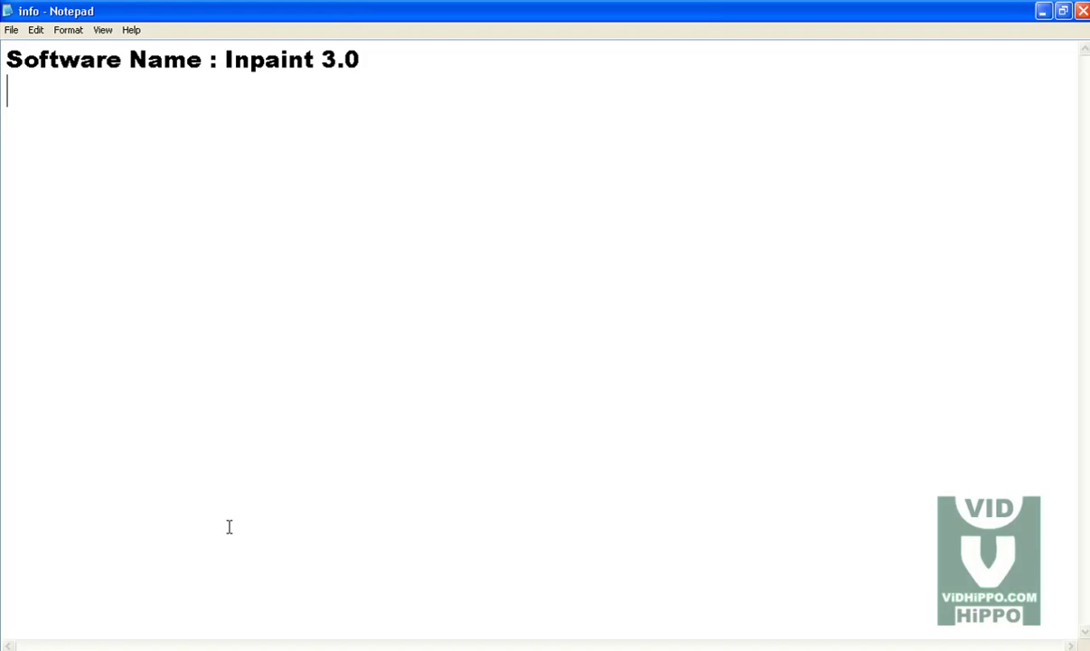
click(168, 649)
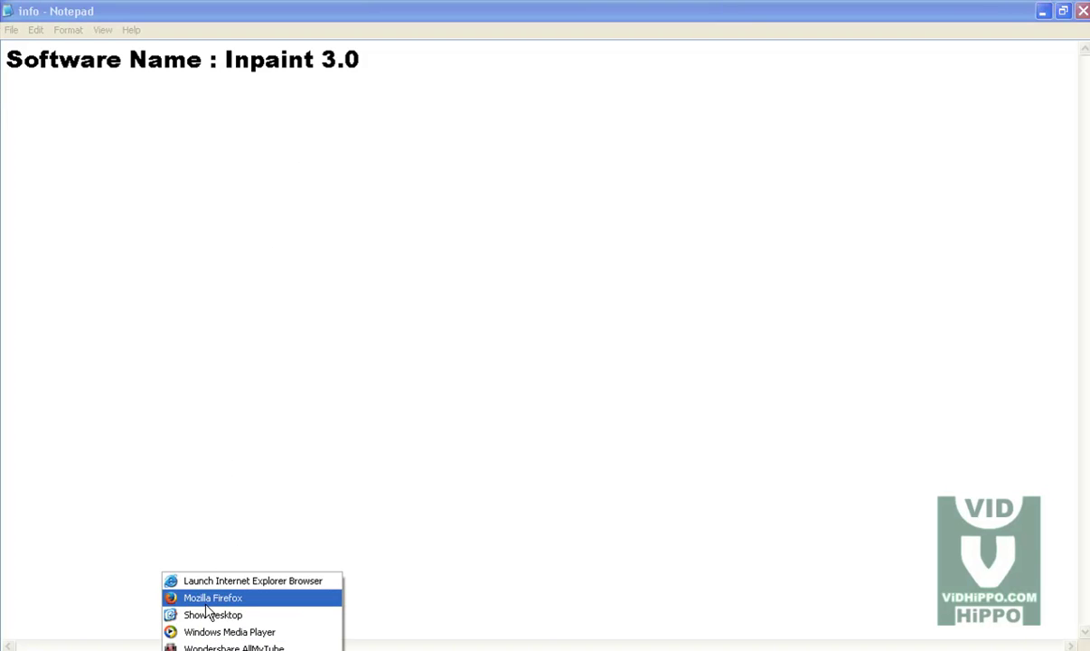
click(208, 600)
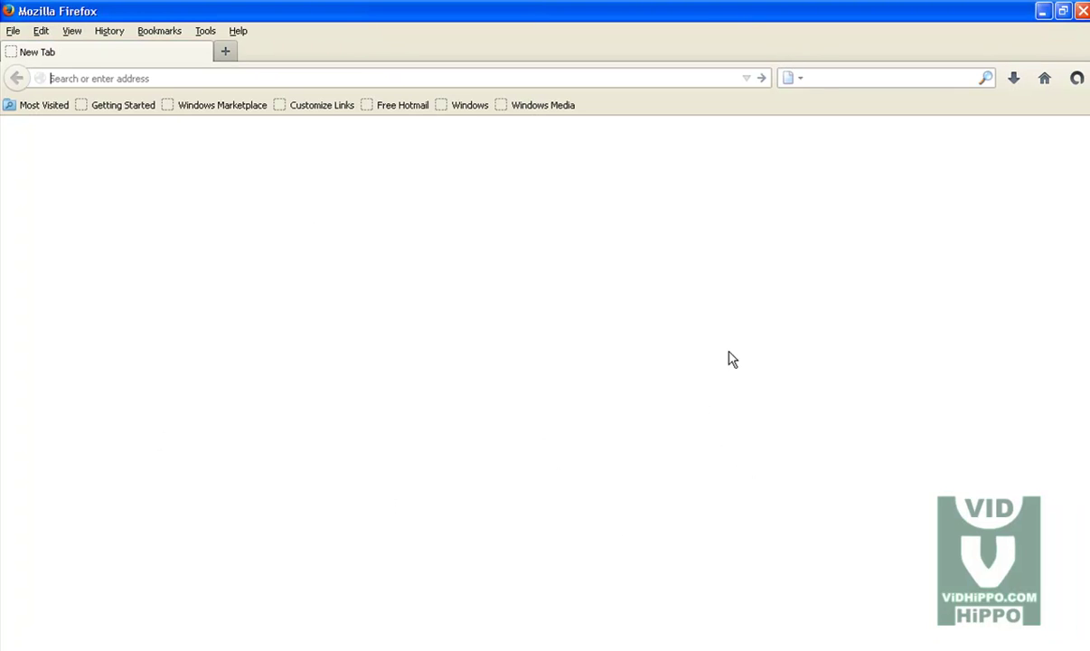
text(www.)
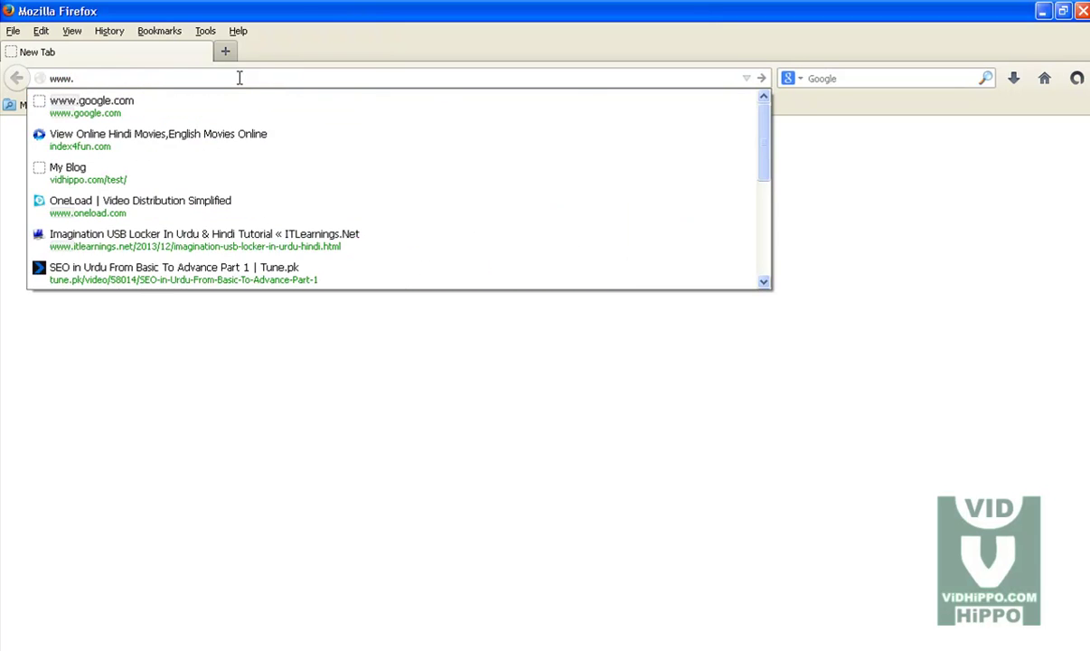
text(youmaza.)
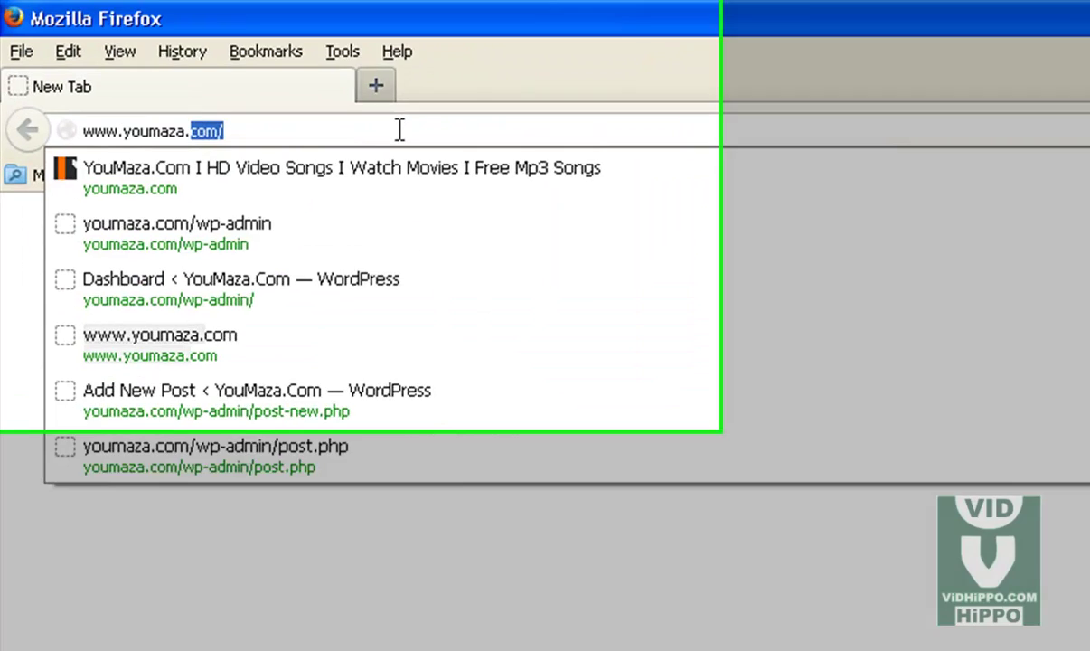
text(com)
key(Return)
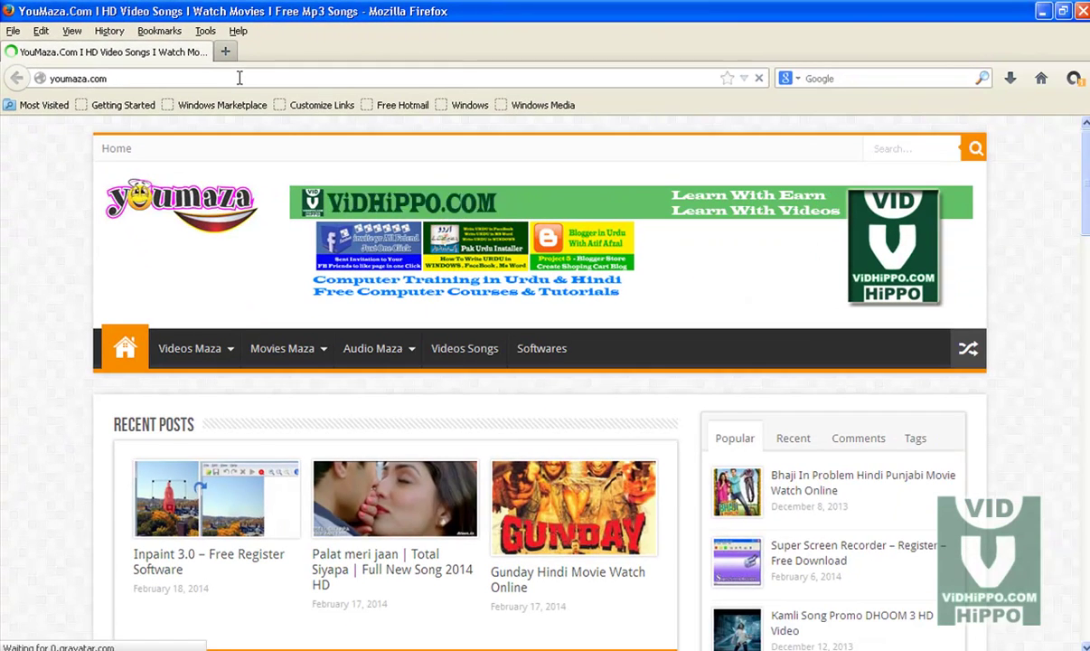
- Copy the software name "Inpaint 3.0" from the info note and search the YouMaza site for it
click(899, 148)
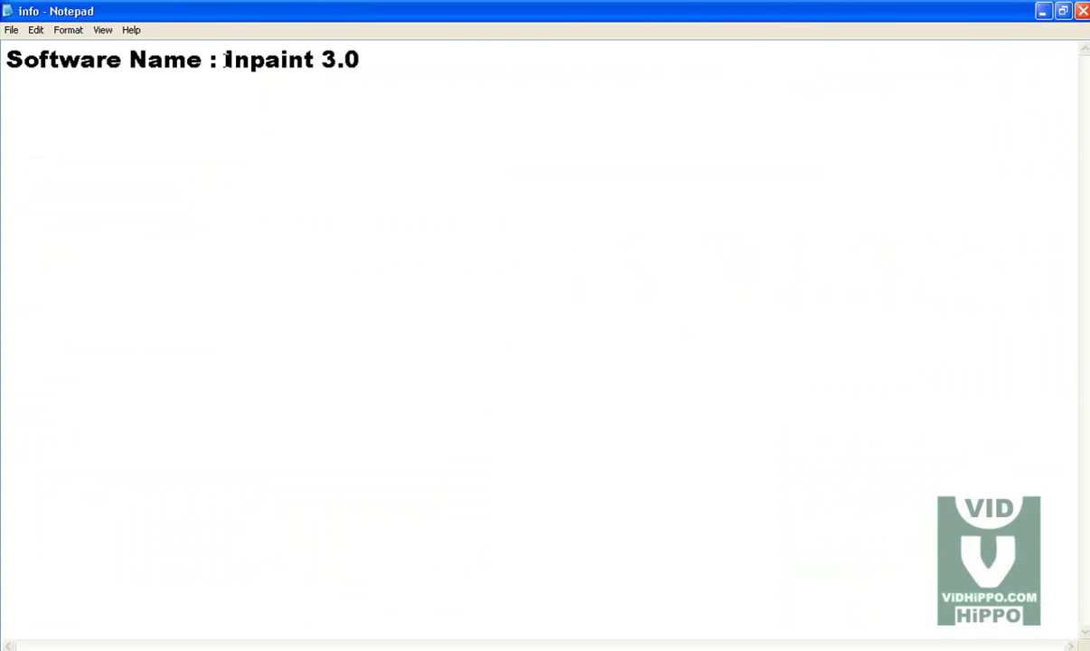
drag(225, 59, 359, 60)
key(ctrl+c)
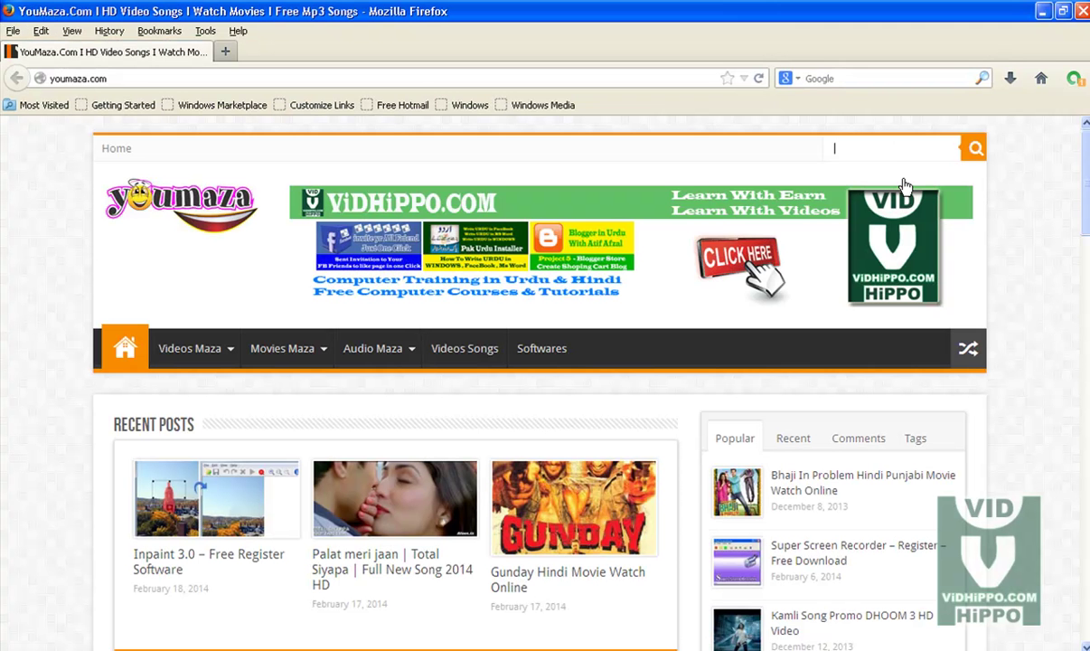
click(868, 145)
key(ctrl+v)
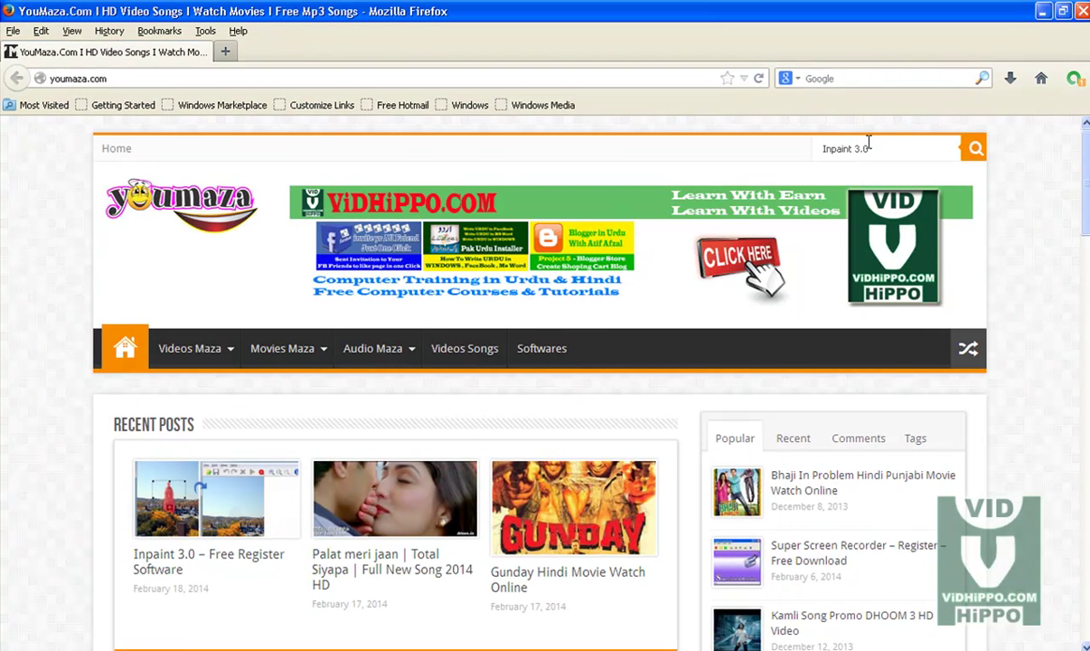
key(Return)
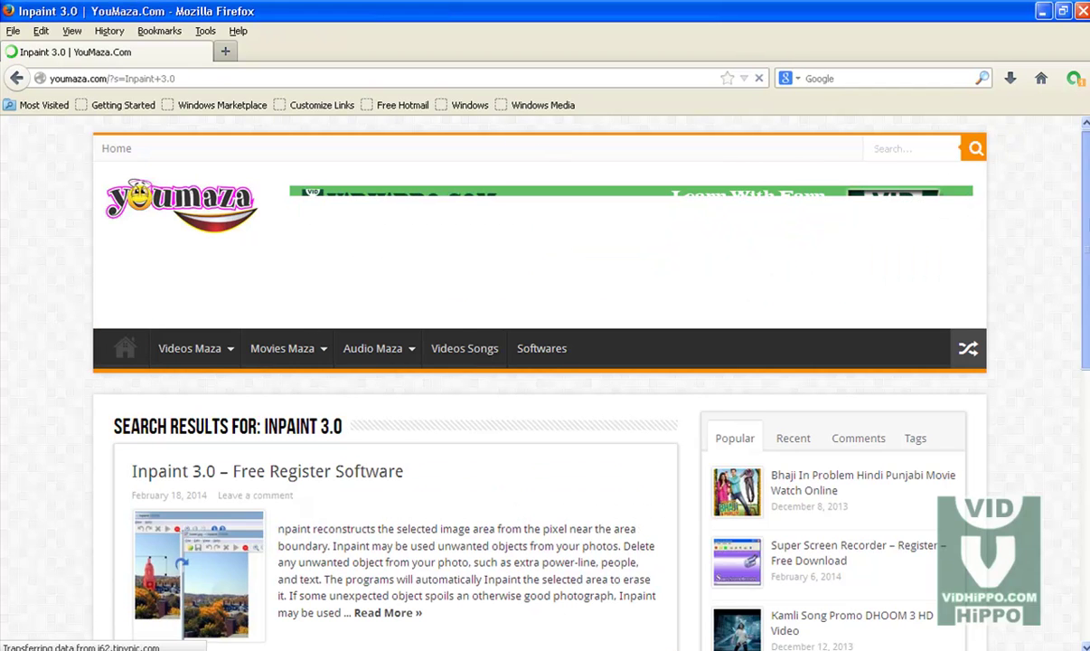
- Open the "Inpaint 3.0 – Free Register Software" post and follow its download link, skipping the AdF.ly advert
scroll(140, 318, down, 3)
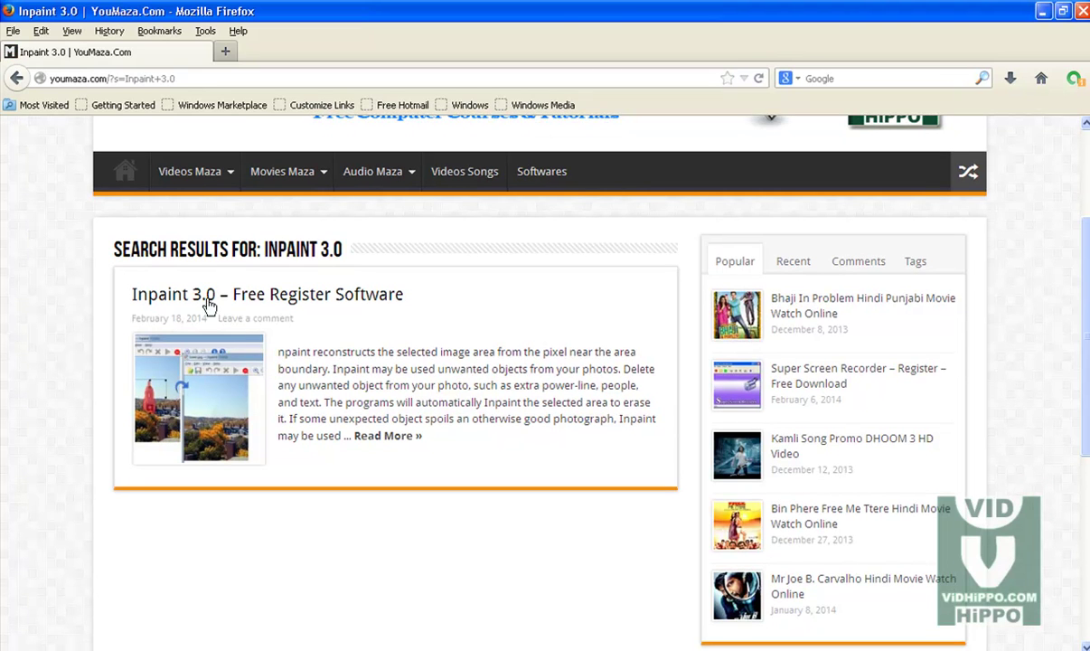
click(307, 302)
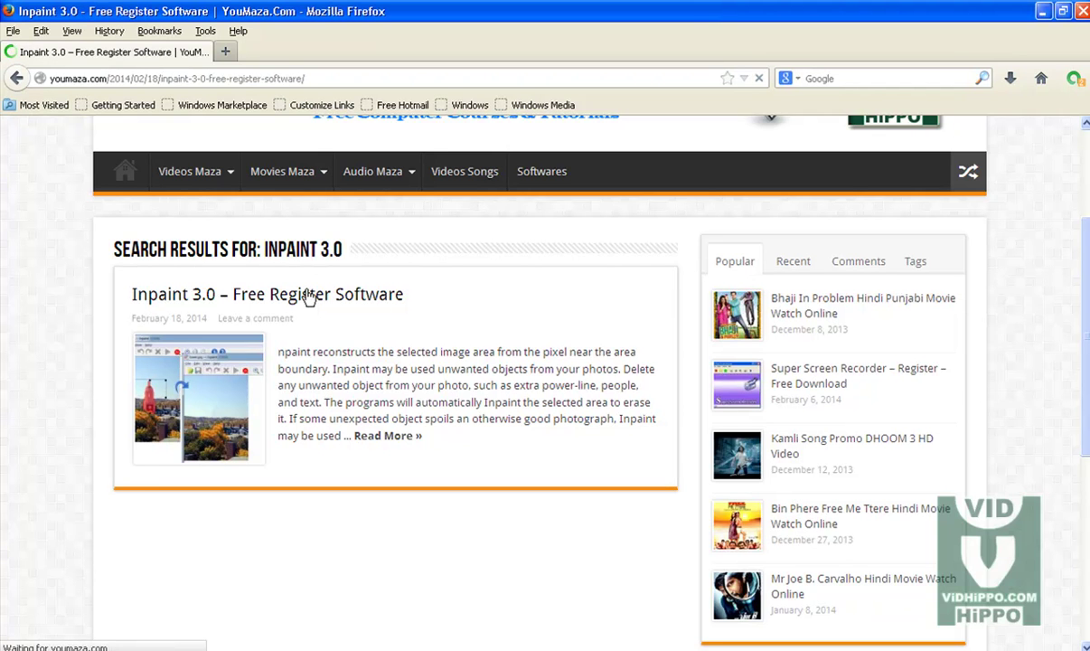
scroll(310, 294, down, 3)
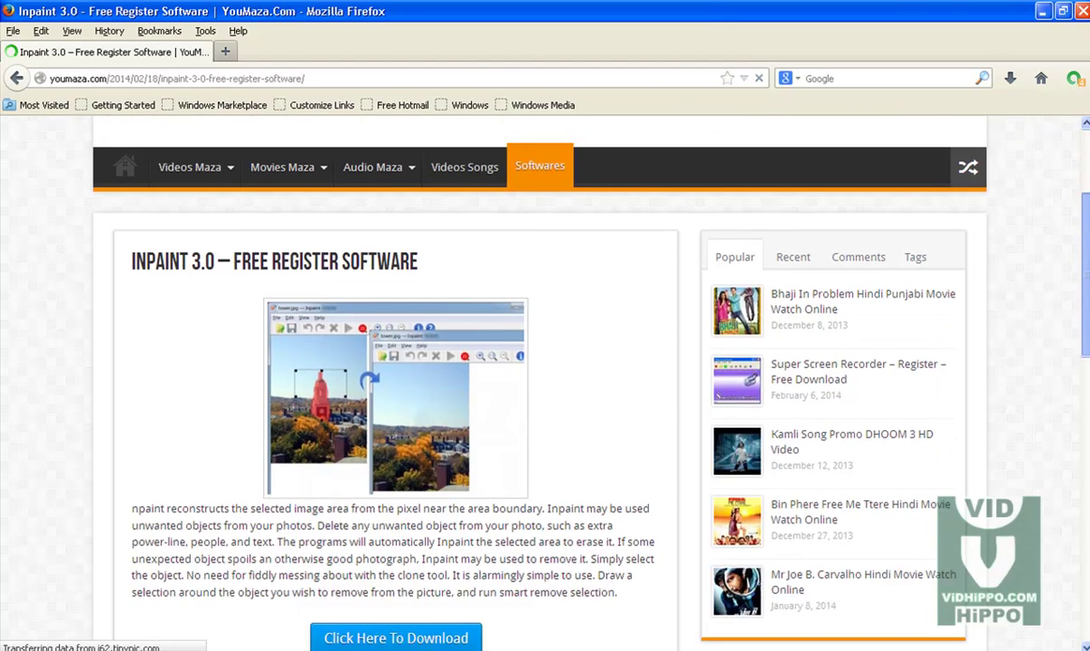
scroll(542, 362, down, 4)
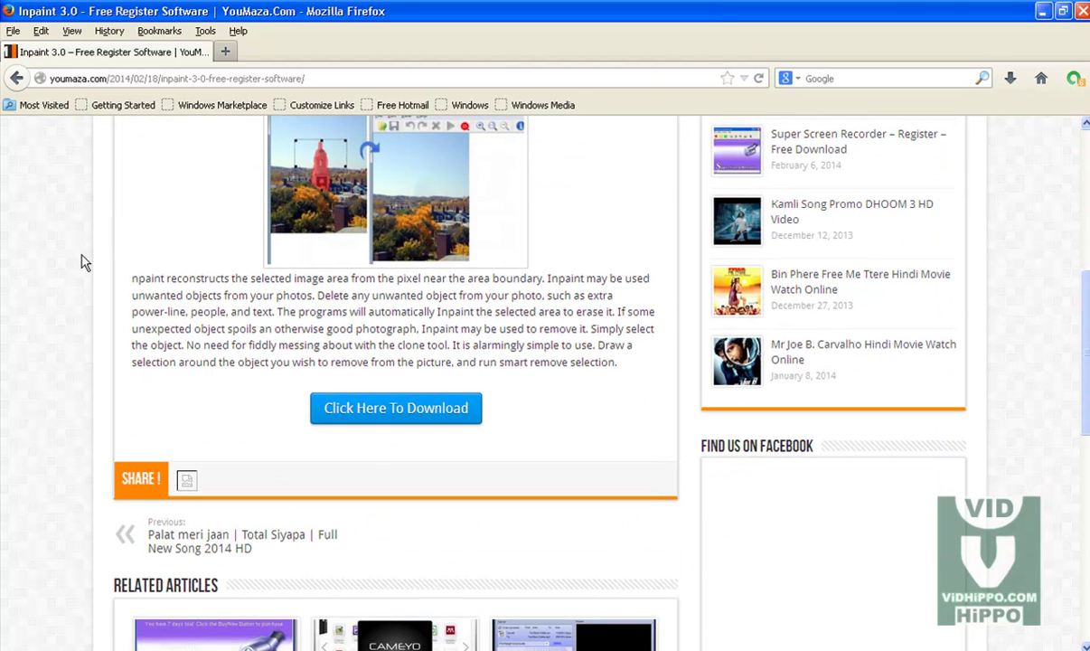
click(398, 413)
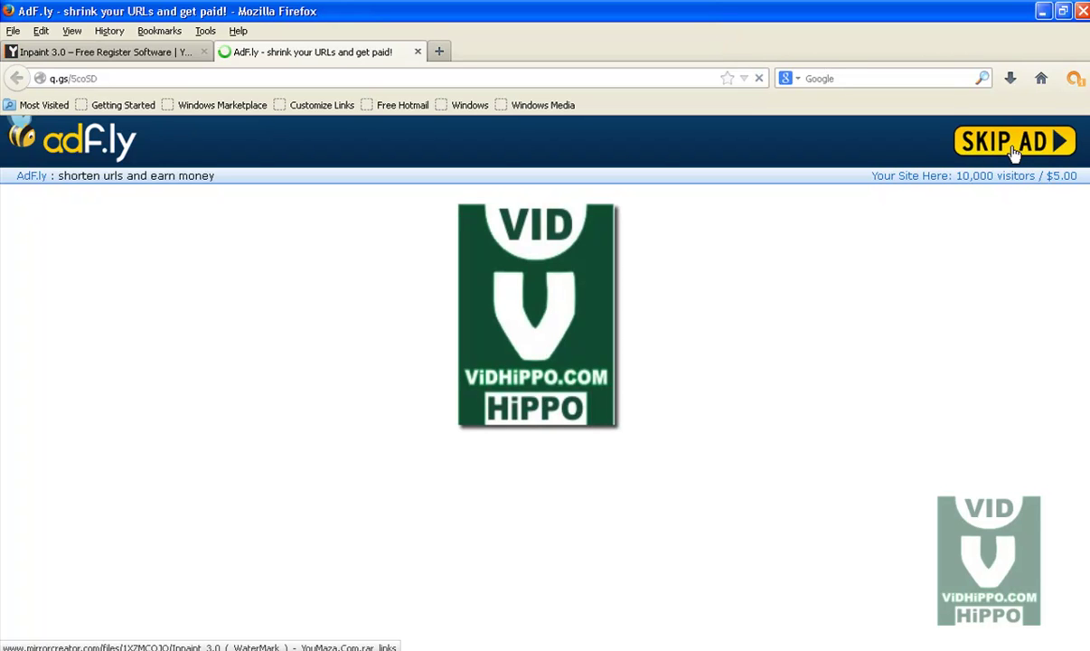
click(1013, 144)
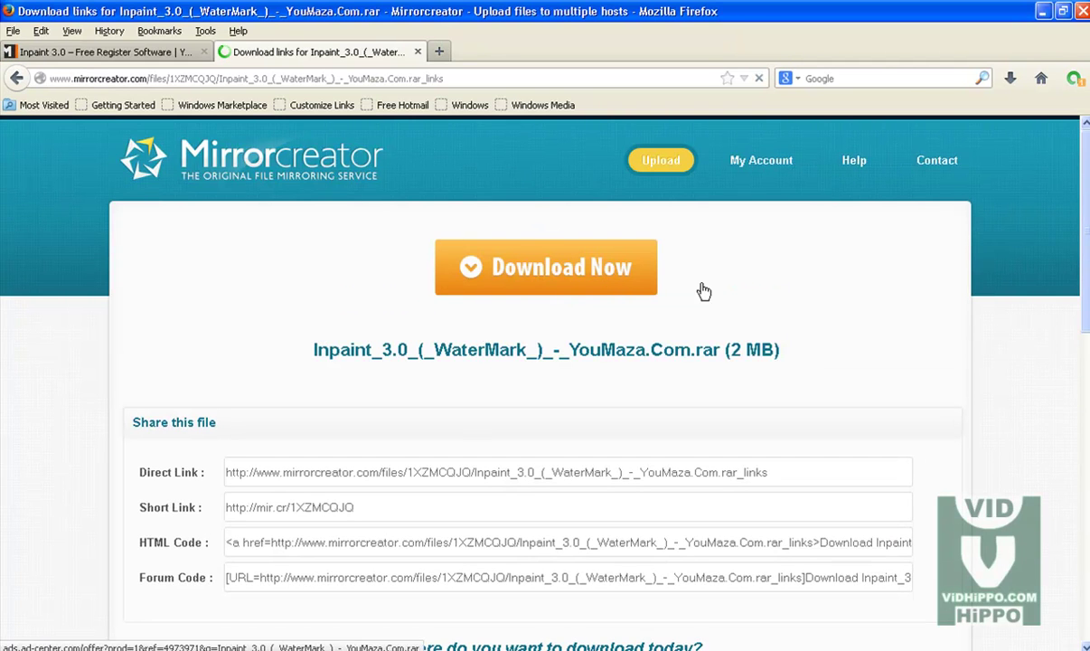
- Open the TusFiles download link from the list of hosting sites and close the pop-up window
scroll(1087, 370, down, 8)
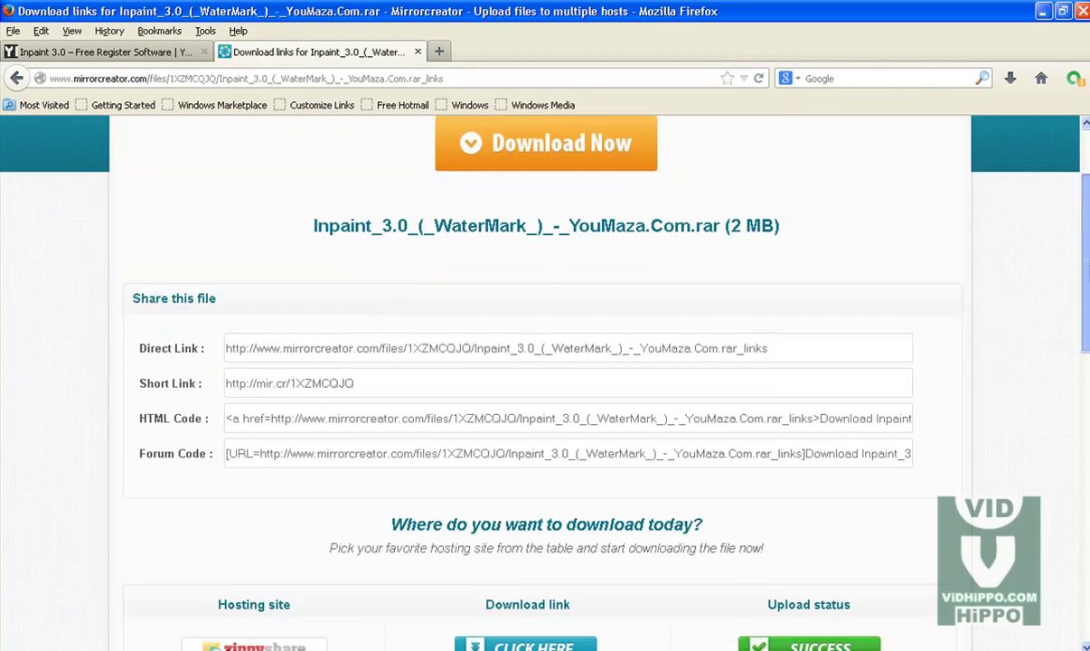
drag(1087, 370, 1080, 448)
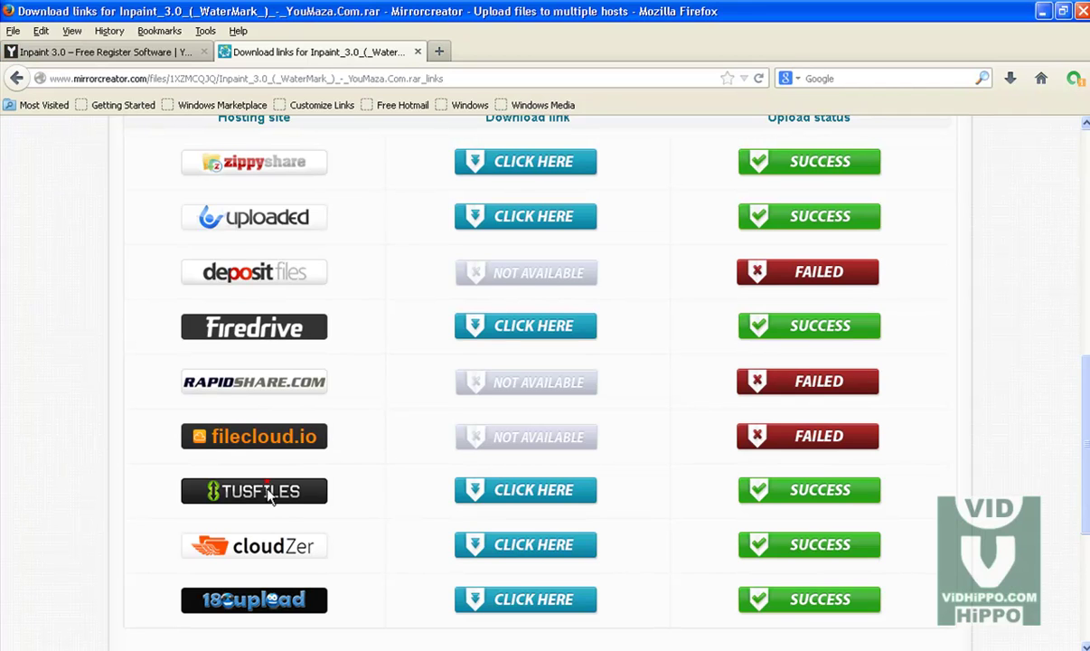
click(513, 499)
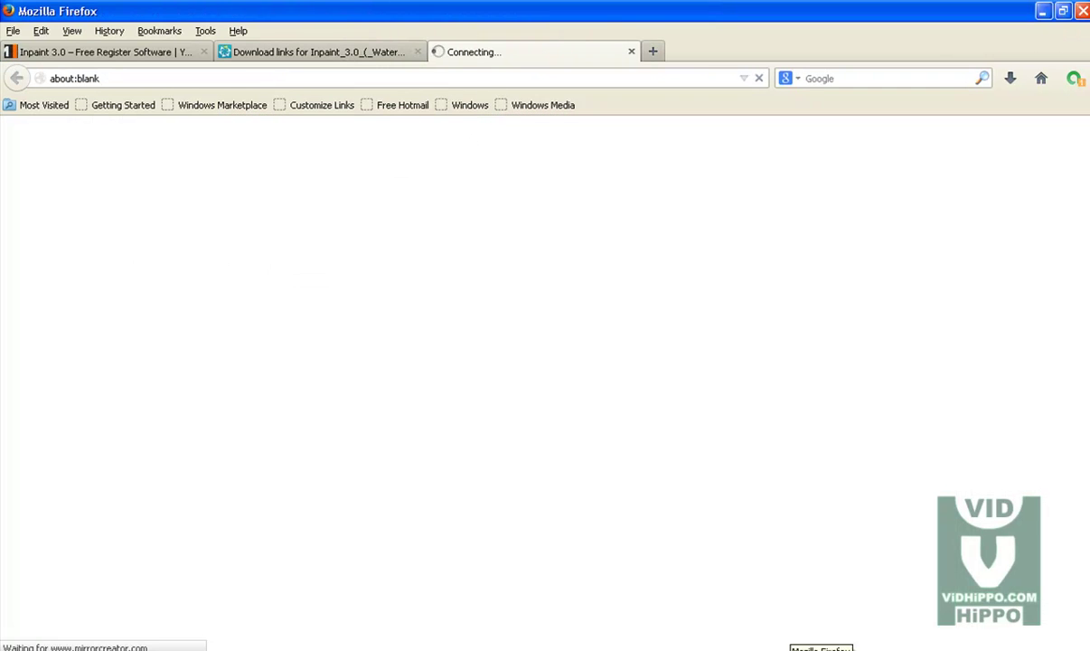
click(1082, 18)
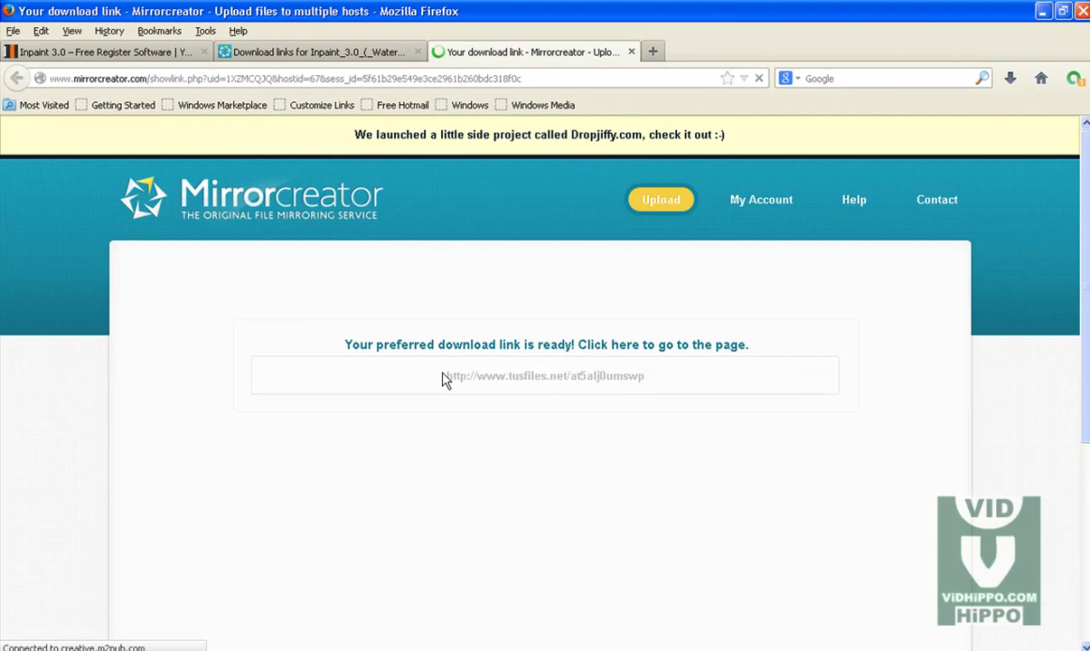
- Copy the tusfiles.net link, load it in a new tab, and close the Mirrorcreator link tab and the advertising pop-up
drag(446, 378, 653, 385)
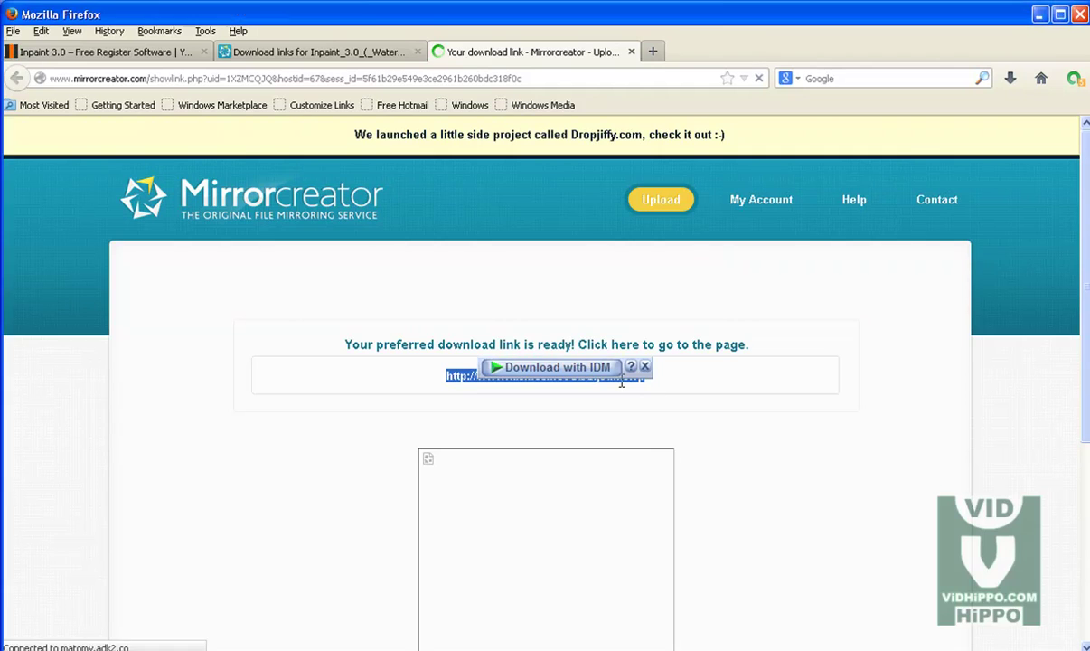
click(646, 367)
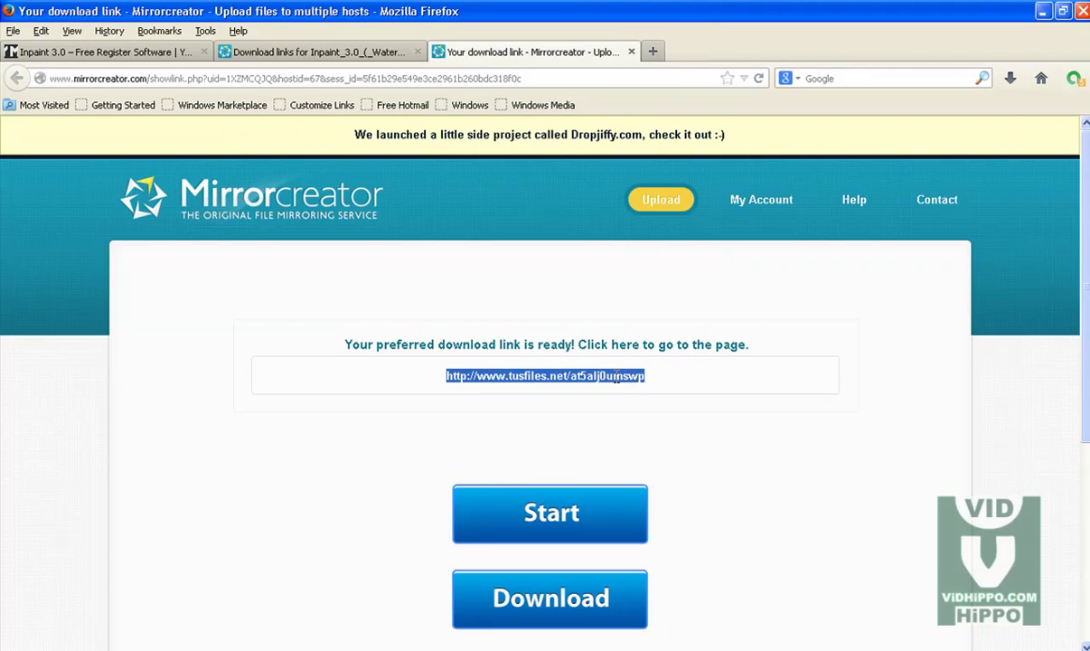
right_click(617, 377)
click(615, 481)
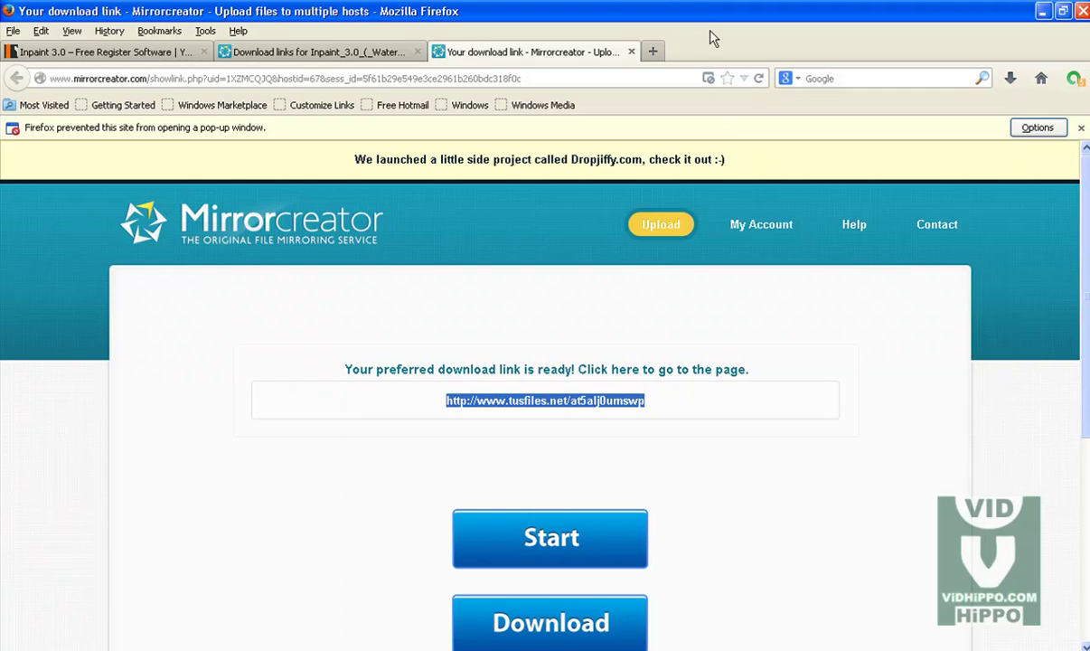
click(653, 53)
right_click(644, 79)
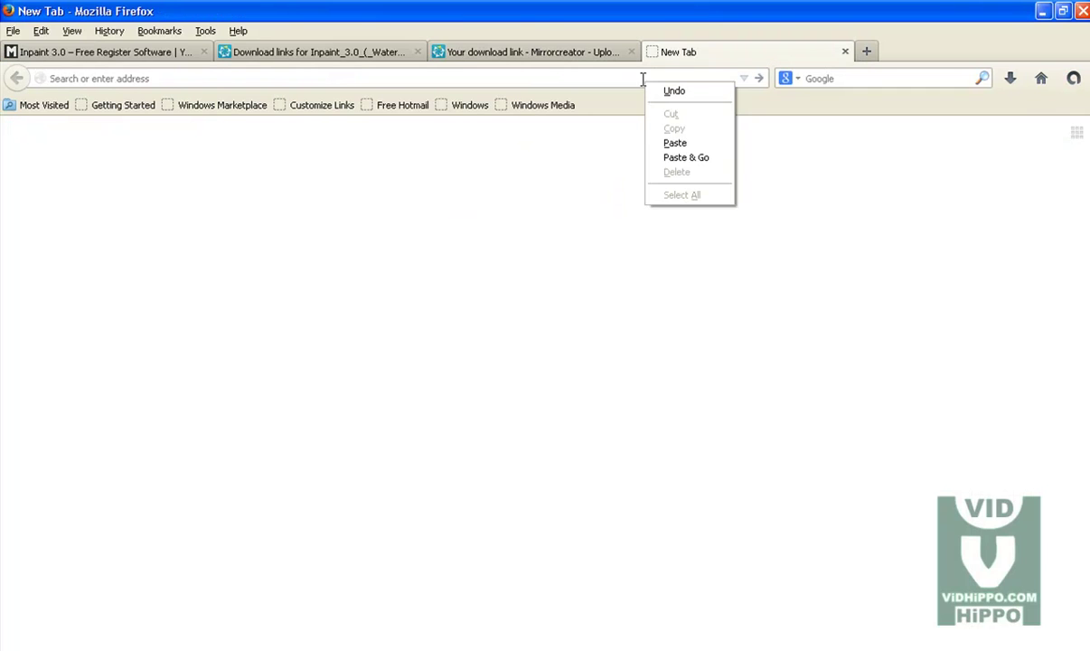
click(687, 157)
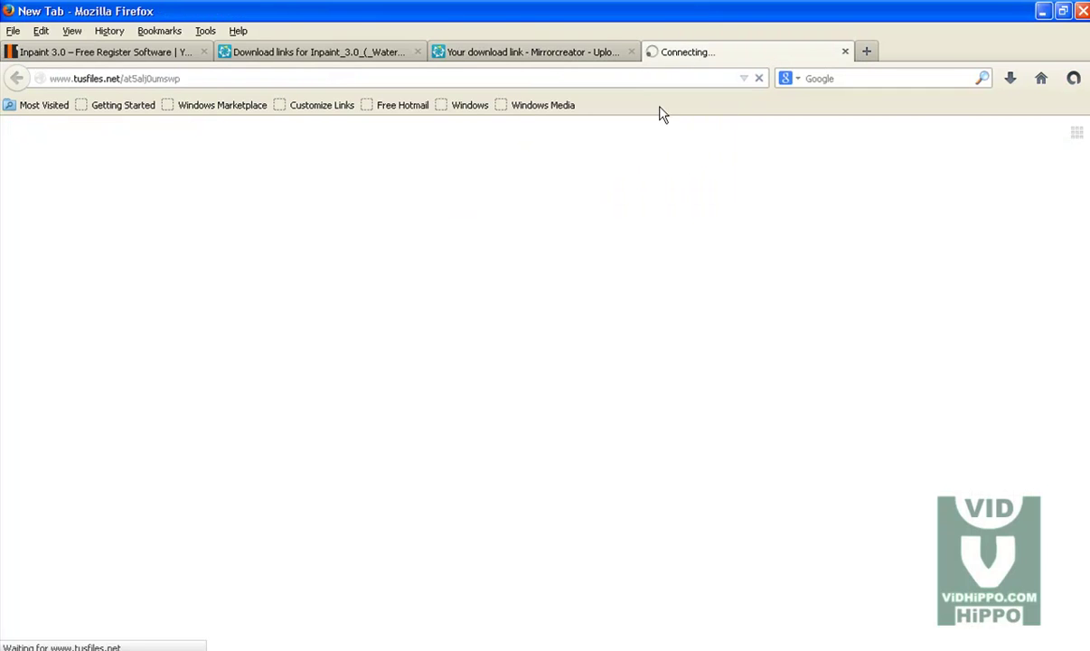
click(631, 52)
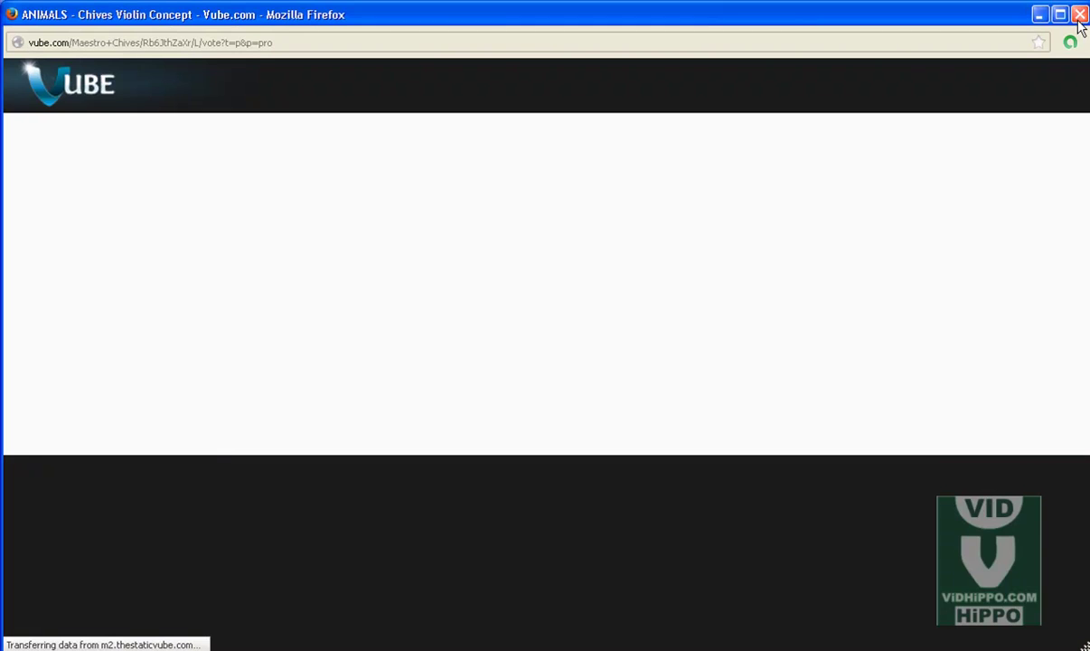
click(1081, 12)
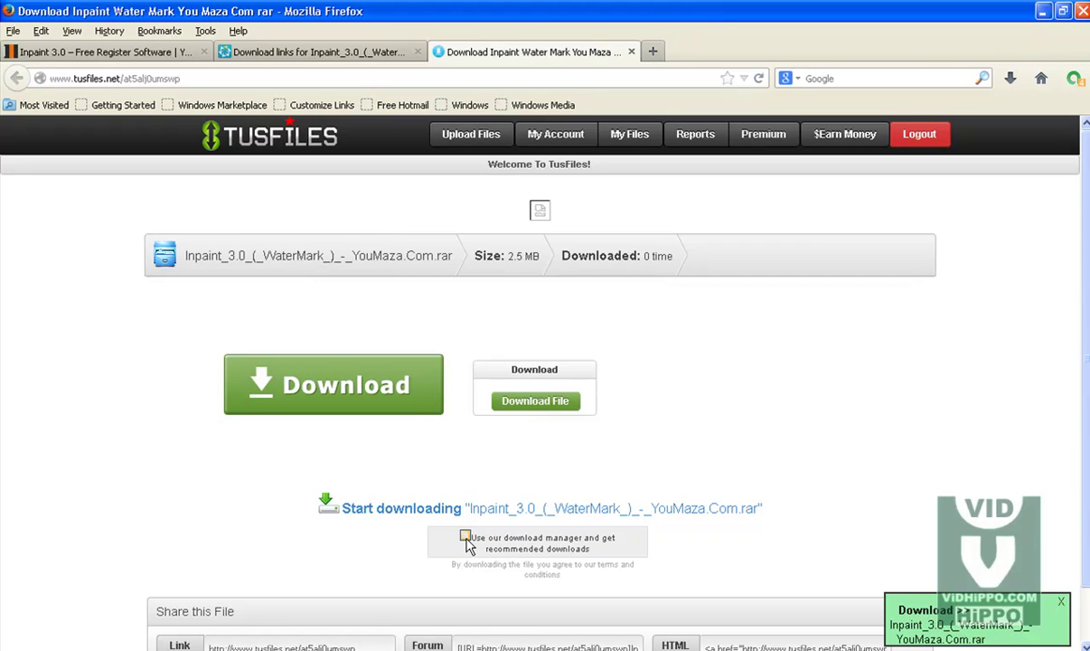
- Close the TusFiles and Mirrorcreator tabs and minimize the browser and picture viewer to reveal the desktop
click(631, 52)
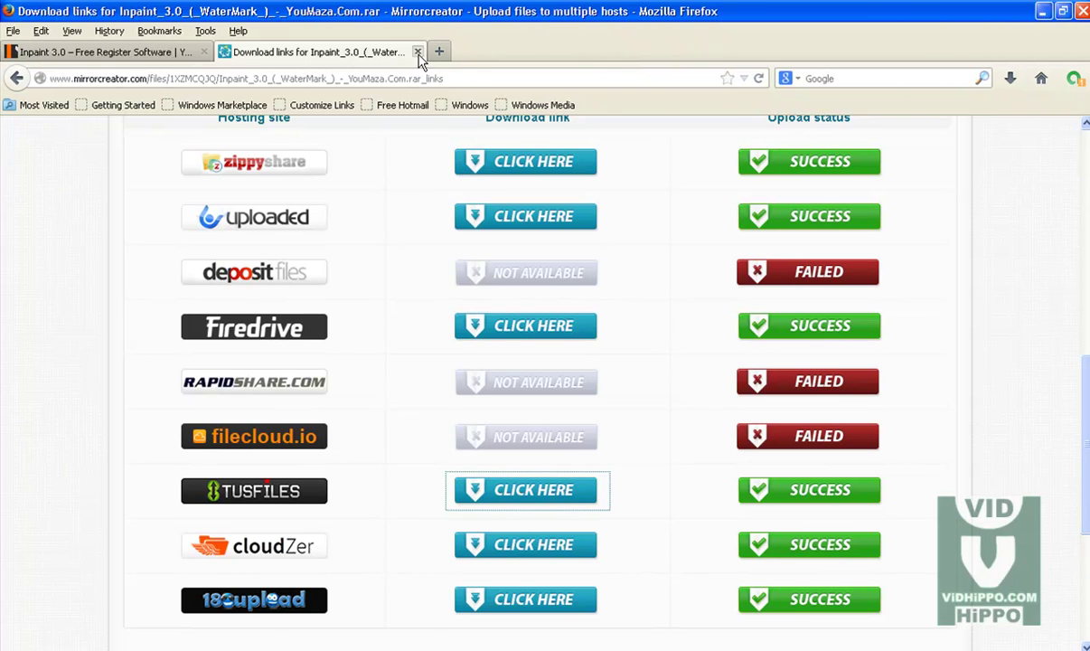
click(417, 52)
click(1043, 11)
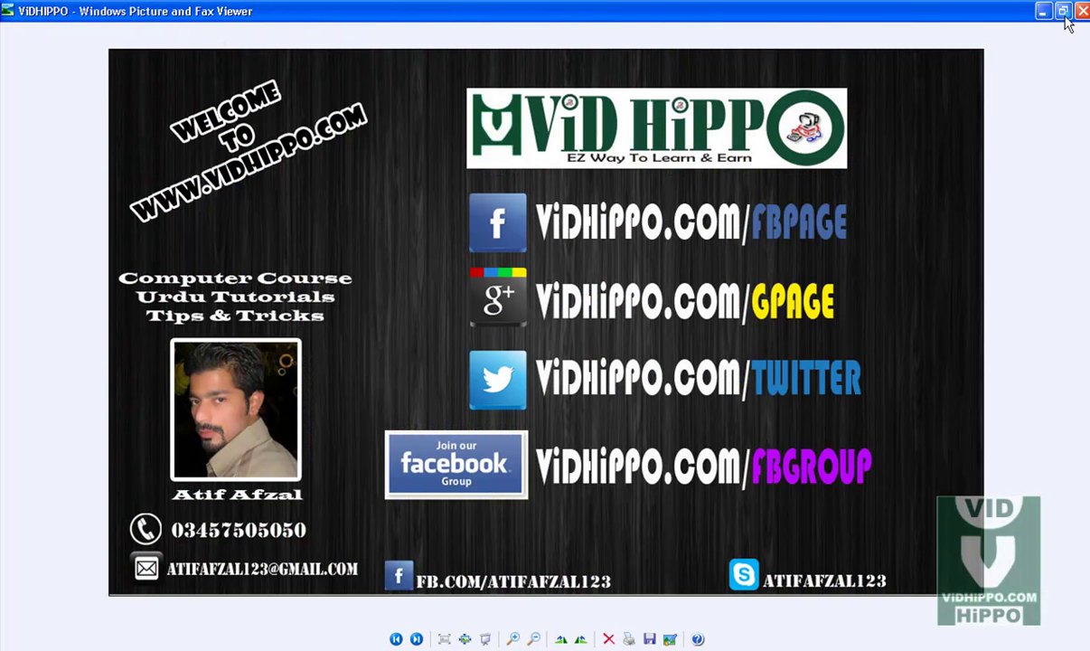
click(1042, 12)
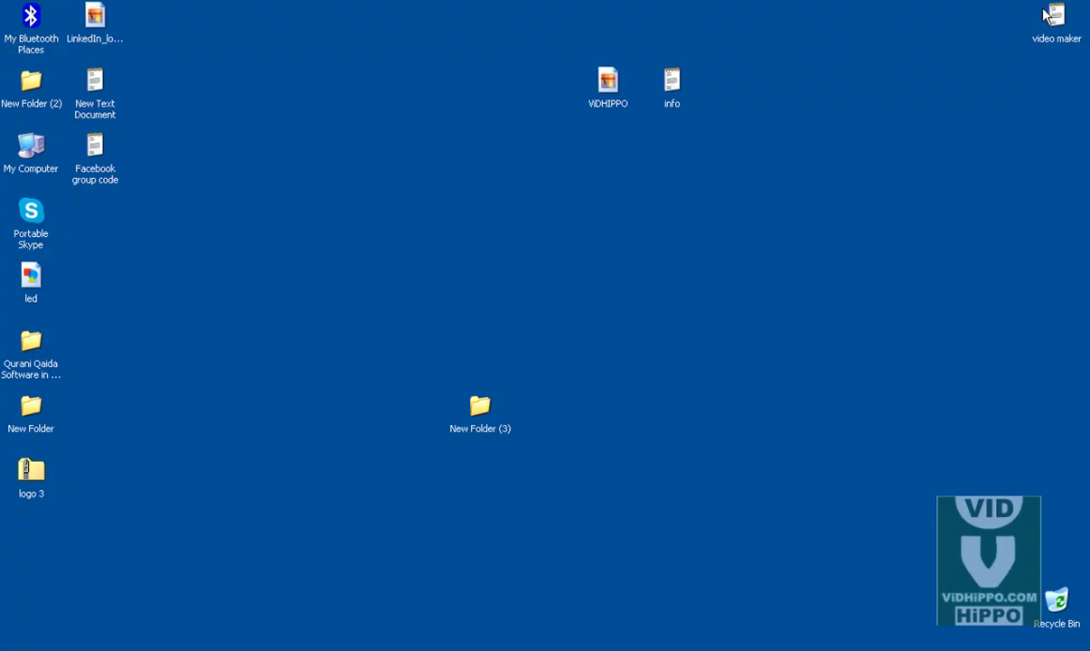
- Open New Folder (3) on the desktop, maximize its window, and extract the Inpaint 3.0 archive into the same folder
double_click(493, 420)
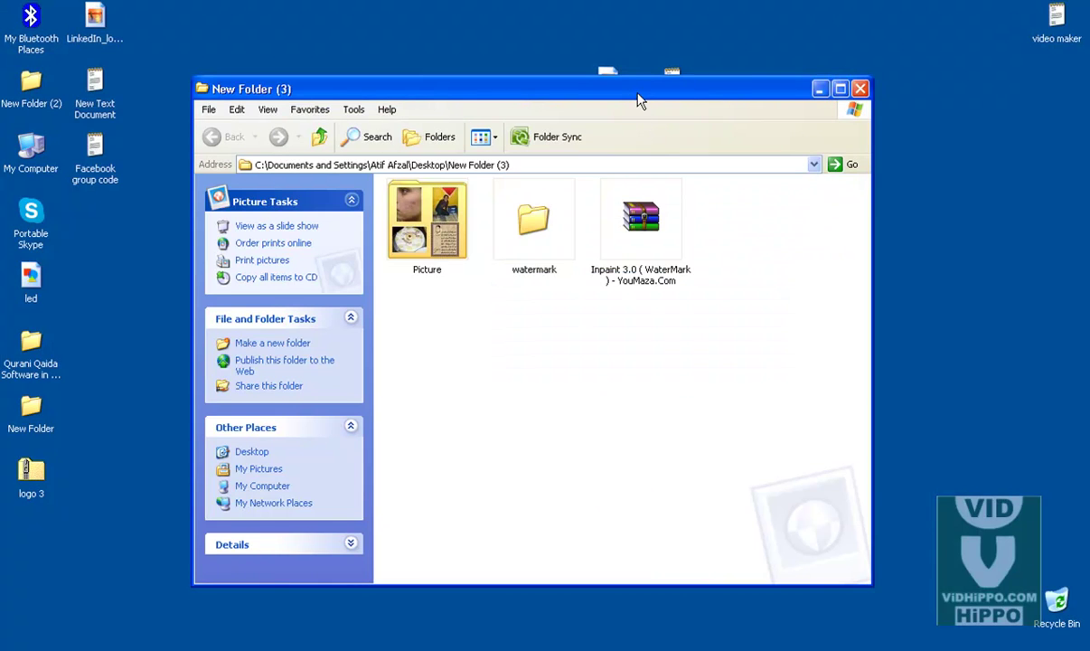
double_click(637, 90)
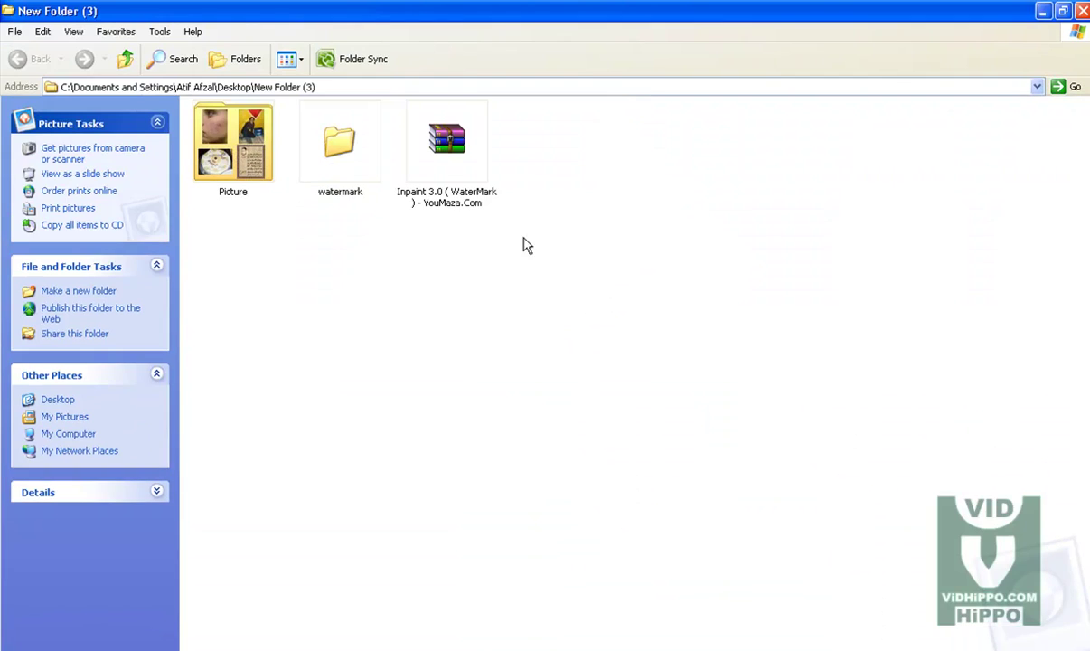
click(449, 140)
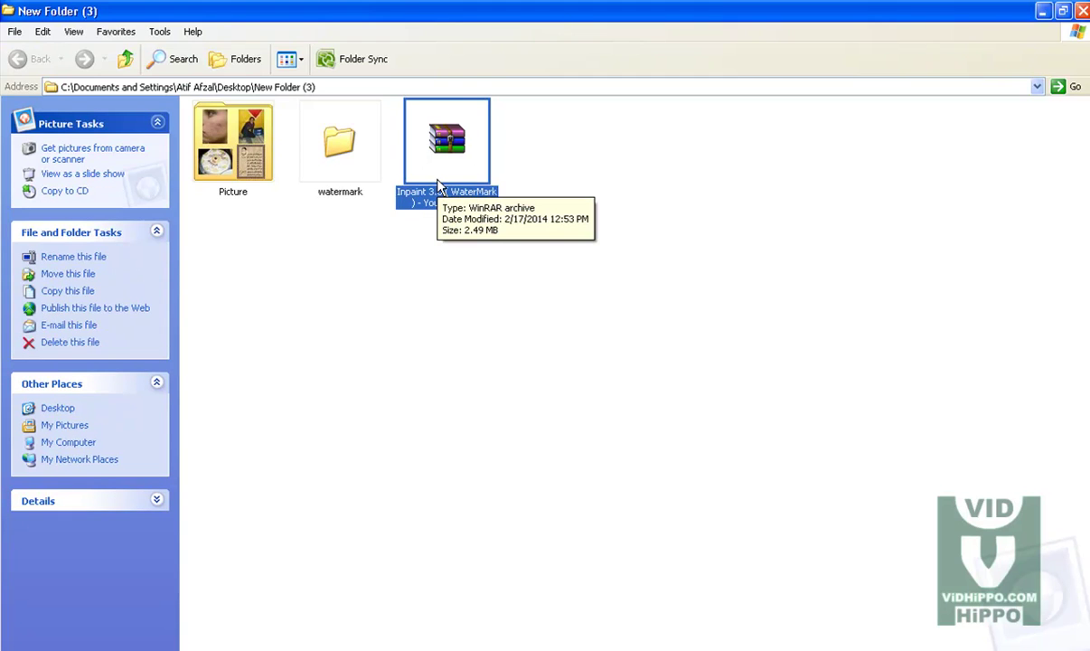
right_click(438, 184)
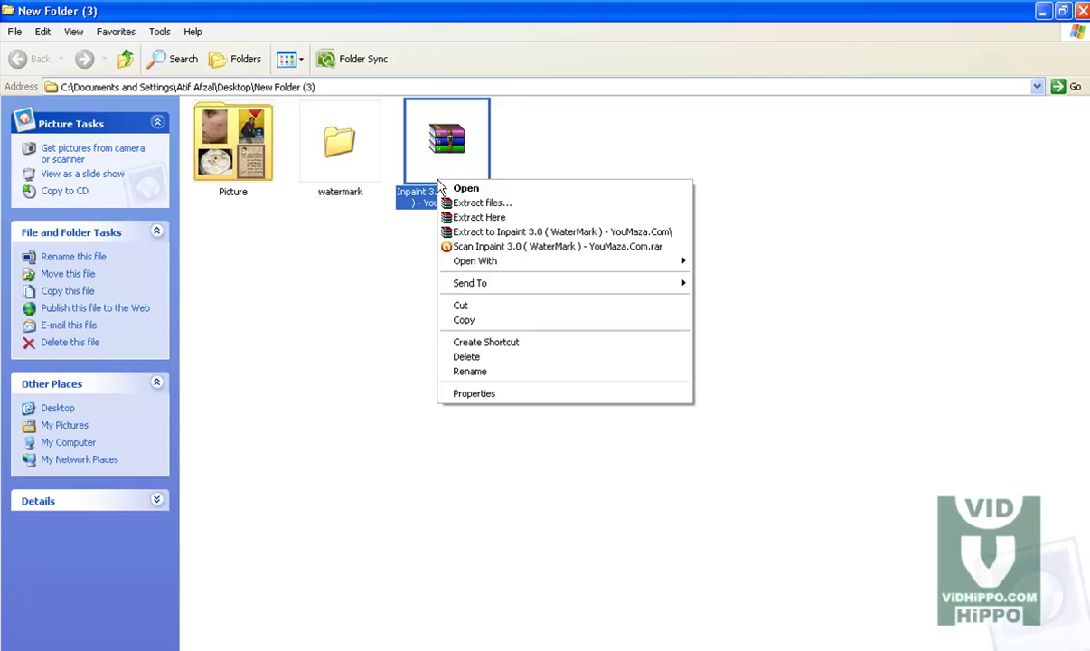
click(463, 220)
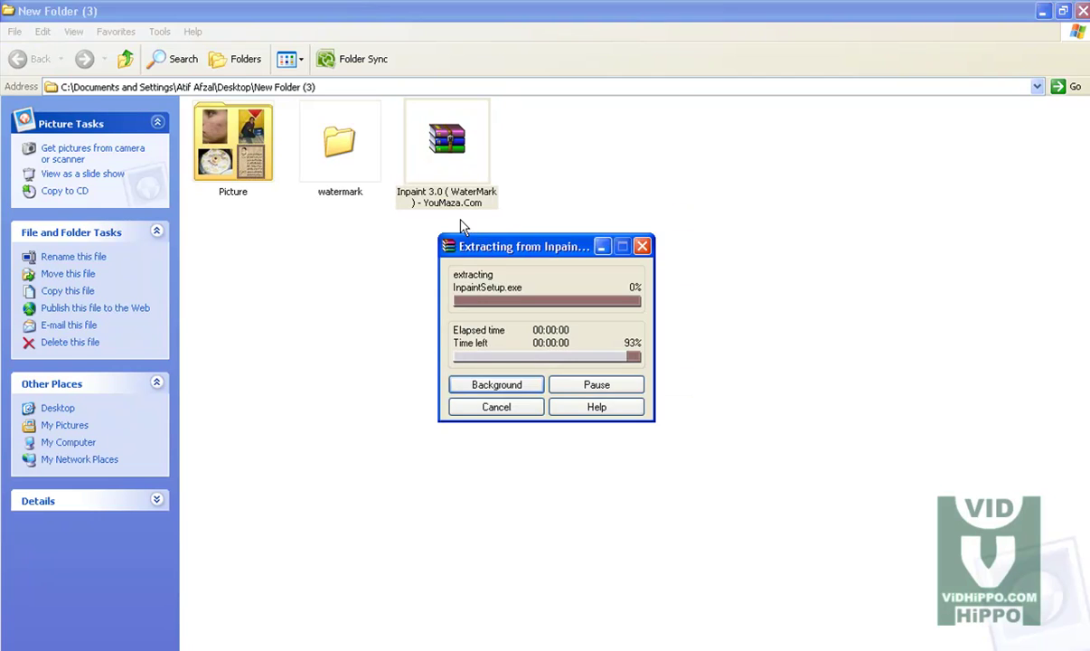
- Delete the Inpaint 3.0 archive from New Folder (3) and confirm sending it to the Recycle Bin
right_click(439, 138)
click(468, 310)
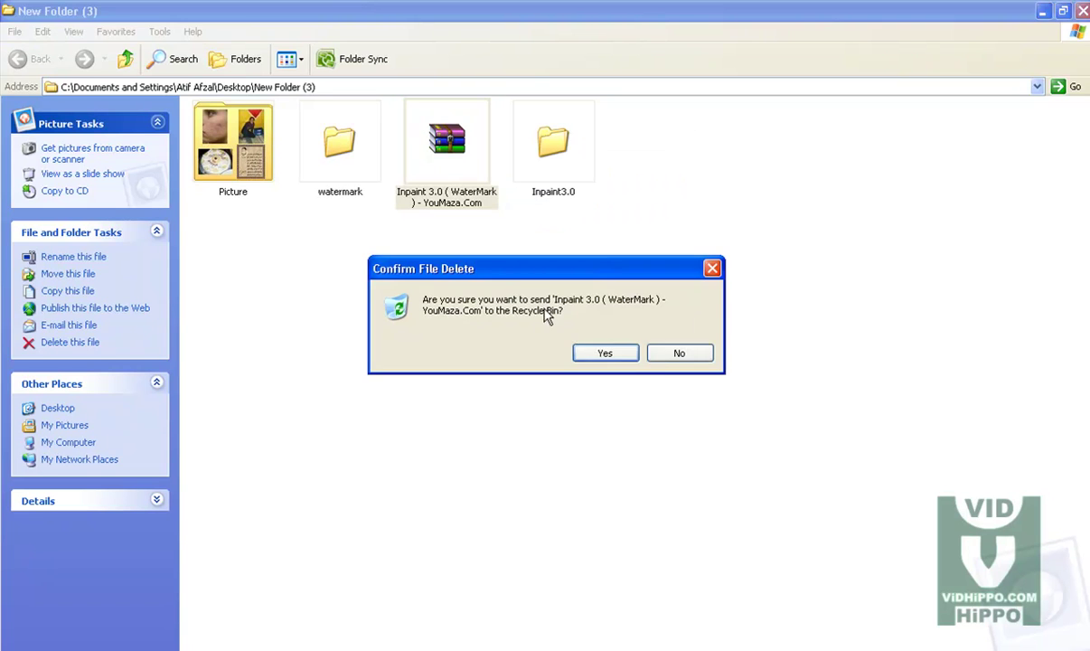
click(622, 358)
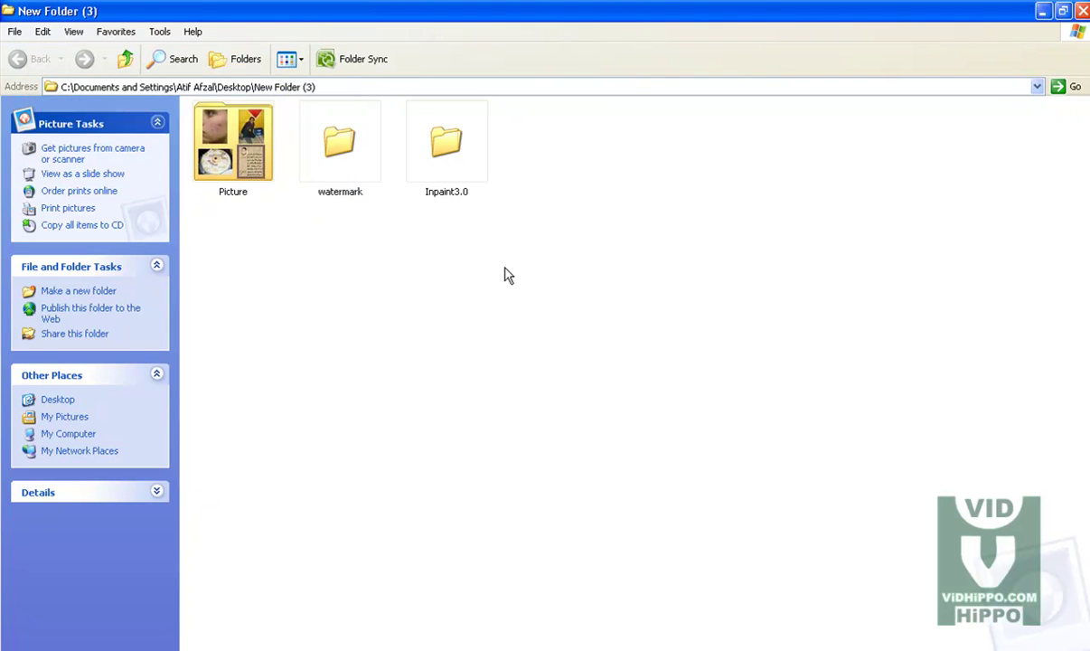
- Open the extracted Inpaint3.0 folder and run the InpaintSetup installer
click(430, 145)
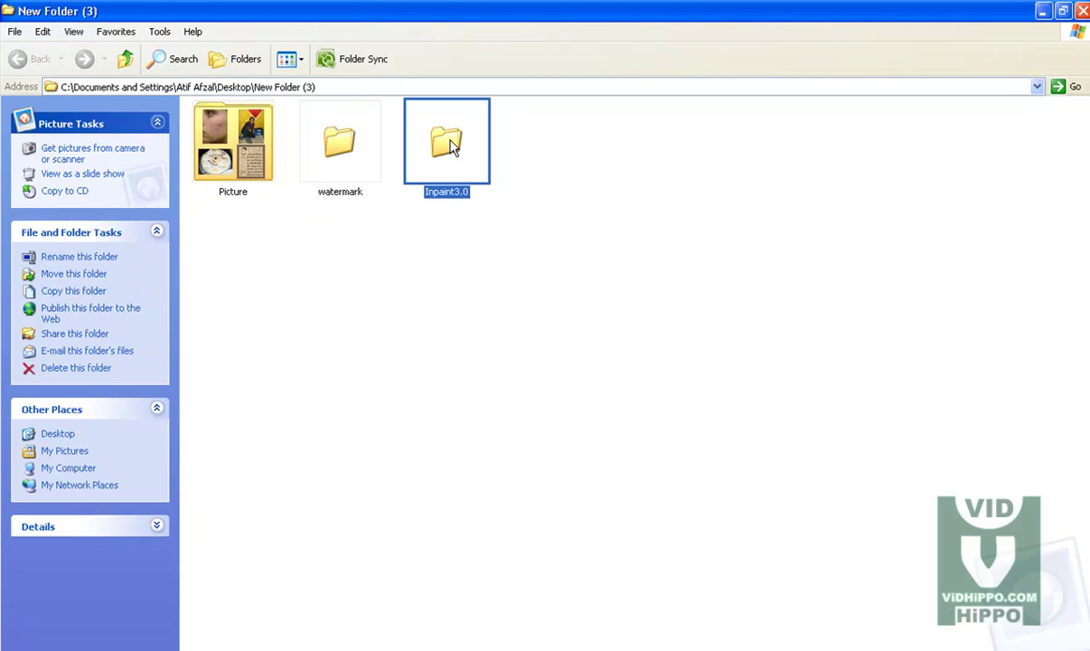
double_click(439, 157)
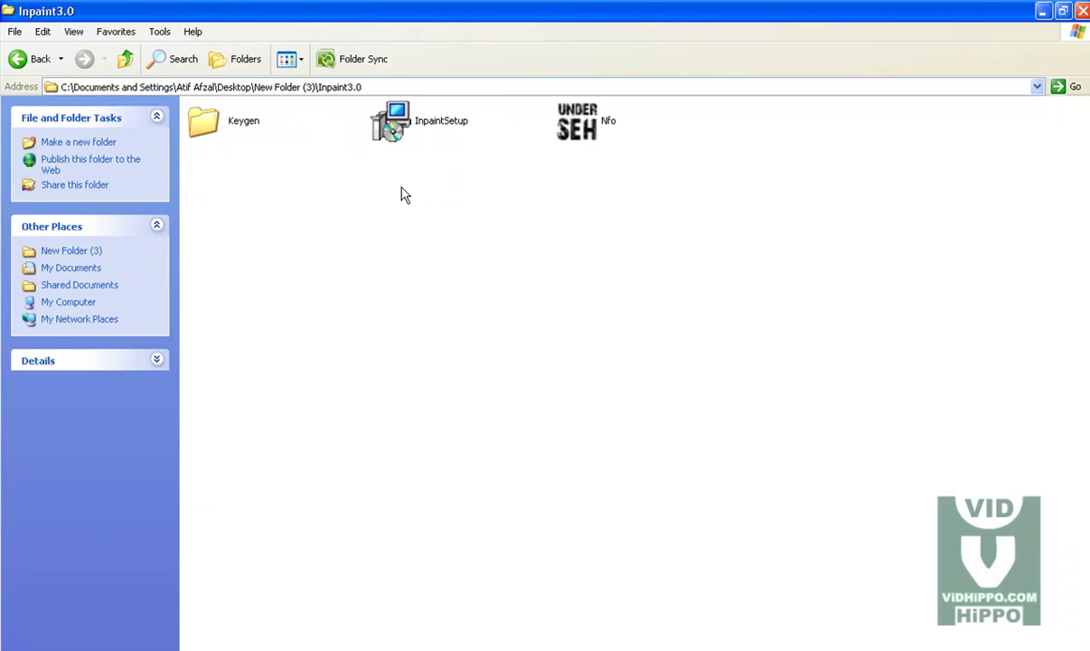
click(425, 130)
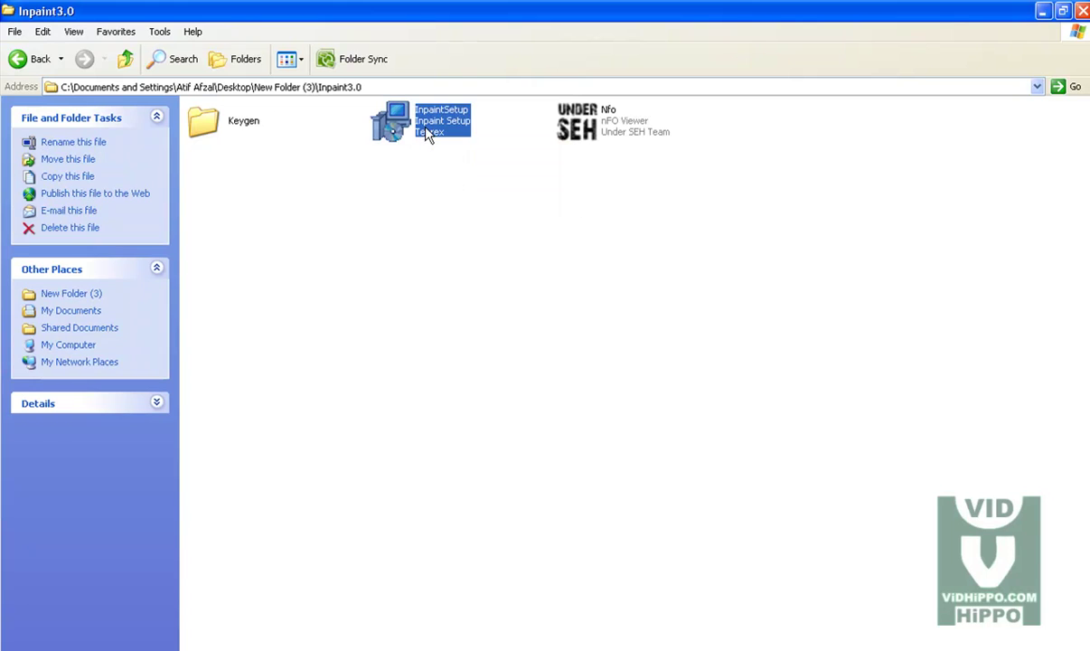
double_click(428, 131)
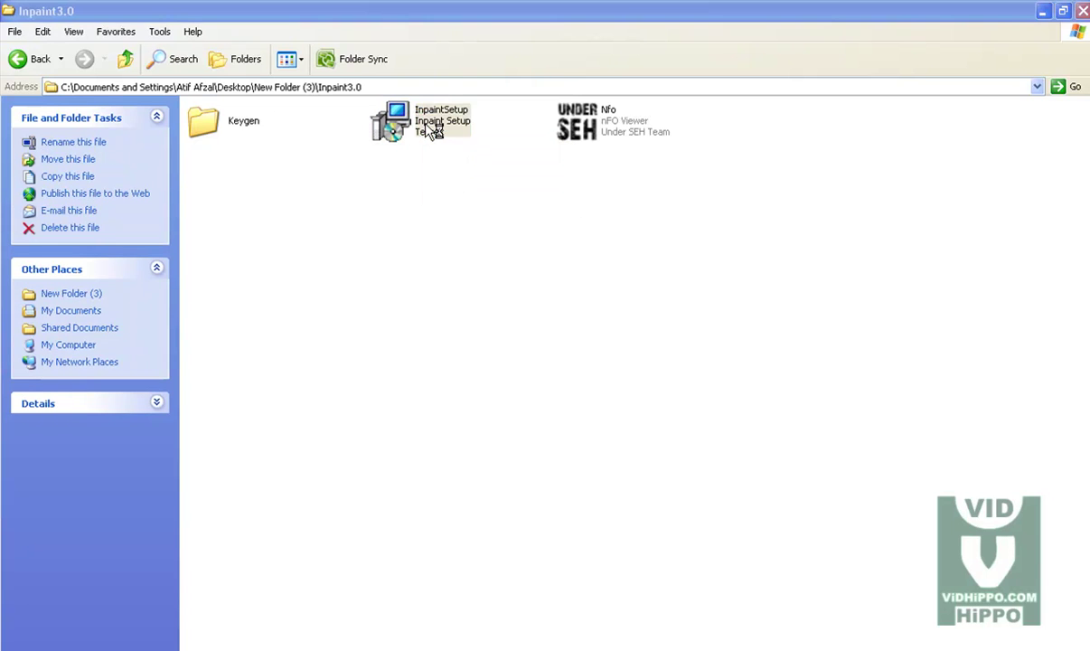
click(564, 382)
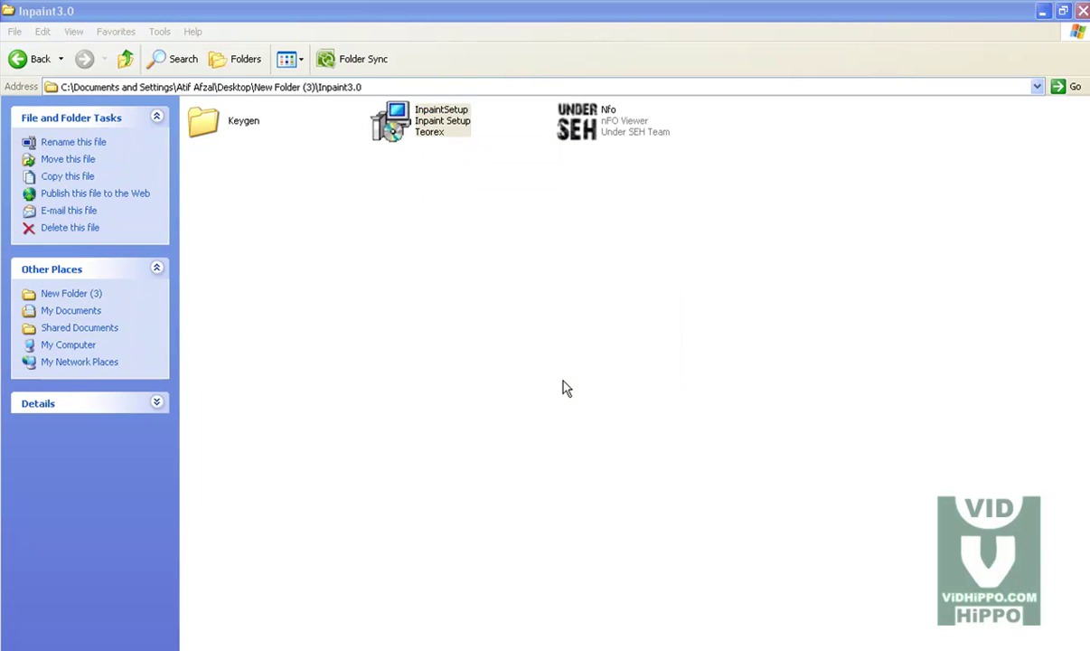
- Install Inpaint with the default Start Menu folder and a desktop icon, and finish the setup wizard
click(645, 476)
click(644, 475)
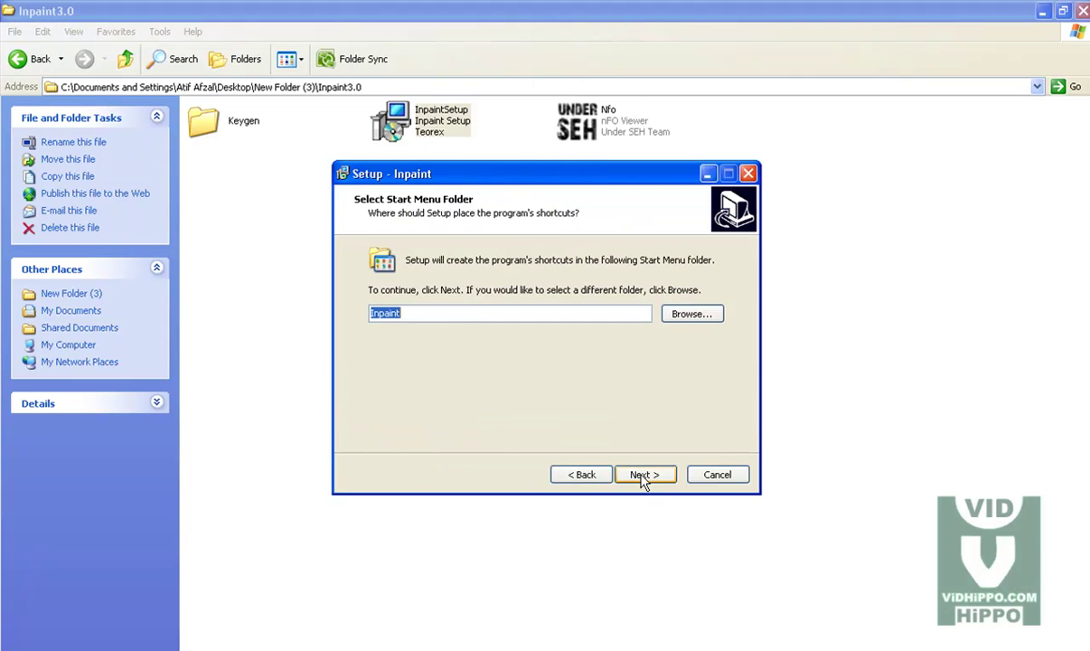
click(644, 476)
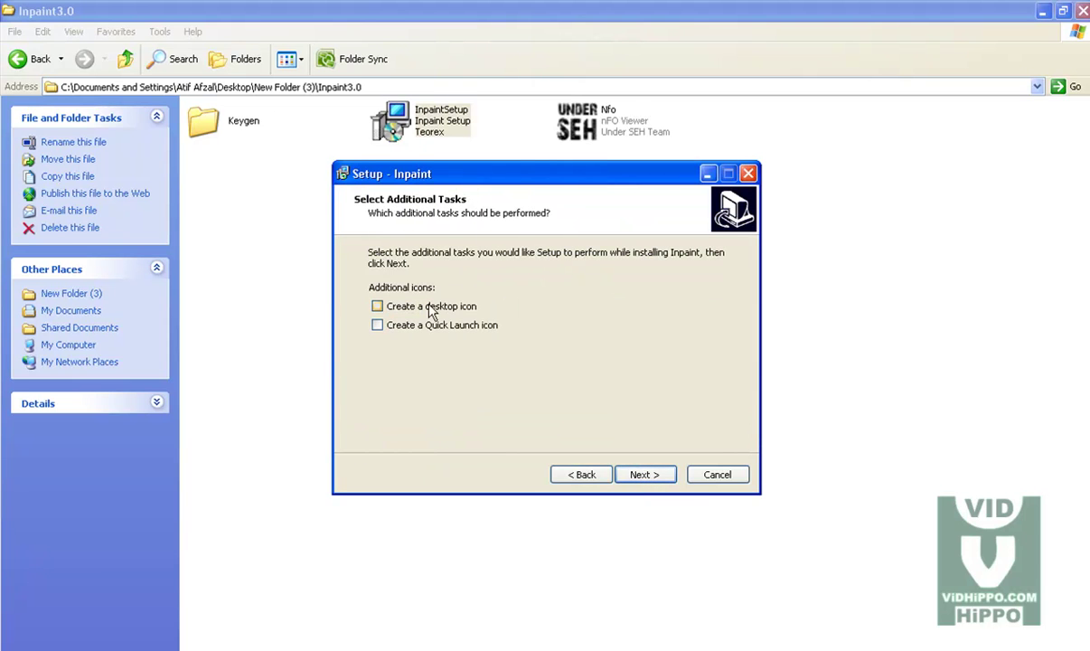
click(377, 306)
click(647, 476)
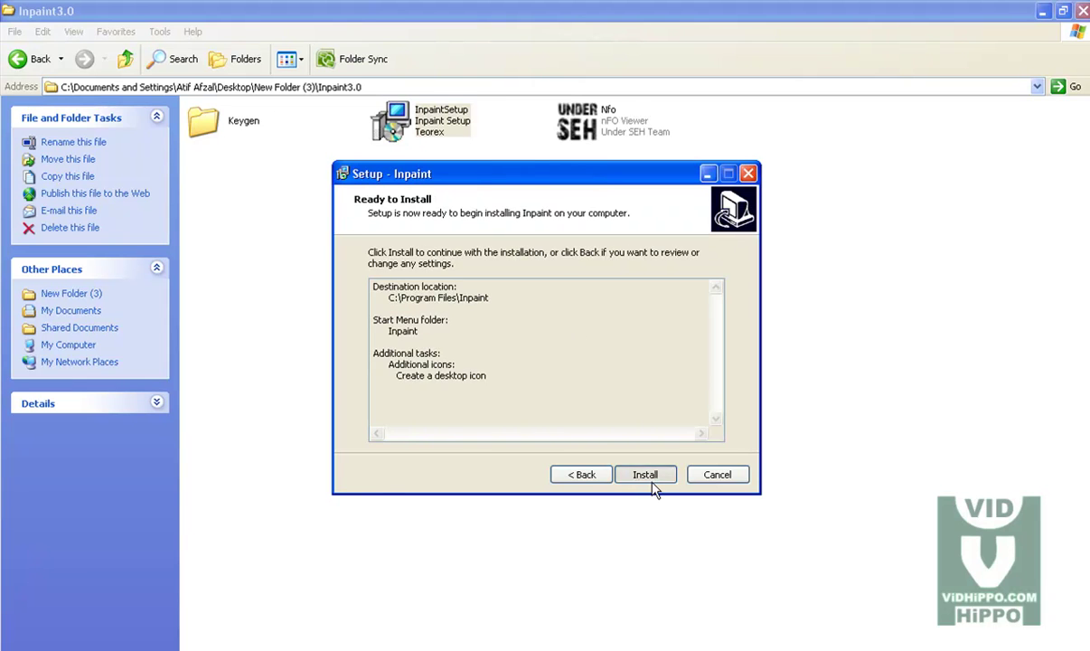
click(651, 482)
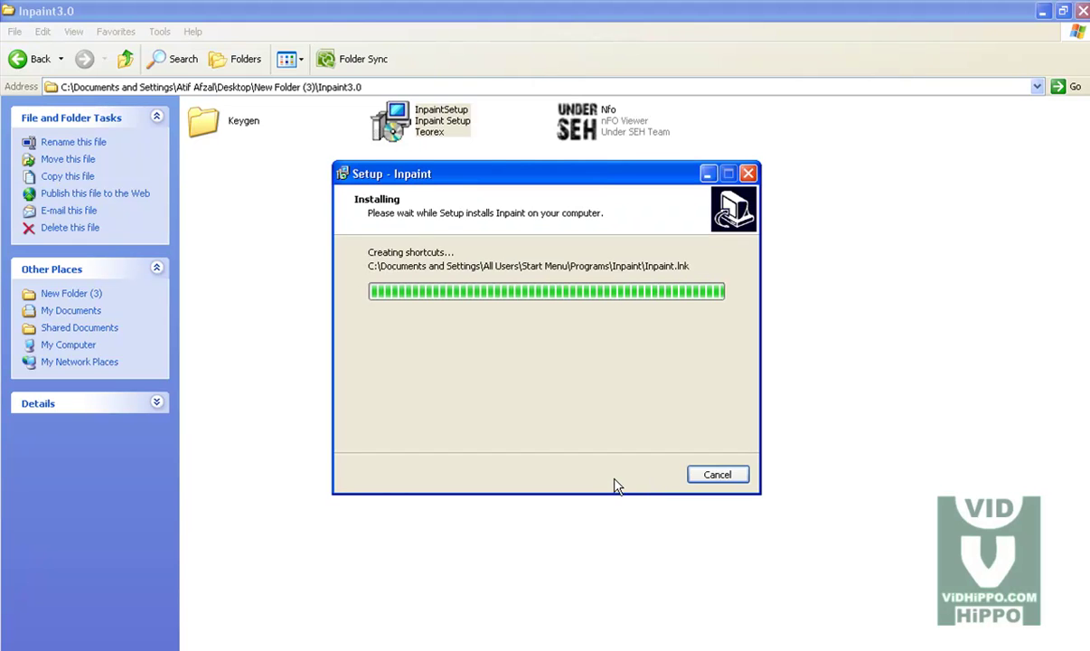
click(644, 477)
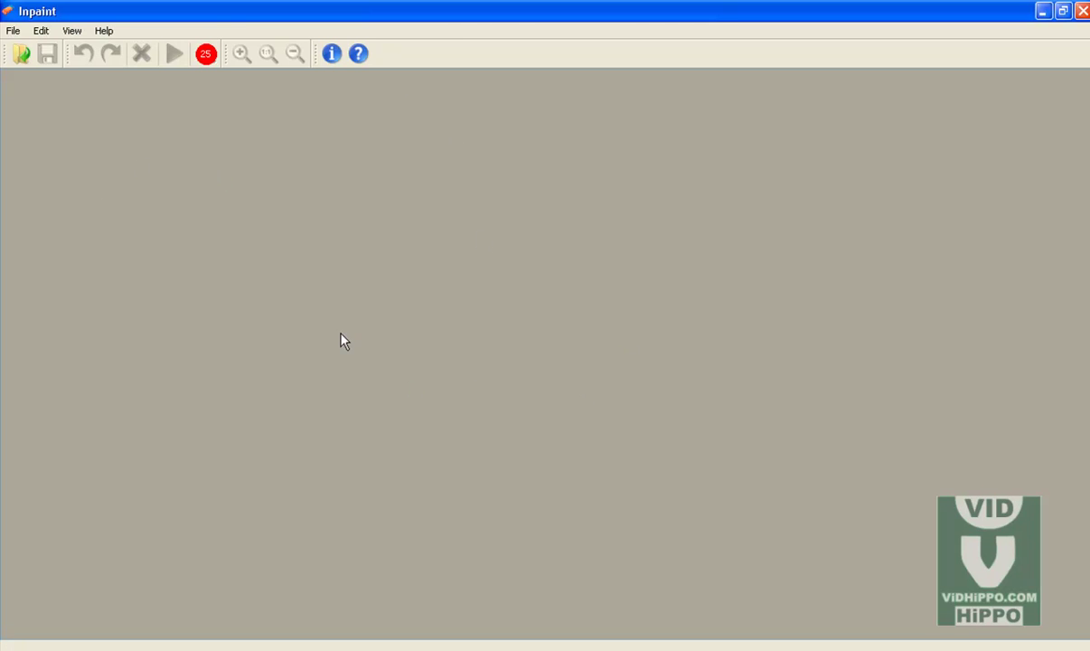
- Minimize Inpaint and run the Keygen program from the UST folder inside the Keygen folder
click(1043, 11)
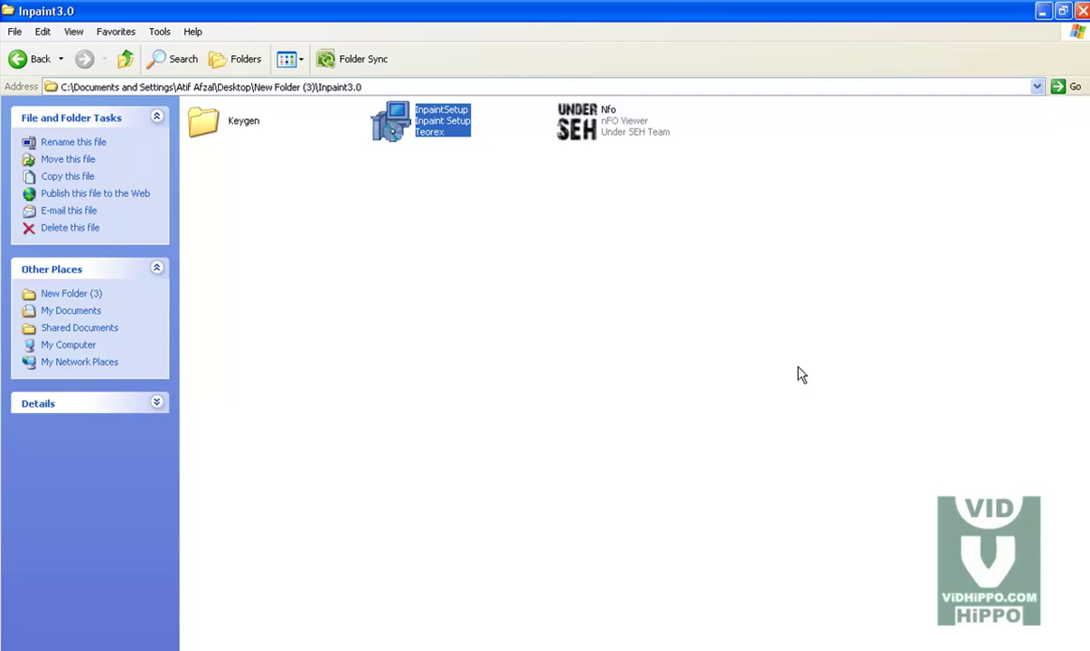
double_click(239, 131)
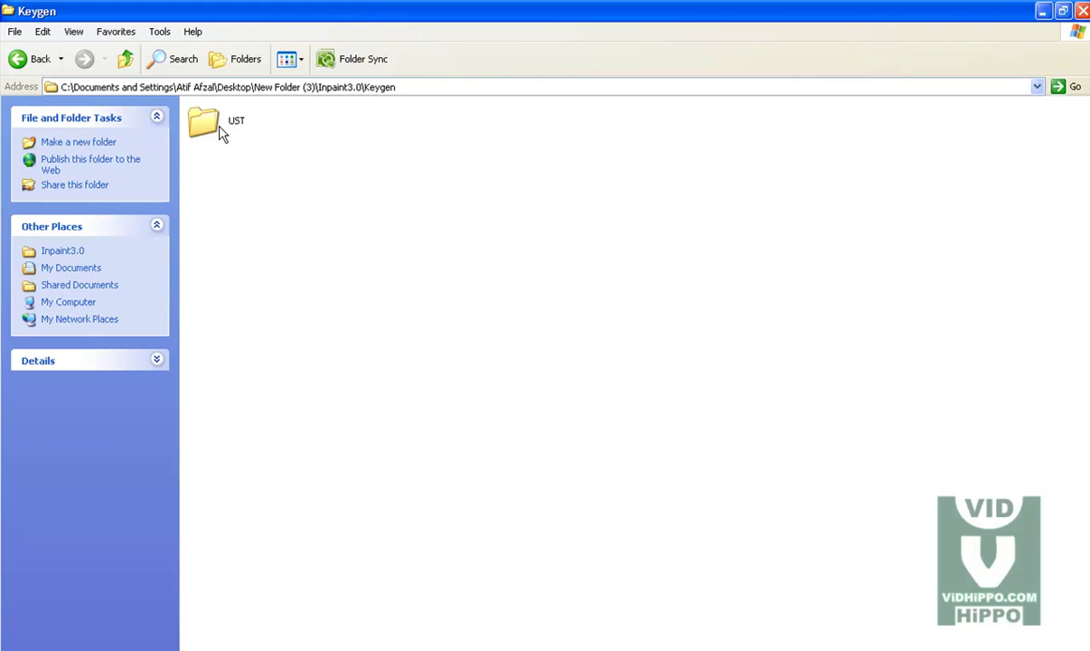
double_click(210, 129)
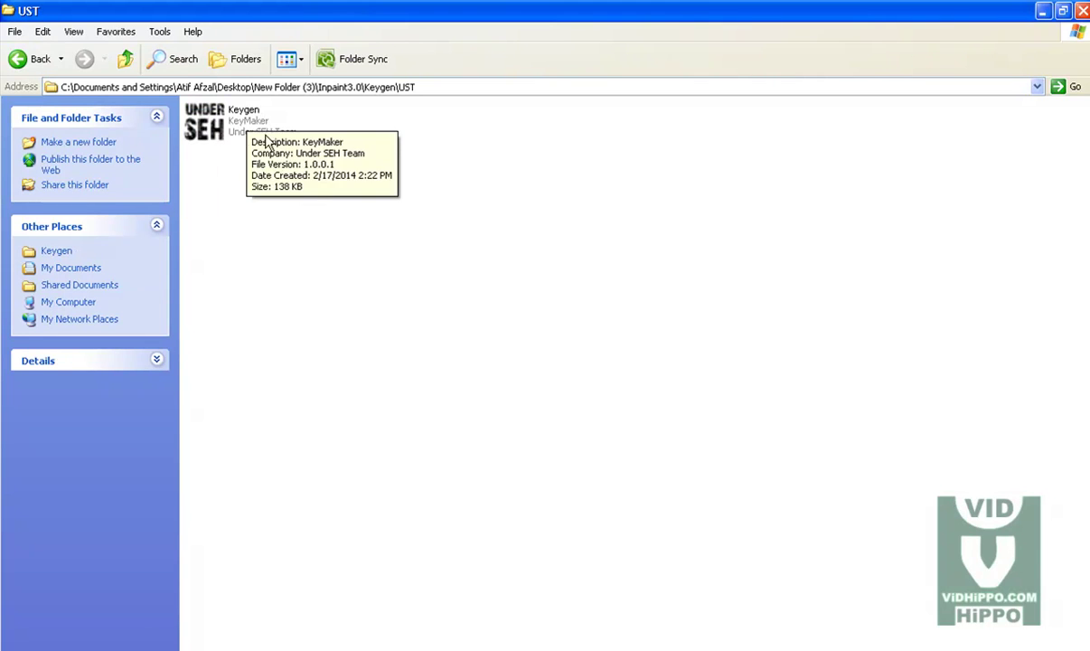
double_click(242, 138)
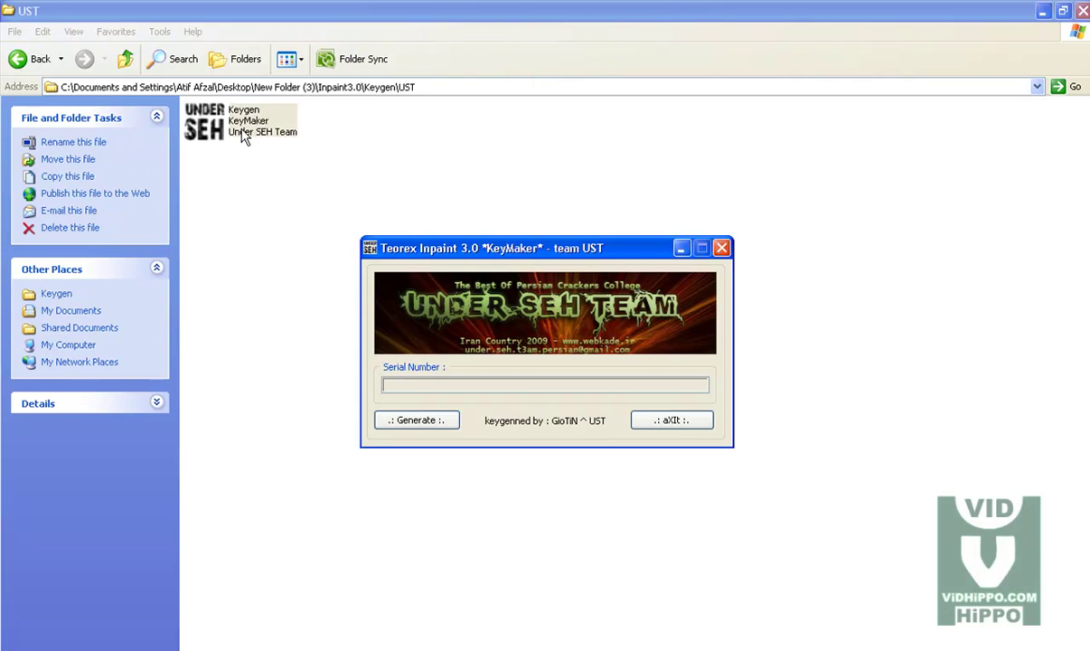
- Generate a serial number in the KeyMaker window, copy it, and close the window
click(413, 428)
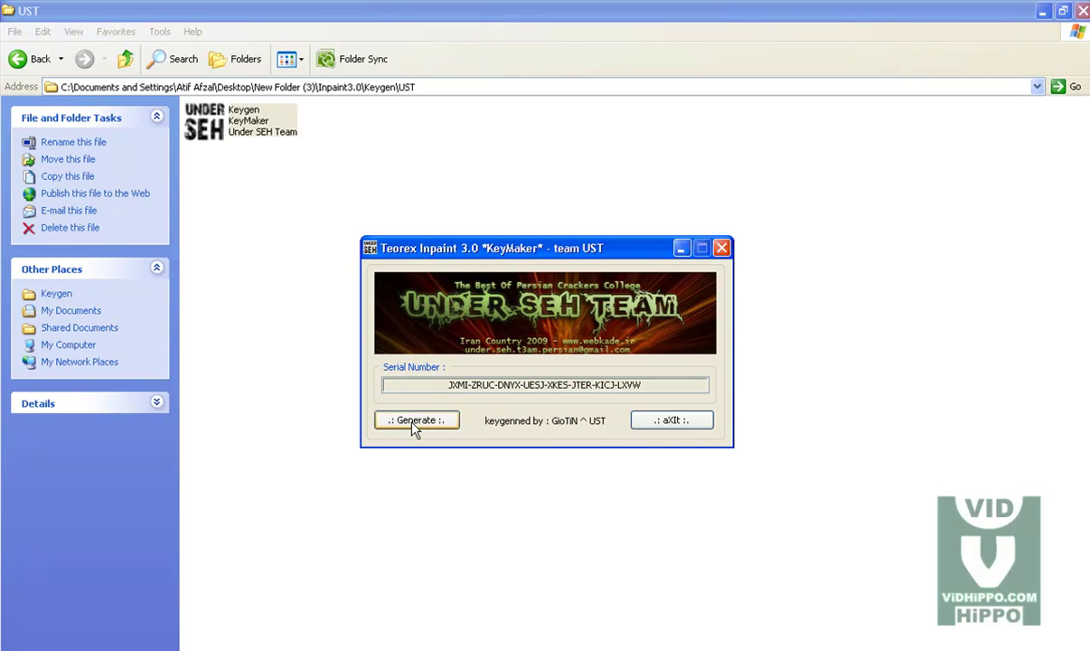
drag(449, 385, 663, 383)
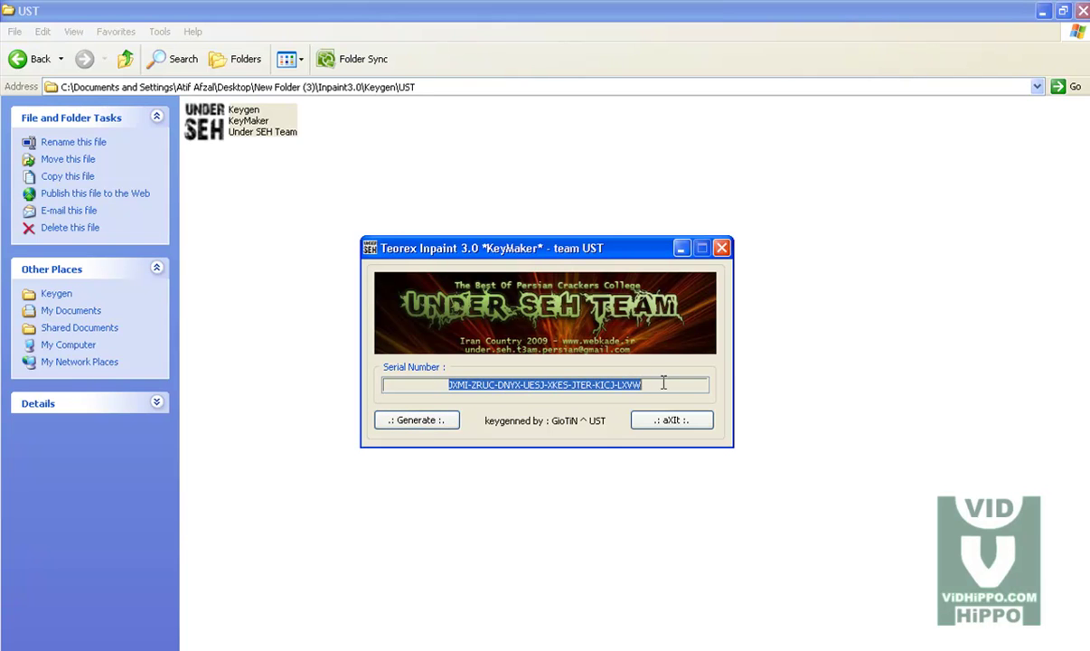
right_click(630, 390)
click(661, 441)
click(722, 247)
click(455, 276)
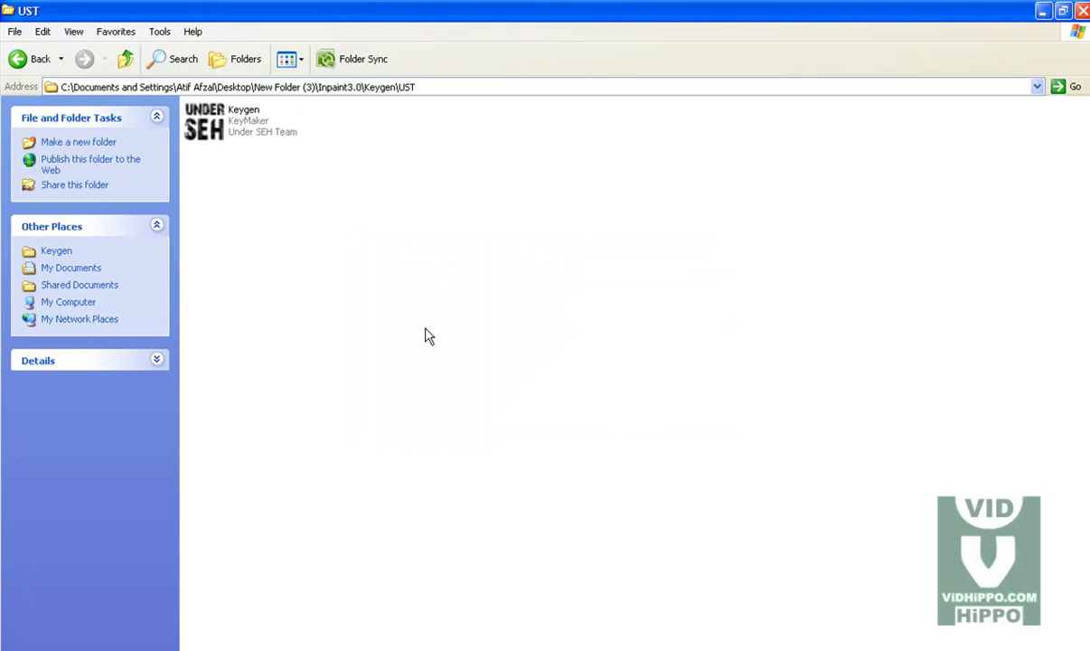
- Switch to Inpaint, paste the copied licence key into the serial key dialog, and submit the registration
click(913, 648)
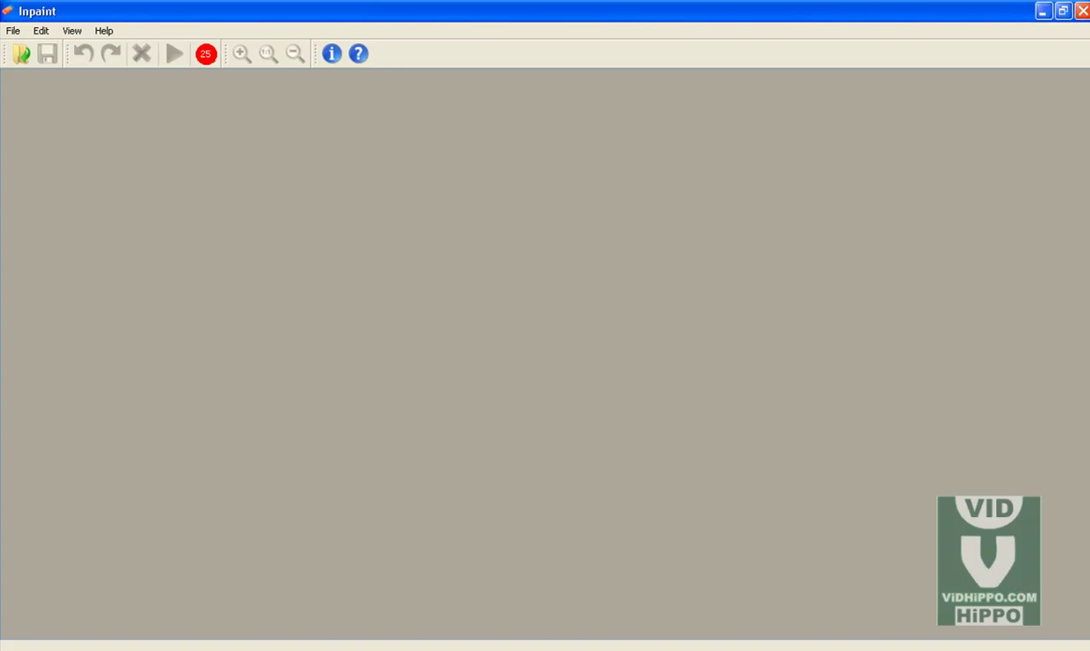
click(104, 30)
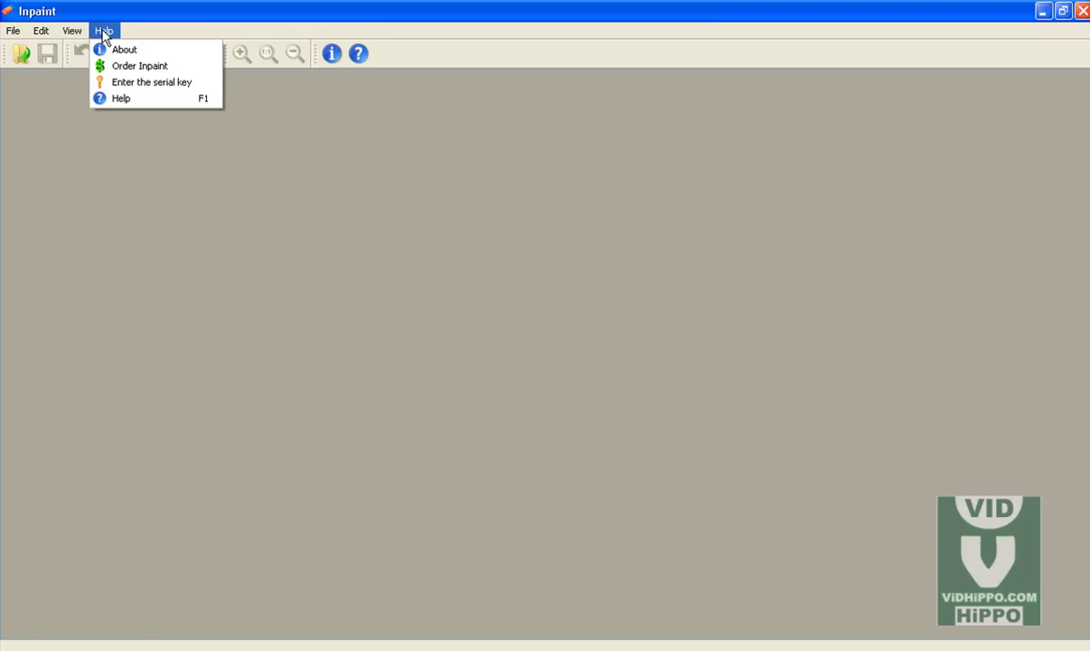
click(176, 85)
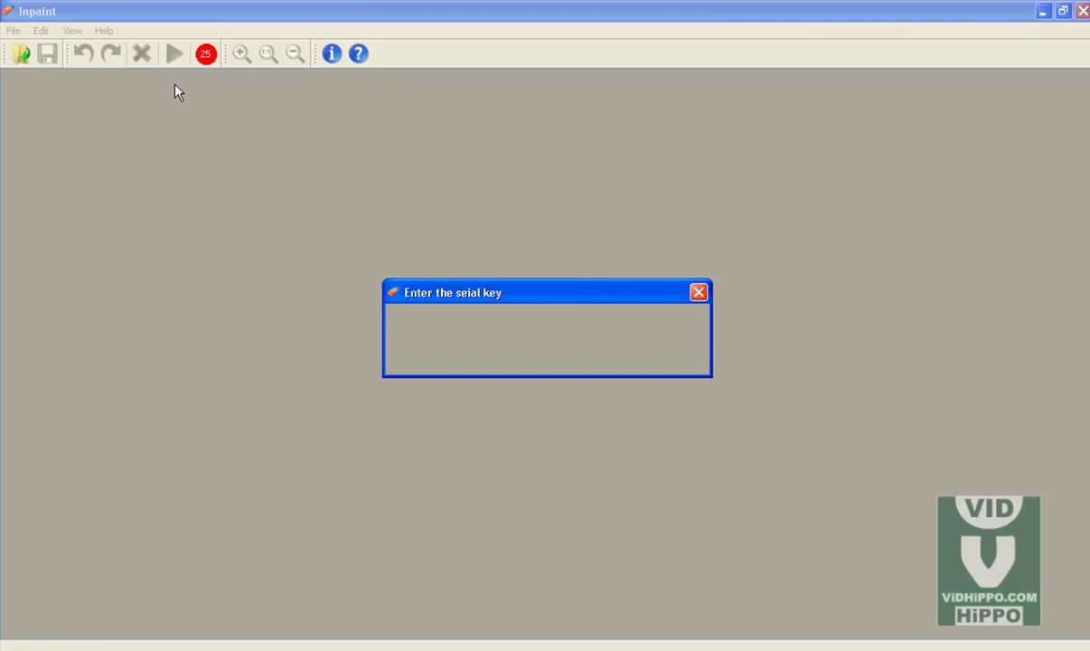
click(442, 326)
right_click(437, 326)
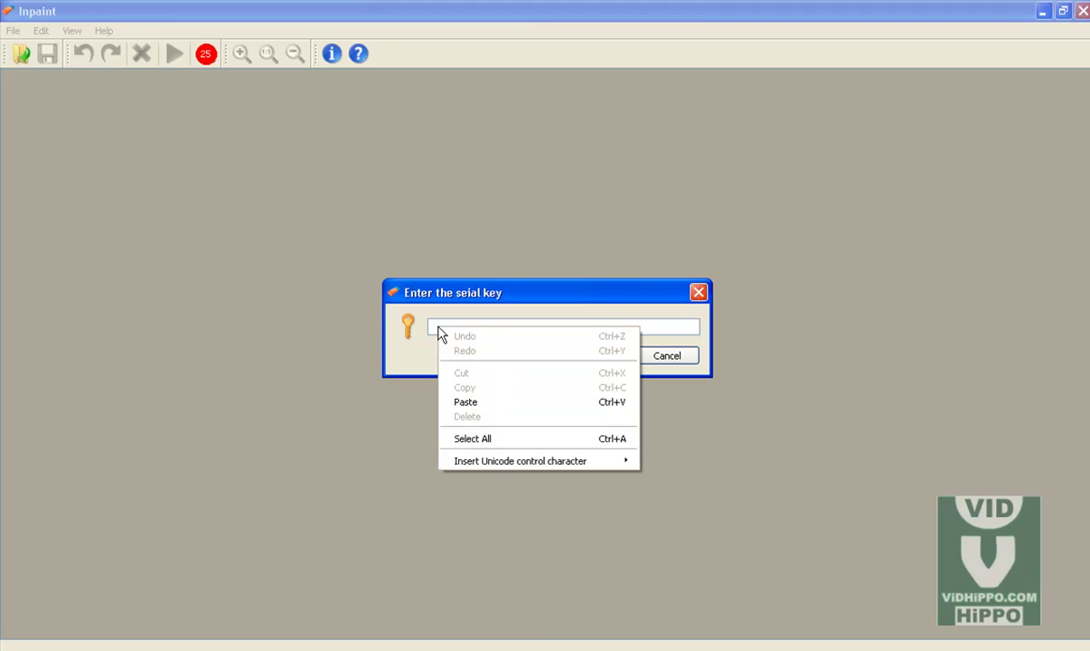
click(484, 400)
click(597, 356)
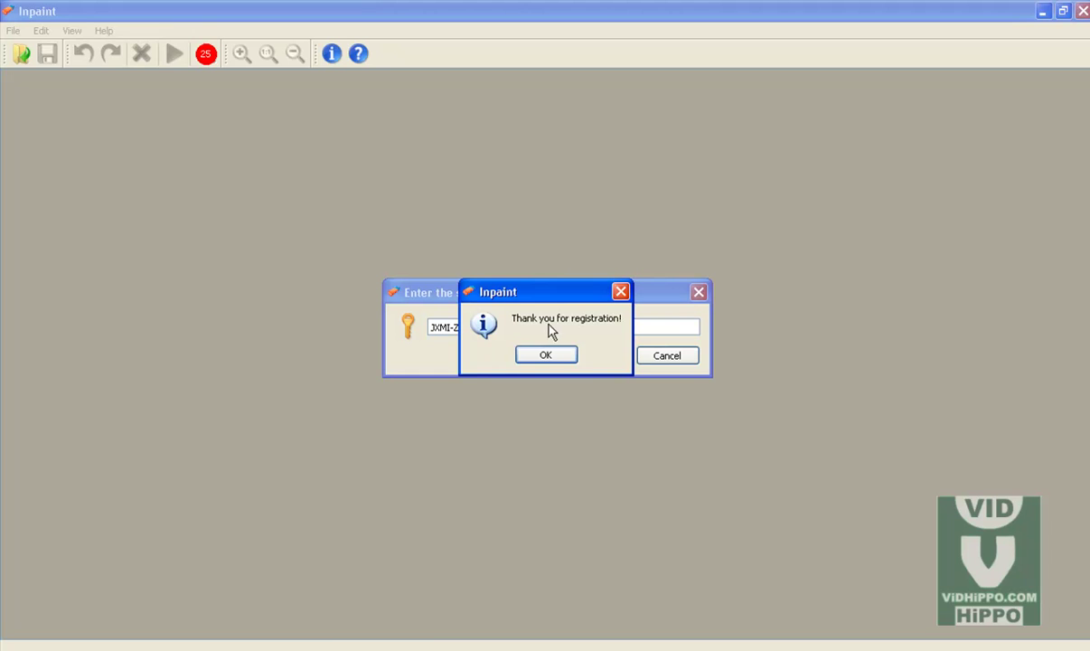
click(546, 355)
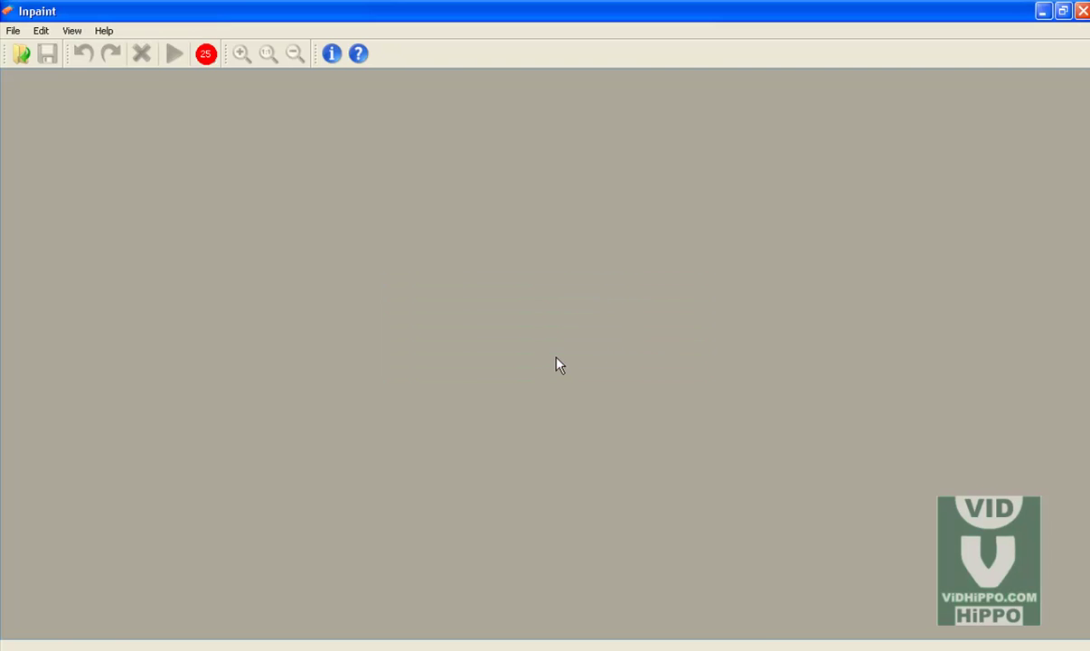
- Check Inpaint's help commands, close Inpaint and the UST folder window, and start Inpaint again from its desktop shortcut
click(104, 31)
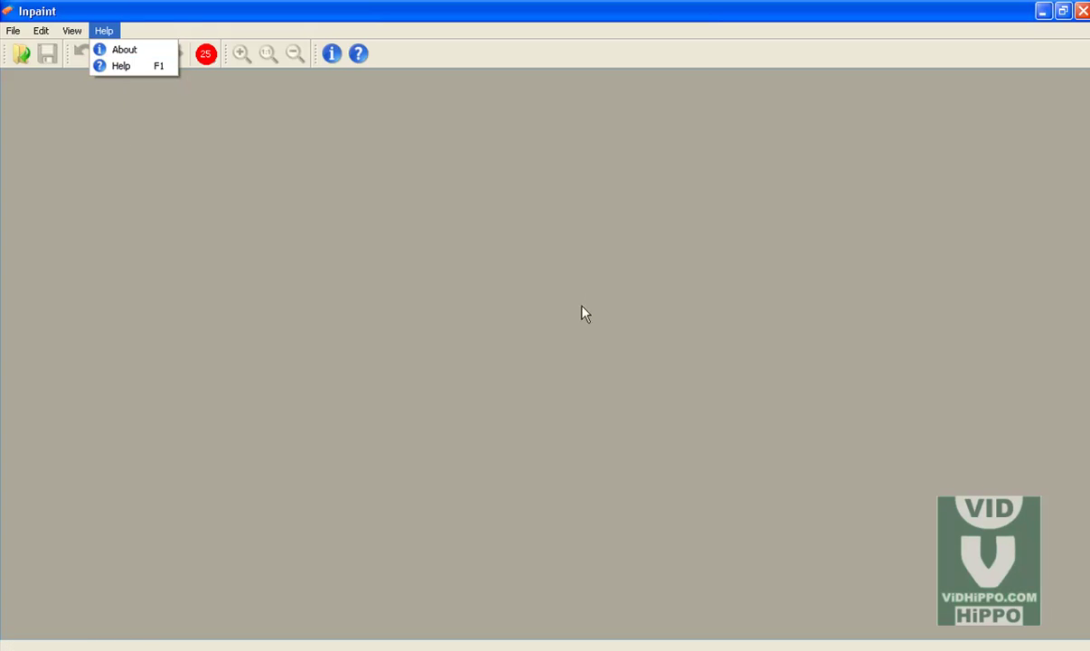
click(602, 295)
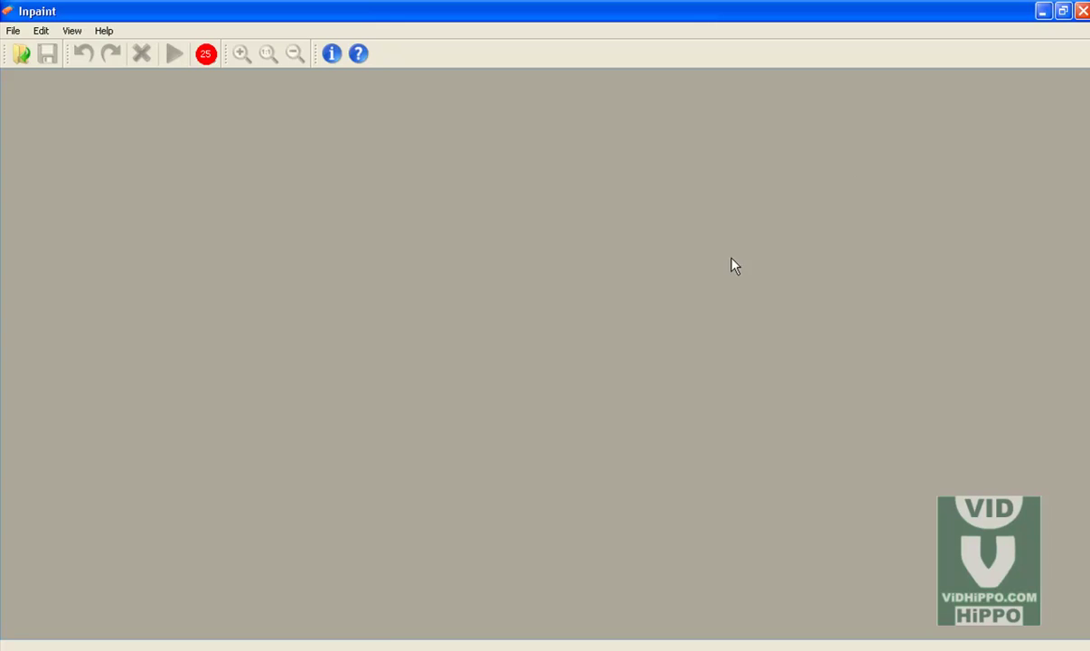
click(1082, 11)
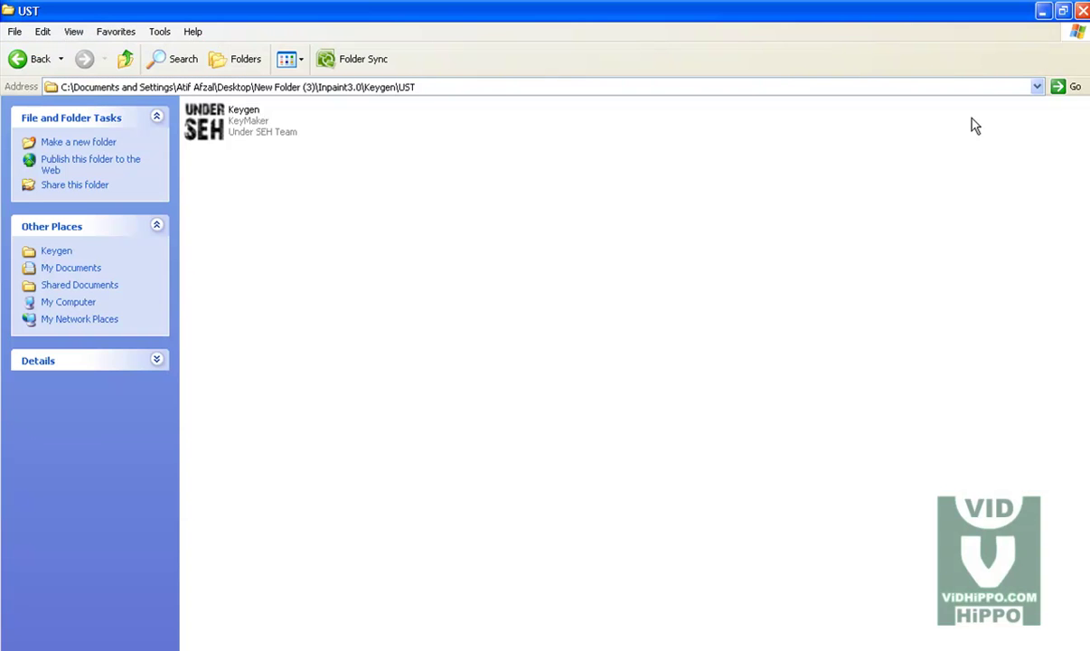
click(1082, 11)
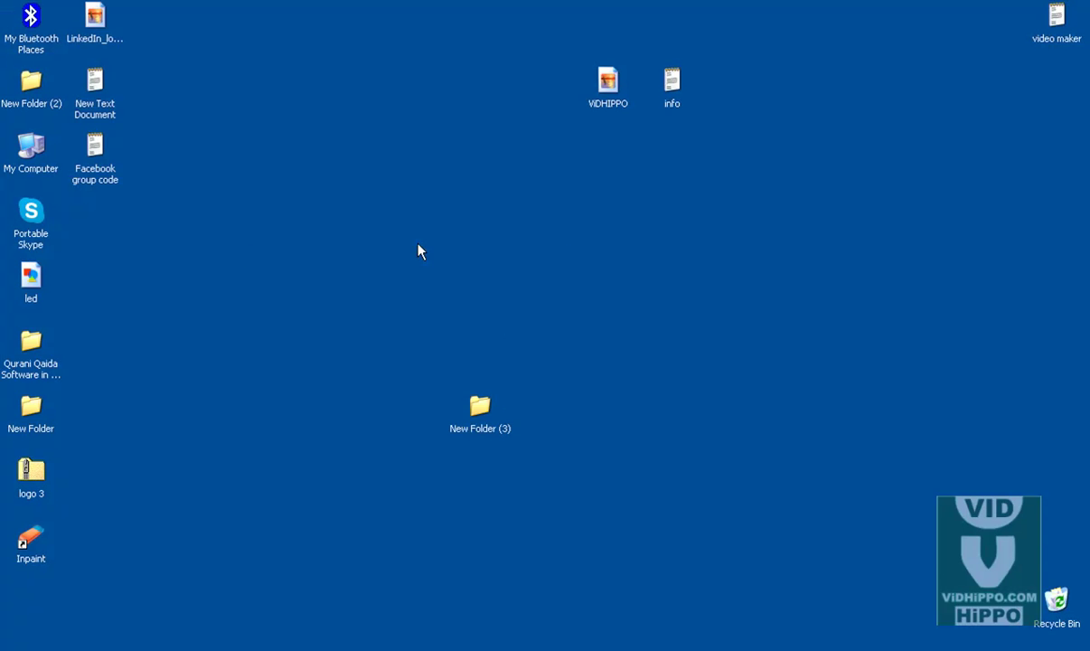
click(42, 561)
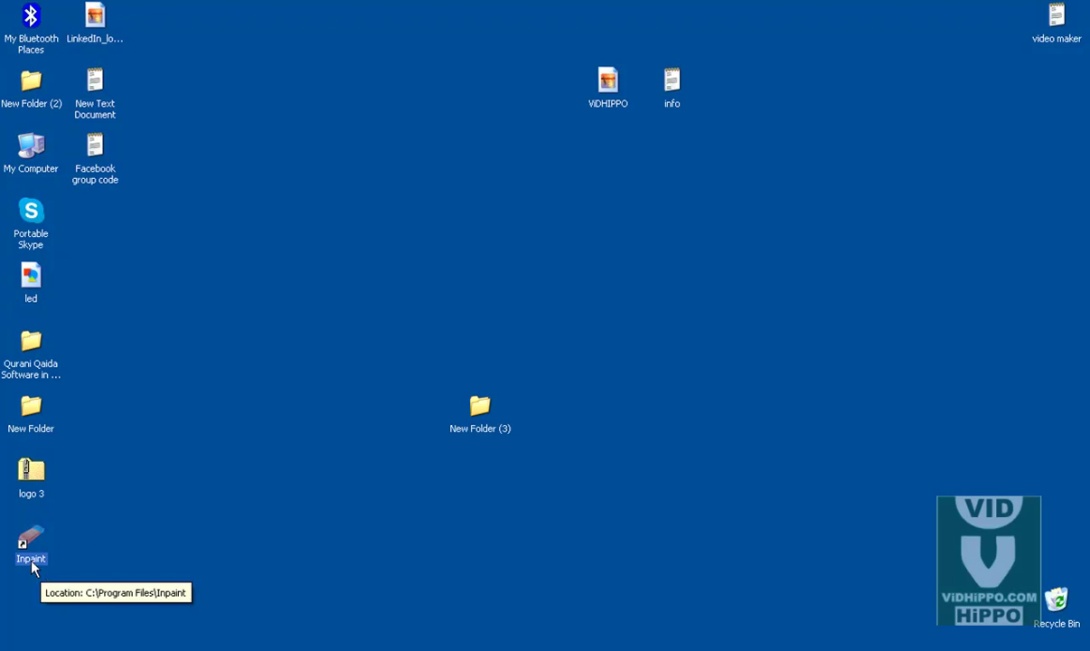
double_click(38, 564)
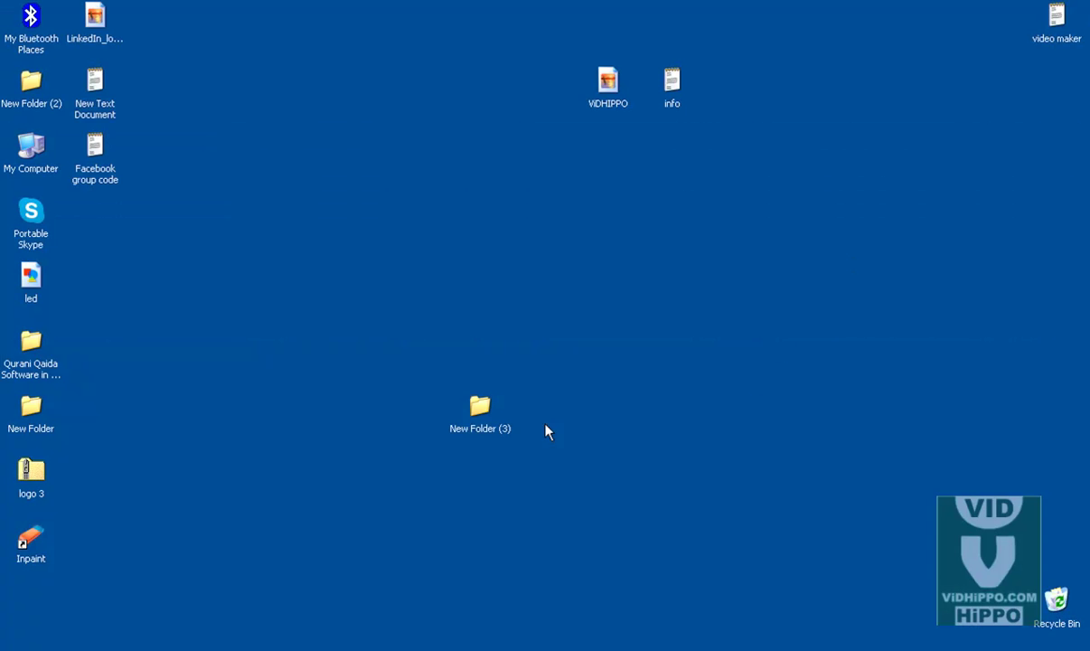
- Open New Folder (3) on the desktop and delete the Inpaint3.0 folder inside it
double_click(481, 427)
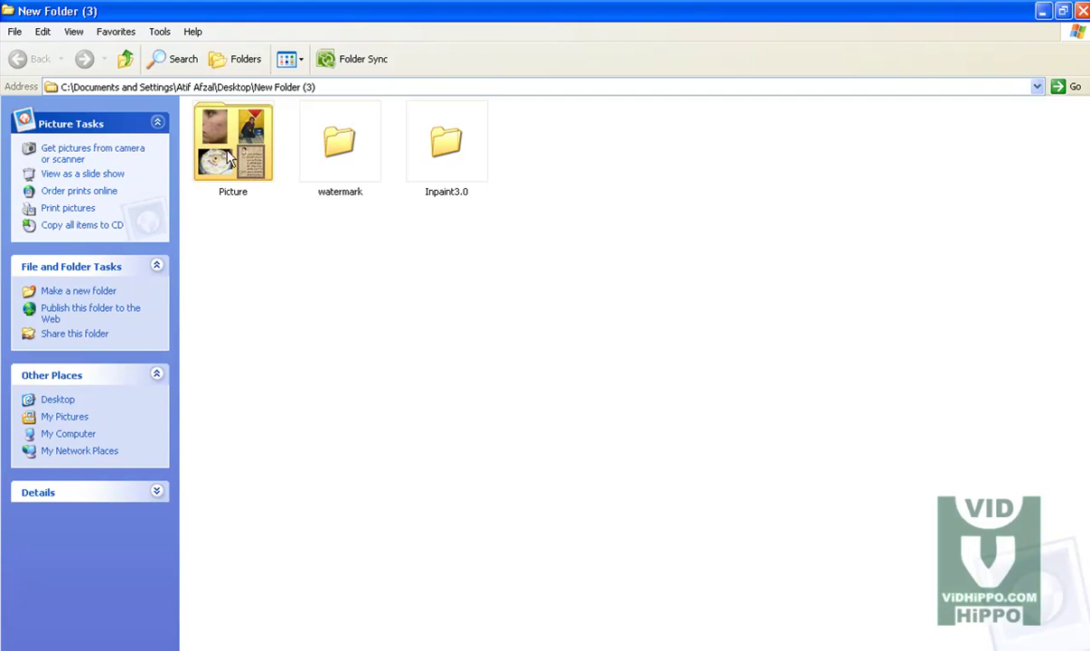
click(226, 154)
drag(533, 280, 466, 145)
right_click(465, 145)
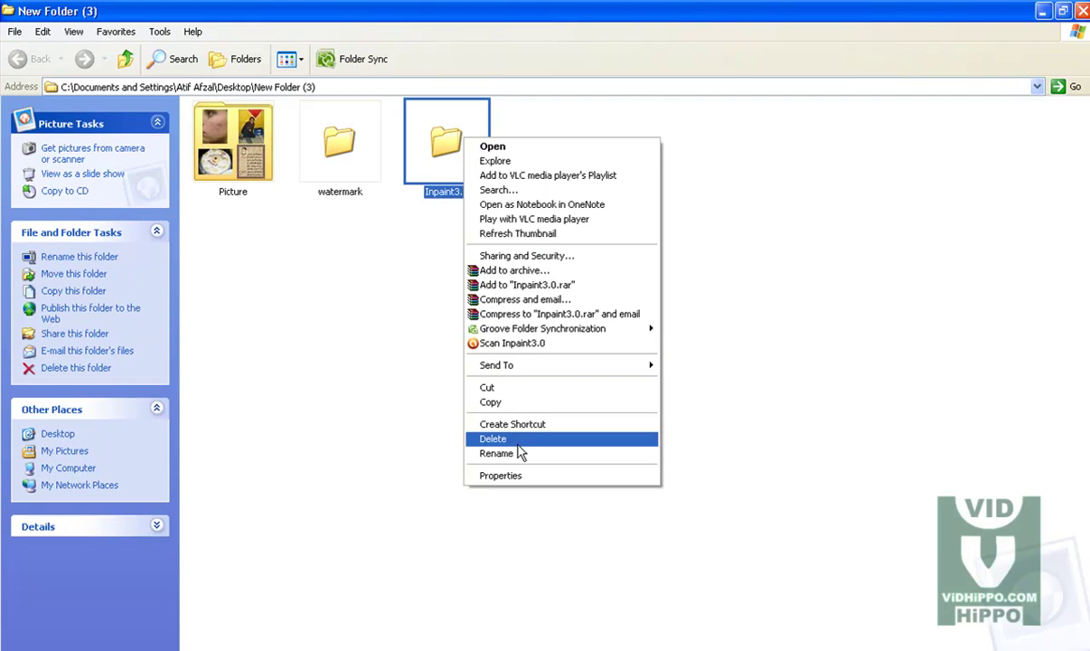
click(542, 431)
click(607, 371)
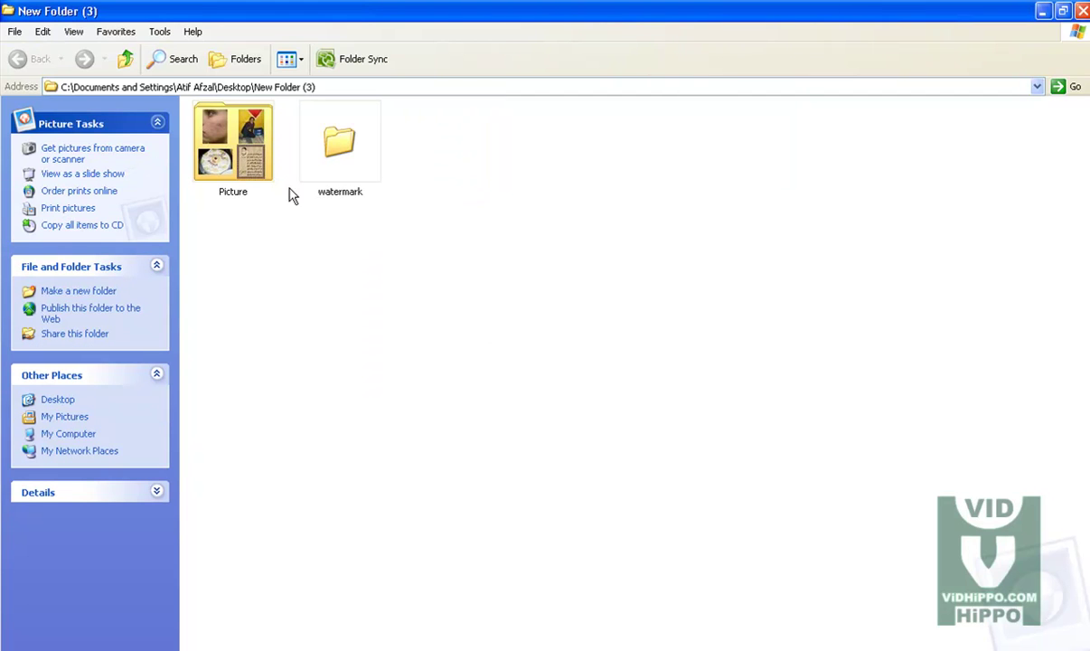
- Open the Picture folder inside New Folder (3) and display its images as thumbnails
double_click(244, 177)
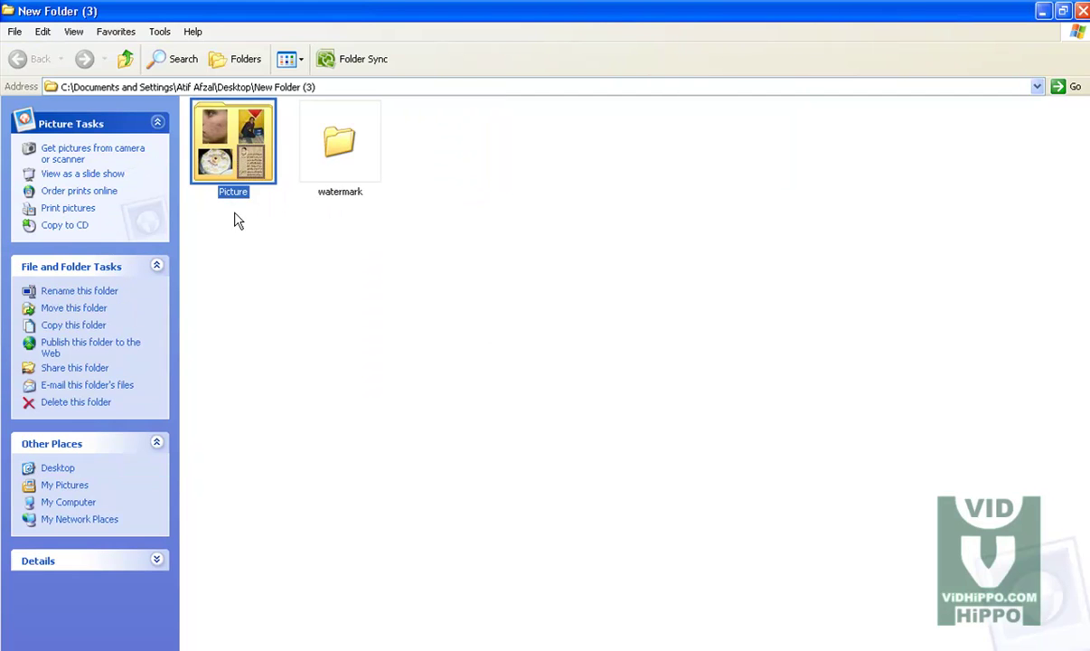
click(298, 61)
click(310, 101)
drag(822, 335, 217, 140)
click(651, 403)
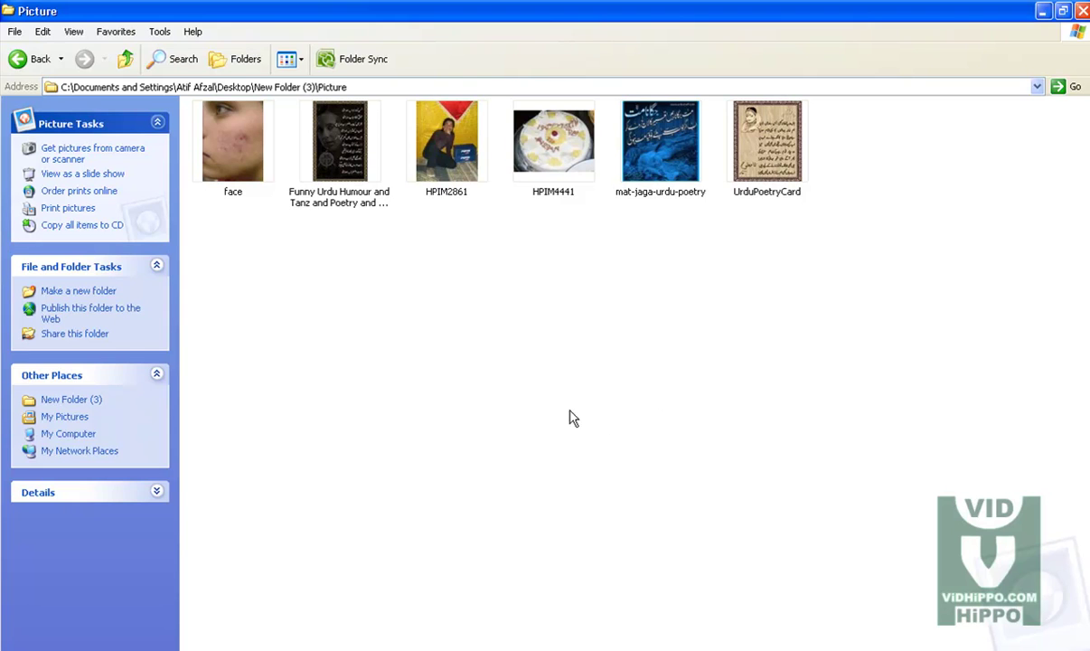
- Preview the face picture and the Funny Urdu Humour poetry picture, enlarging the second to full screen, and close each preview
double_click(214, 162)
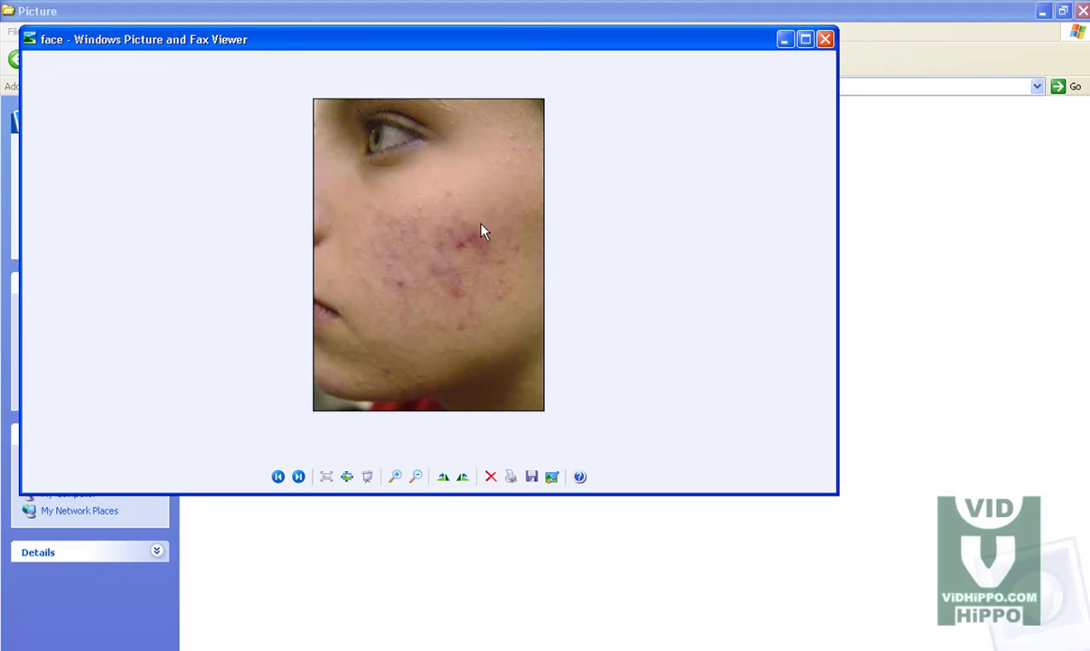
click(824, 39)
double_click(338, 153)
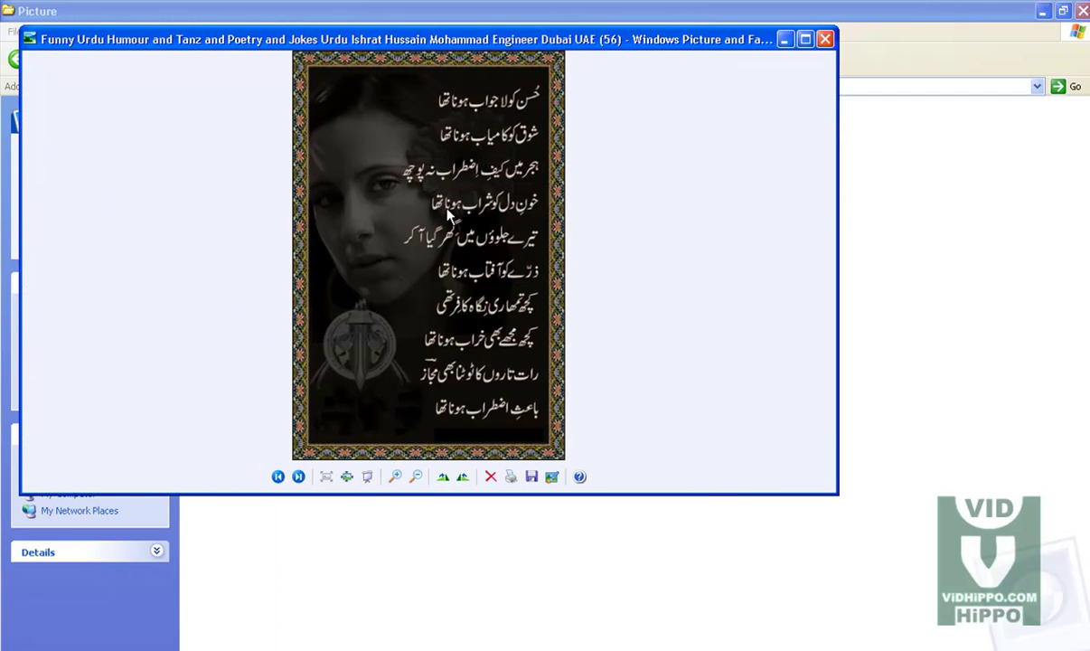
double_click(503, 40)
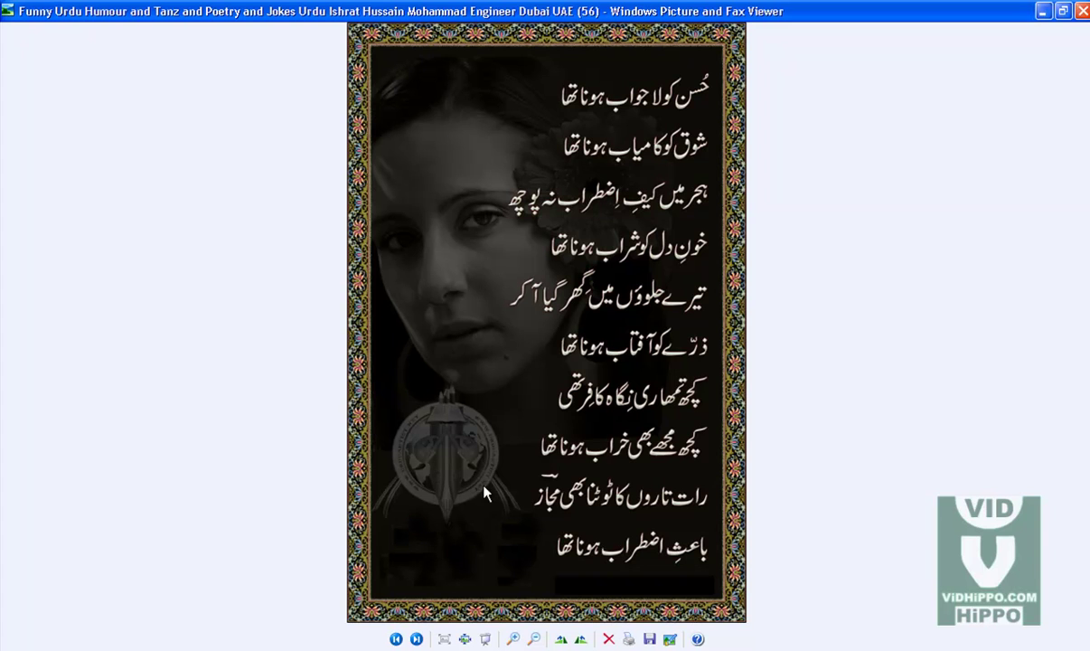
click(1083, 12)
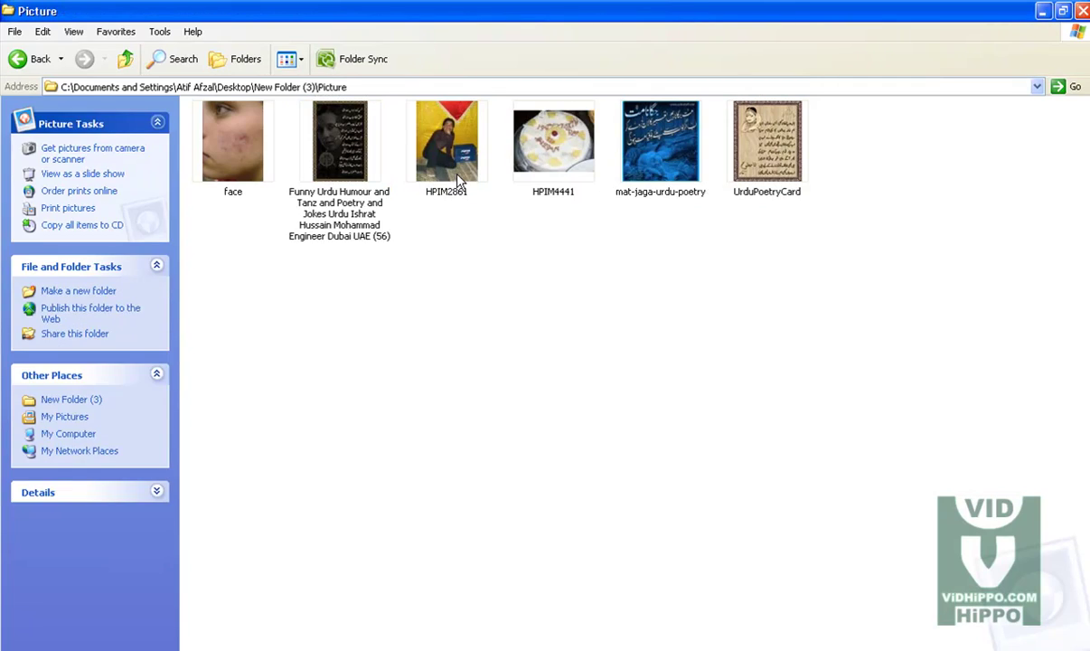
- Preview the HPIM2861 and HPIM4441 photos one after the other and close each preview
double_click(457, 174)
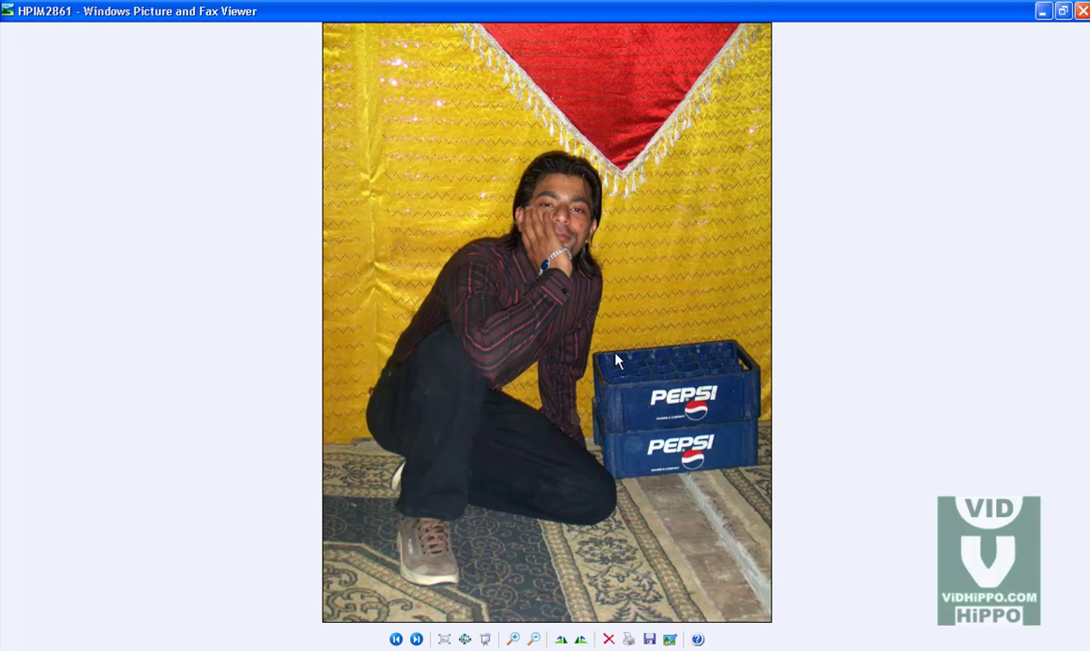
click(1083, 11)
double_click(531, 144)
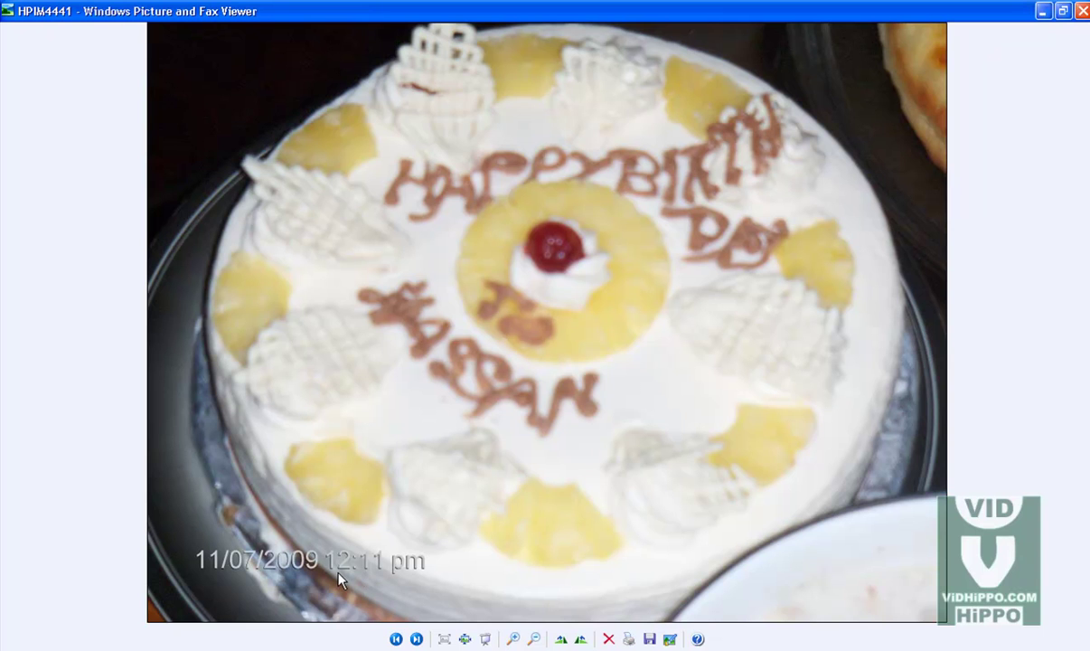
click(1083, 11)
click(728, 295)
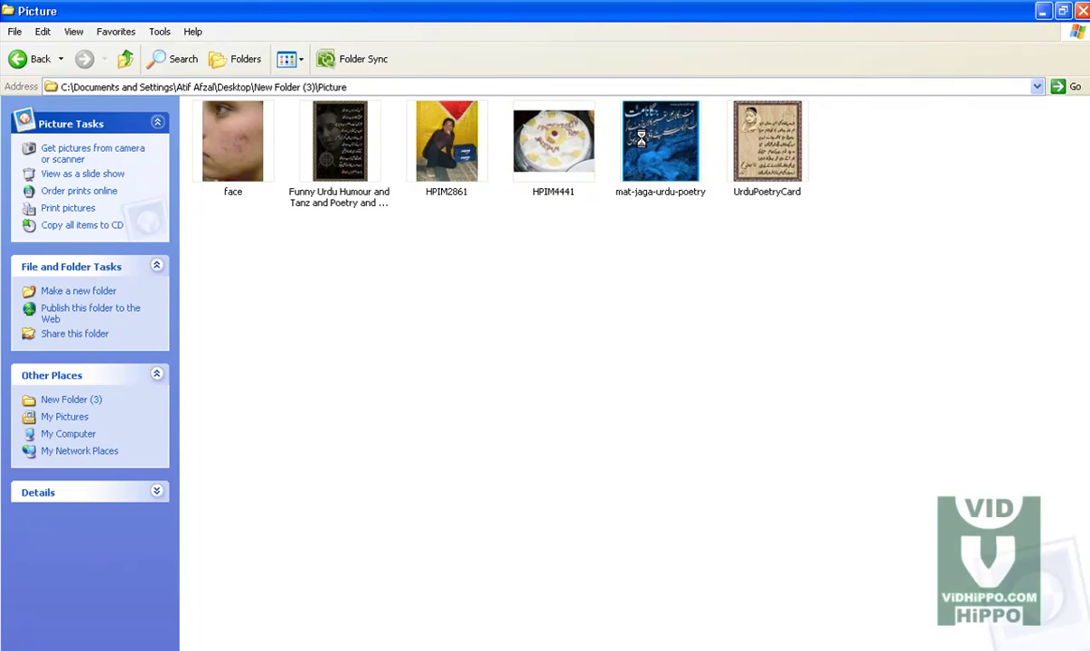
- Preview the mat-jaga-urdu-poetry and UrduPoetryCard pictures, then close the viewer and clear the file selection
double_click(642, 145)
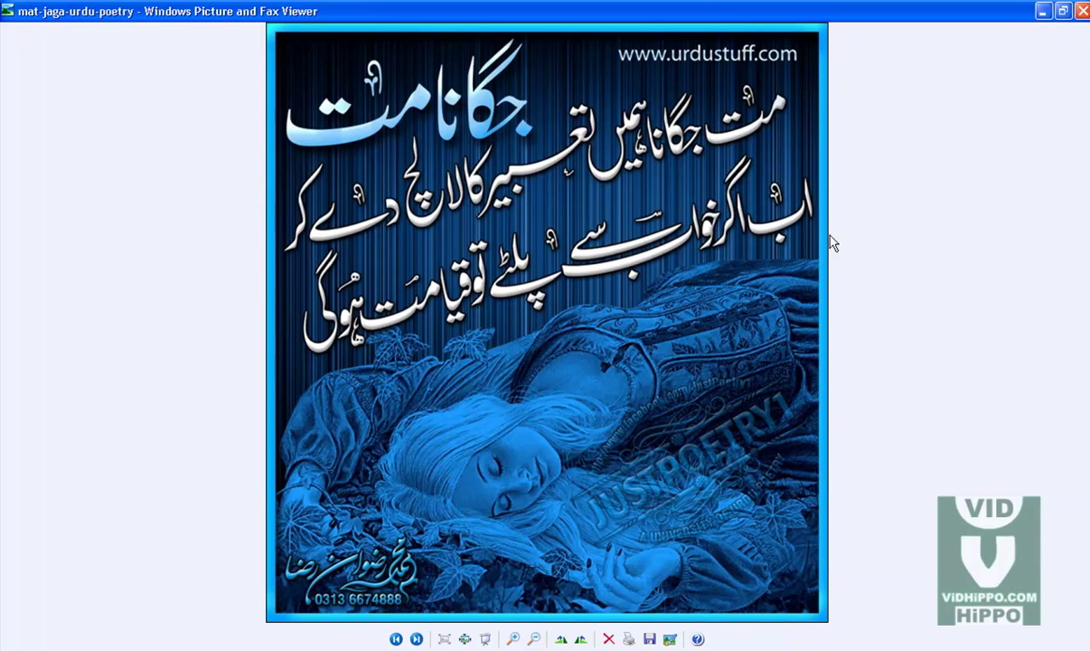
click(1083, 11)
double_click(736, 134)
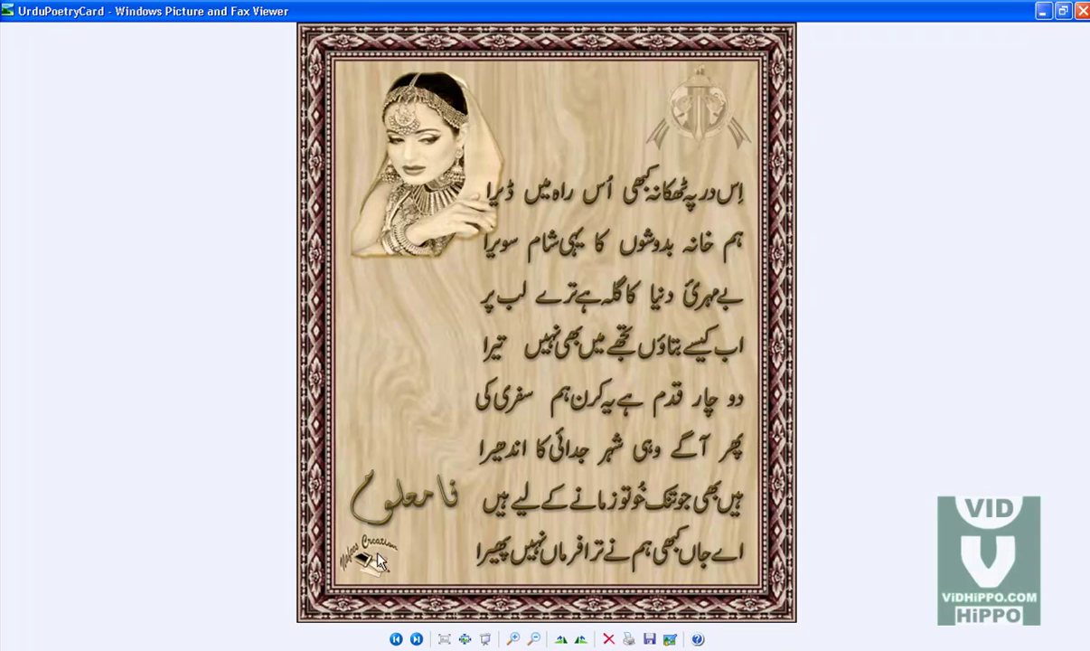
click(1082, 11)
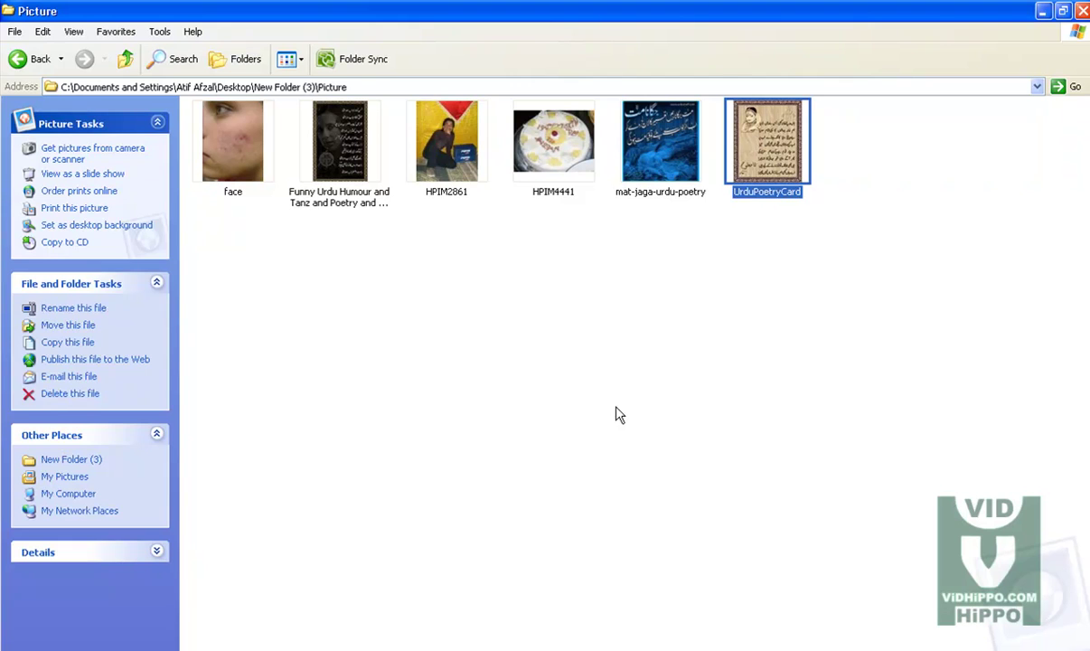
click(587, 408)
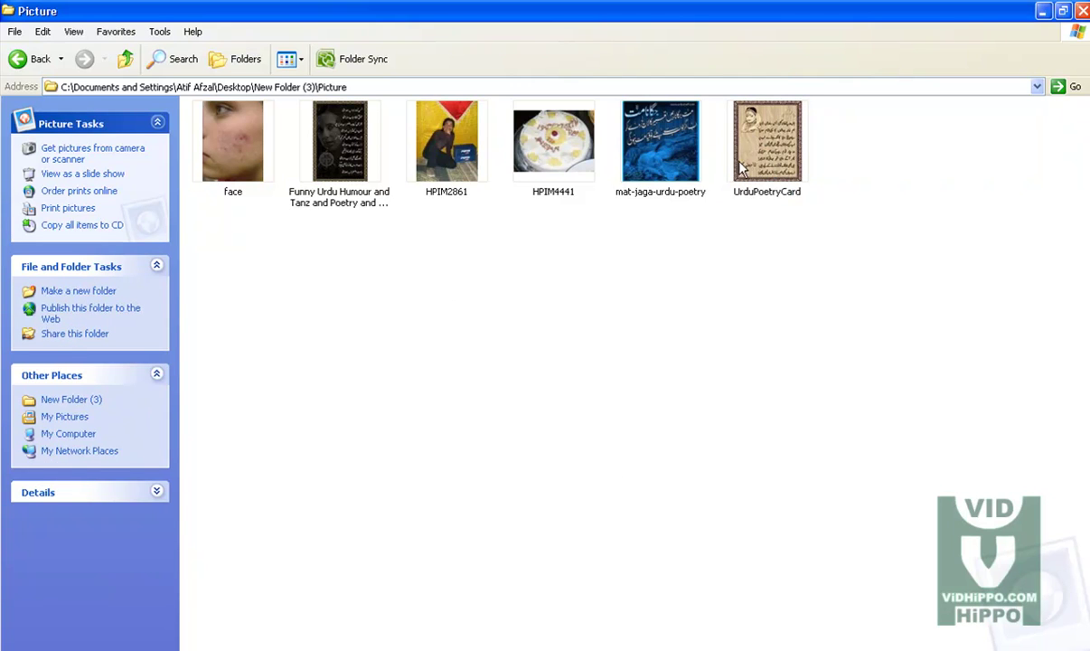
- Load the UrduPoetryCard picture from the Picture folder into Inpaint
drag(767, 145, 479, 255)
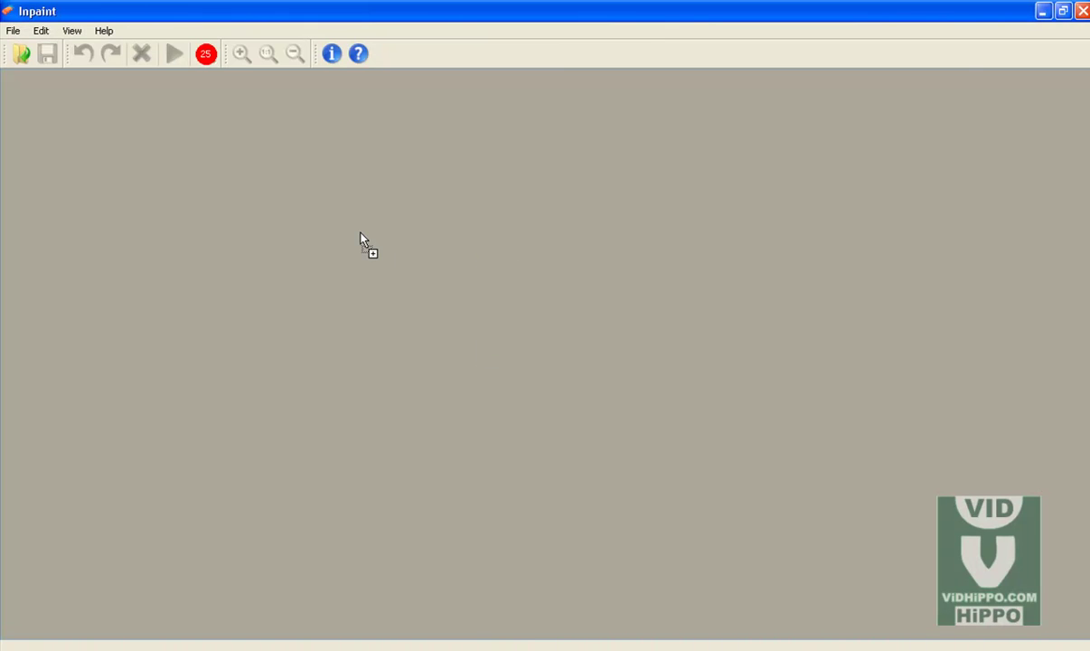
drag(360, 236, 361, 238)
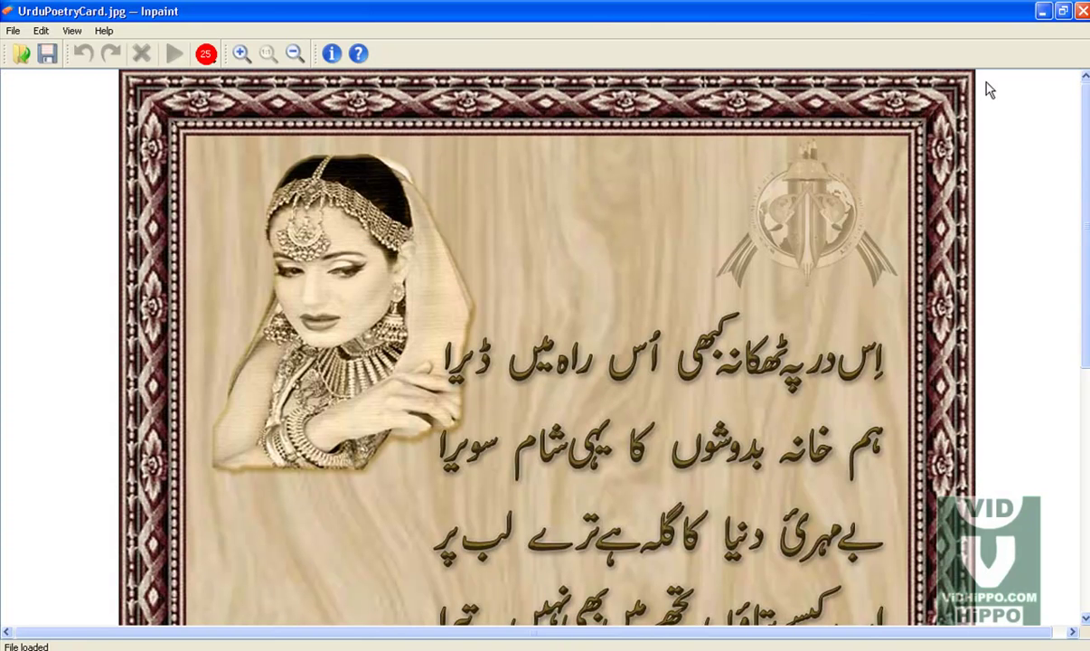
click(11, 32)
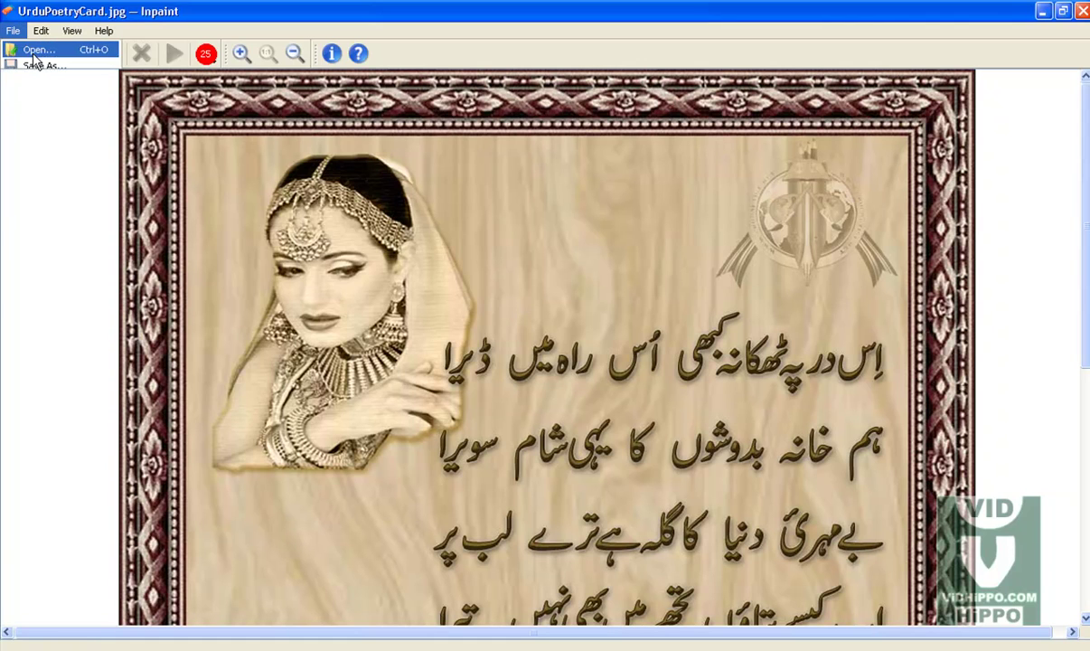
click(38, 50)
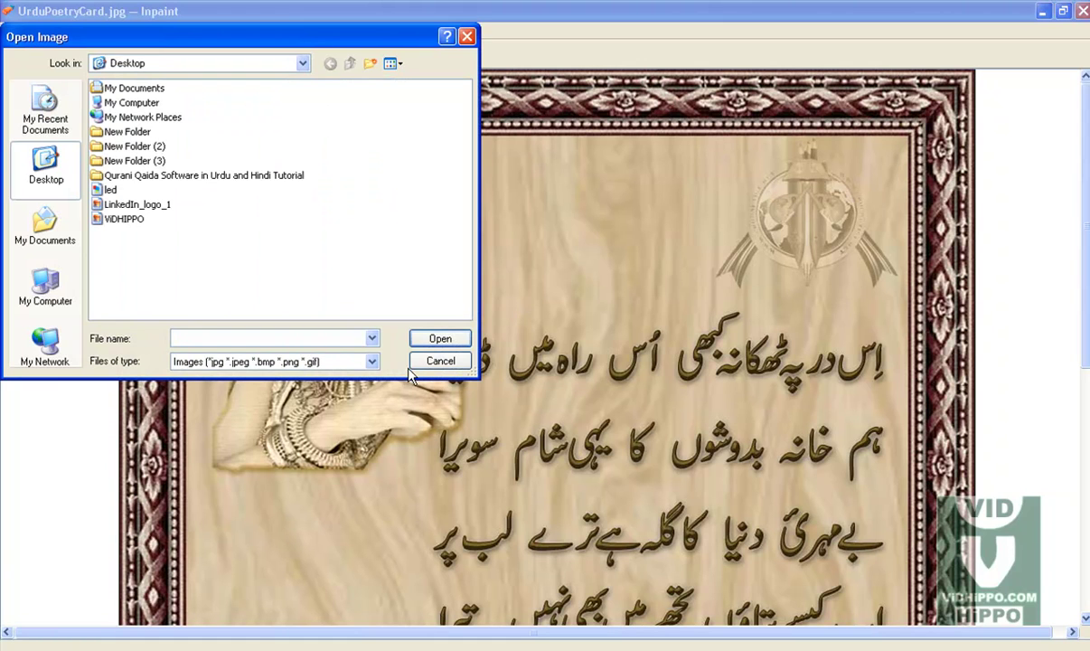
click(430, 362)
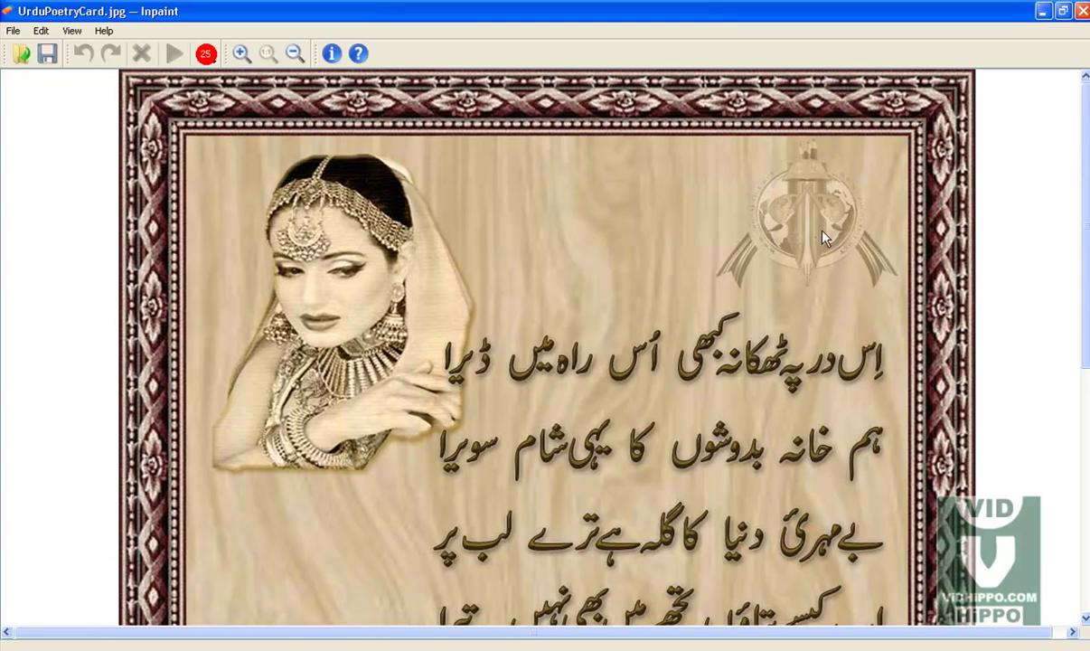
- Paint a removal mask with the size 25 brush around the top and right edge of the poetry card's emblem
click(206, 55)
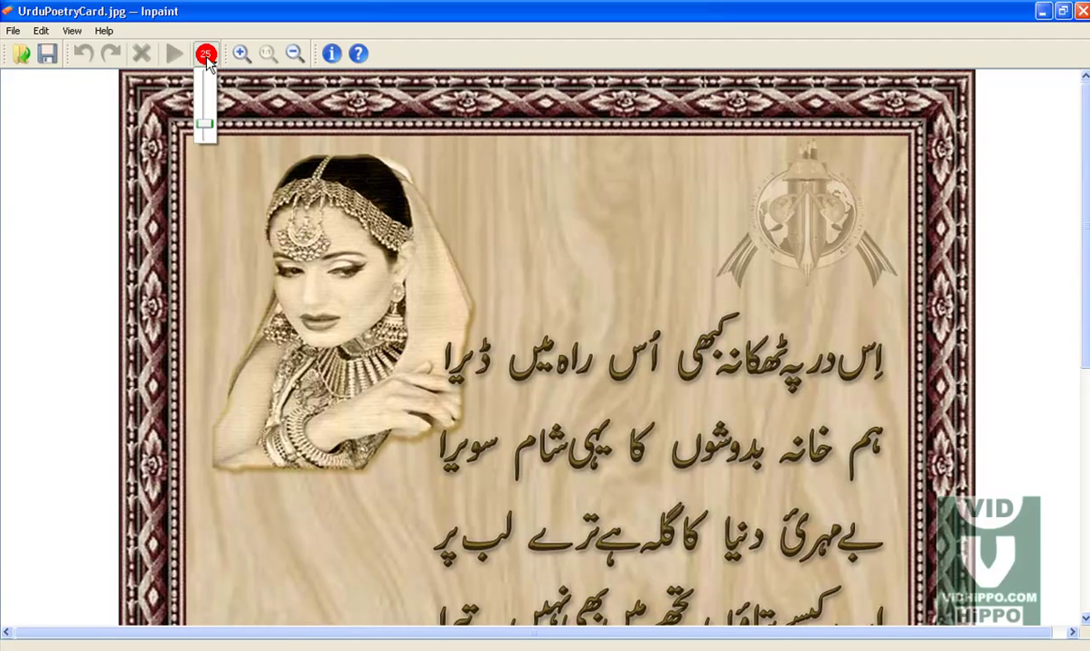
click(207, 58)
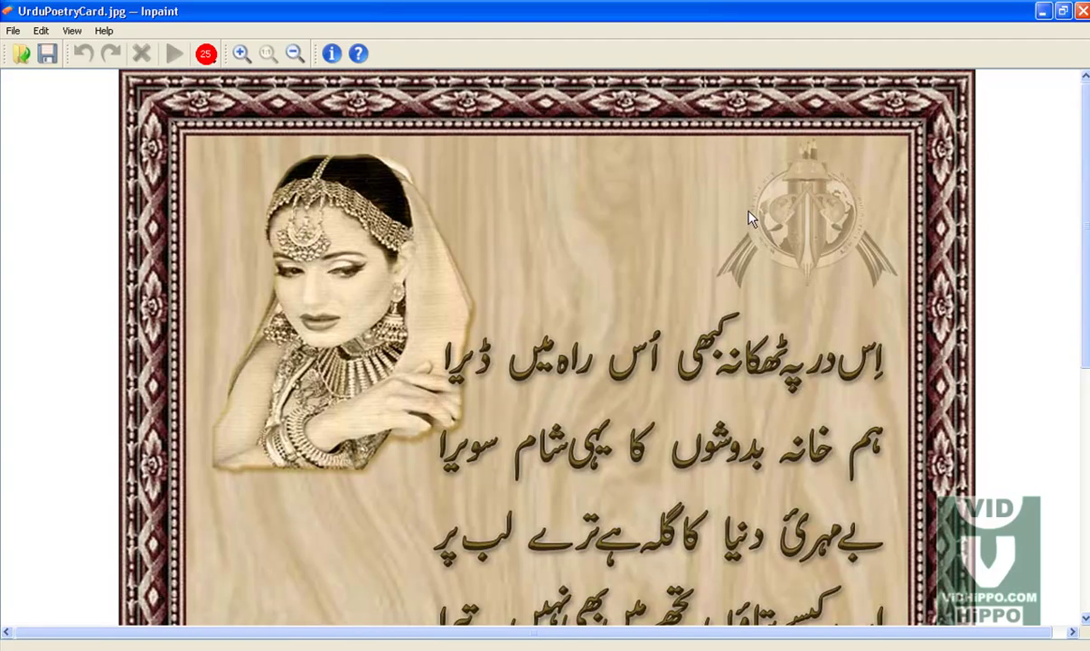
mouse_move(753, 223)
mouse_down()
mouse_move(768, 172)
mouse_move(816, 147)
mouse_move(861, 249)
mouse_move(886, 274)
mouse_move(875, 285)
mouse_up()
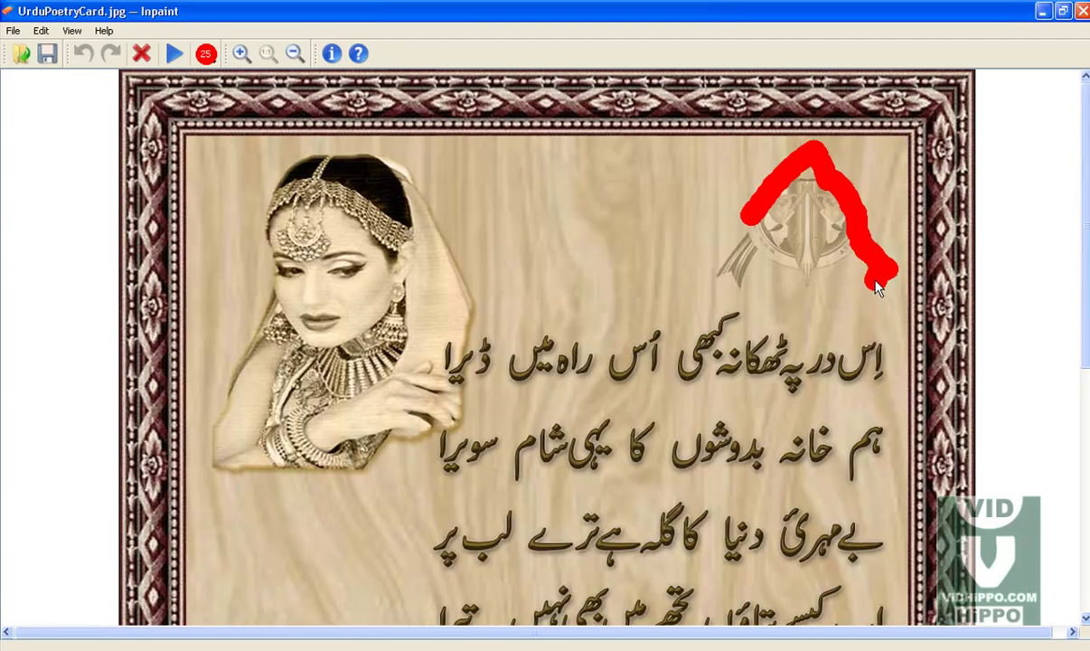
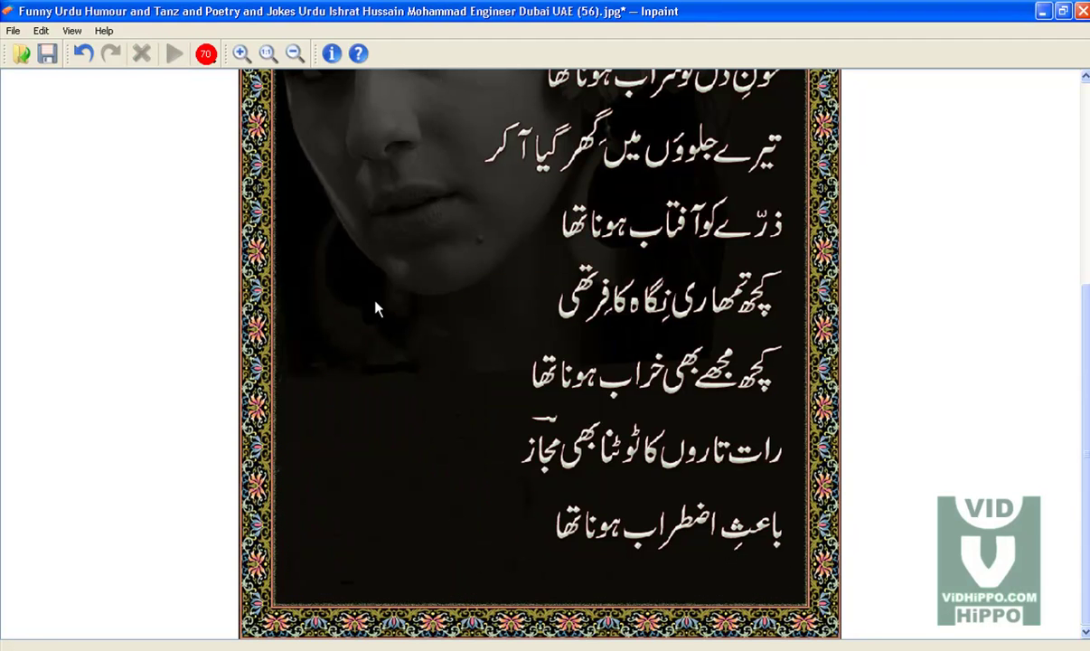
scroll(1077, 348, up, 3)
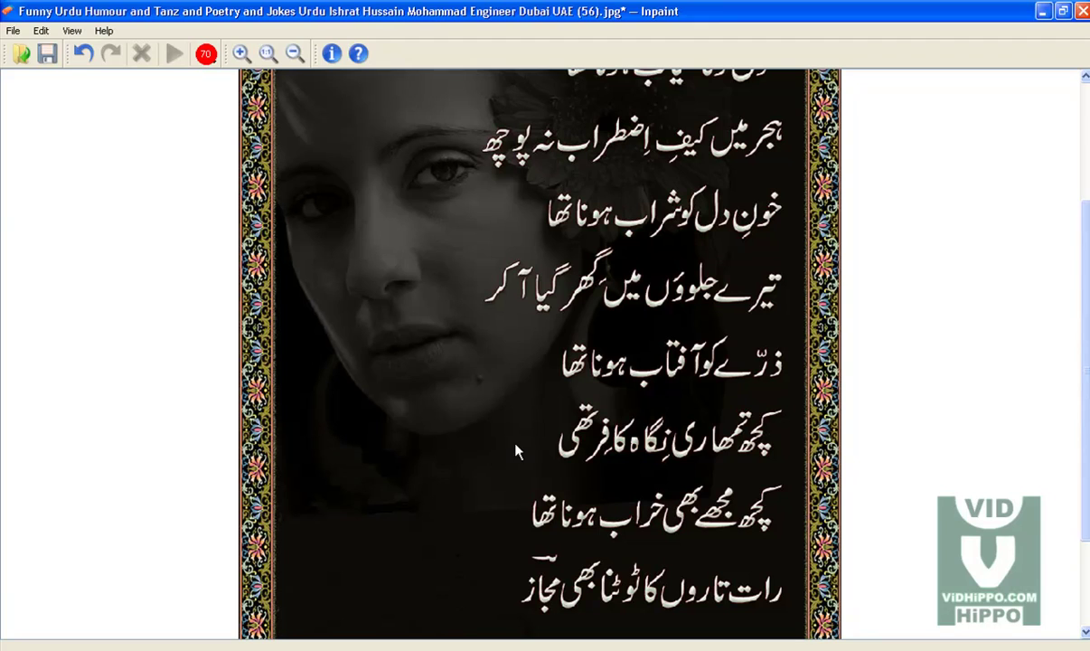
click(337, 380)
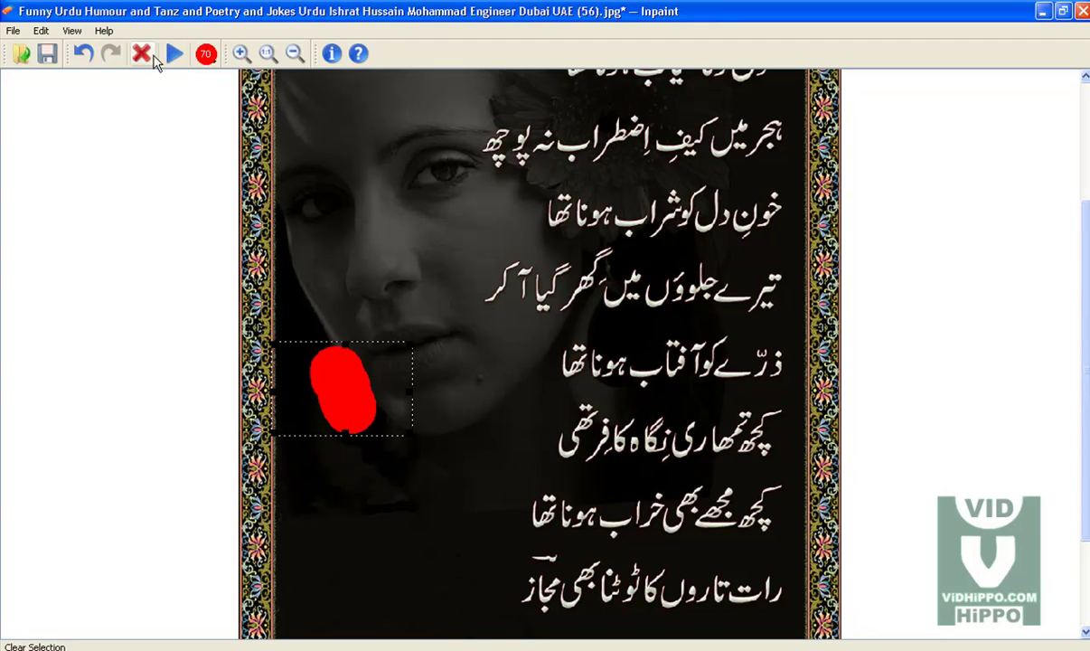
click(143, 54)
click(323, 396)
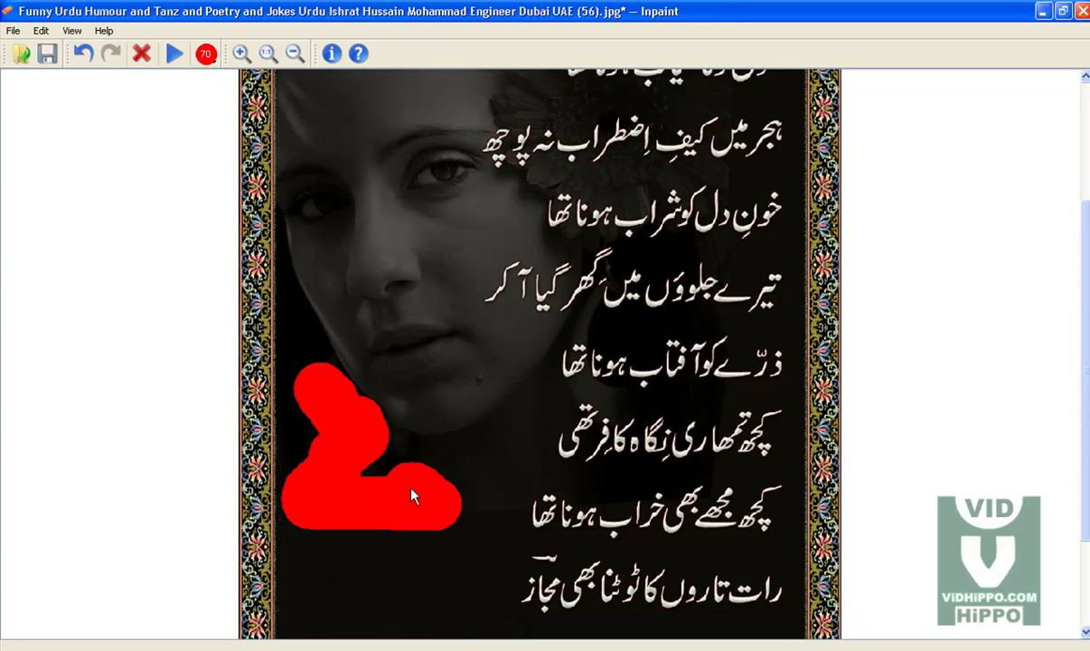
drag(384, 453, 383, 454)
click(291, 421)
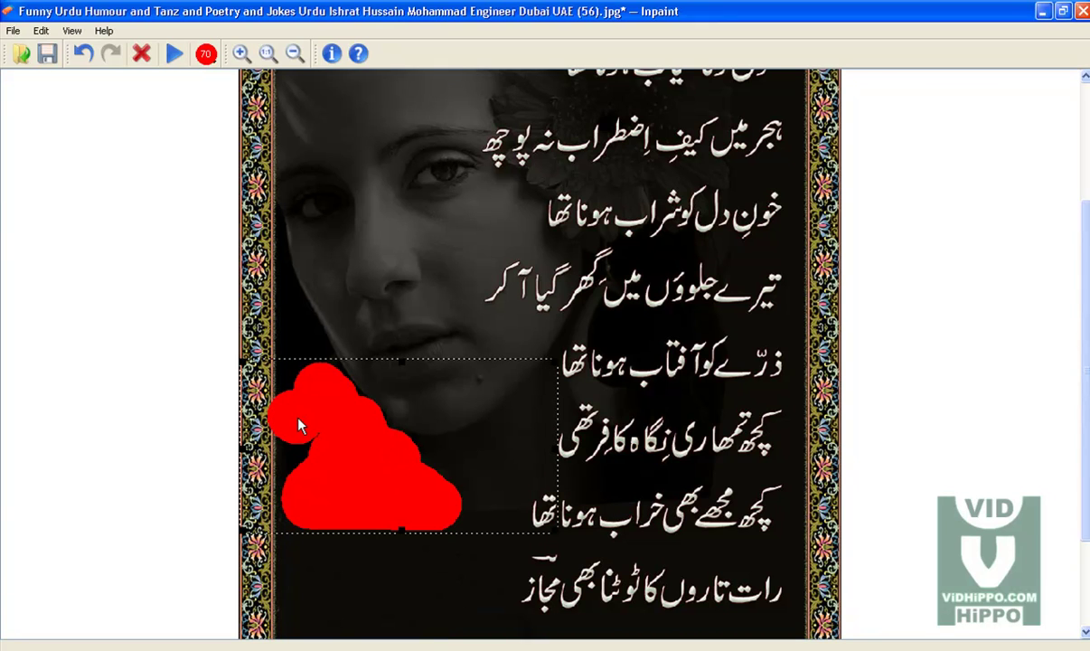
- Undo the last inpainting and mask the dark area beside and below the woman's chin with the size 70 brush
click(84, 63)
click(322, 370)
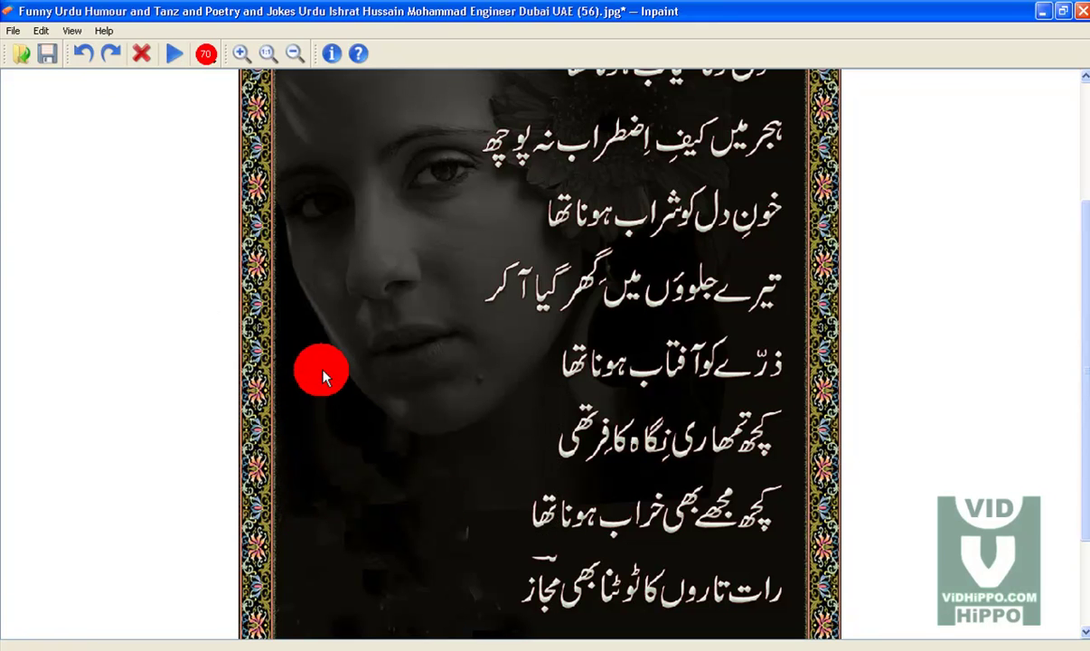
mouse_move(334, 402)
mouse_down()
mouse_move(328, 458)
mouse_move(352, 478)
mouse_up()
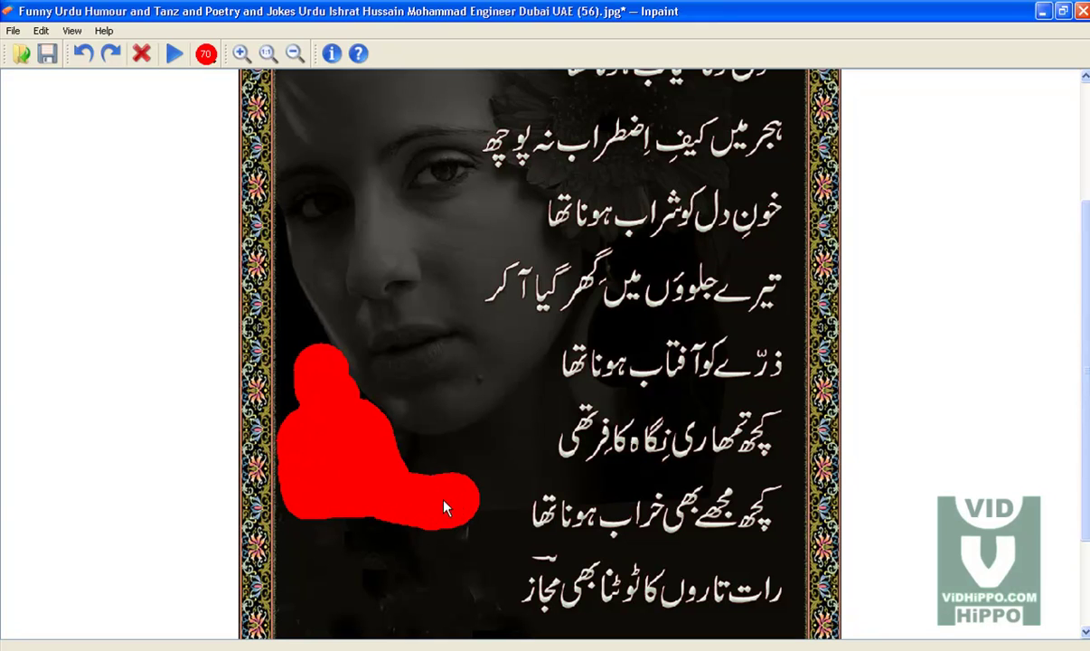
drag(417, 476, 410, 485)
- Shrink and move the source area to the dark patch between the chin mask and the poetry text, and run the inpainting
drag(238, 441, 510, 454)
drag(540, 342, 548, 437)
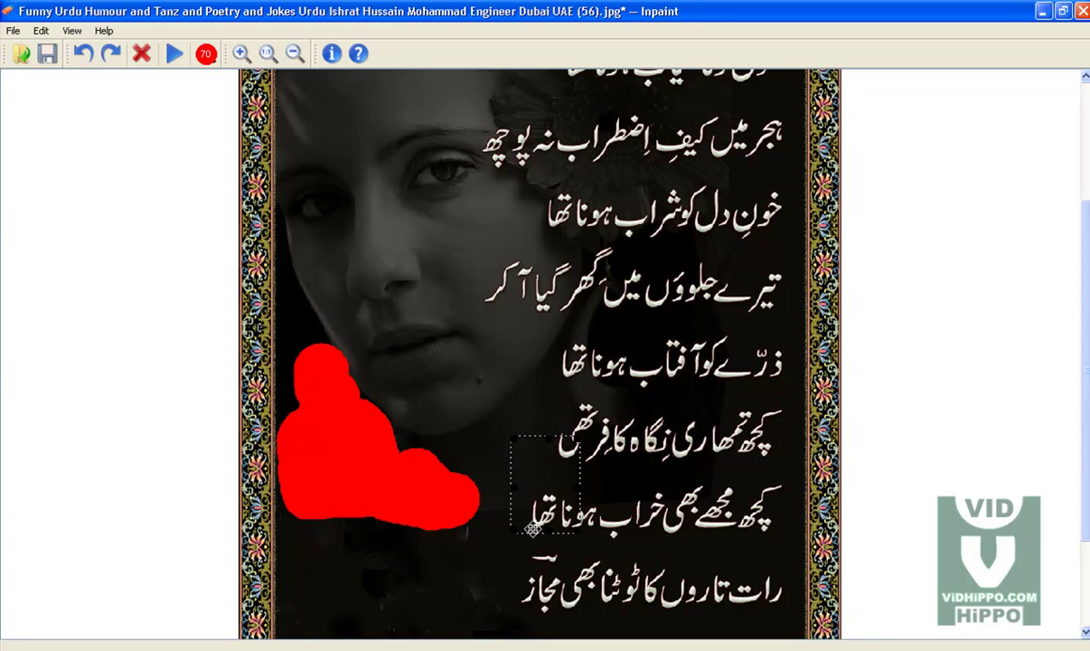
drag(536, 534, 502, 486)
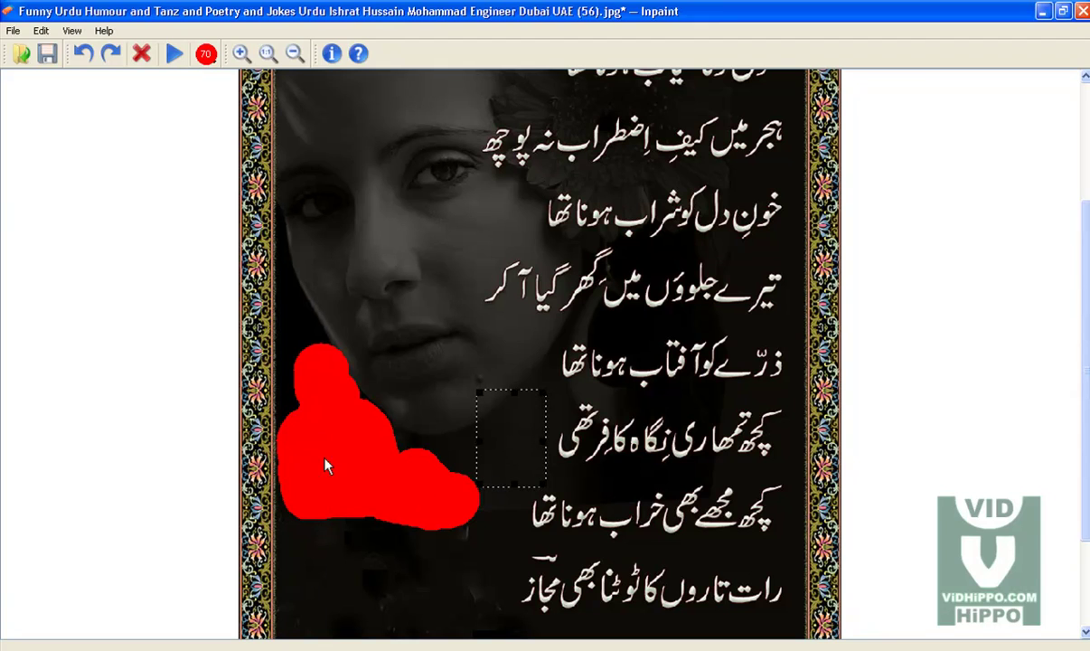
drag(517, 393, 517, 429)
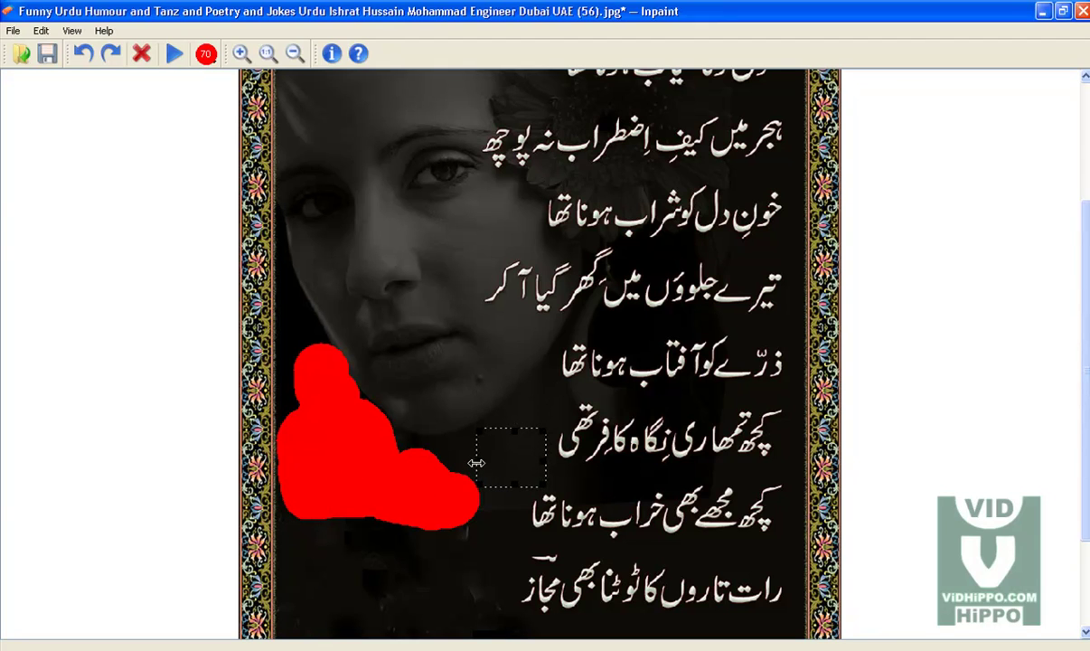
drag(476, 469, 471, 469)
click(174, 56)
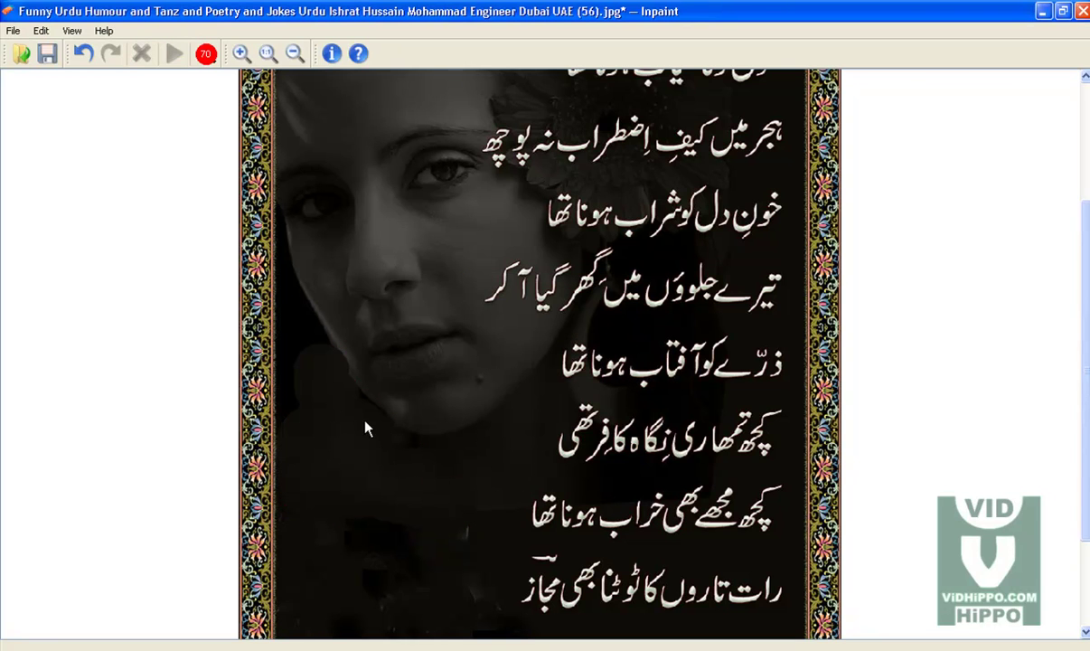
- Replace the trial mask below the chin with a smaller one painted at brush size 61
drag(393, 457, 432, 454)
click(174, 54)
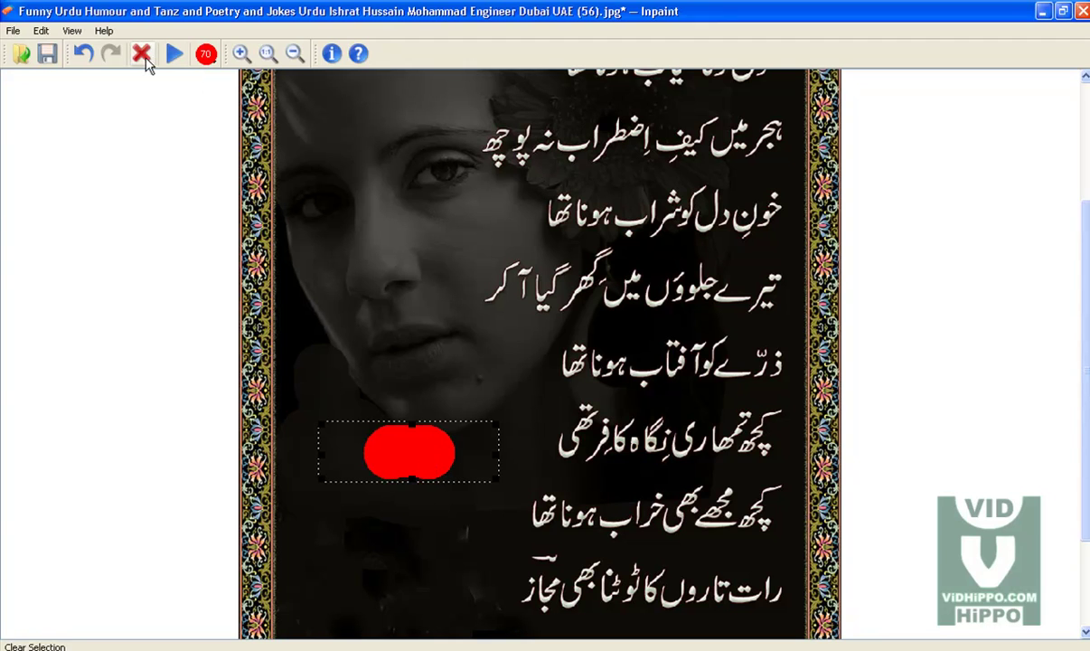
click(206, 54)
drag(210, 96, 208, 122)
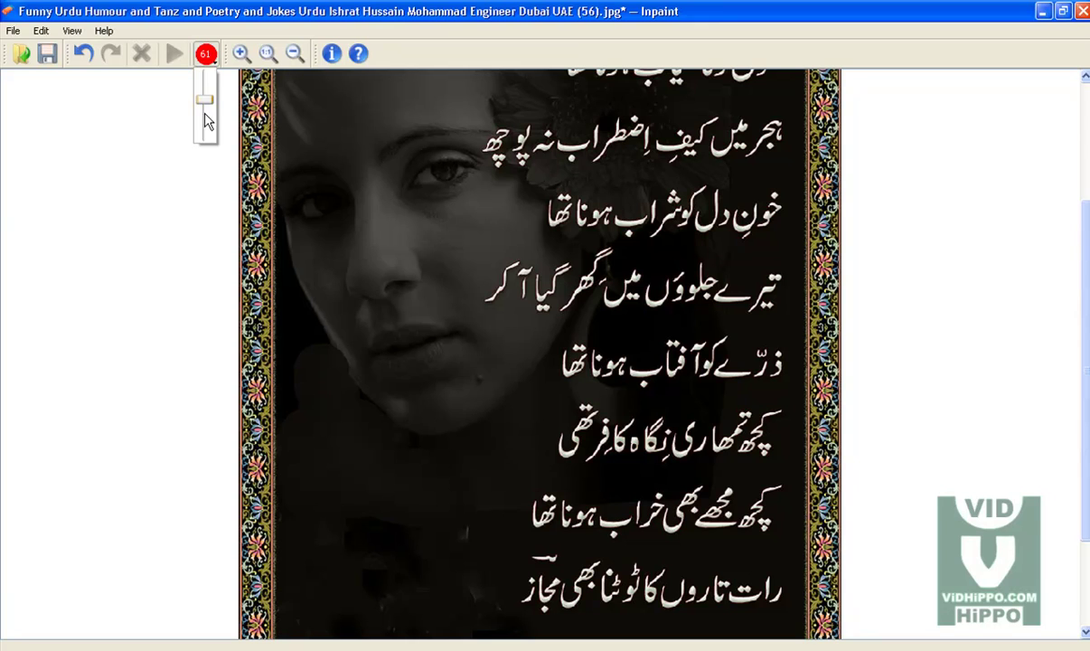
drag(393, 449, 406, 449)
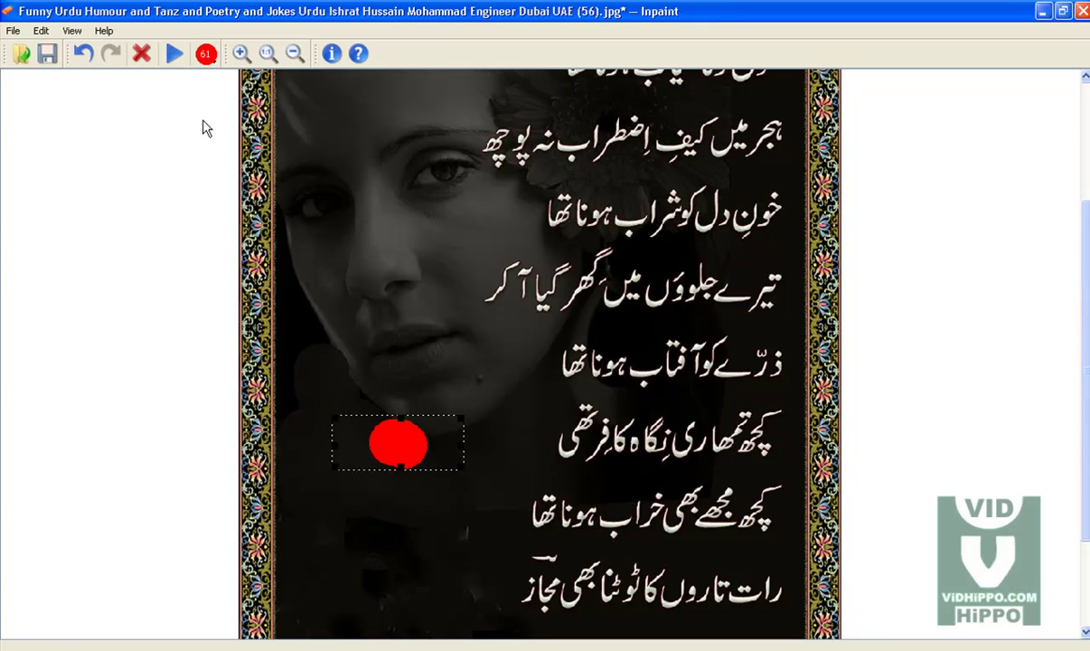
- Clear the mask, paint a curved size 28 stroke along the left jaw edge, shrink the source area and run the inpainting
click(141, 54)
click(206, 54)
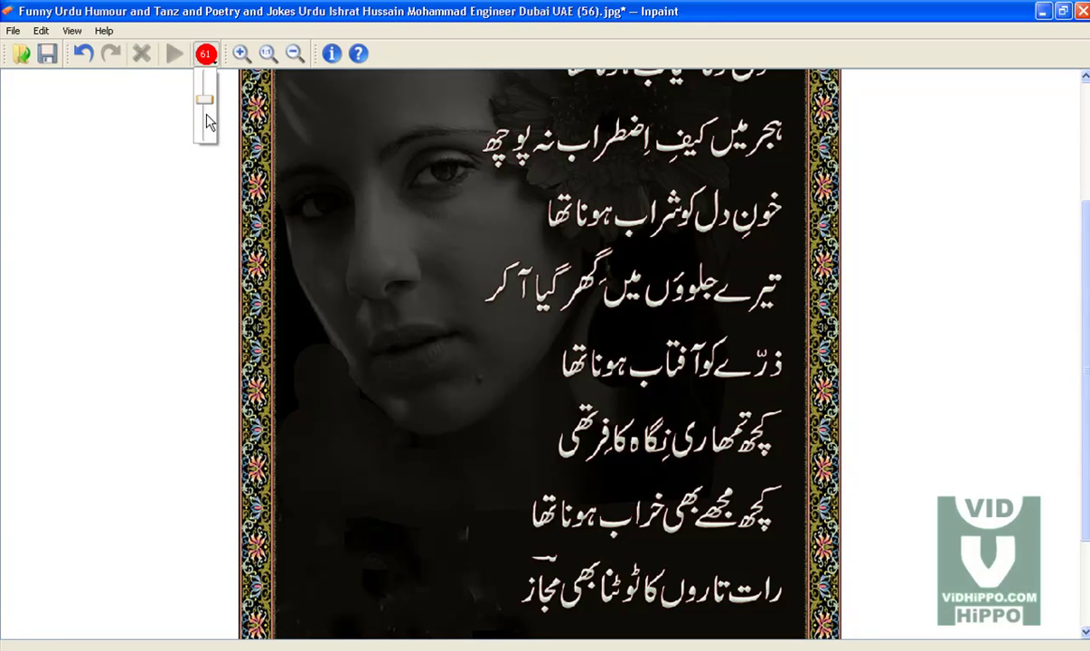
drag(207, 102, 203, 129)
mouse_move(404, 455)
mouse_down()
mouse_move(329, 387)
mouse_move(295, 419)
mouse_move(319, 420)
mouse_up()
drag(406, 372, 408, 435)
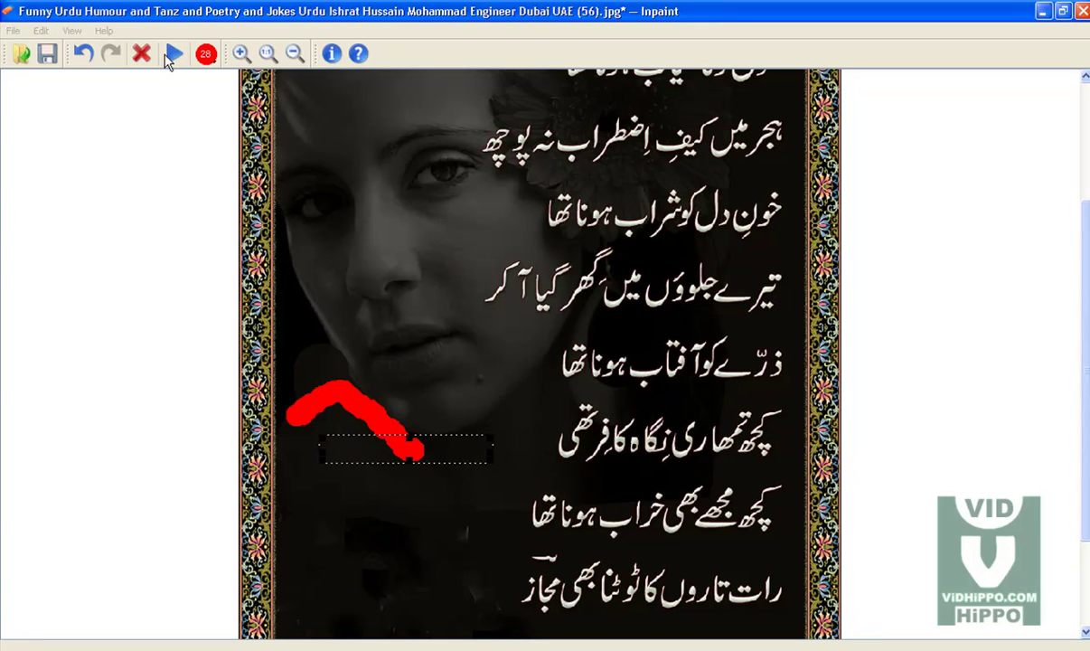
click(173, 53)
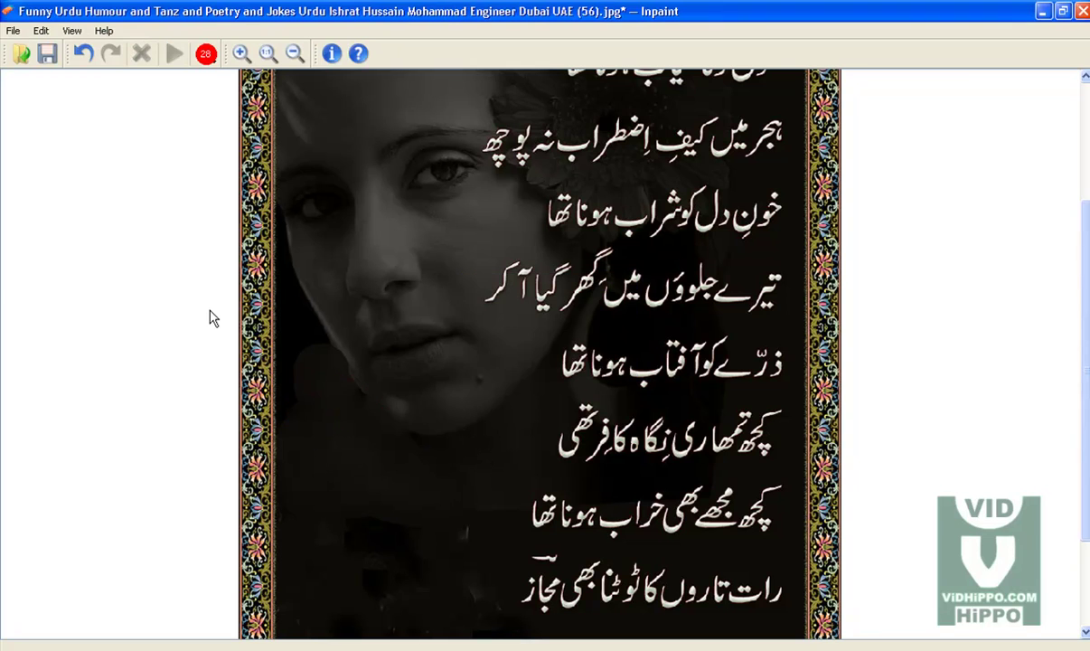
- Mask the dark blotches in the poetry card's lower left area with the brush set to size 49
scroll(438, 545, down, 1)
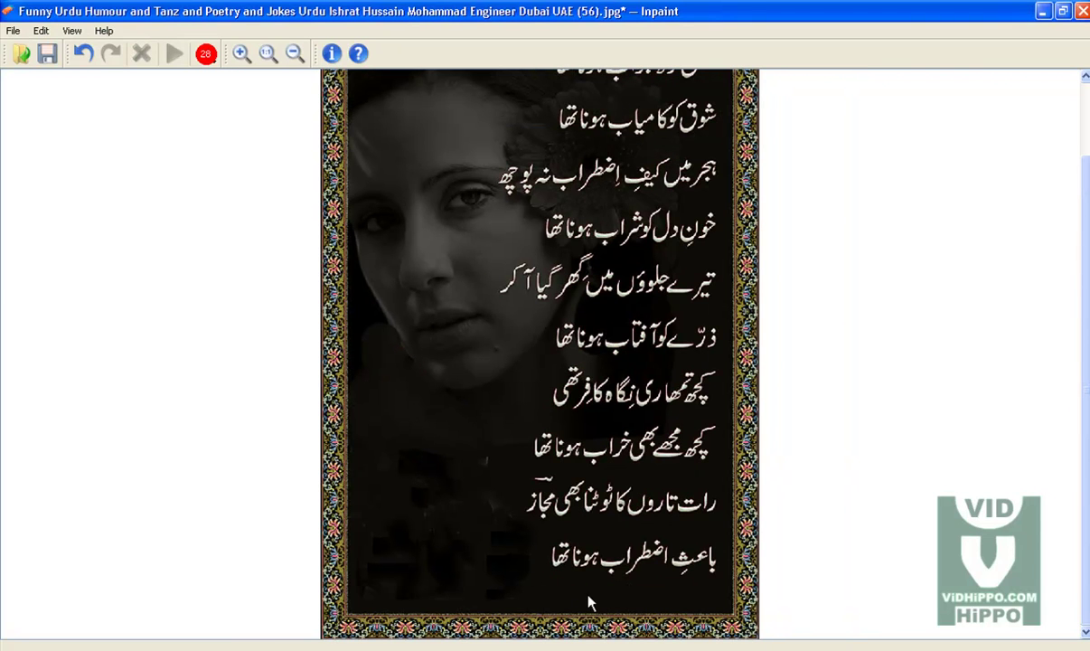
click(206, 54)
drag(209, 116, 207, 122)
click(411, 463)
mouse_move(437, 477)
mouse_down()
mouse_move(421, 484)
mouse_move(427, 499)
mouse_up()
mouse_move(380, 560)
mouse_down()
mouse_move(377, 585)
mouse_move(429, 541)
mouse_move(508, 543)
mouse_move(518, 568)
mouse_move(504, 604)
mouse_up()
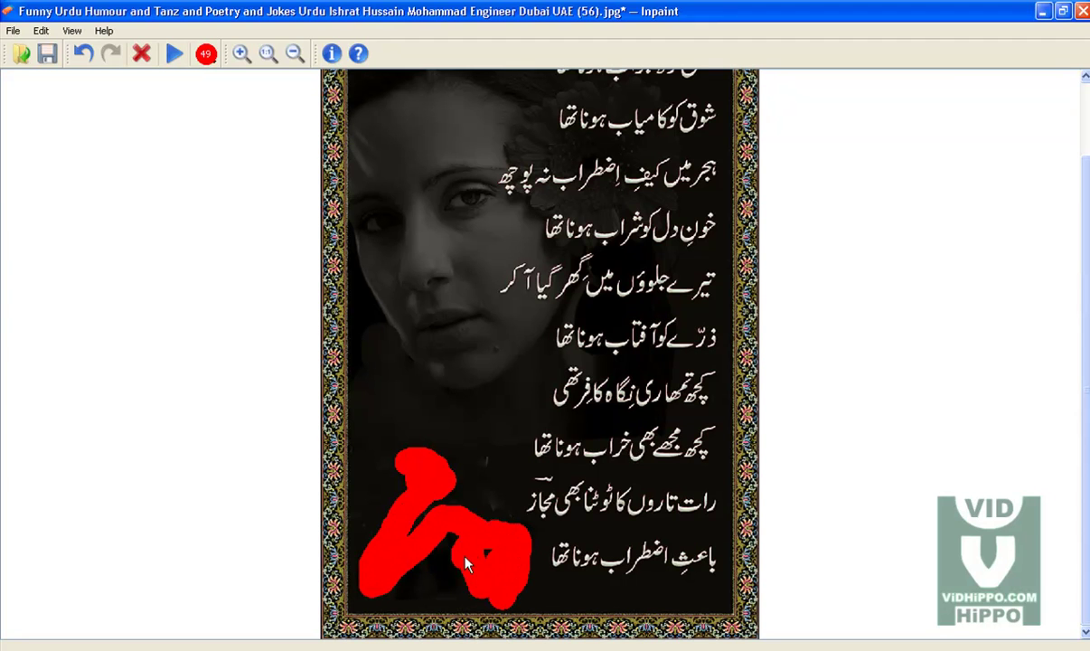
drag(417, 596, 418, 589)
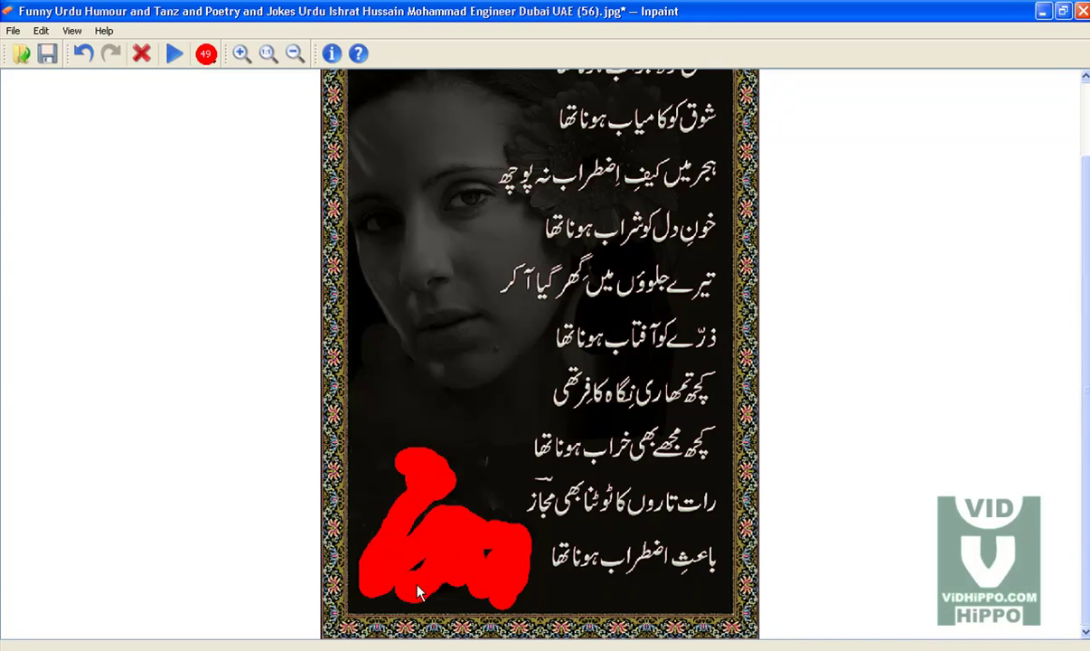
drag(471, 522, 488, 468)
- Shrink the source area to a narrow dark strip beneath the last line of poetry and run the inpainting
drag(617, 443, 323, 612)
drag(317, 533, 527, 532)
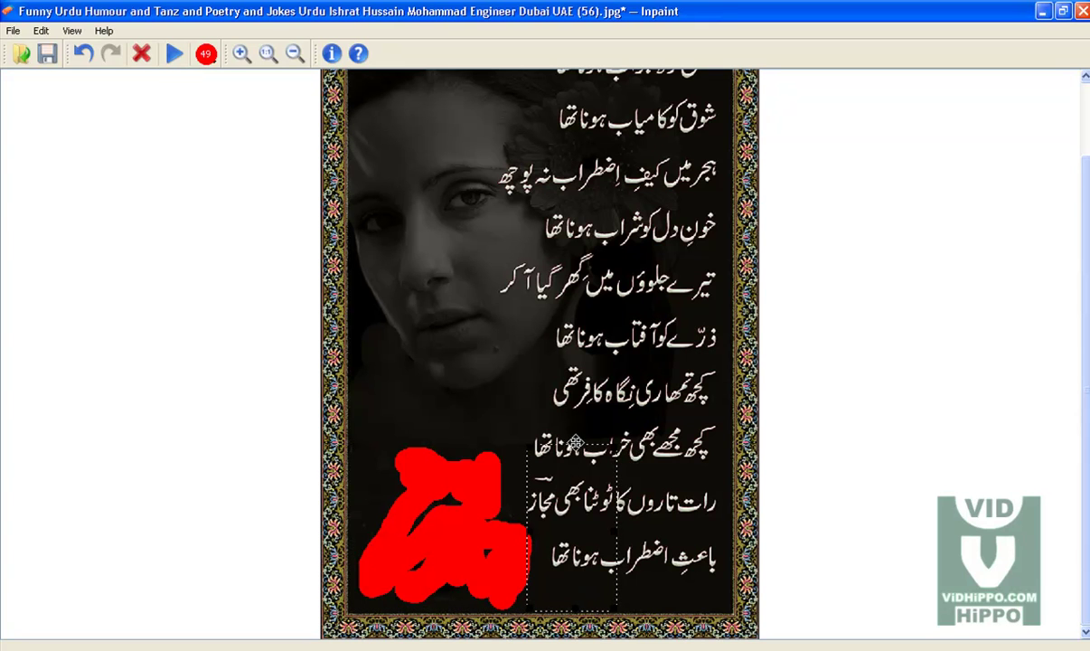
drag(575, 442, 560, 594)
click(174, 56)
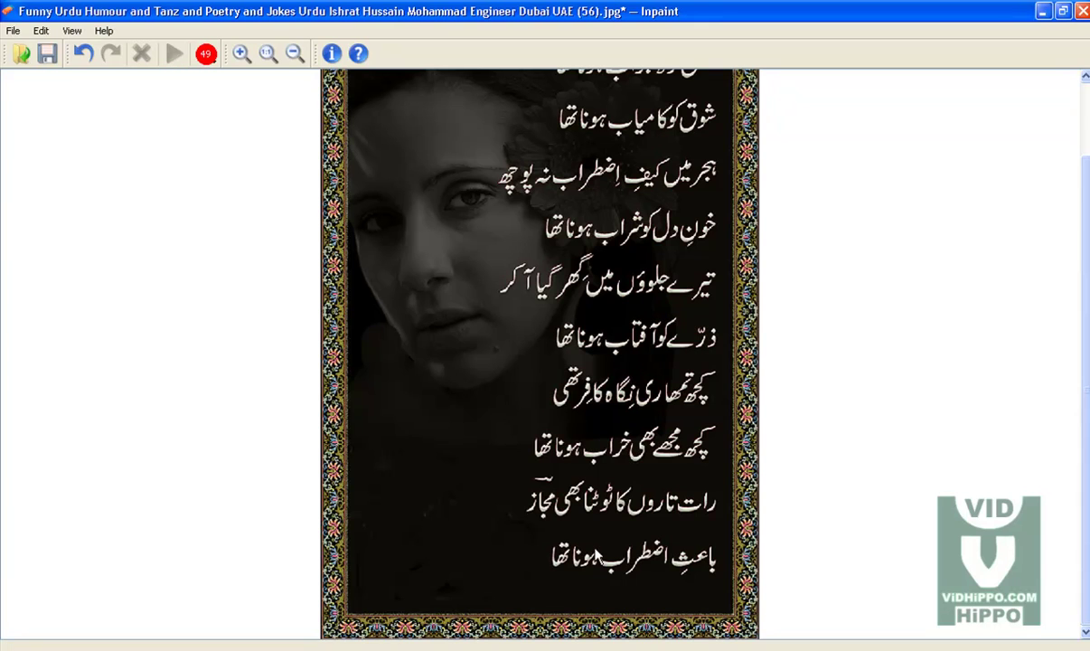
- Mask and inpaint the remaining spots in the card's lower left corner one at a time with the size 49 brush
mouse_move(454, 603)
mouse_down()
mouse_move(450, 591)
mouse_move(416, 594)
mouse_move(423, 560)
mouse_up()
click(174, 53)
click(174, 53)
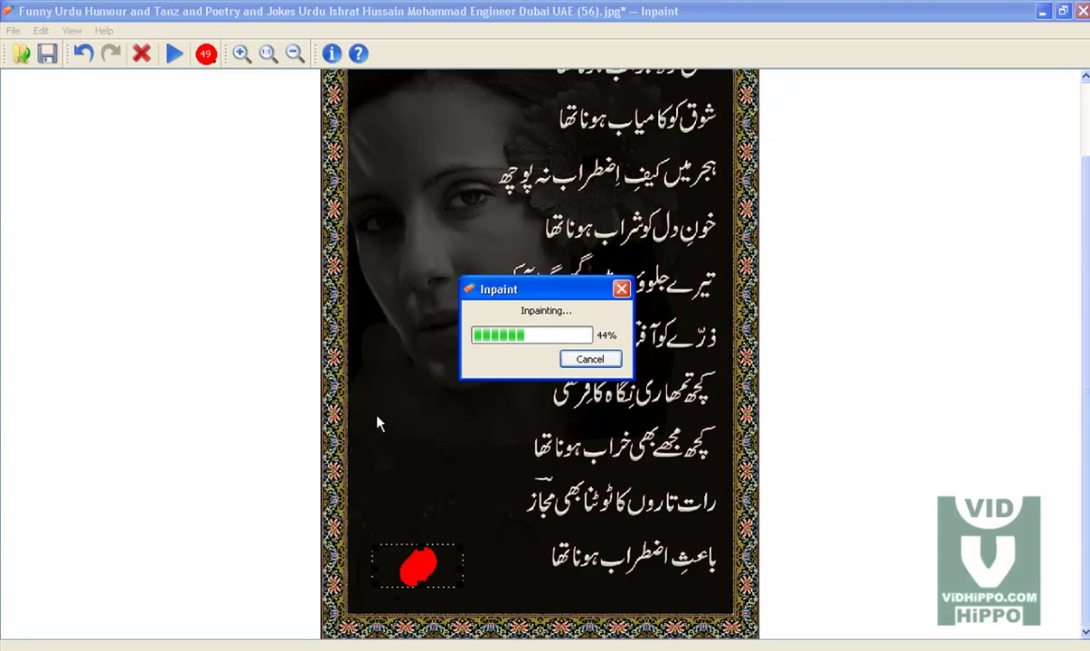
click(395, 598)
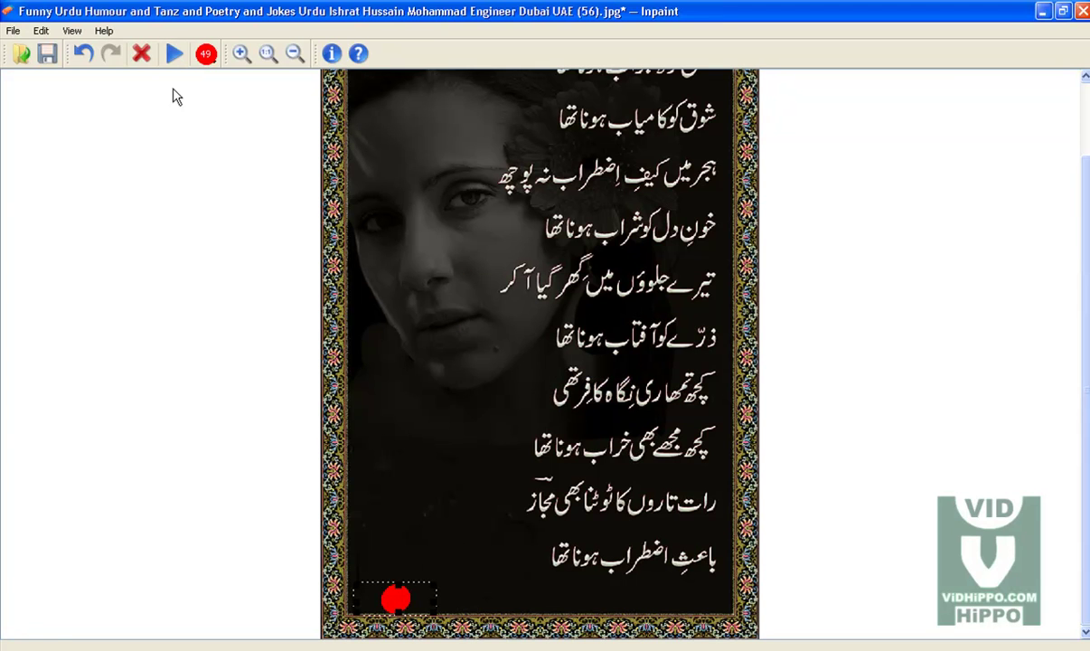
click(174, 54)
drag(361, 559, 369, 587)
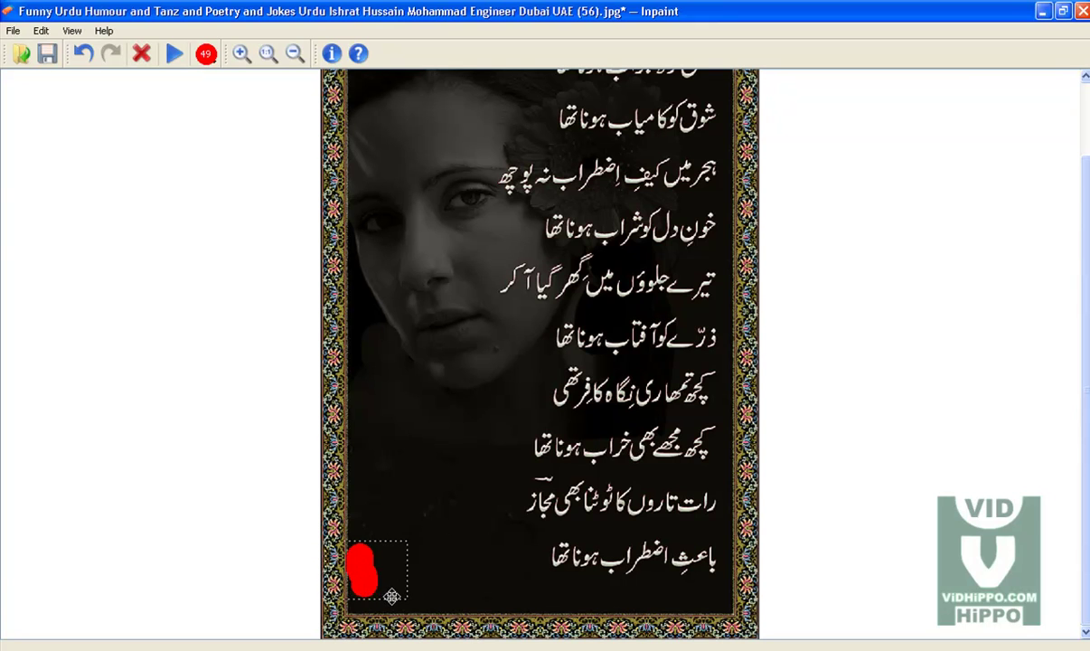
click(173, 55)
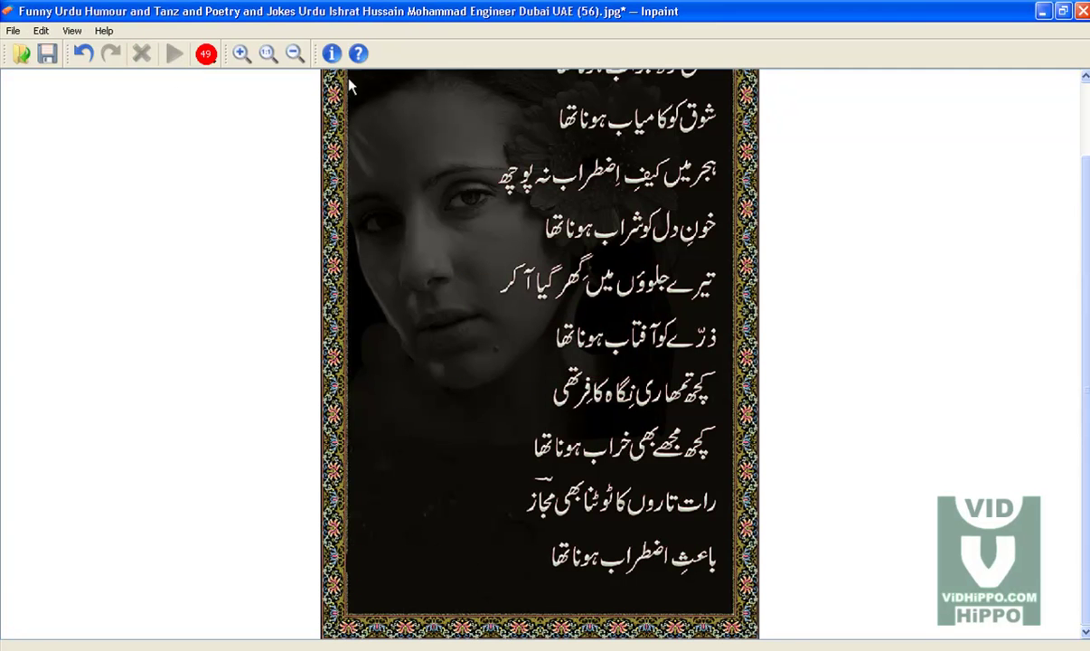
- Mask the mole on the woman's chin at brush size 25, move the source area to her cheek and run the inpainting
click(241, 53)
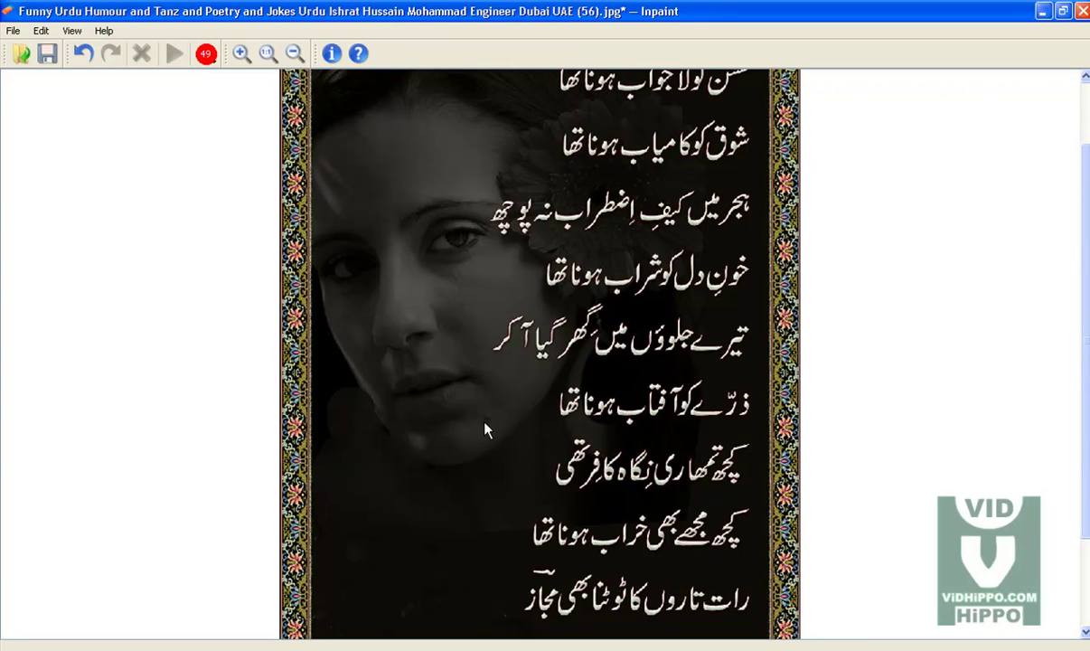
scroll(705, 460, up, 1)
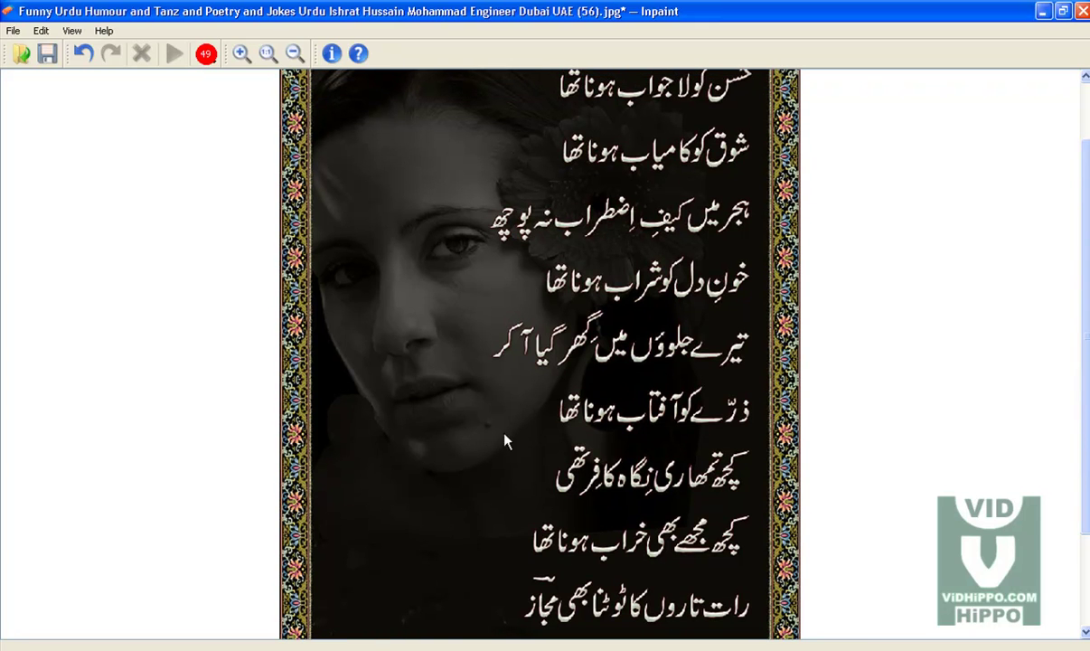
click(206, 58)
drag(201, 117, 204, 125)
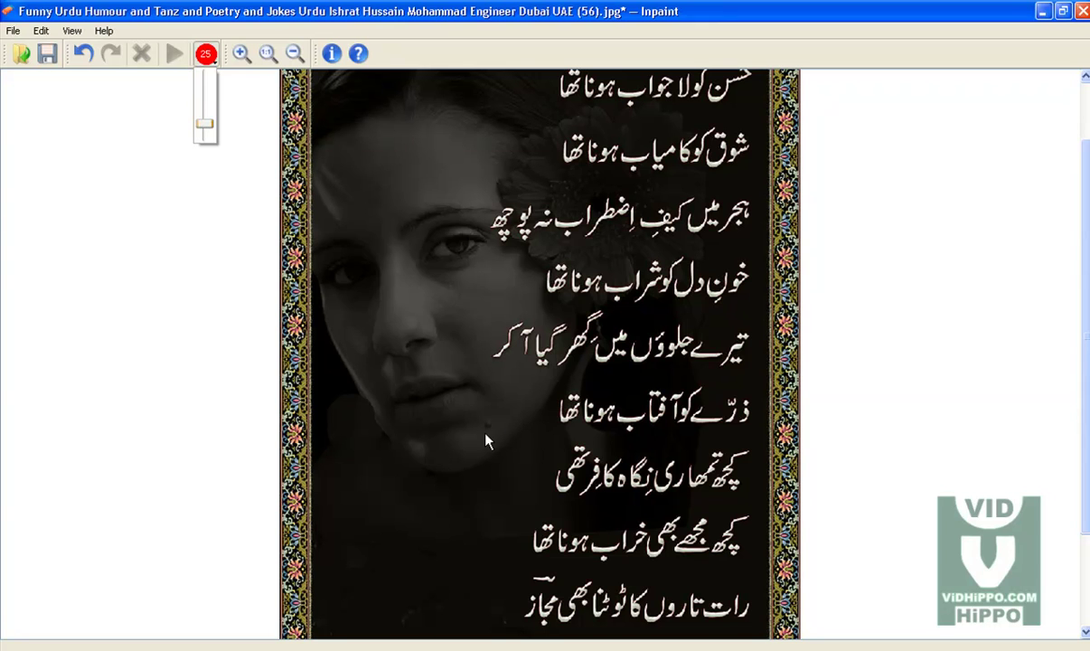
click(486, 423)
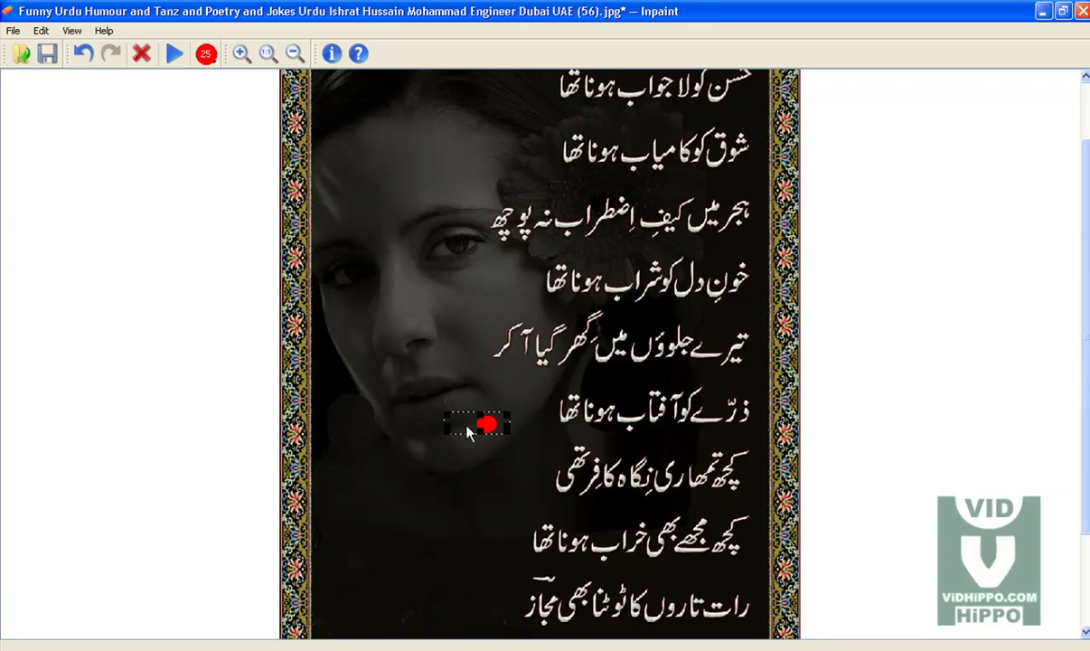
drag(468, 430, 510, 385)
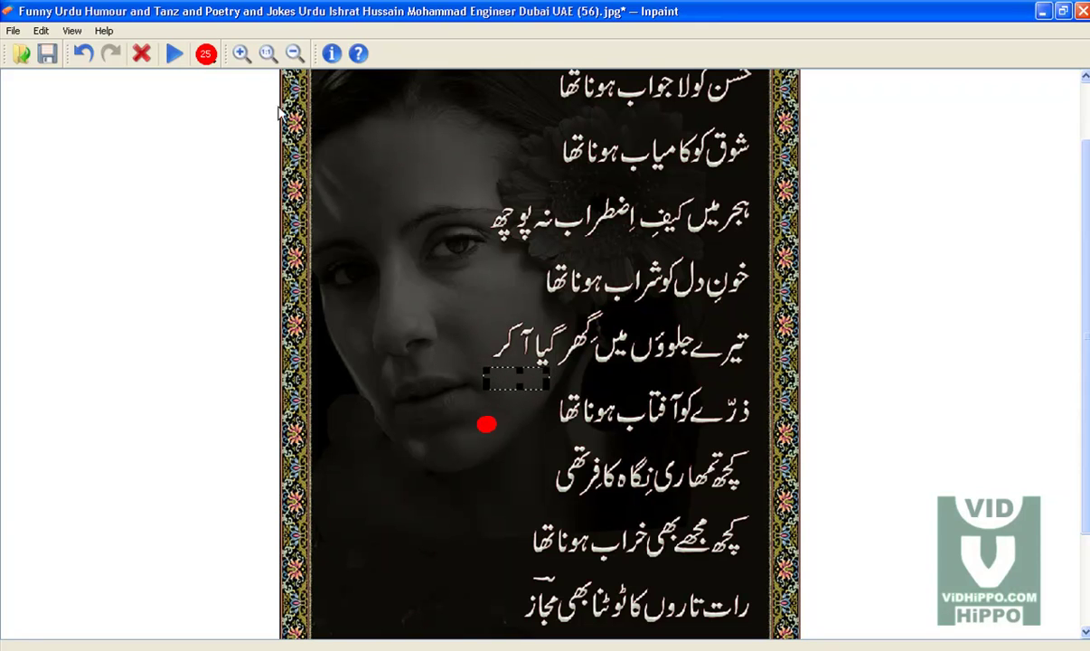
click(172, 55)
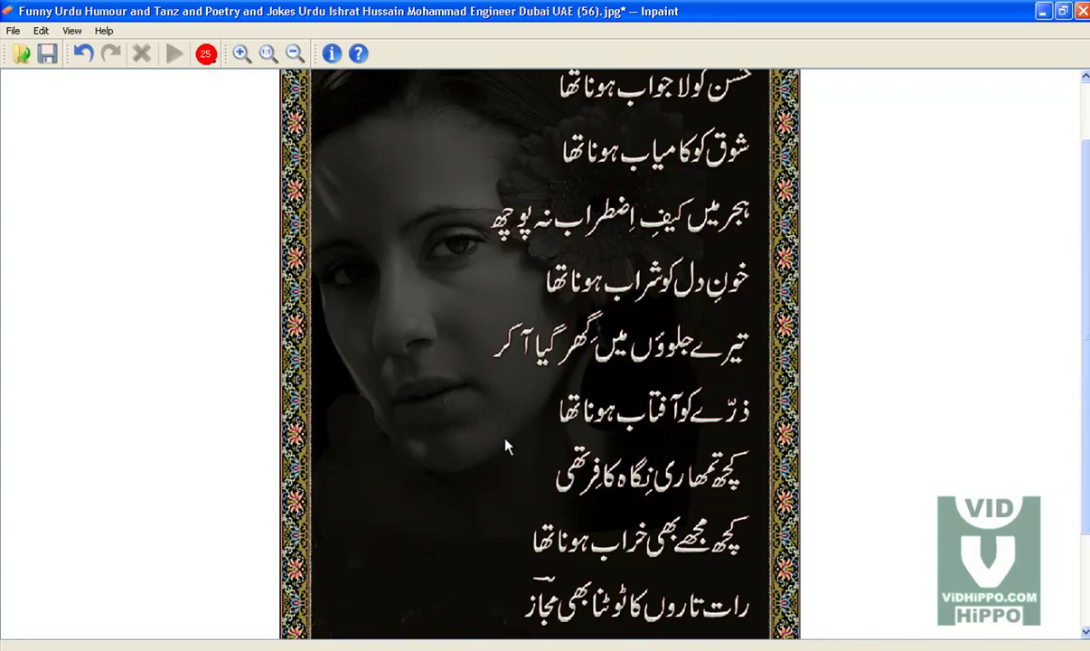
- Save the cleaned poetry card under its existing name in the watermark folder
click(241, 53)
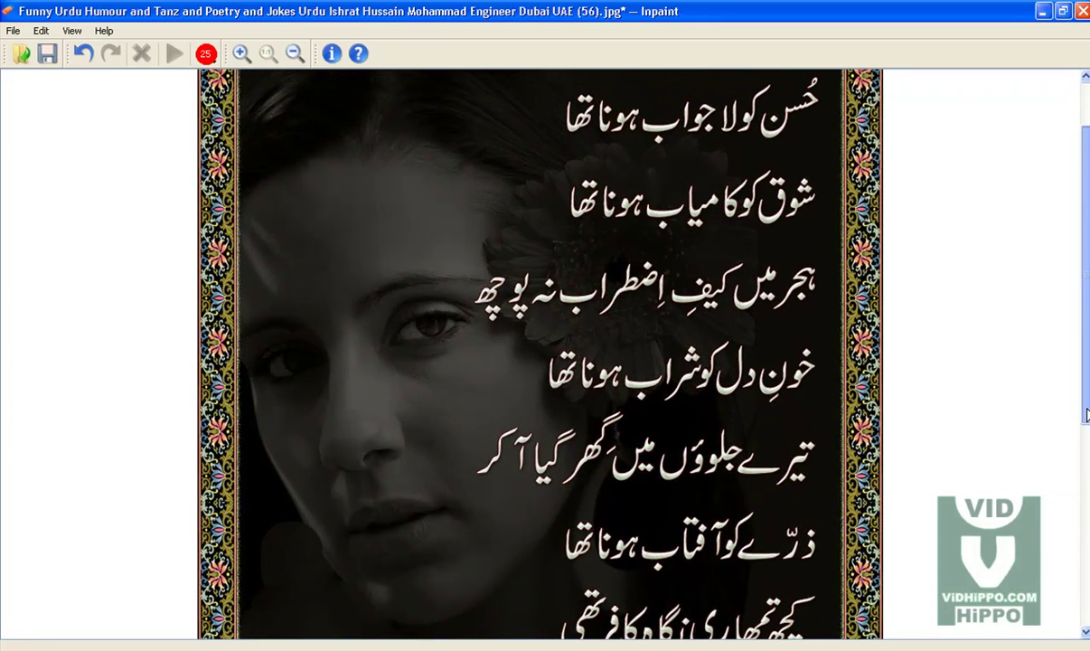
scroll(994, 488, down, 2)
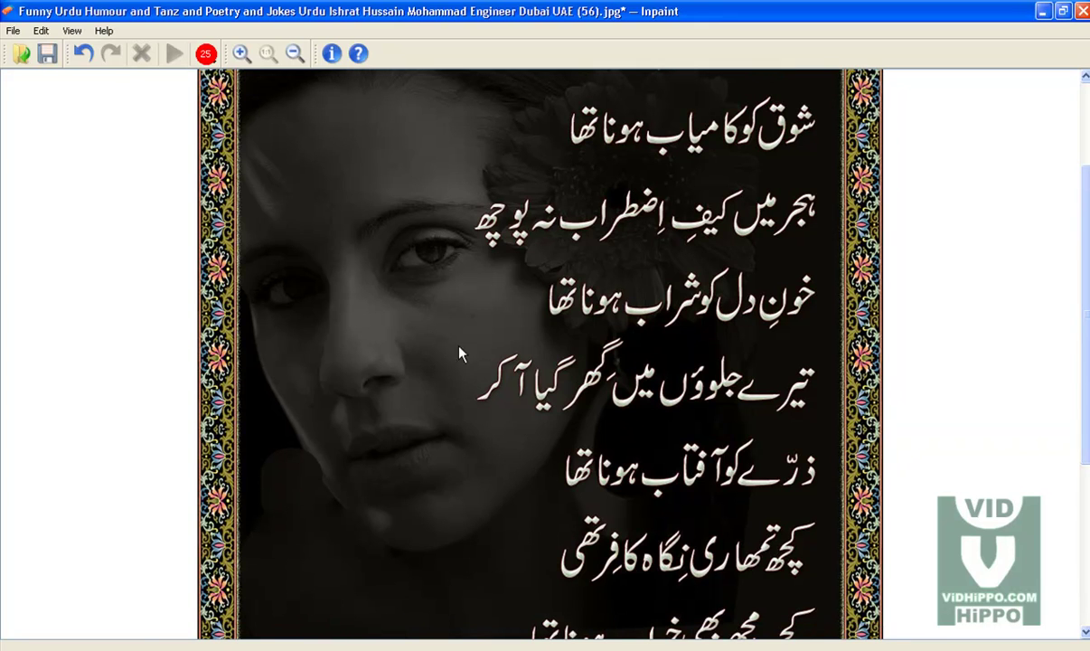
click(48, 55)
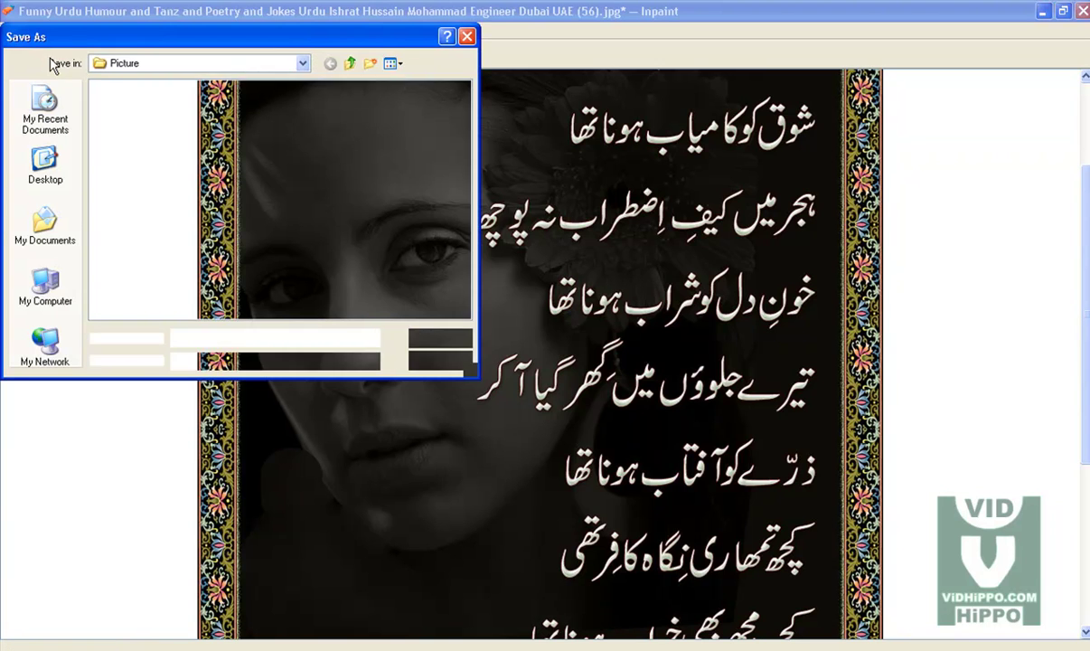
click(350, 63)
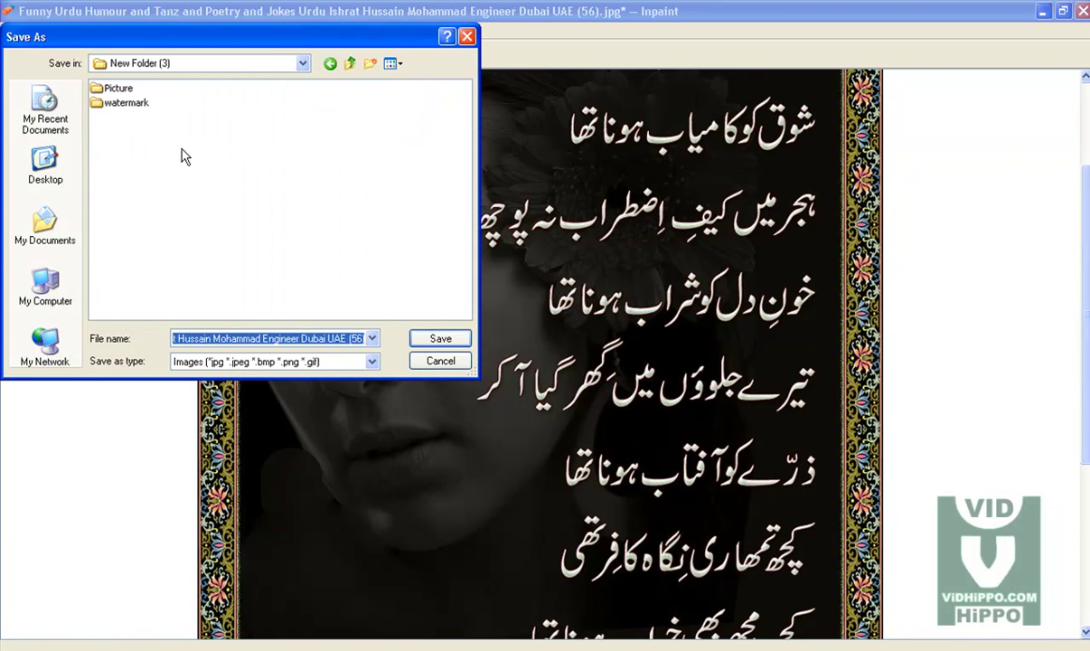
double_click(112, 103)
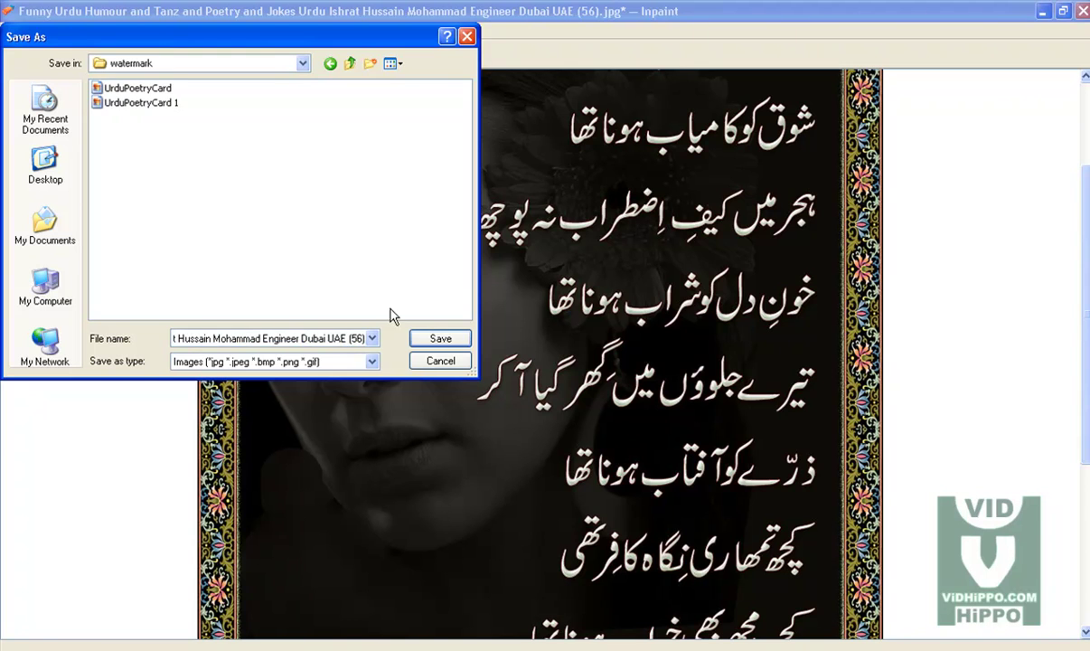
click(432, 338)
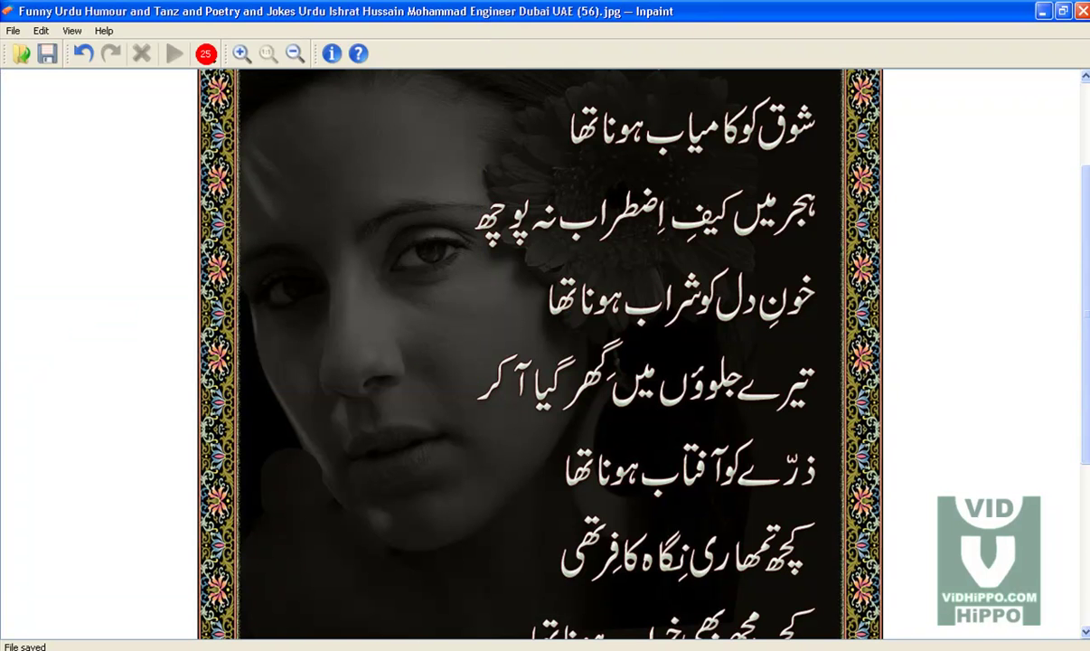
- Switch to Windows Explorer, open the watermark folder and rename the cleaned dark poetry card as 2
key(alt+Tab)
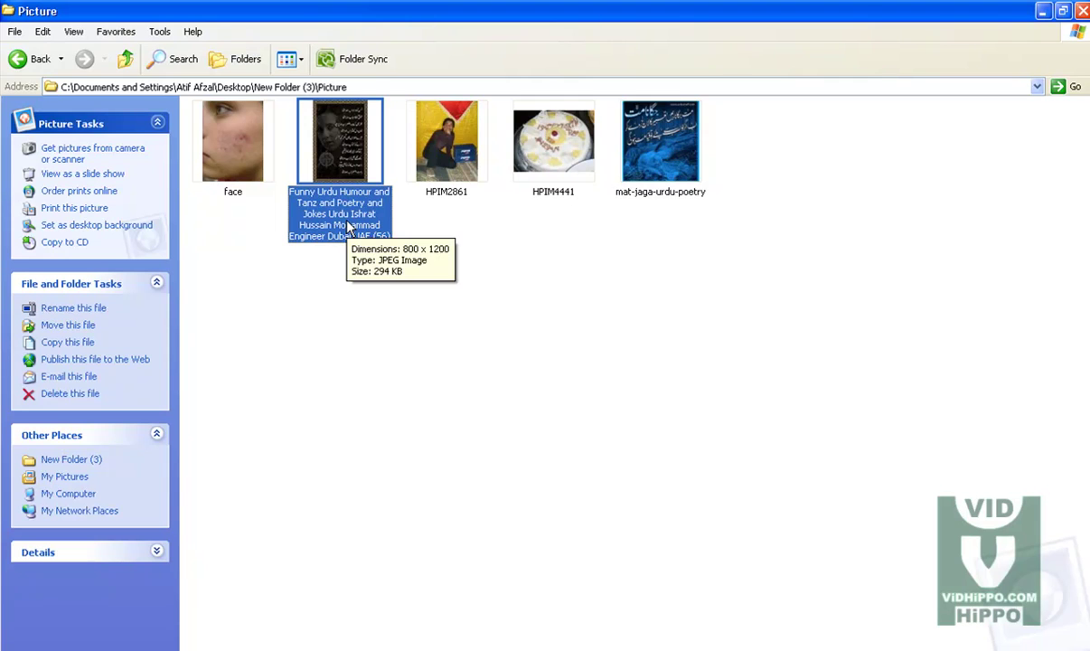
click(30, 59)
double_click(307, 159)
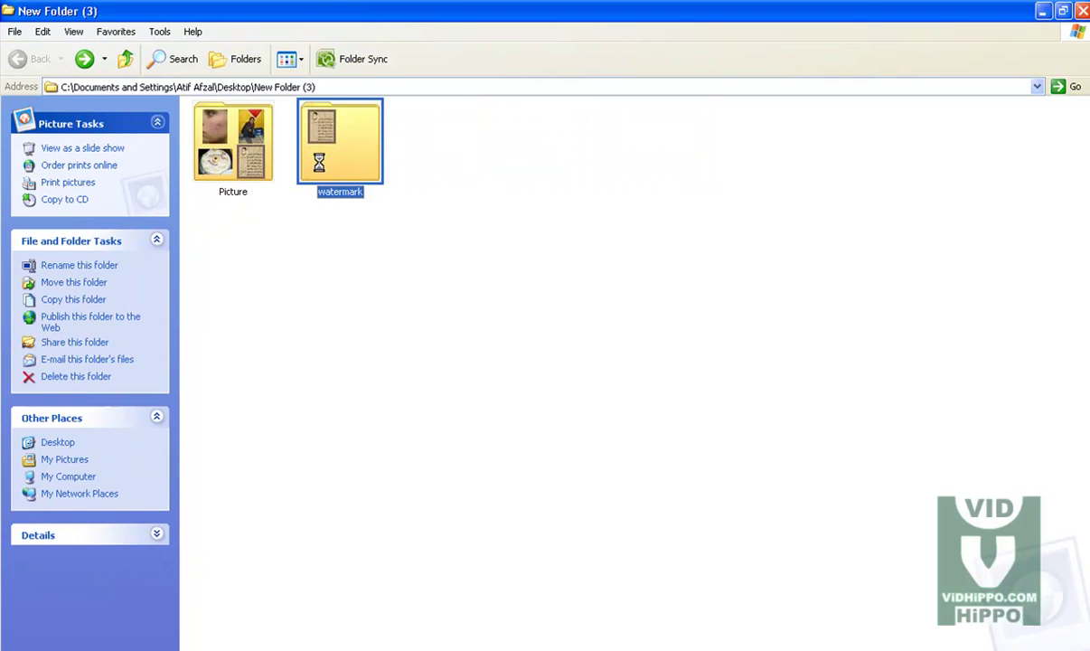
click(305, 278)
key(ctrl+v)
click(638, 397)
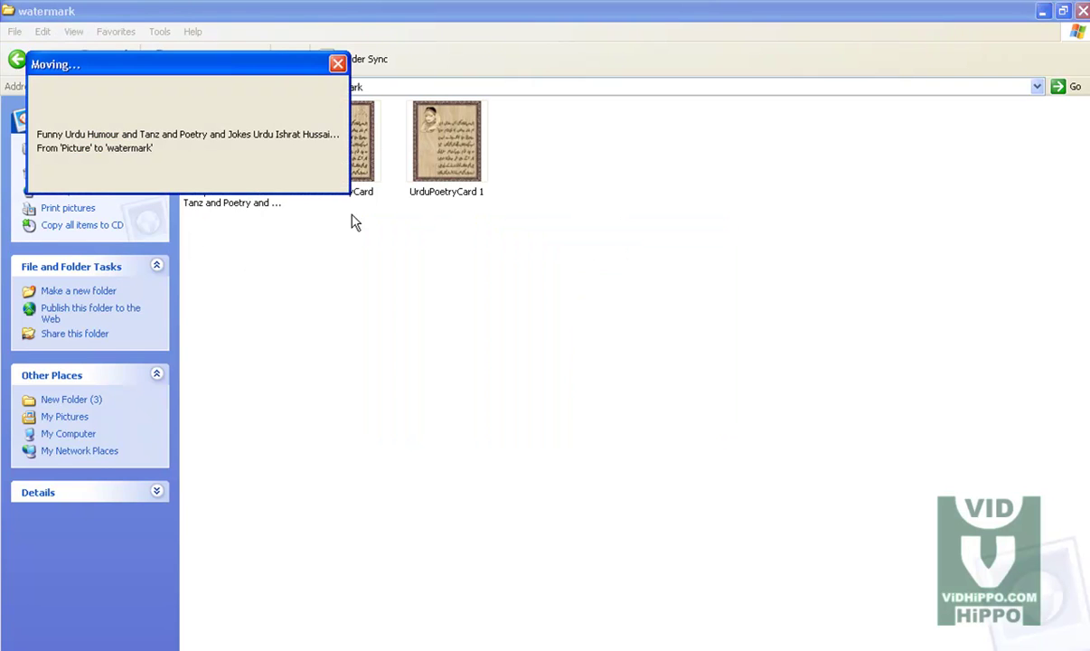
text(2)
click(347, 348)
- Move the original dark poetry card from the Picture folder into the watermark folder and rename it as 3
click(18, 59)
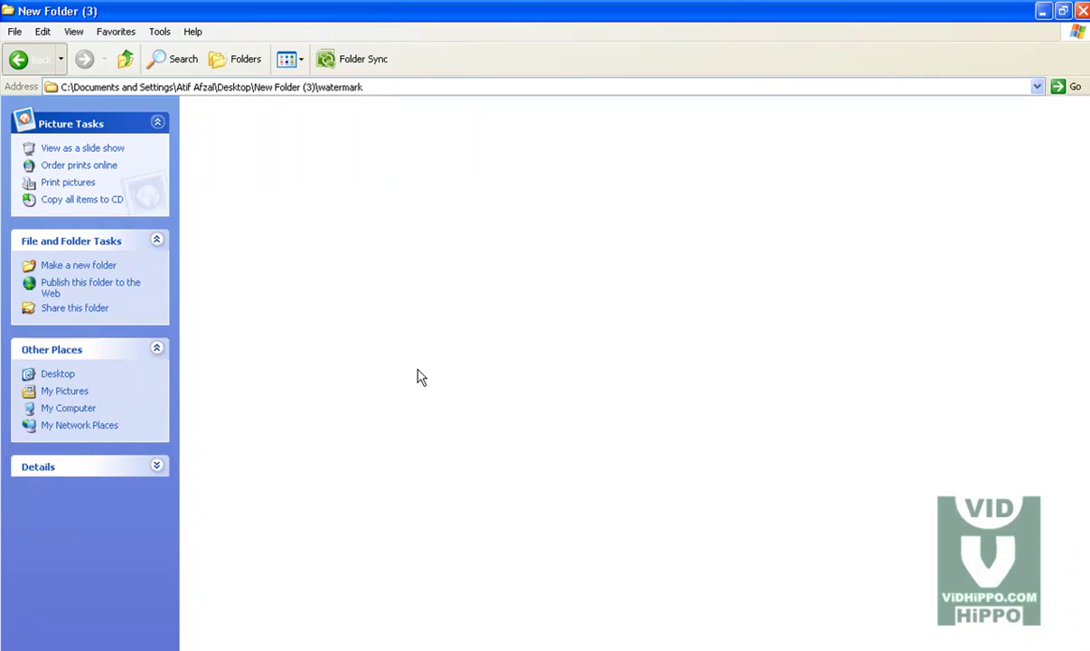
double_click(253, 173)
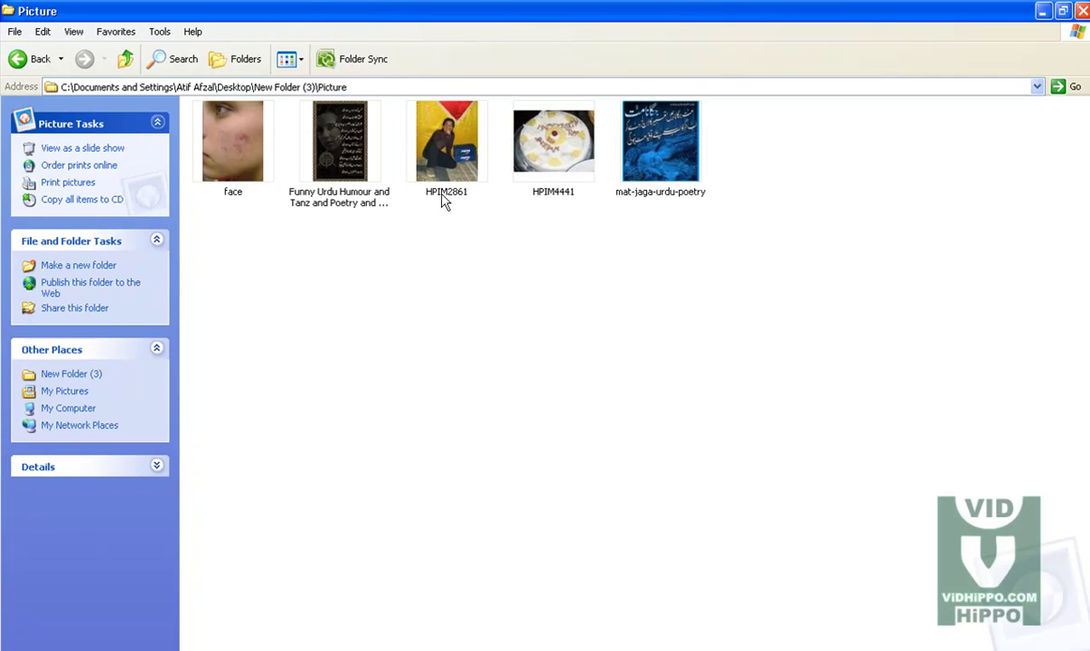
click(342, 181)
click(18, 58)
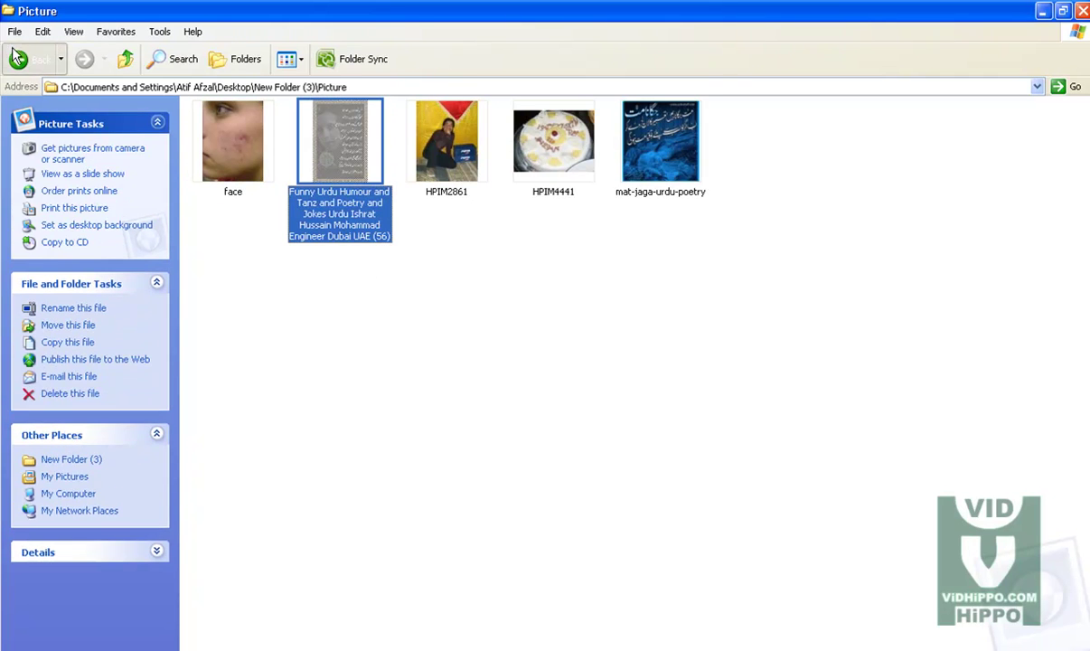
double_click(317, 131)
right_click(283, 290)
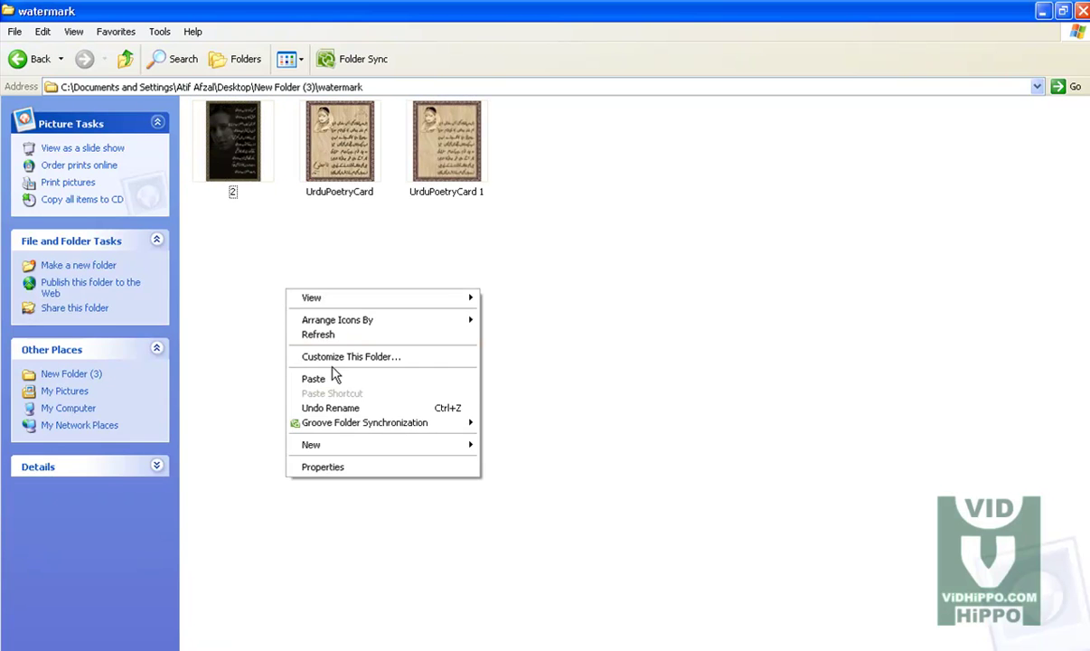
click(304, 378)
key(F2)
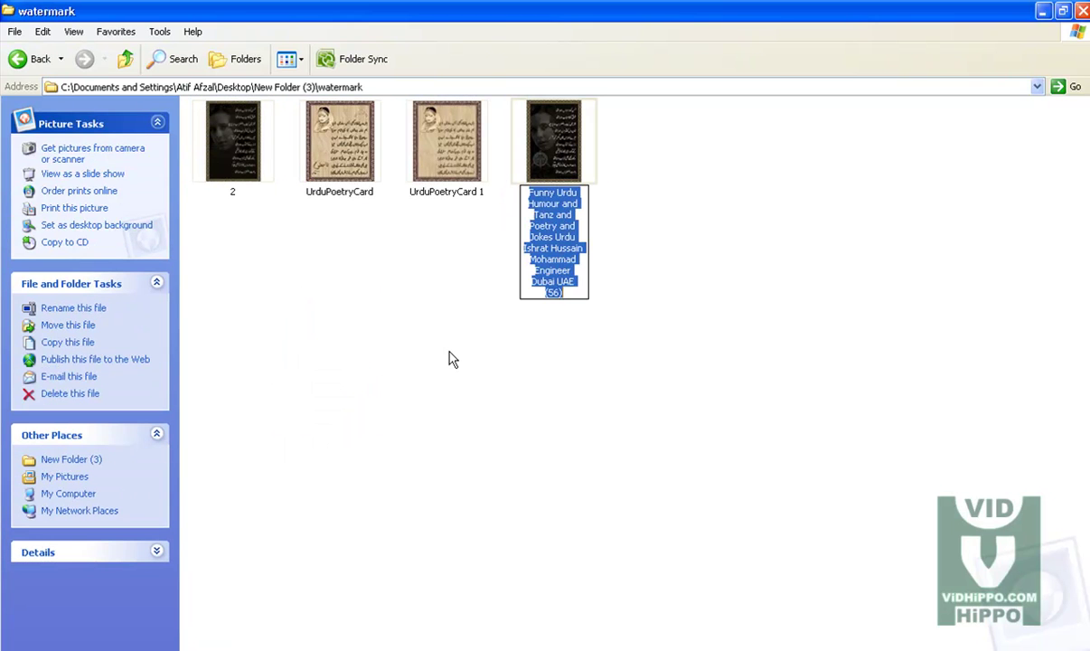
click(532, 373)
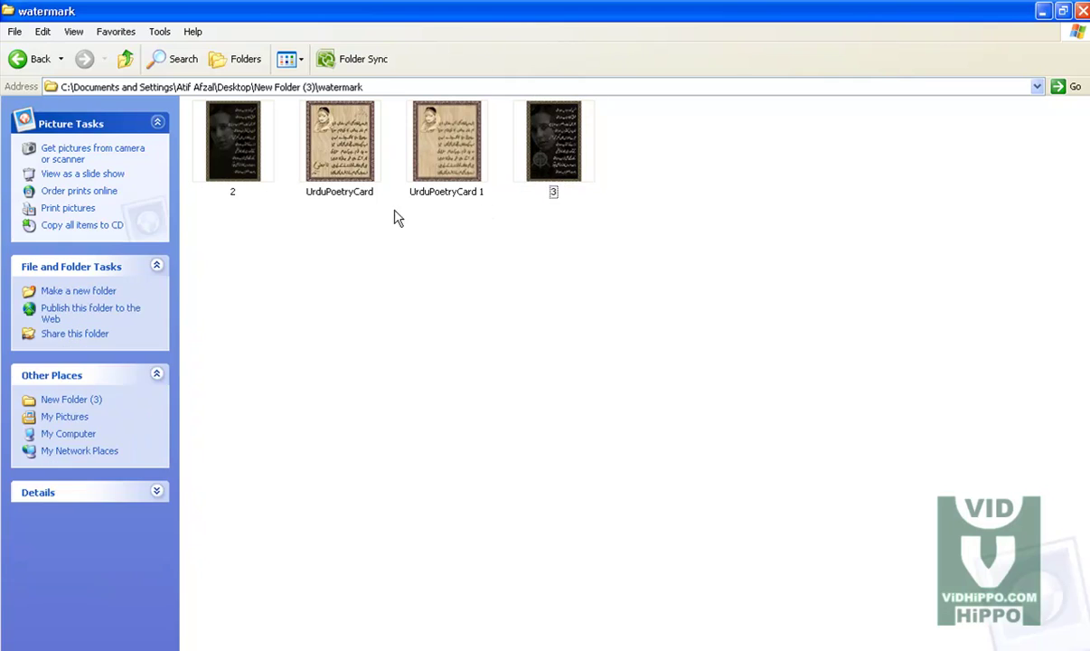
- Compare the cleaned dark poetry card 2 with the original card 3 in the picture viewer
double_click(236, 162)
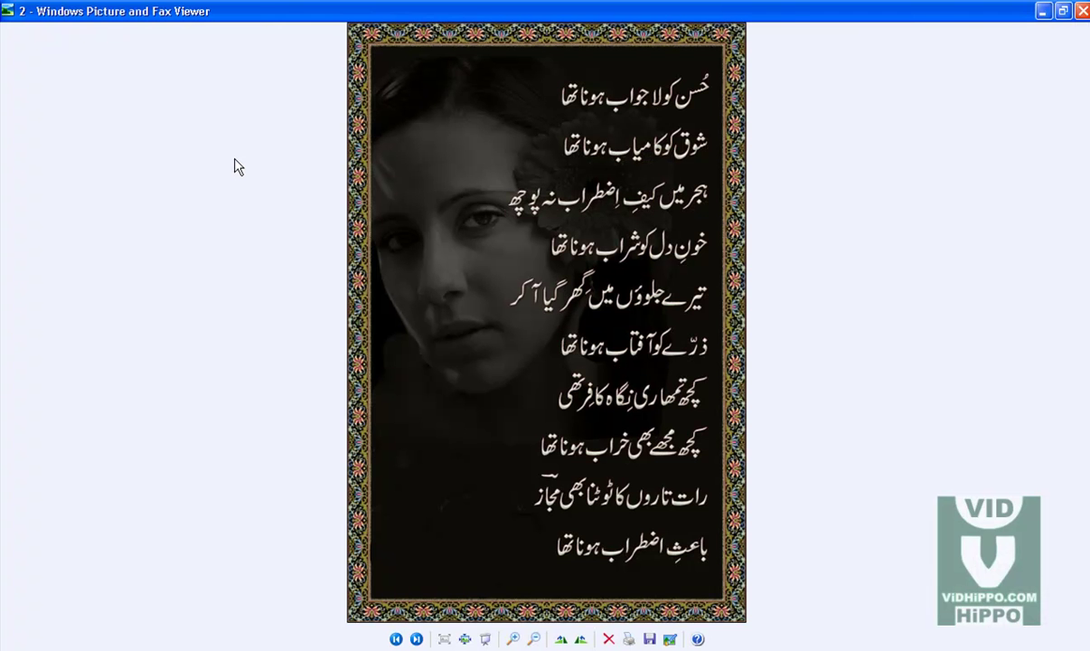
key(Right)
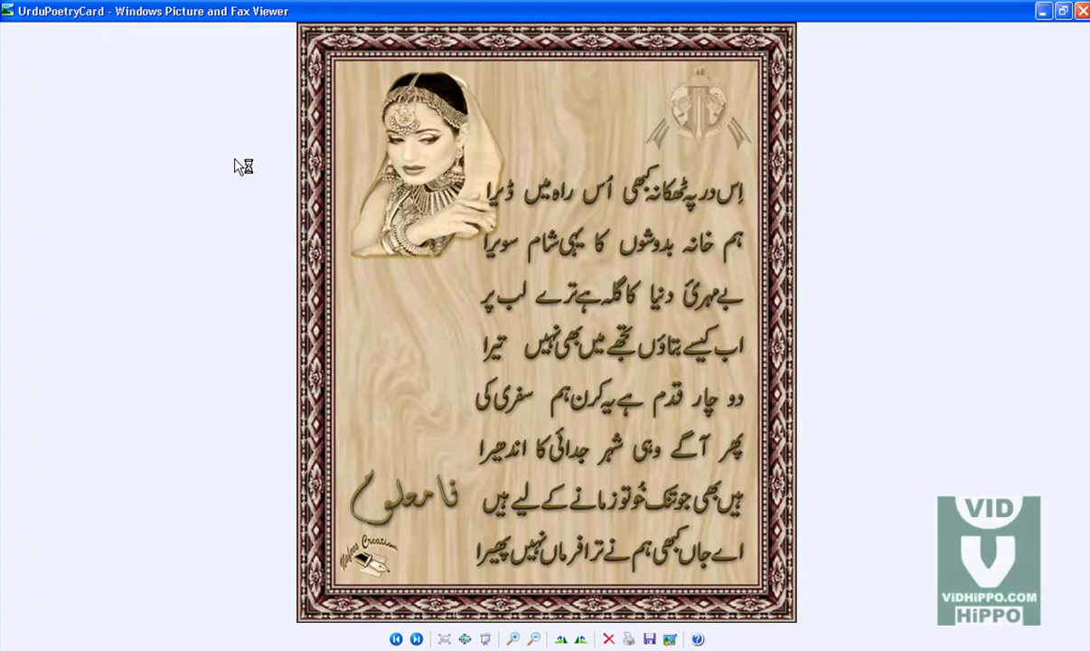
key(Right)
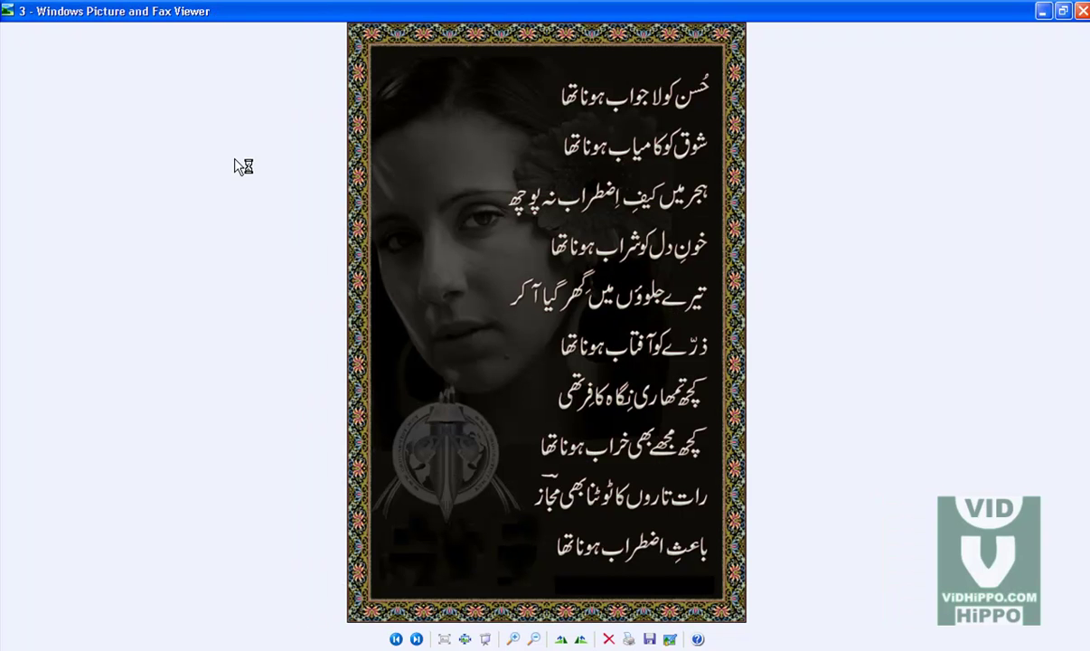
key(Right)
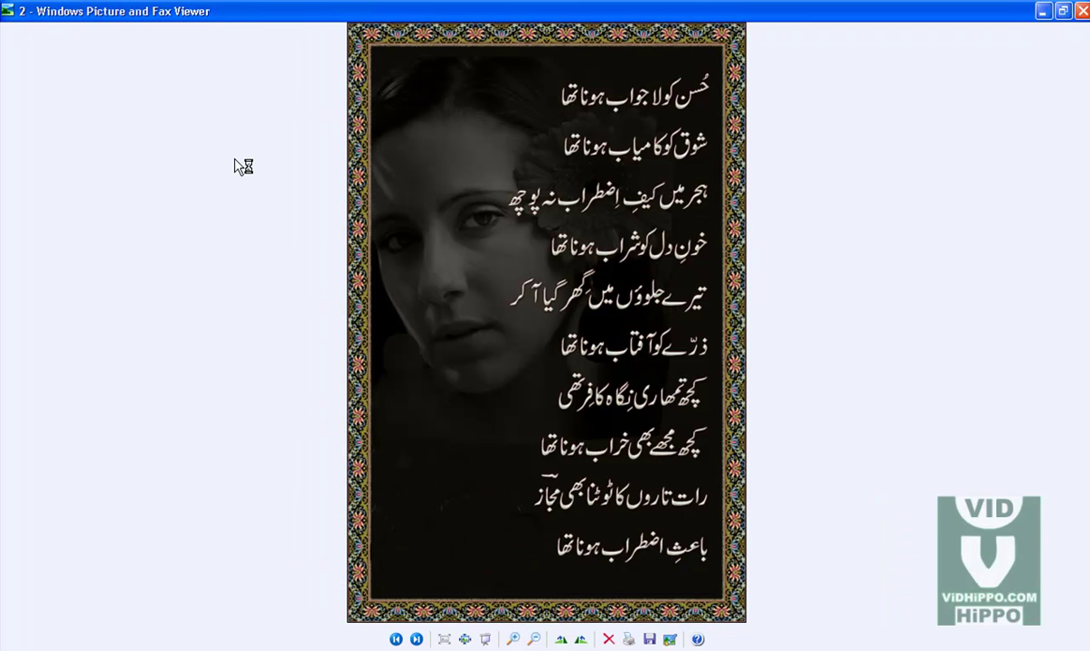
key(Left)
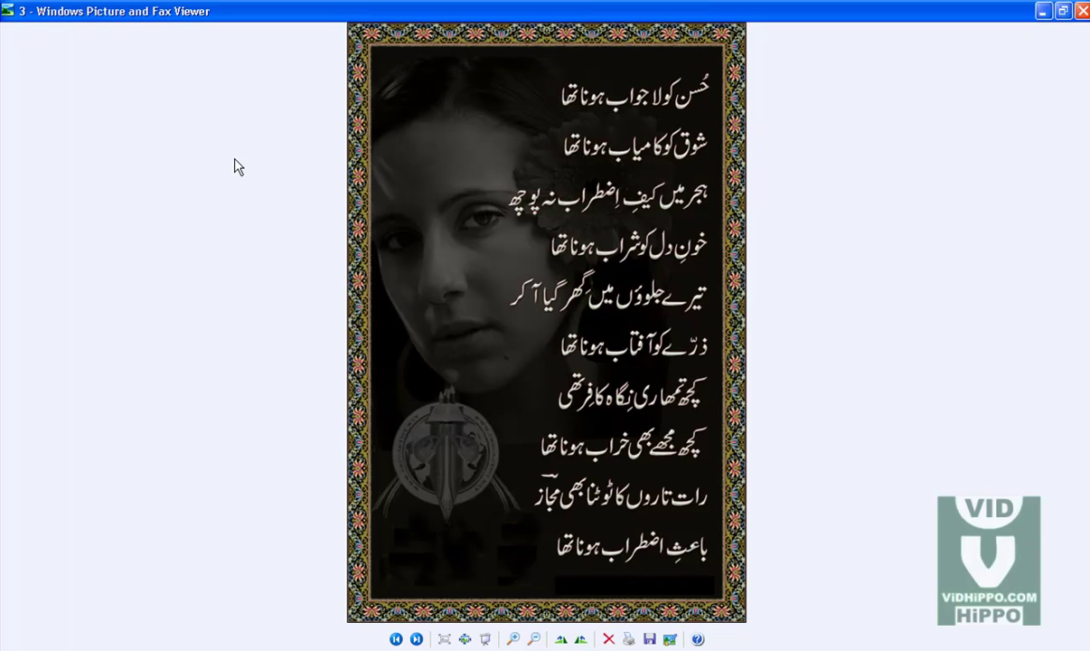
key(Right)
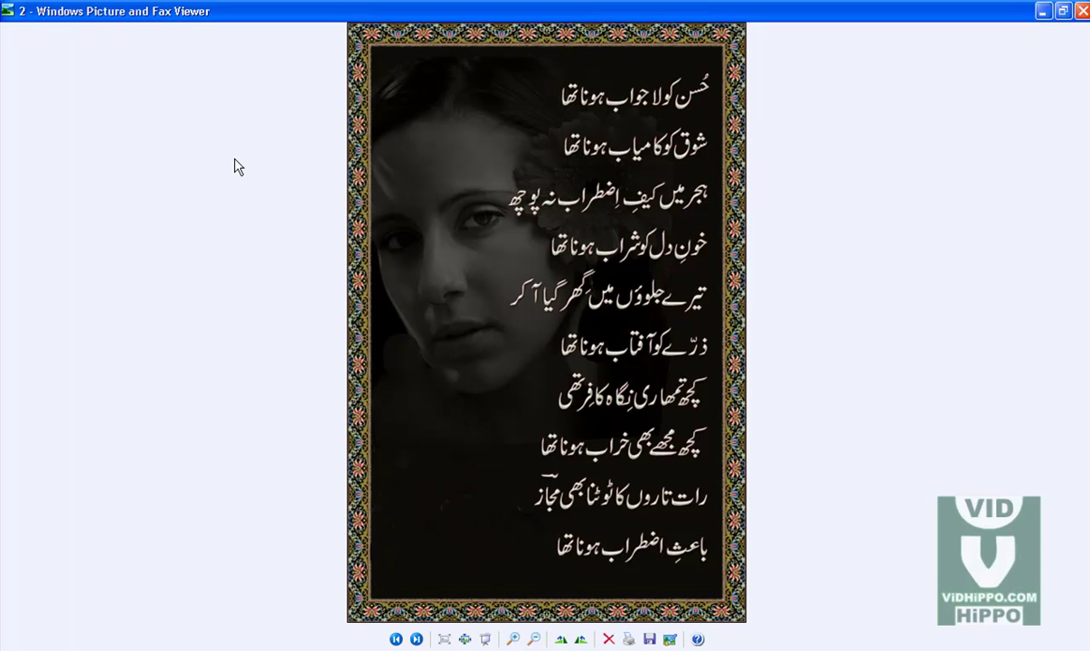
click(1082, 11)
click(668, 372)
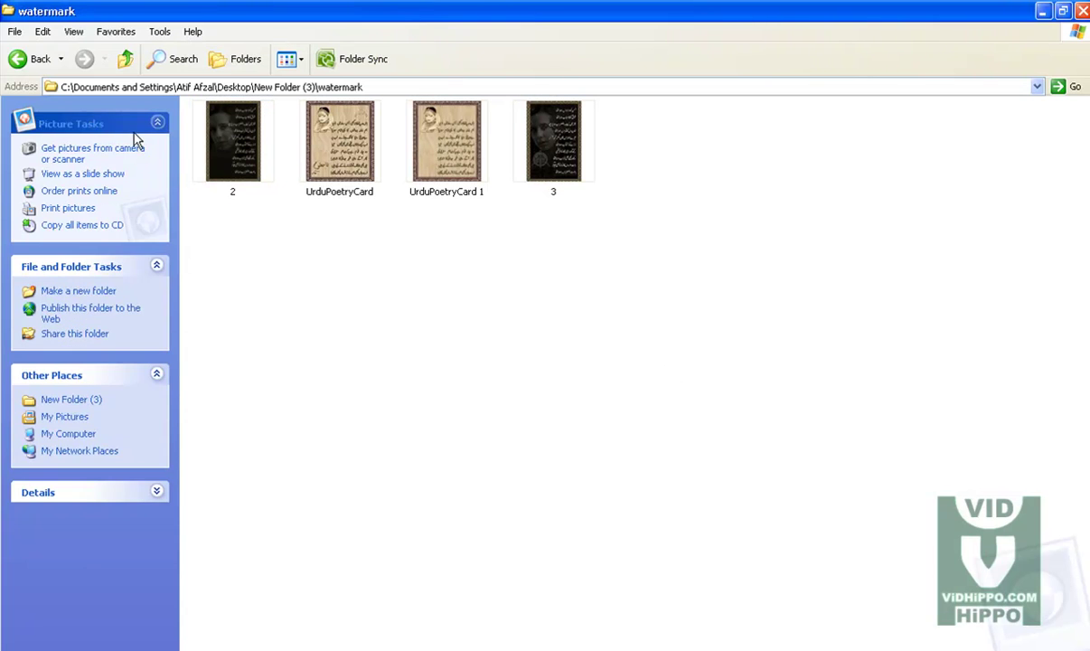
- Open the cake photo HPIM4441 from the Picture folder in Inpaint
click(39, 63)
double_click(222, 156)
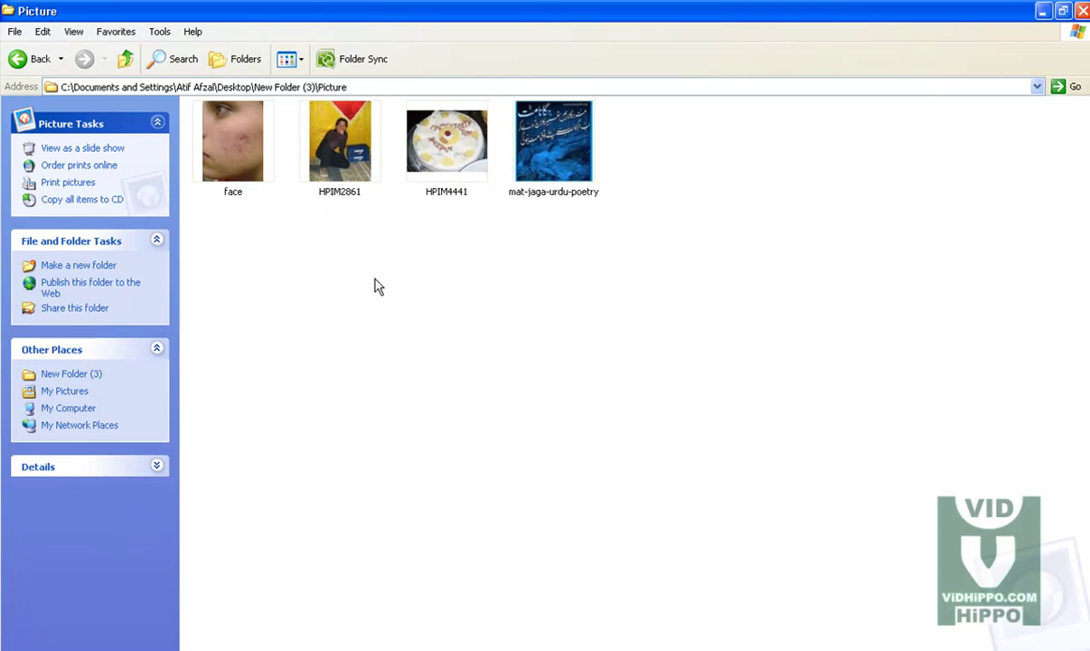
click(432, 147)
drag(432, 147, 479, 361)
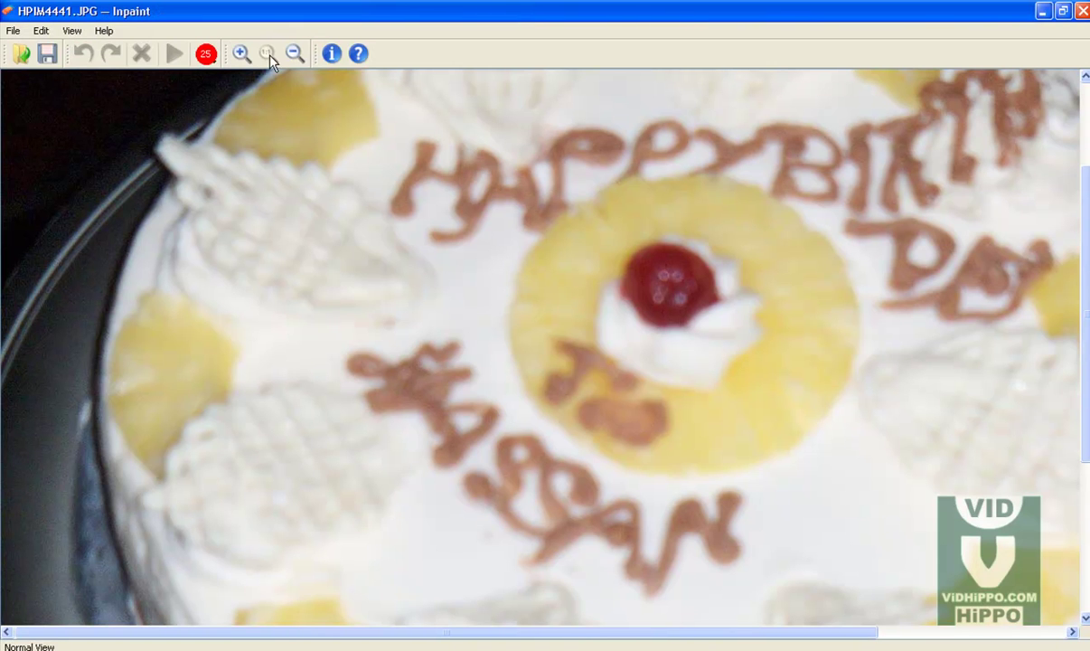
- Mask the first digit of the cake photo's date stamp at brush size 25 and run the inpainting
click(294, 53)
click(295, 53)
click(294, 54)
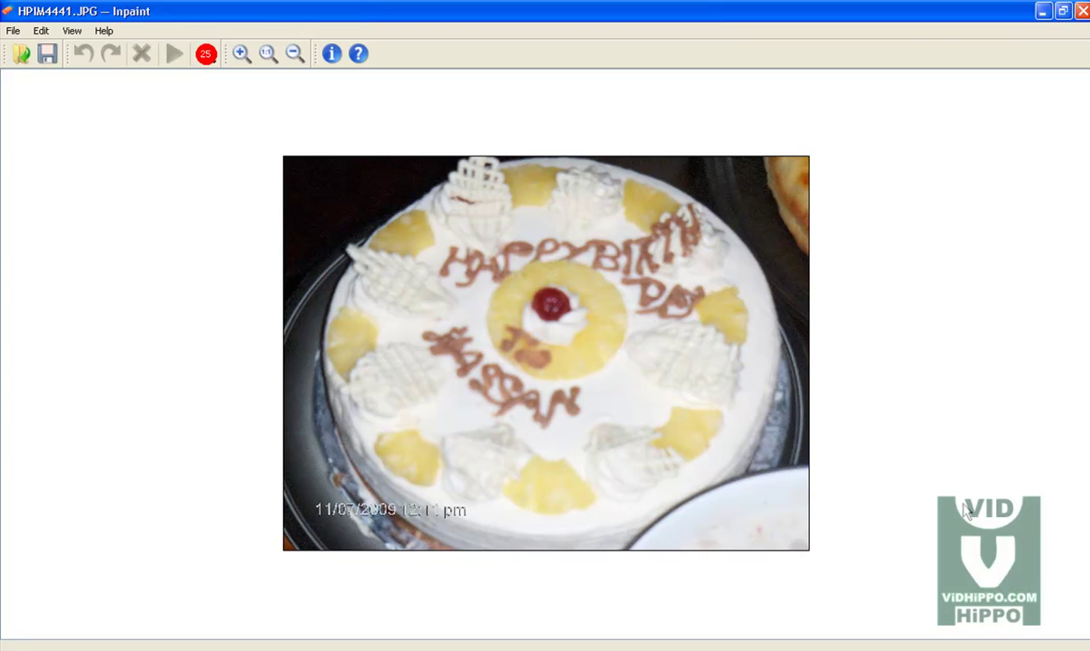
click(207, 55)
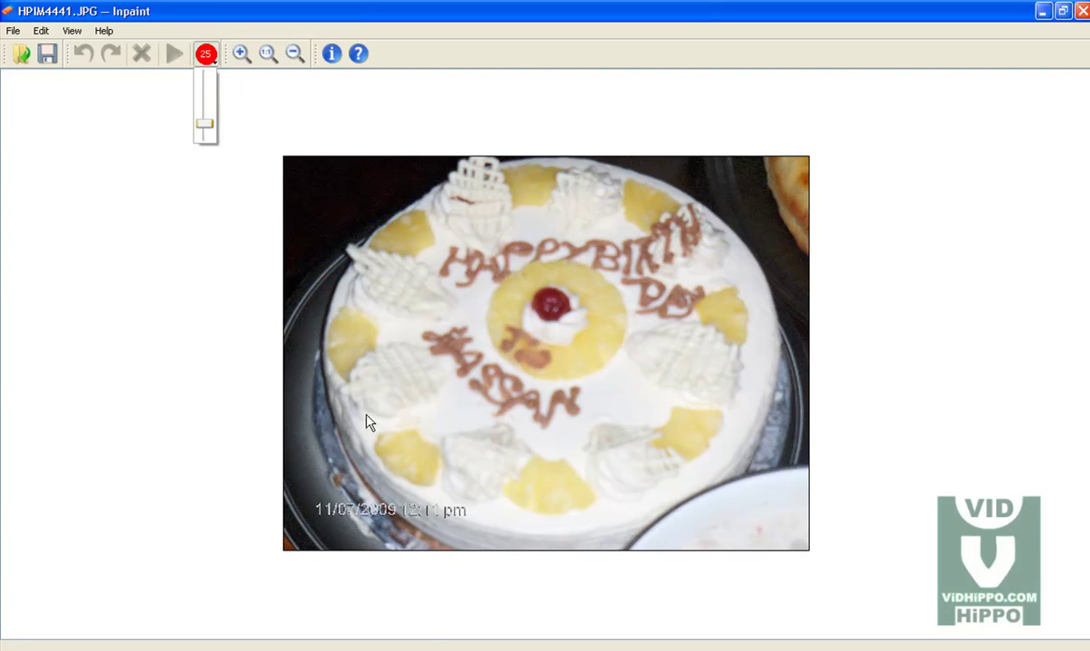
click(241, 54)
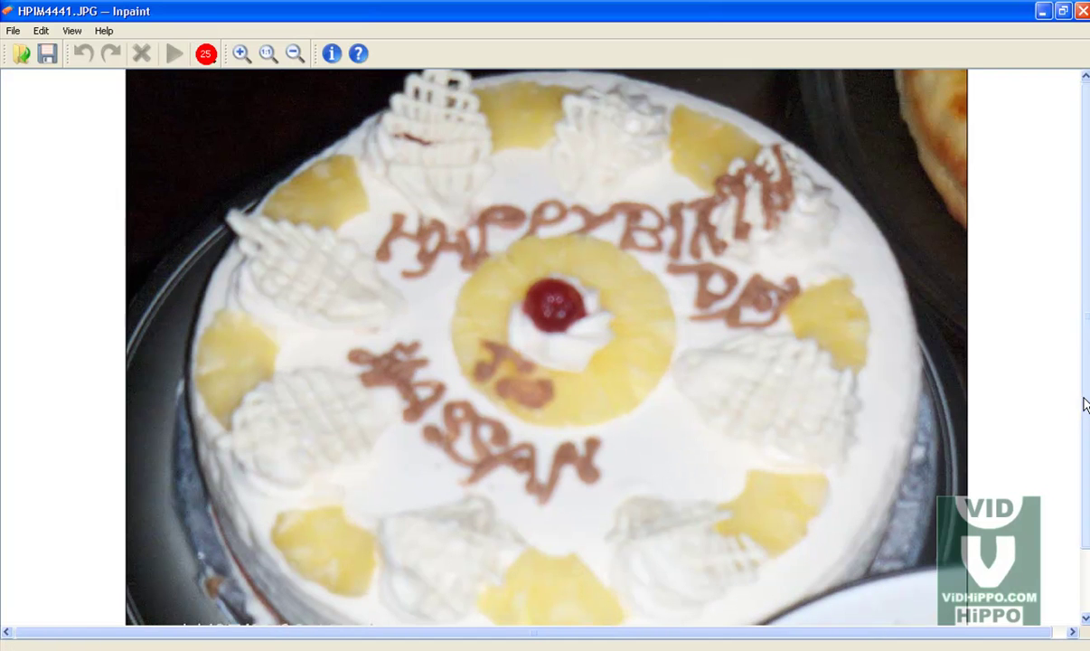
drag(1086, 403, 1086, 472)
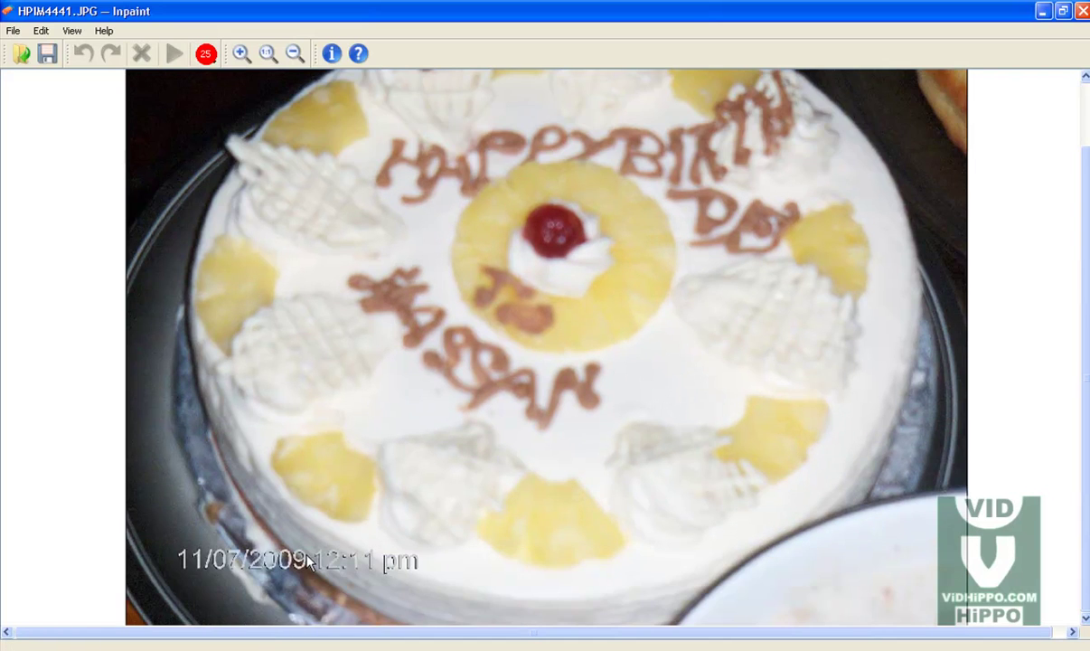
click(181, 556)
mouse_move(184, 566)
mouse_down()
mouse_move(208, 561)
mouse_move(159, 559)
mouse_up()
click(176, 54)
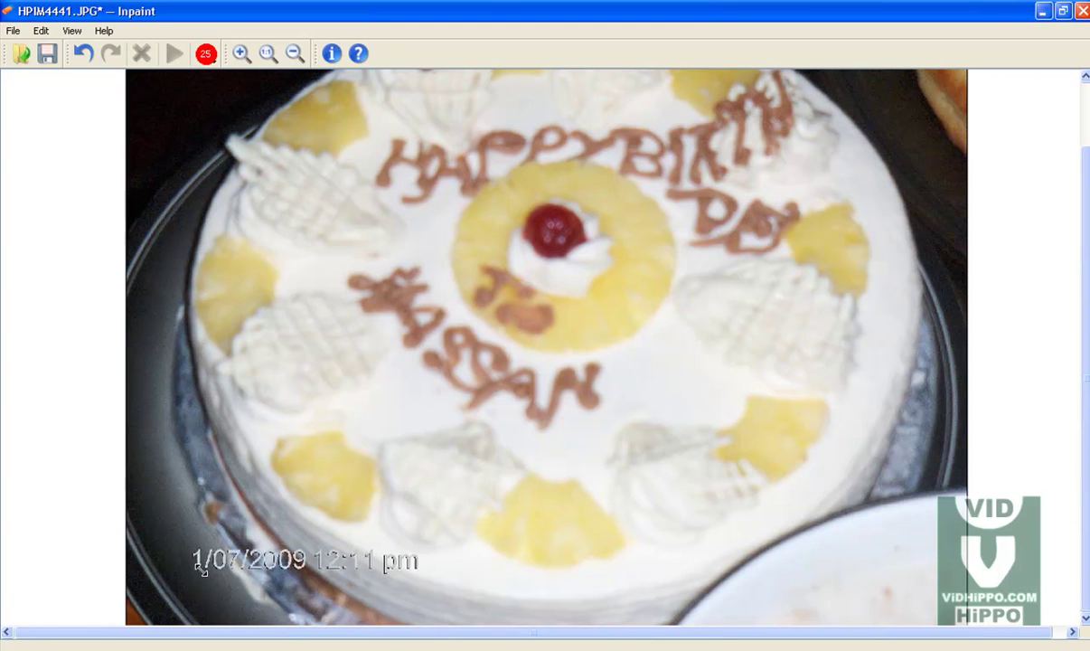
- Mask the next date-stamp characters up to the 7 in small pieces, running the inpainting after each piece
mouse_move(203, 572)
mouse_down()
mouse_move(201, 547)
mouse_move(254, 581)
mouse_move(215, 562)
mouse_up()
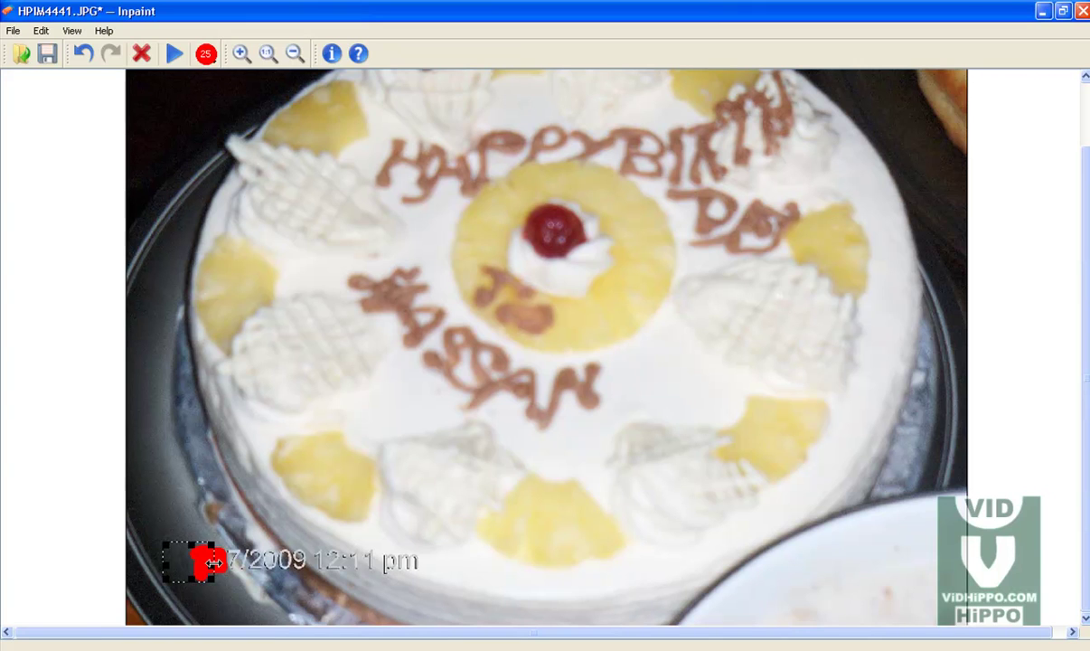
click(175, 54)
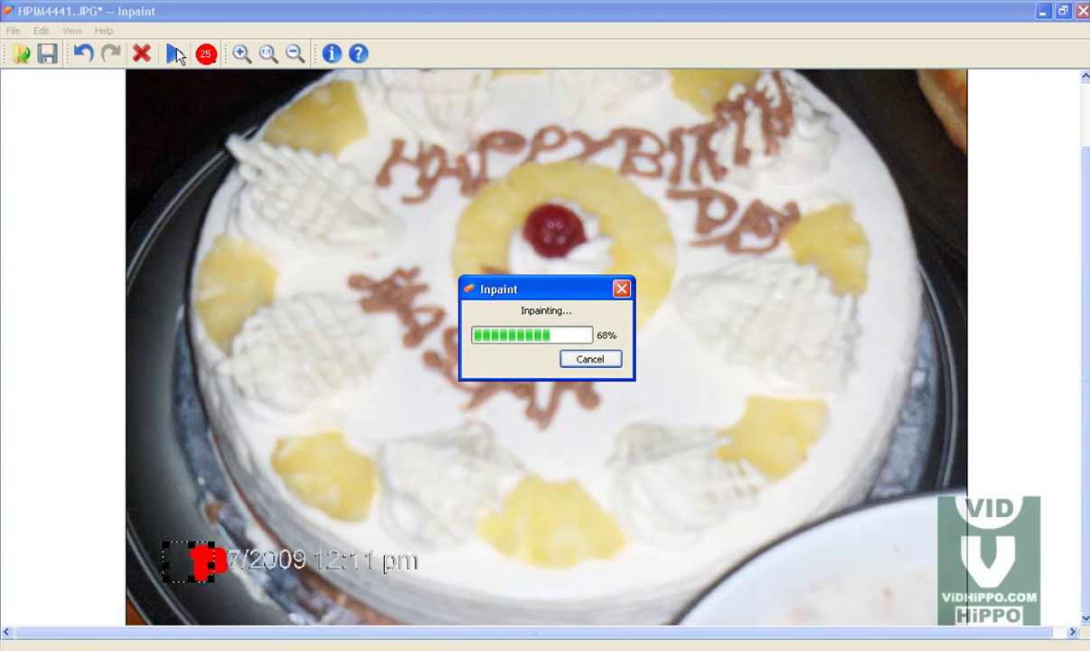
click(209, 570)
mouse_move(207, 562)
mouse_down()
mouse_move(201, 555)
mouse_move(228, 564)
mouse_move(170, 566)
mouse_move(203, 542)
mouse_up()
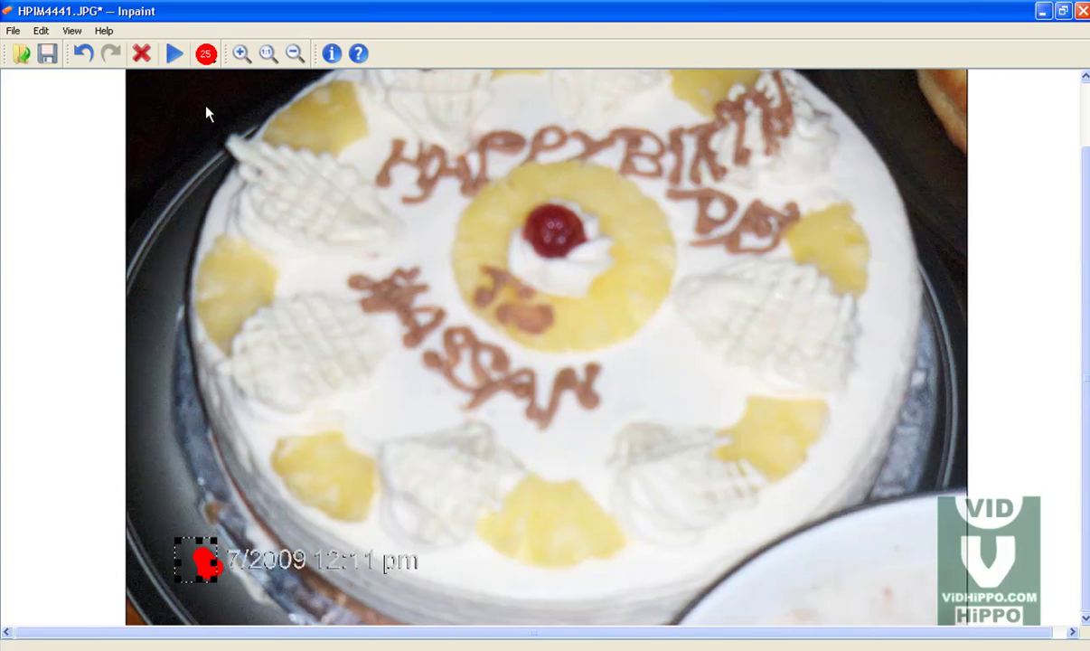
click(175, 54)
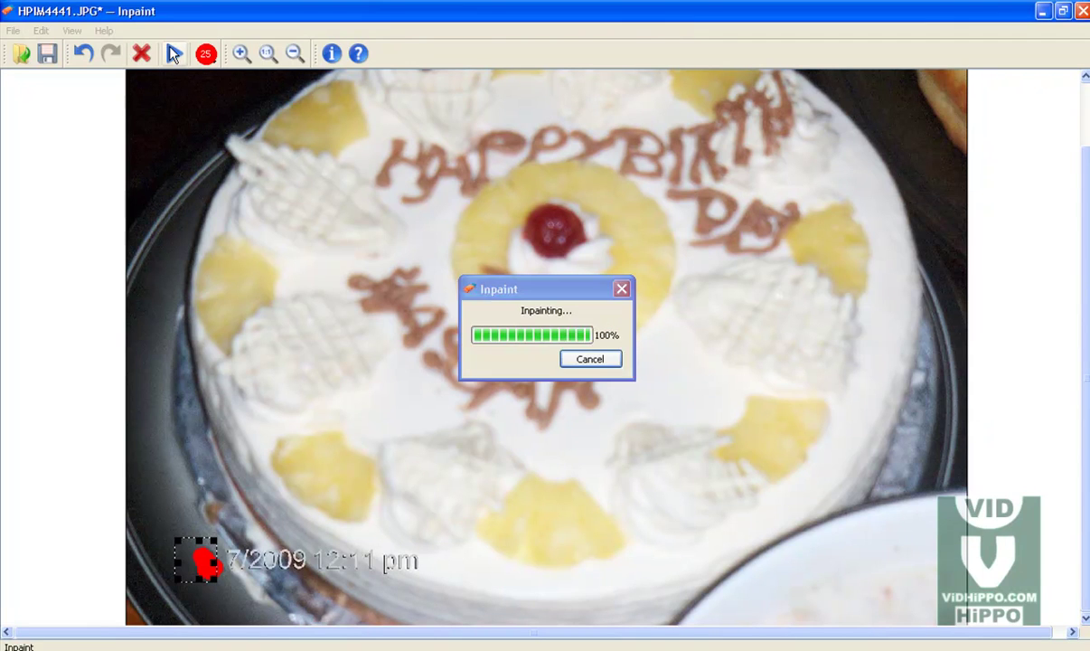
drag(232, 566, 234, 556)
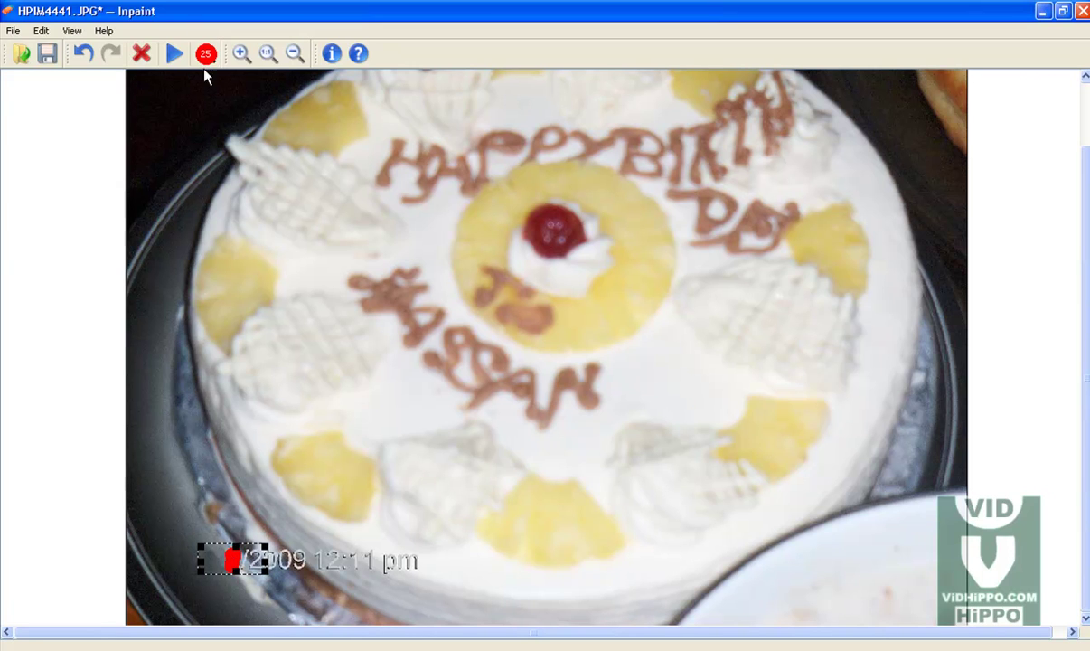
click(174, 53)
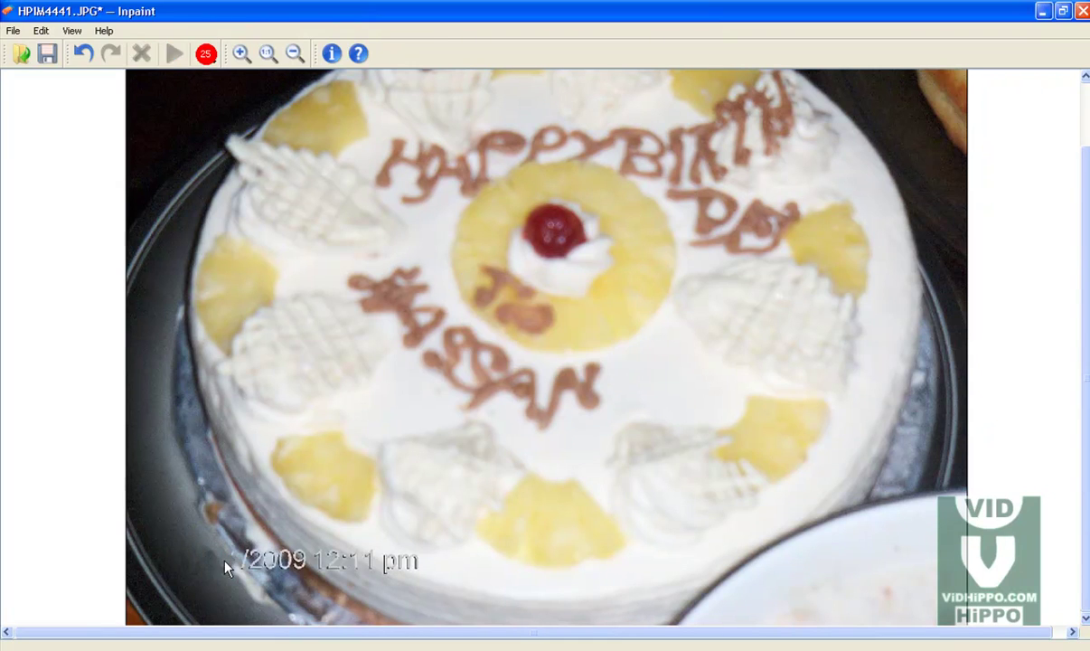
- Mask the rest of the date and time stamp, fit the source area more closely around it and run the inpainting
mouse_move(217, 552)
mouse_down()
mouse_move(416, 560)
mouse_move(385, 567)
mouse_move(412, 567)
mouse_up()
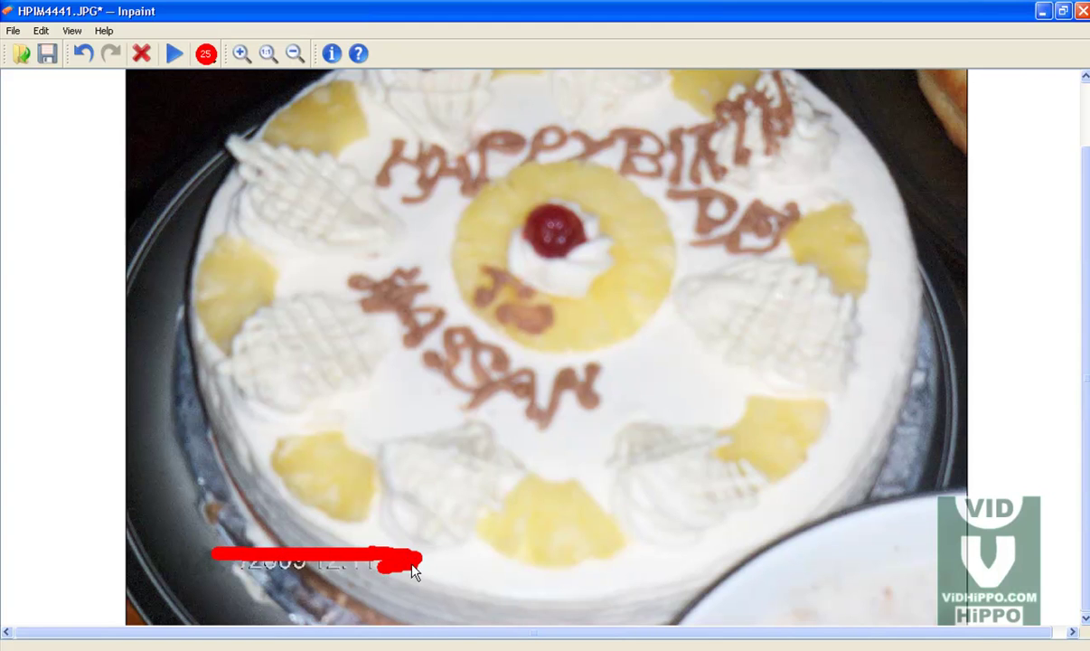
drag(304, 563, 246, 565)
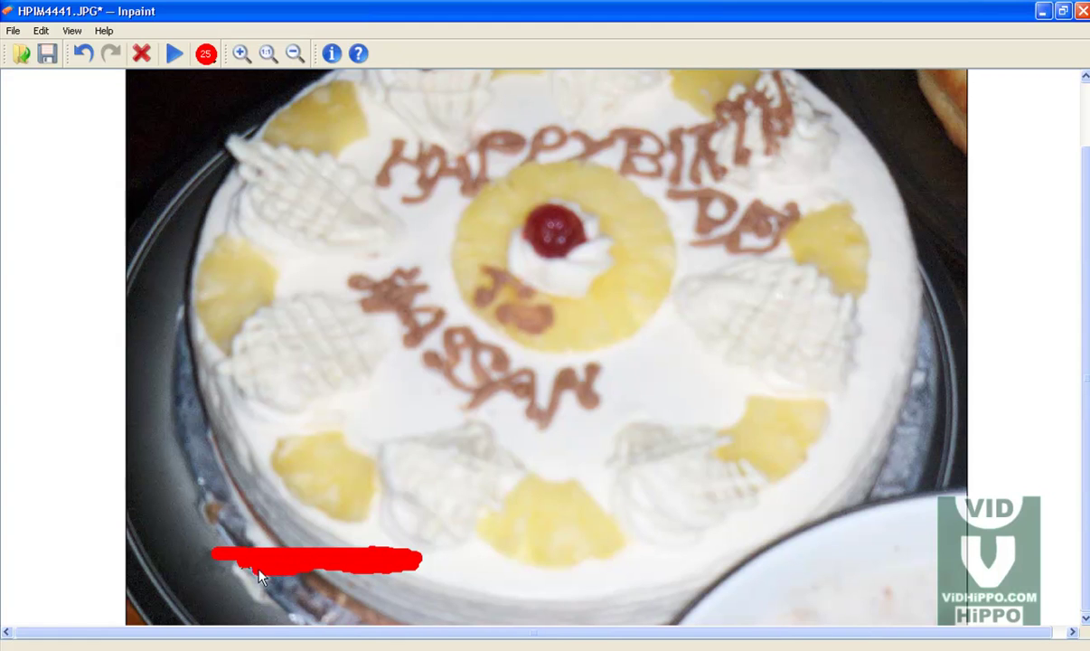
mouse_move(244, 567)
mouse_down()
mouse_move(294, 566)
mouse_move(328, 521)
mouse_move(330, 530)
mouse_up()
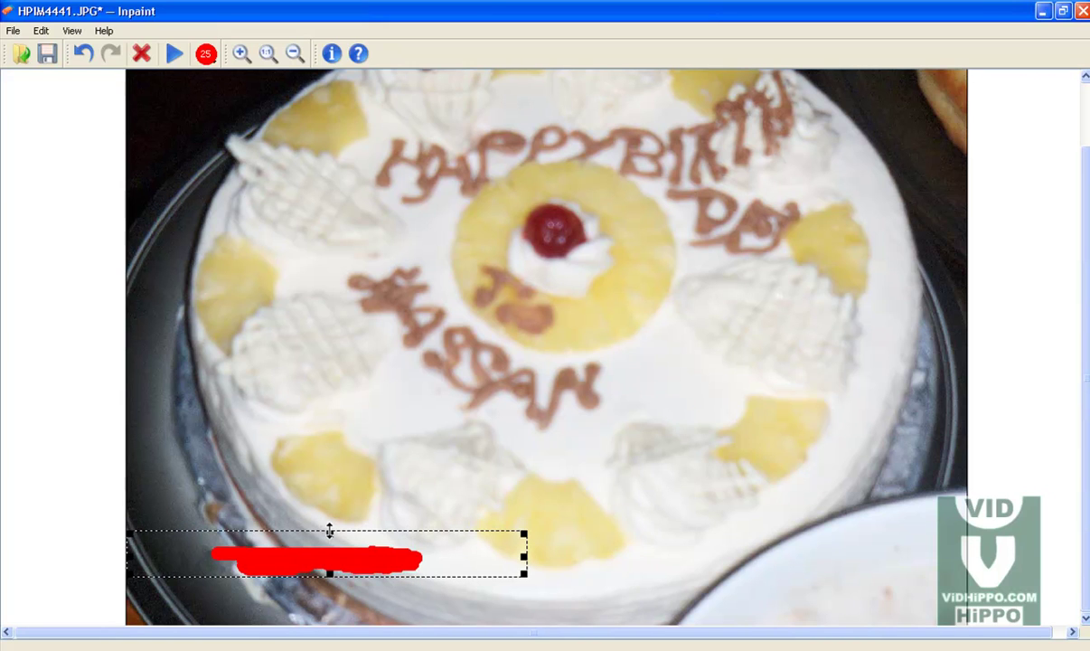
drag(330, 570, 332, 588)
drag(520, 562, 465, 561)
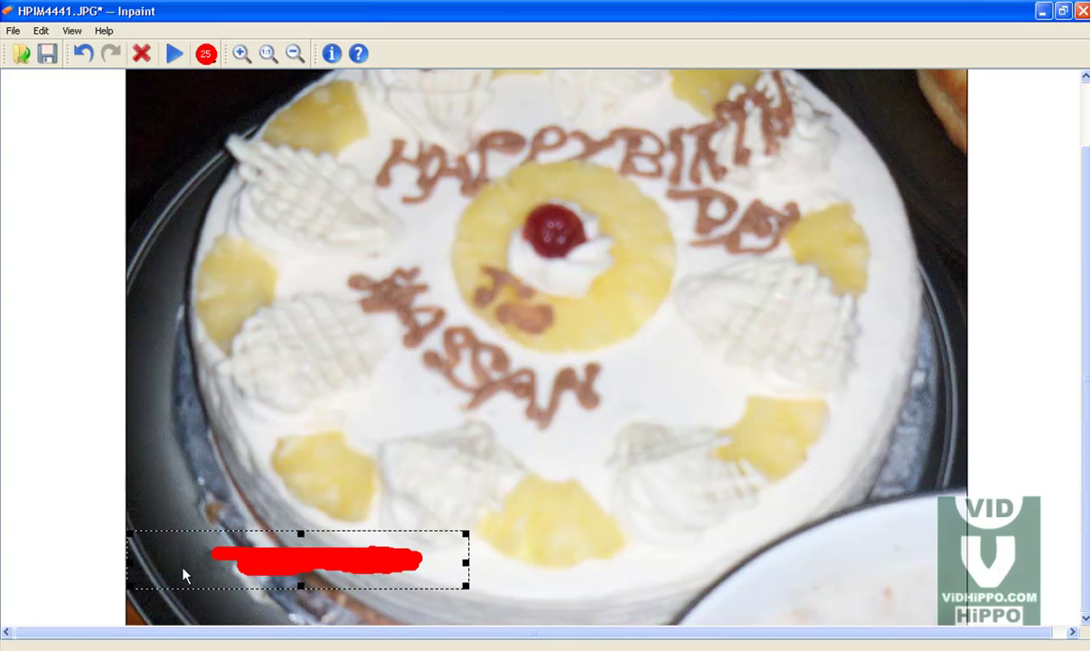
click(174, 54)
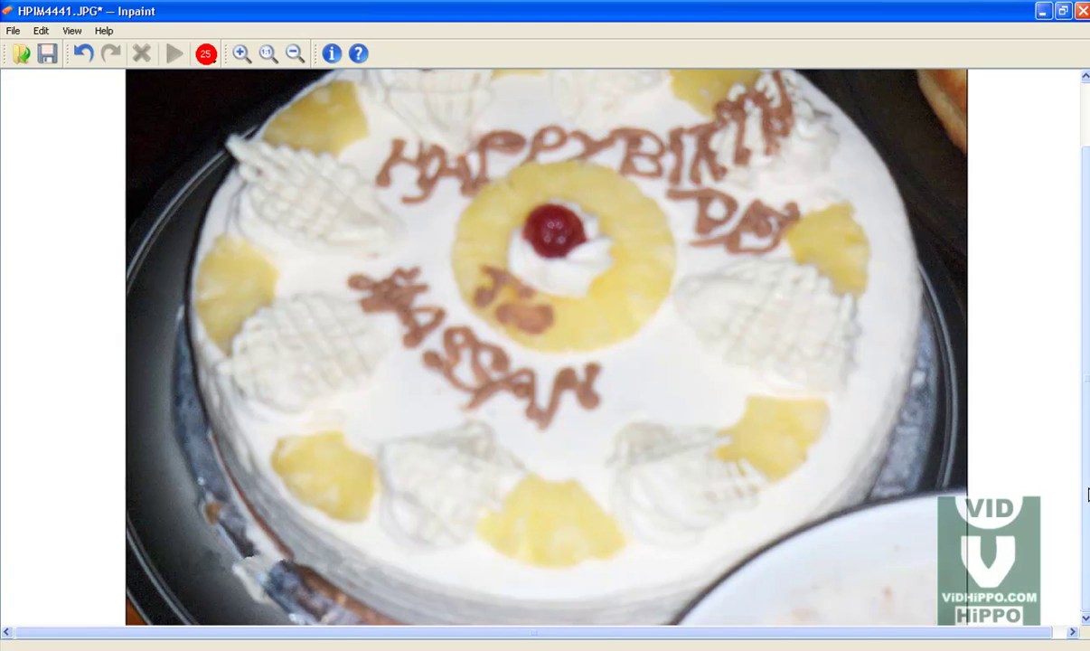
- Mask the leftover light patch at the plate's edge where the date stamp was and run the inpainting
click(271, 576)
mouse_move(250, 567)
mouse_down()
mouse_move(273, 564)
mouse_move(258, 560)
mouse_up()
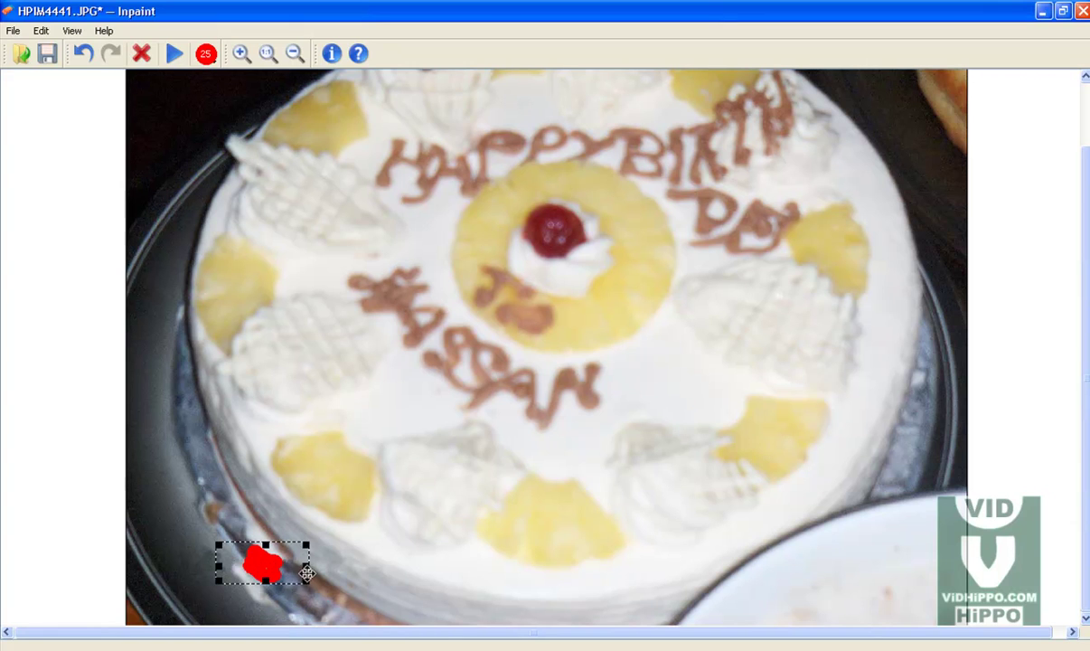
click(181, 55)
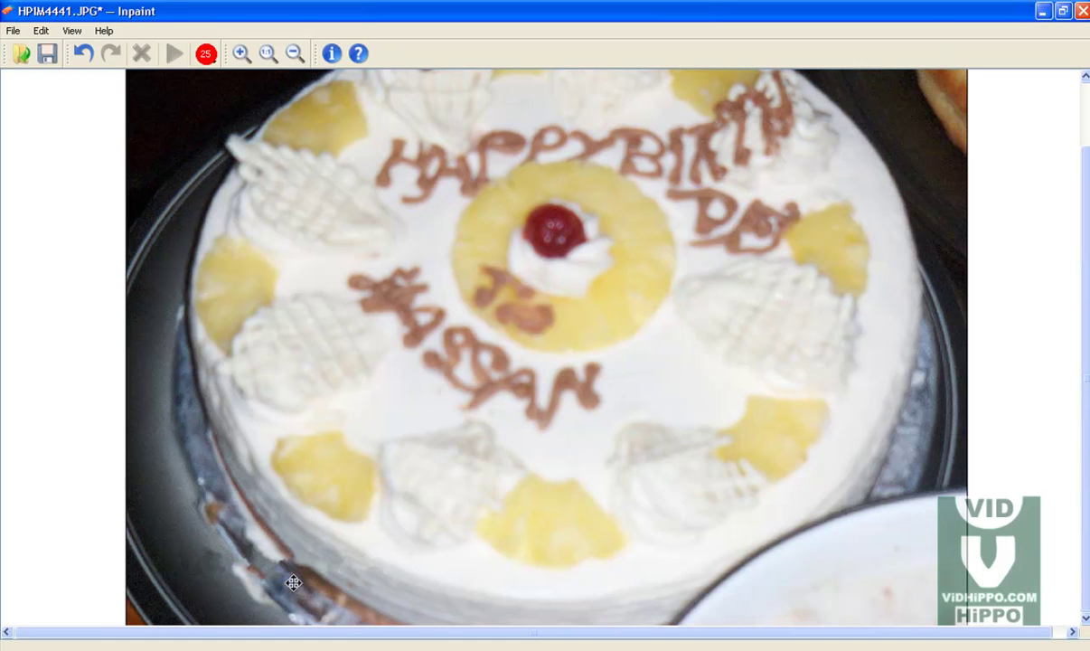
- Save the cleaned cake photo as 4 in the watermark folder
click(47, 53)
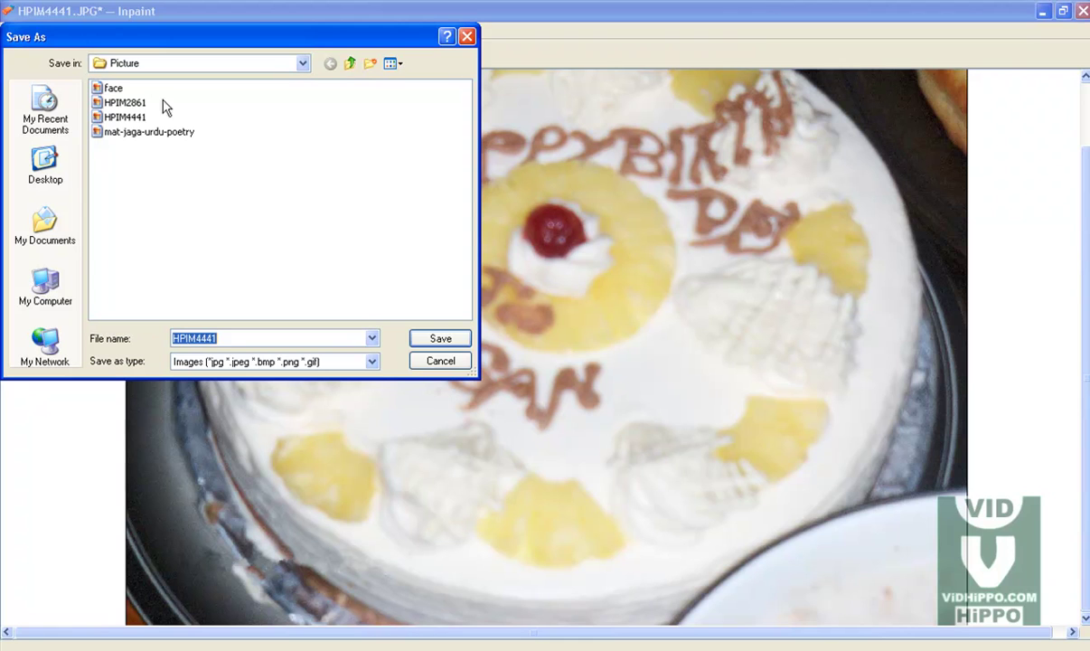
text(4)
click(349, 63)
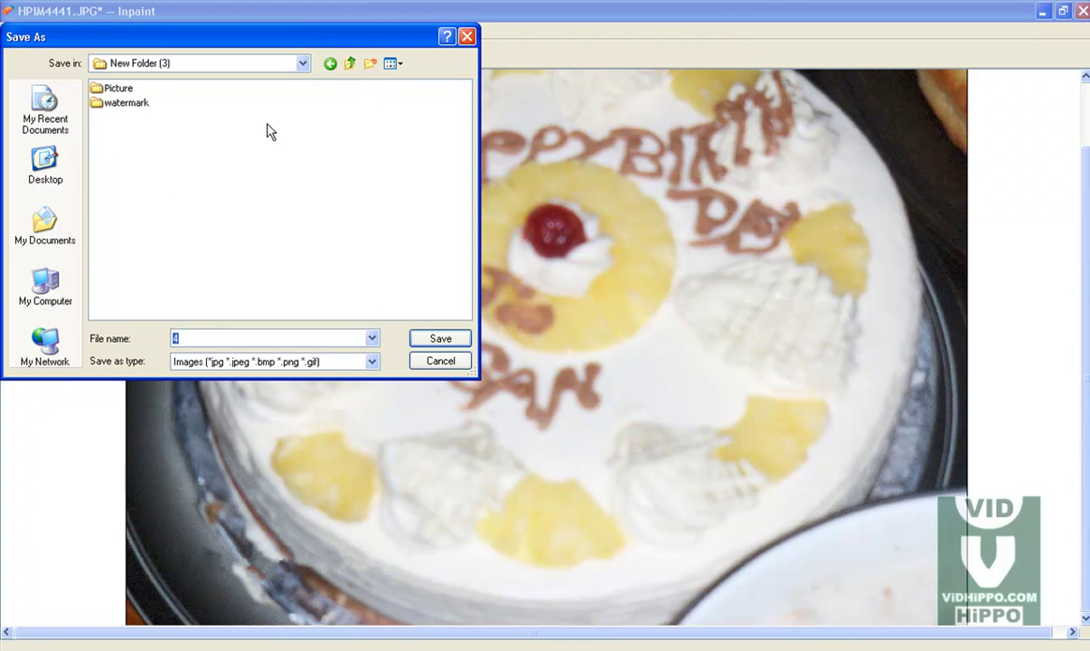
double_click(129, 104)
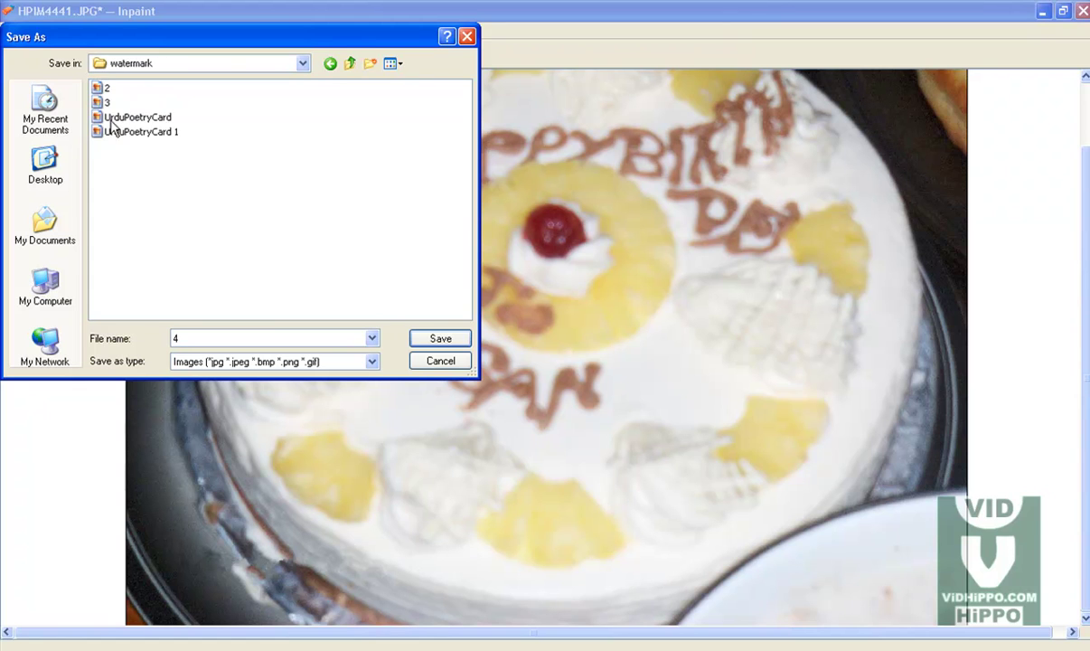
click(434, 340)
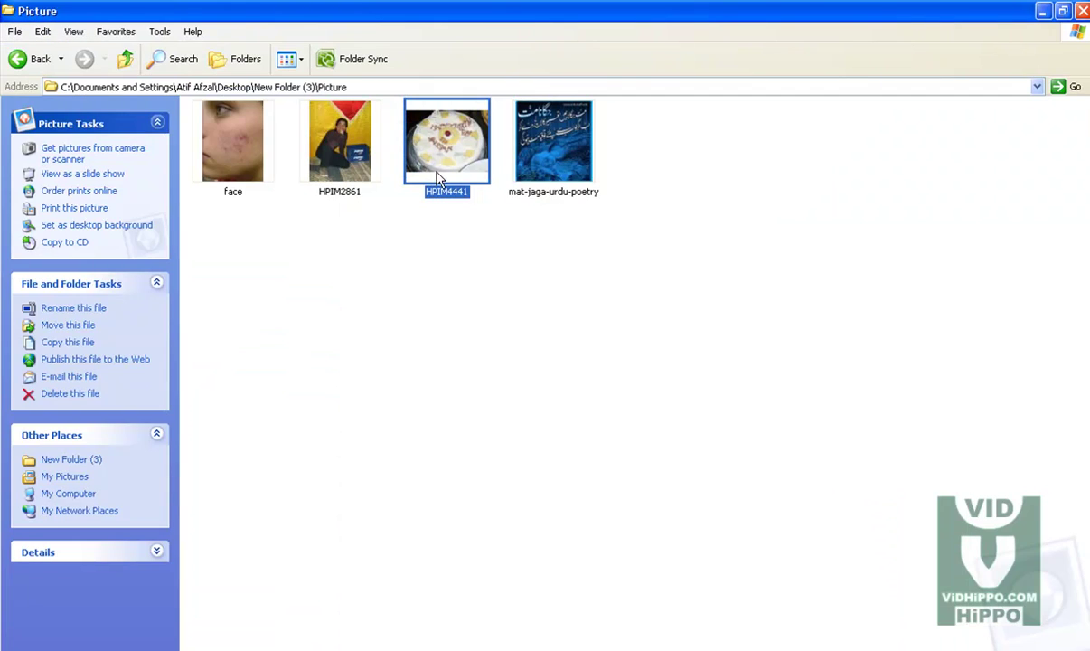
- Move the original cake photo HPIM4441 from the Picture folder into the watermark folder and rename it 5
right_click(439, 178)
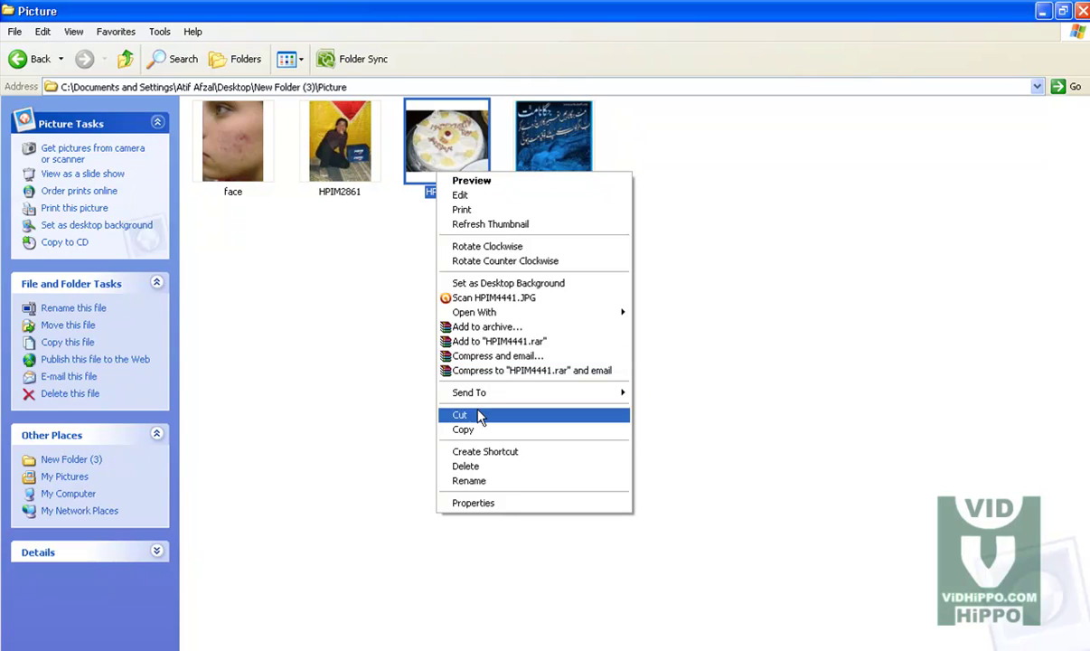
click(452, 391)
click(34, 62)
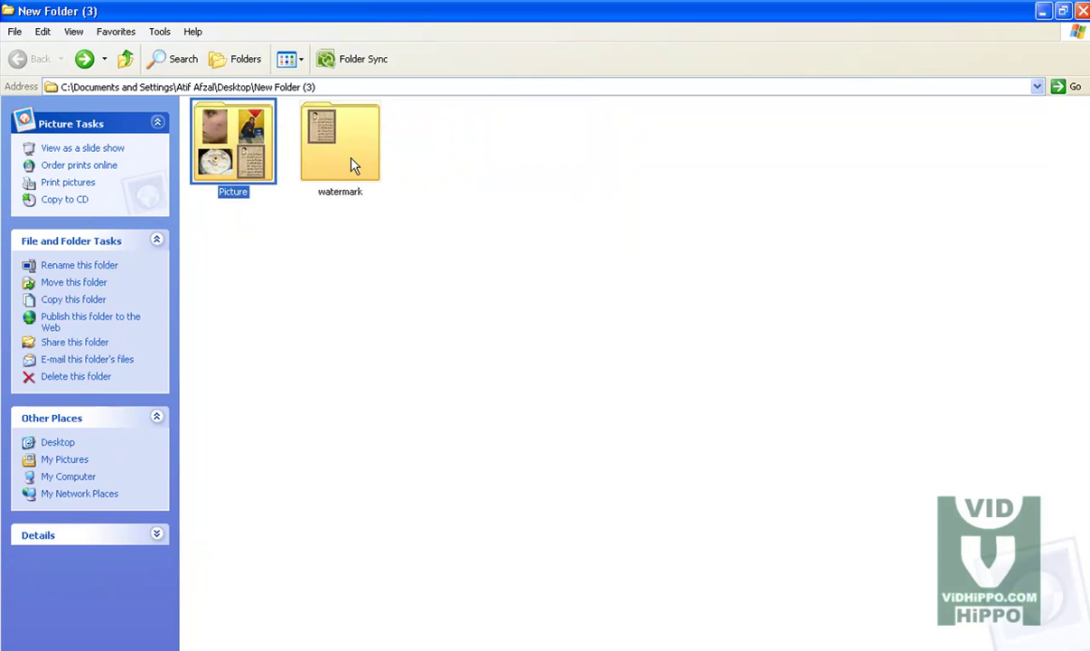
double_click(355, 164)
right_click(463, 276)
click(513, 363)
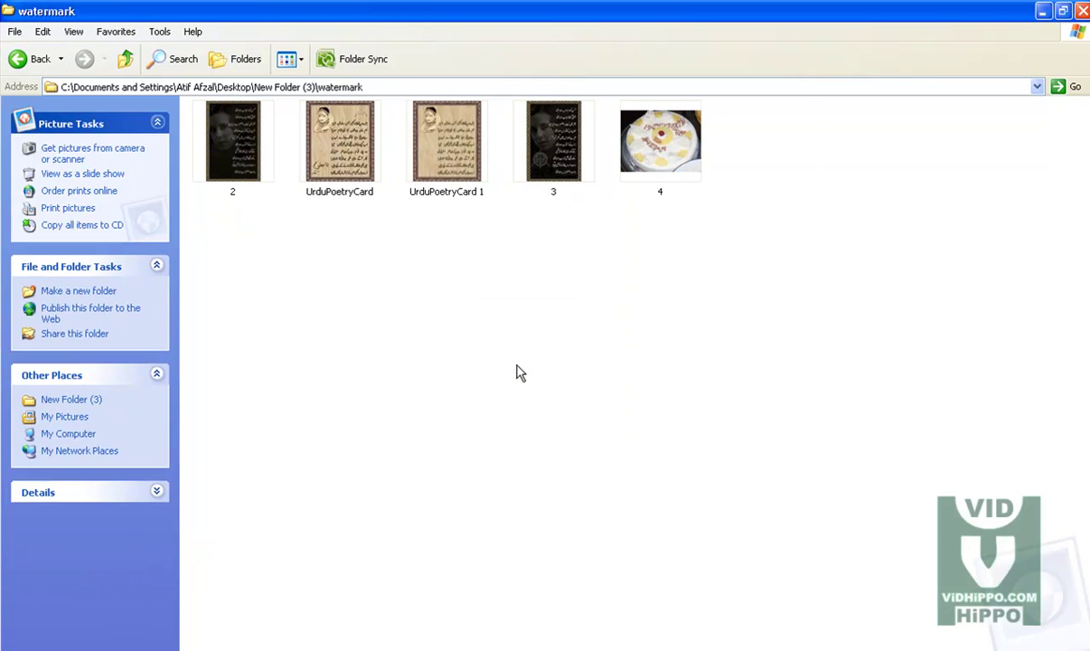
key(F2)
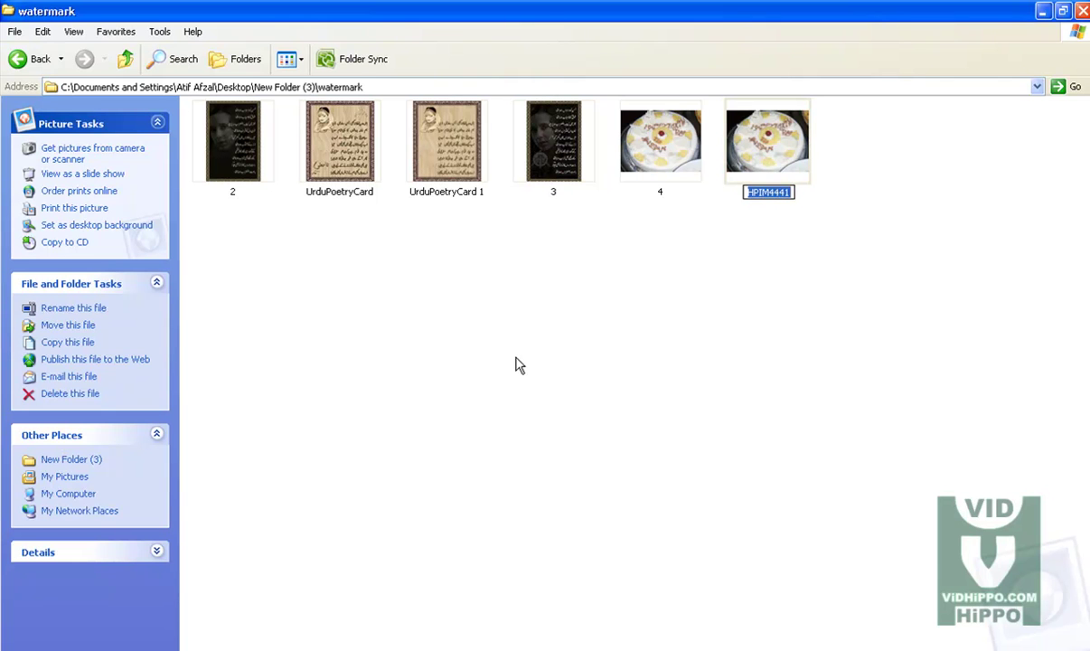
text(5)
click(716, 356)
- View pictures 4 and 5 in the picture viewer to compare the cleaned cake photo with its original
double_click(631, 148)
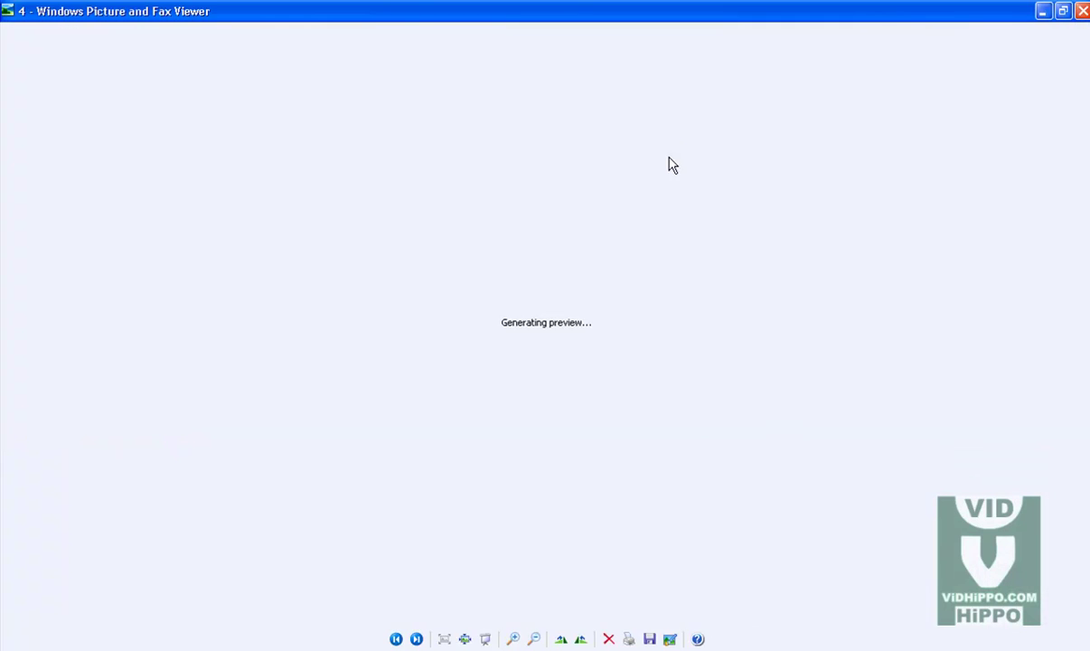
click(1081, 10)
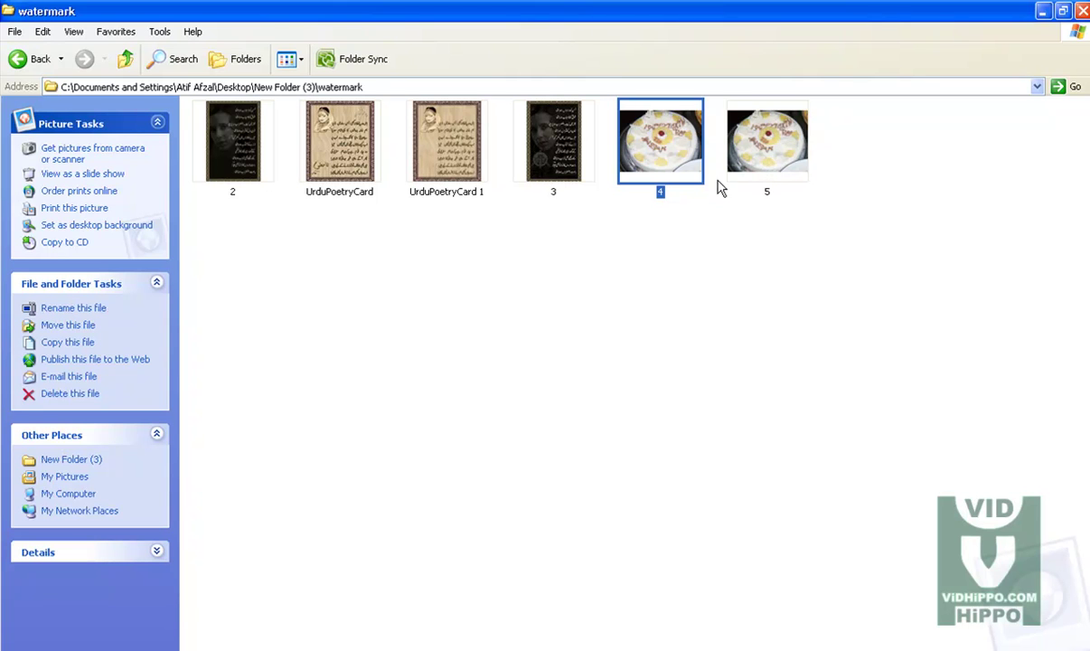
double_click(752, 153)
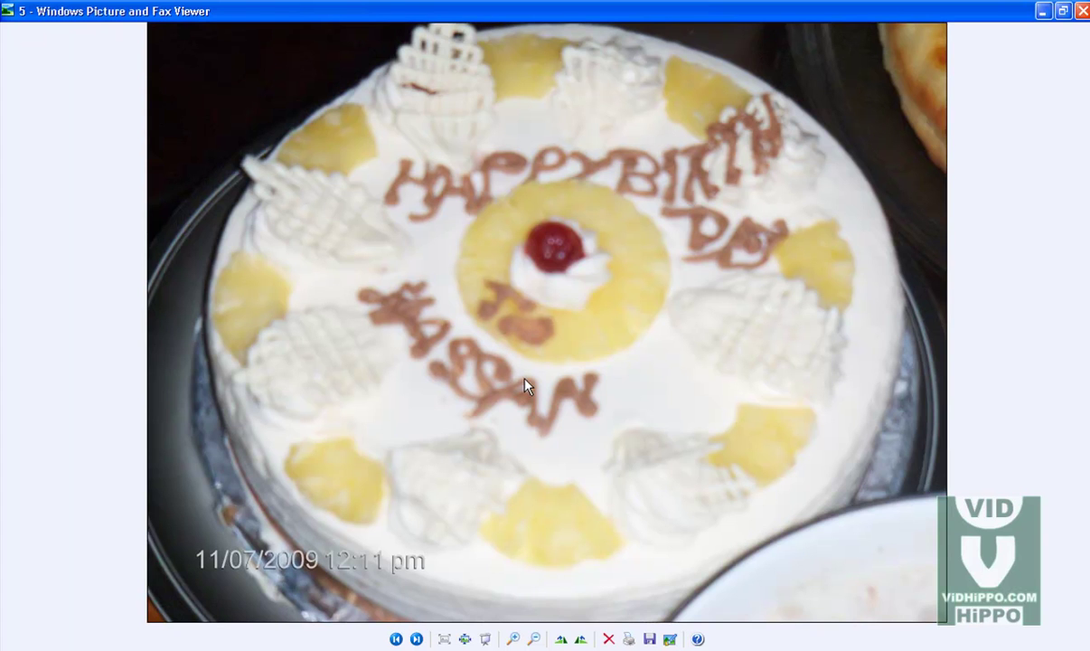
key(Left)
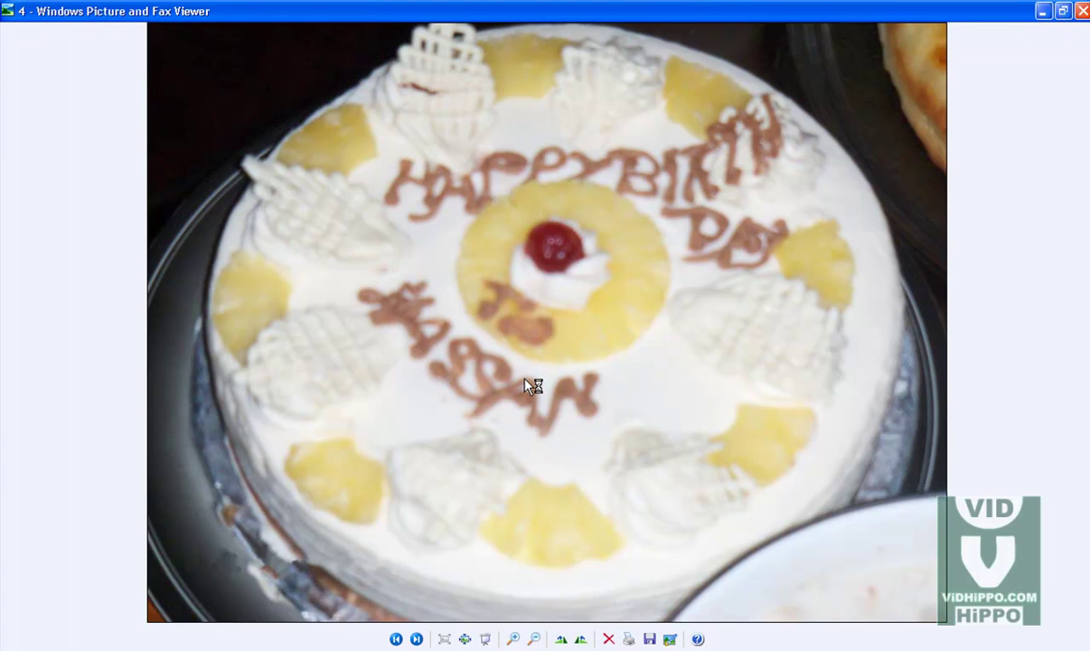
key(Right)
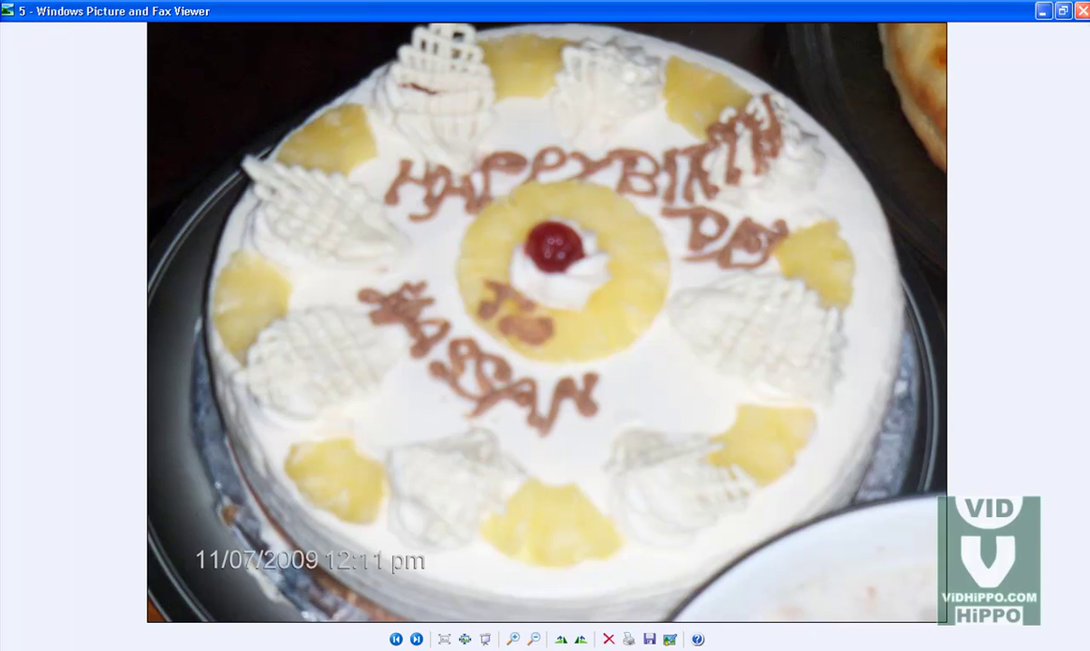
click(1082, 11)
click(574, 472)
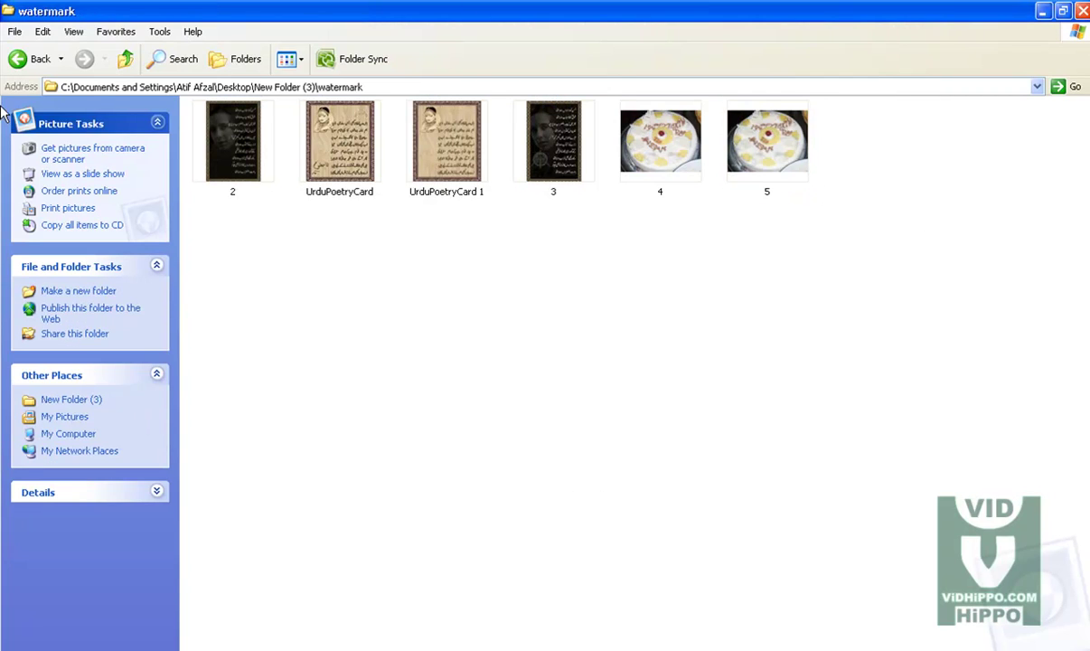
- Load the face picture from the Picture folder into Inpaint
click(26, 60)
double_click(256, 162)
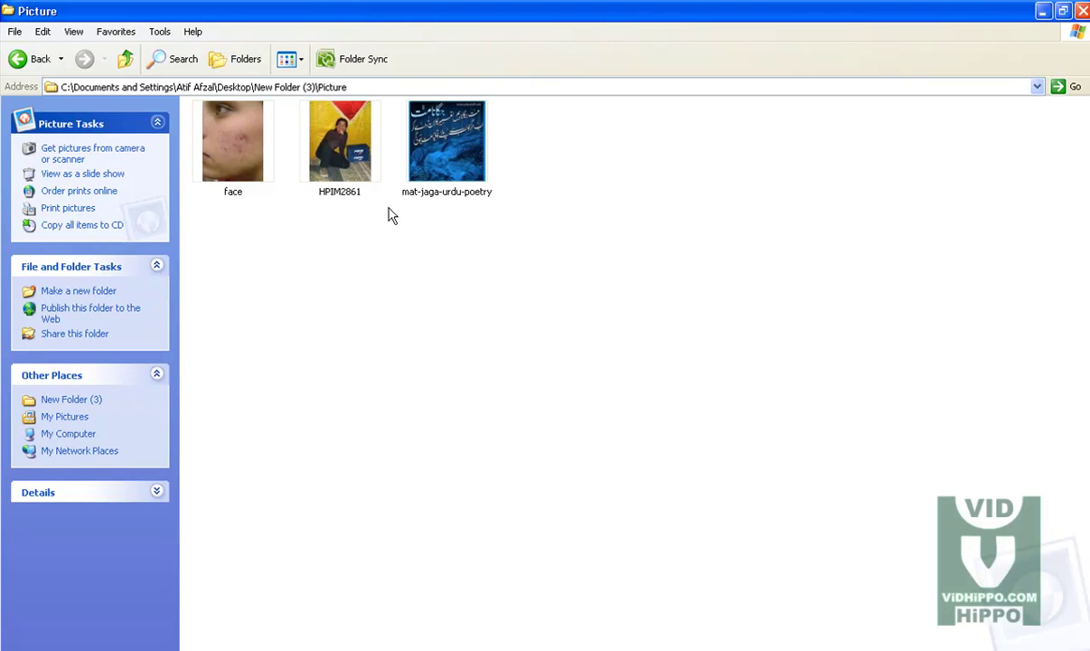
drag(226, 127, 522, 330)
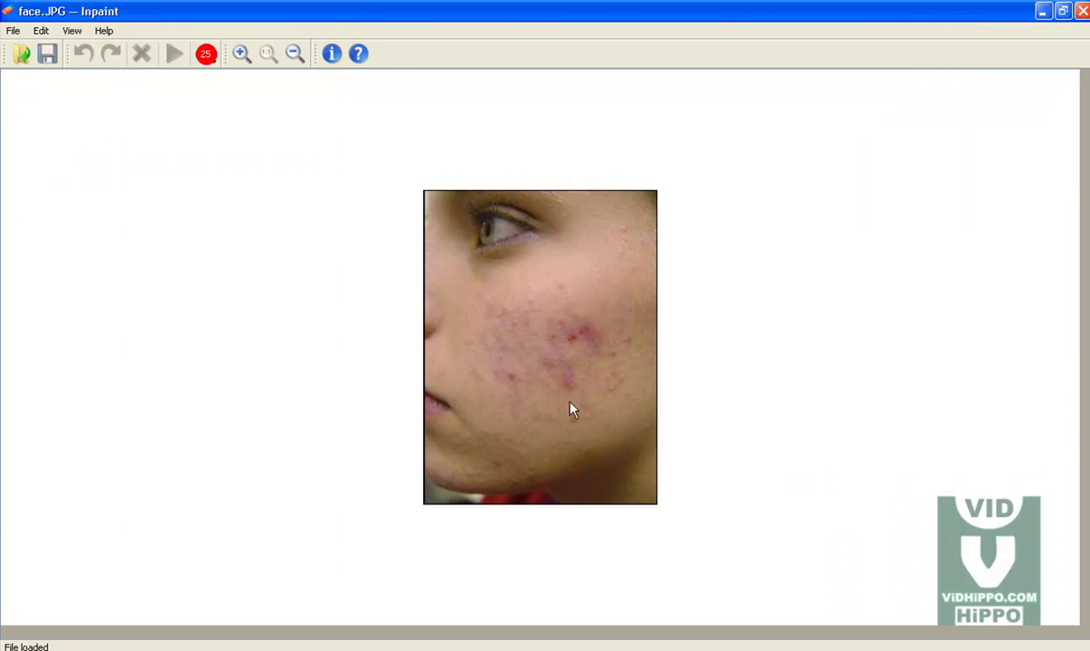
- Mask the whole blemished area of the cheek, enlarging the marker to 54 partway through
click(207, 58)
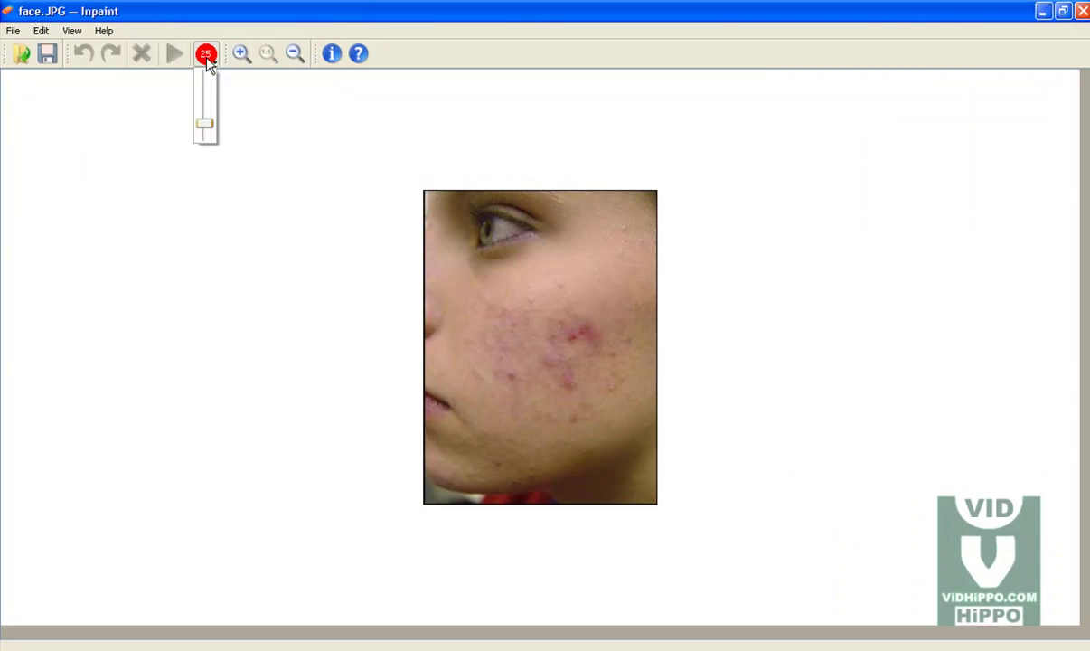
mouse_move(529, 340)
mouse_down()
mouse_move(575, 320)
mouse_move(556, 304)
mouse_move(500, 309)
mouse_move(563, 287)
mouse_move(507, 317)
mouse_move(562, 324)
mouse_up()
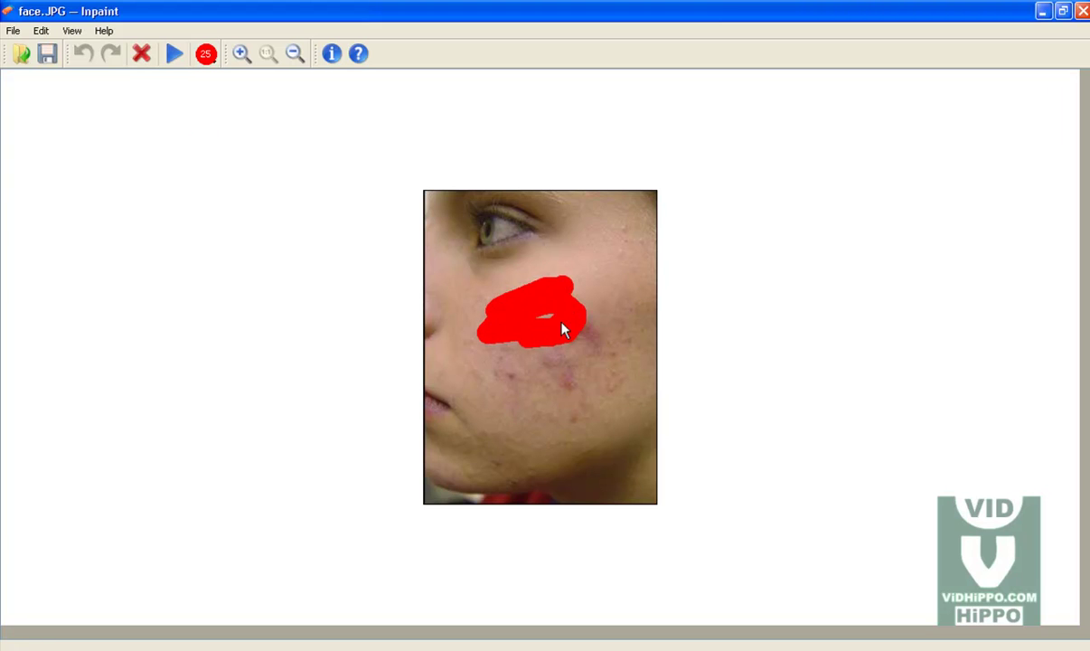
drag(209, 125, 213, 103)
mouse_move(537, 352)
mouse_down()
mouse_move(507, 375)
mouse_move(498, 347)
mouse_move(509, 384)
mouse_move(570, 353)
mouse_up()
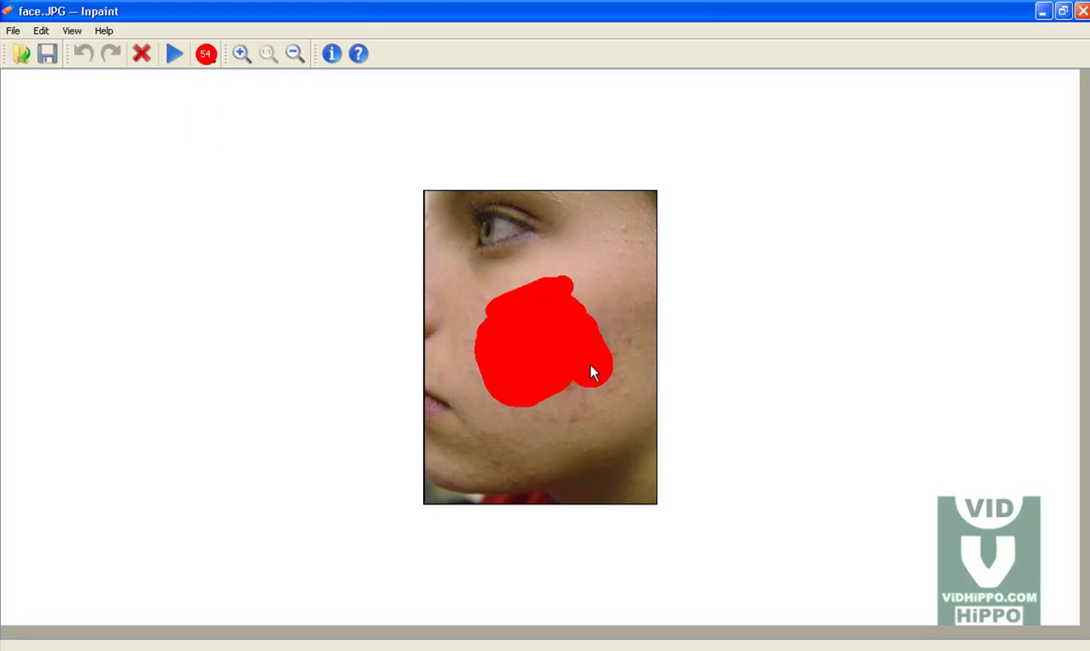
mouse_move(515, 386)
mouse_down()
mouse_move(501, 331)
mouse_move(573, 312)
mouse_move(605, 331)
mouse_up()
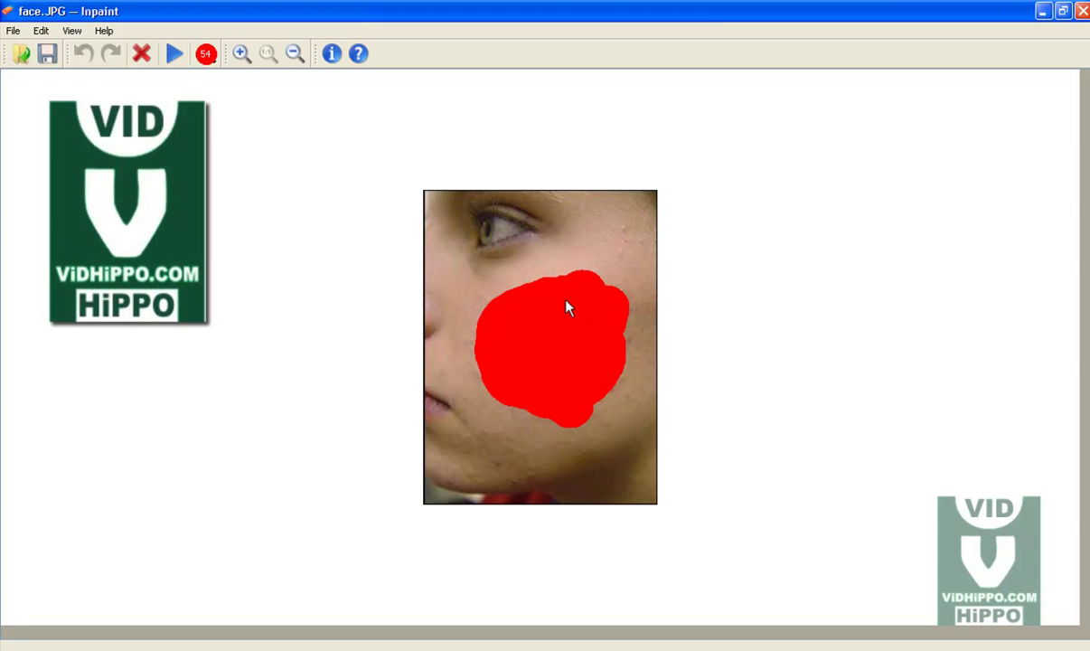
drag(541, 401, 524, 403)
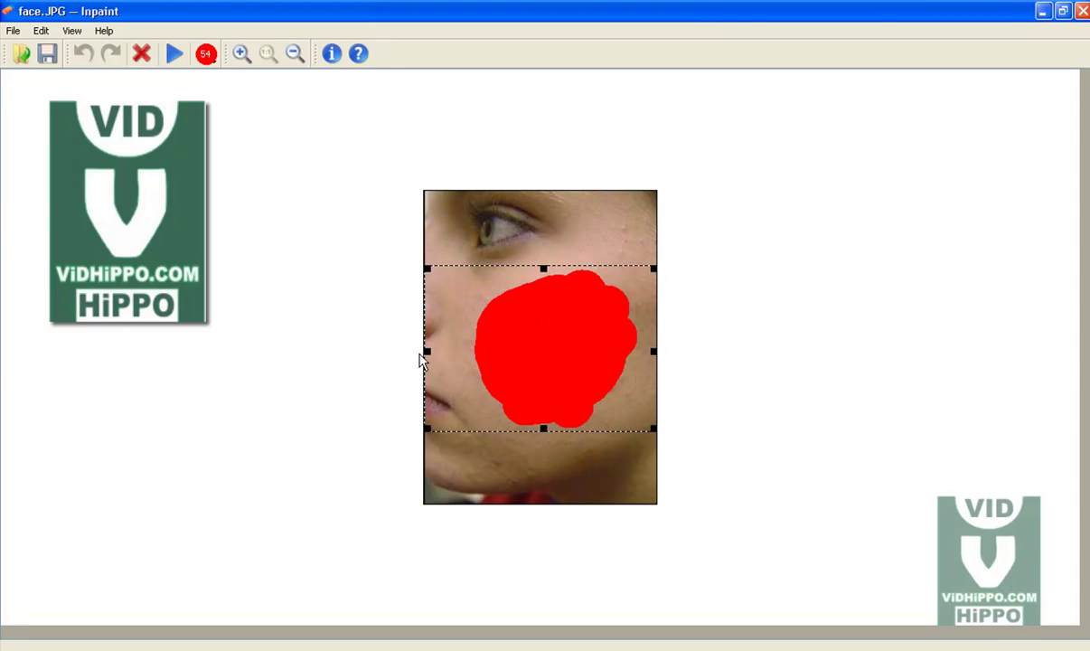
- Narrow the source area at both sides of the cheek mask, extend it down towards the chin and run the inpainting
drag(423, 351, 458, 350)
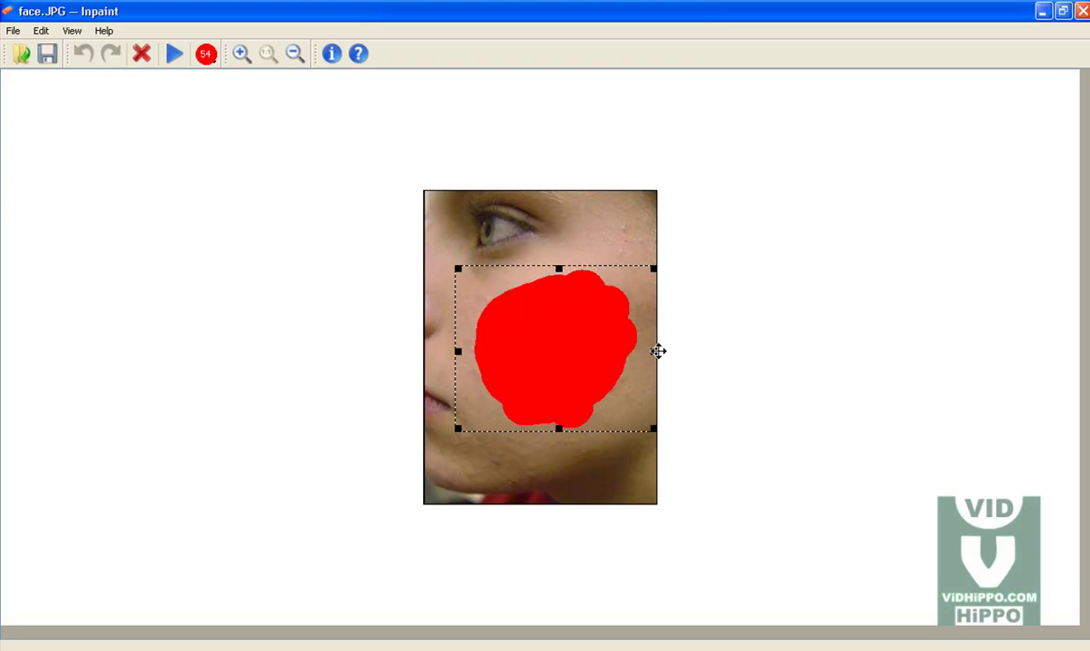
drag(656, 350, 649, 351)
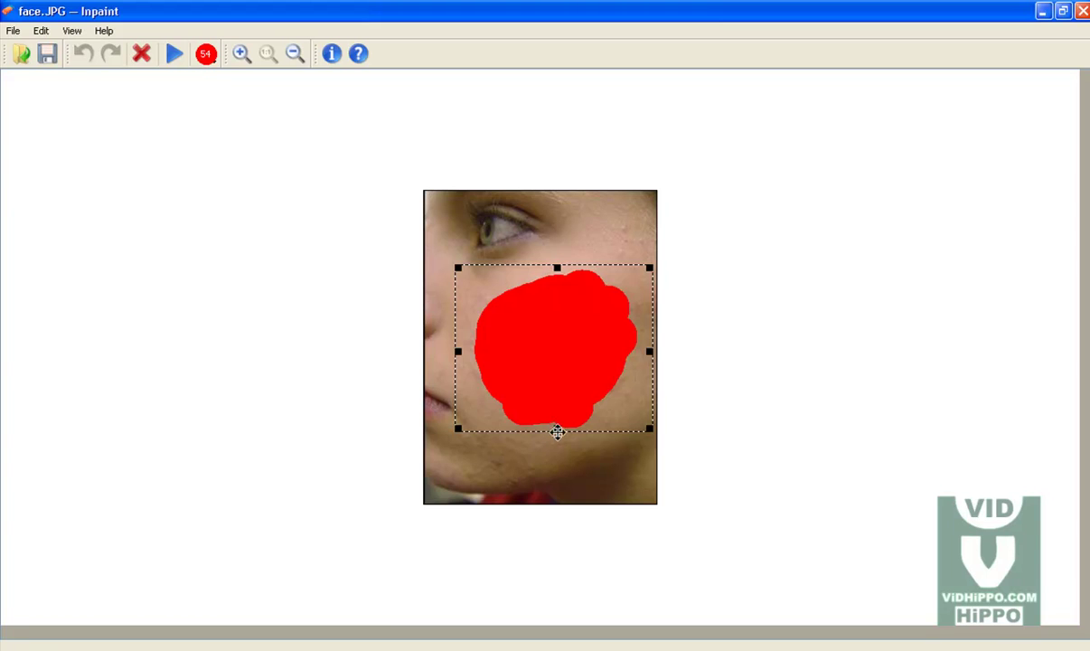
drag(557, 430, 556, 448)
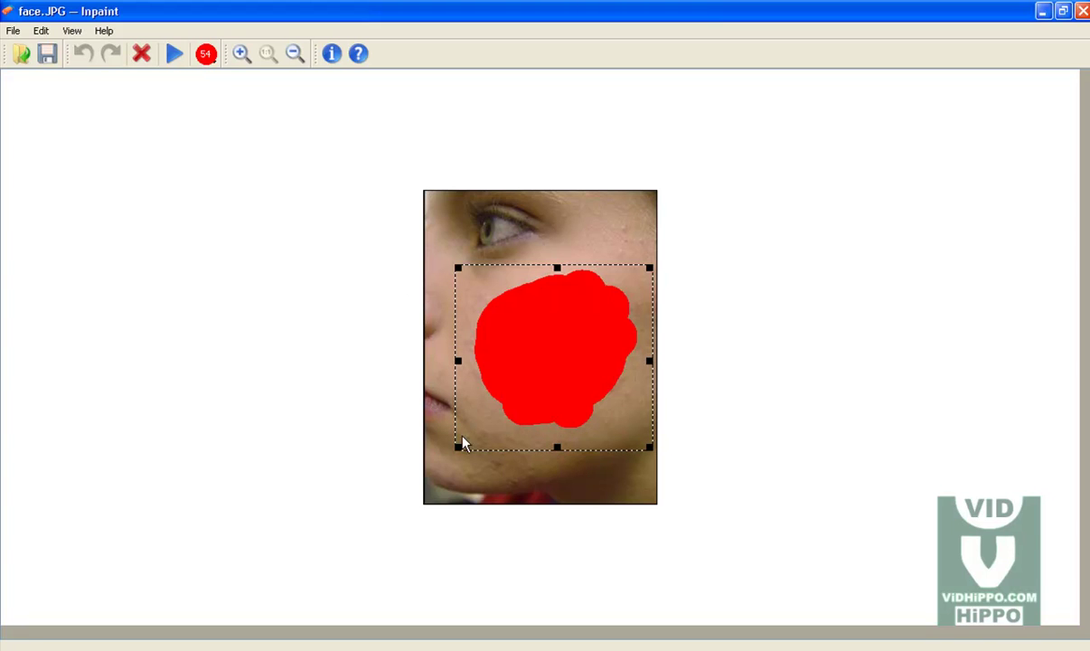
click(174, 56)
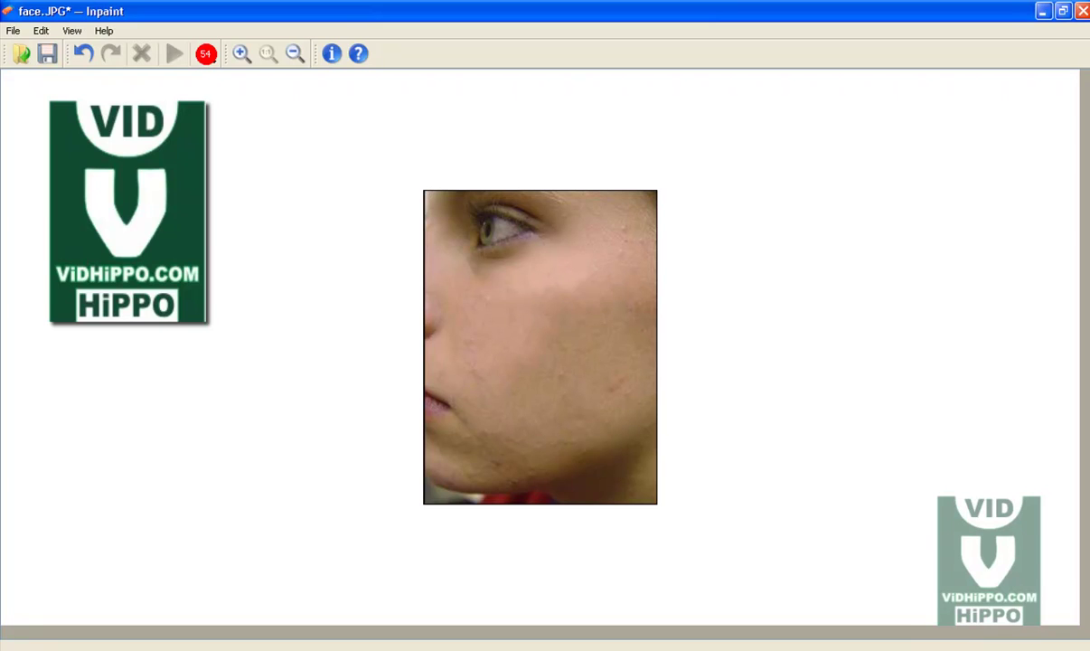
click(47, 56)
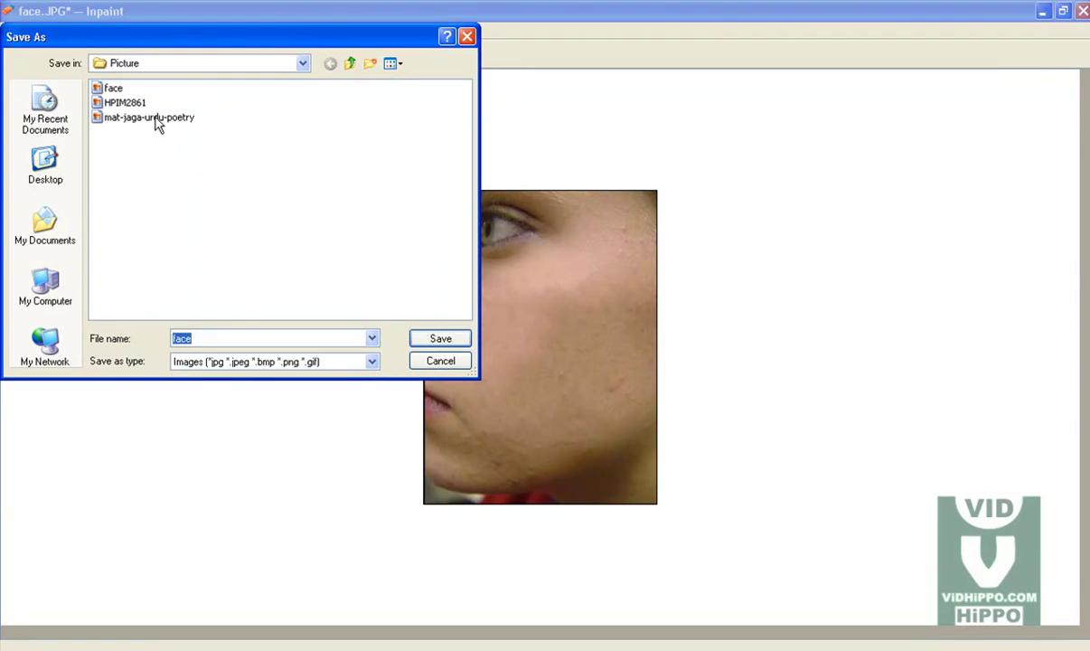
click(450, 364)
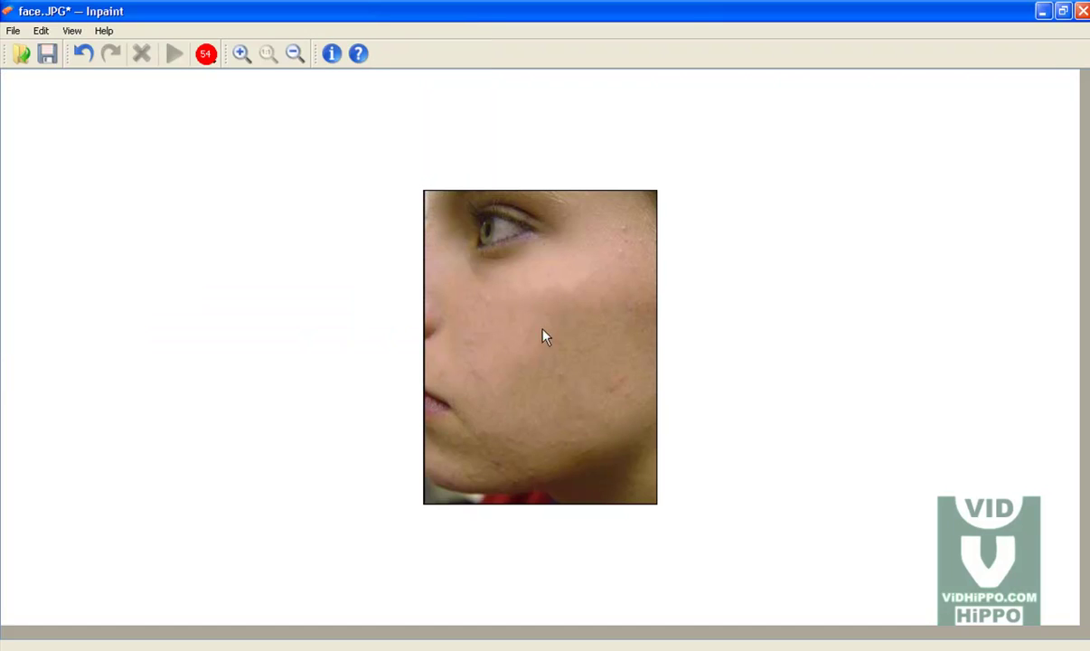
click(623, 229)
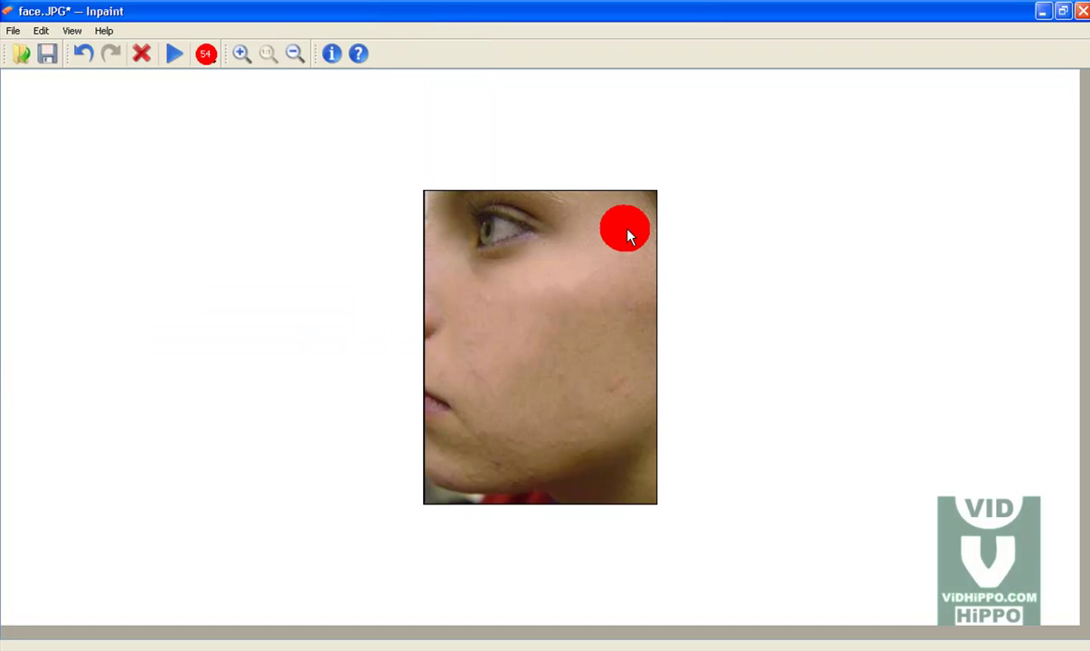
click(150, 58)
- Reduce the marker size to 23, mask the small spots beside the eye and on the chin, and inpaint each one
click(206, 60)
drag(205, 105, 207, 126)
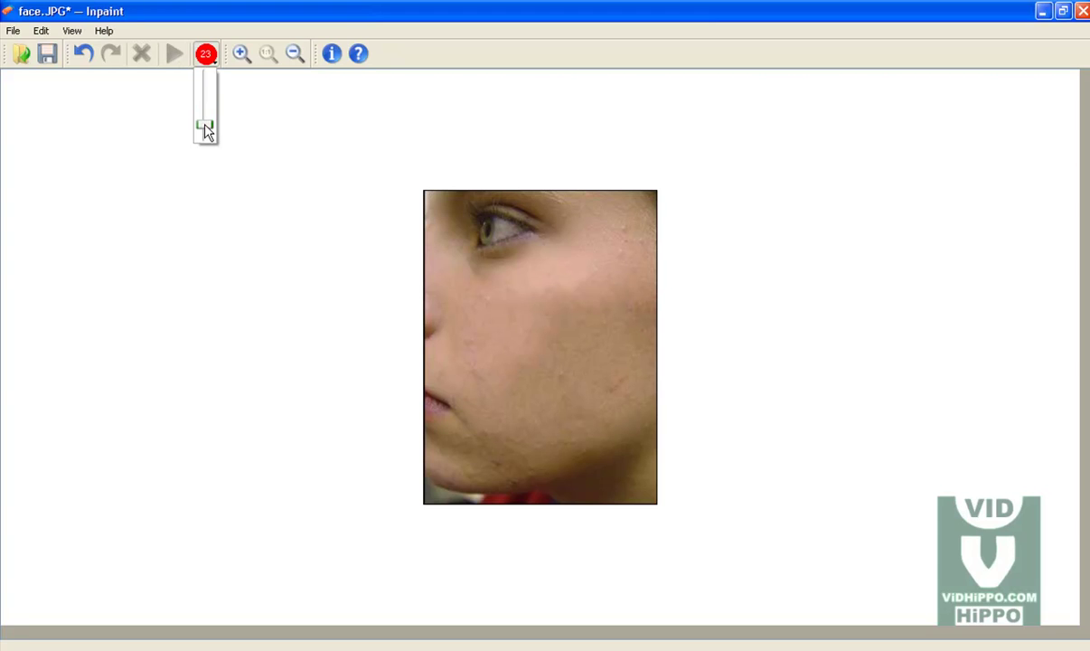
drag(623, 224, 624, 239)
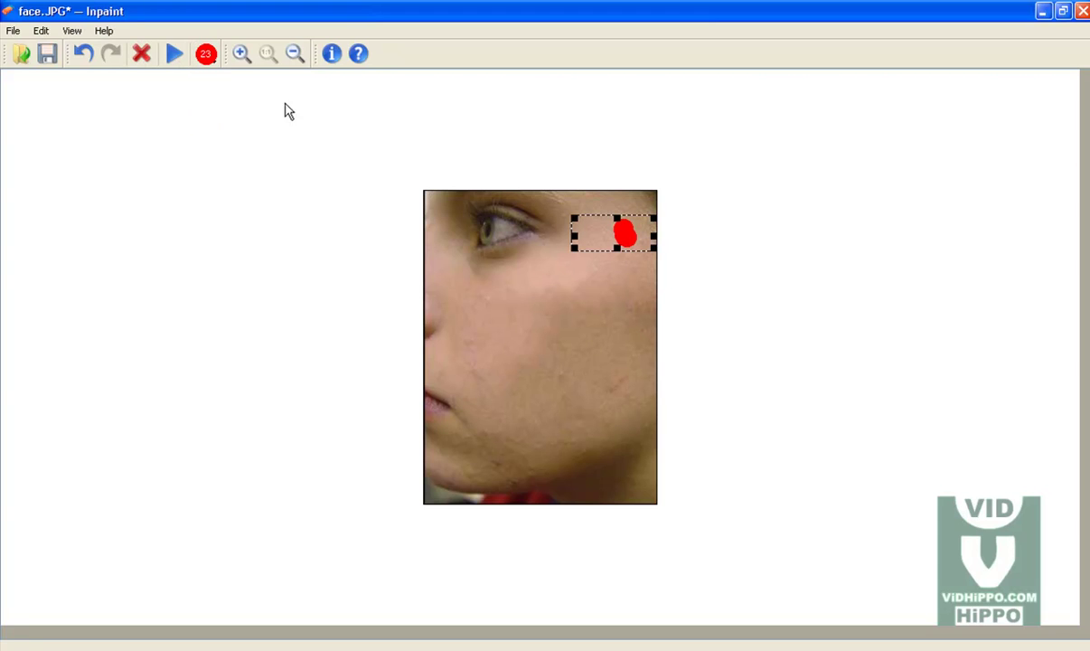
click(174, 54)
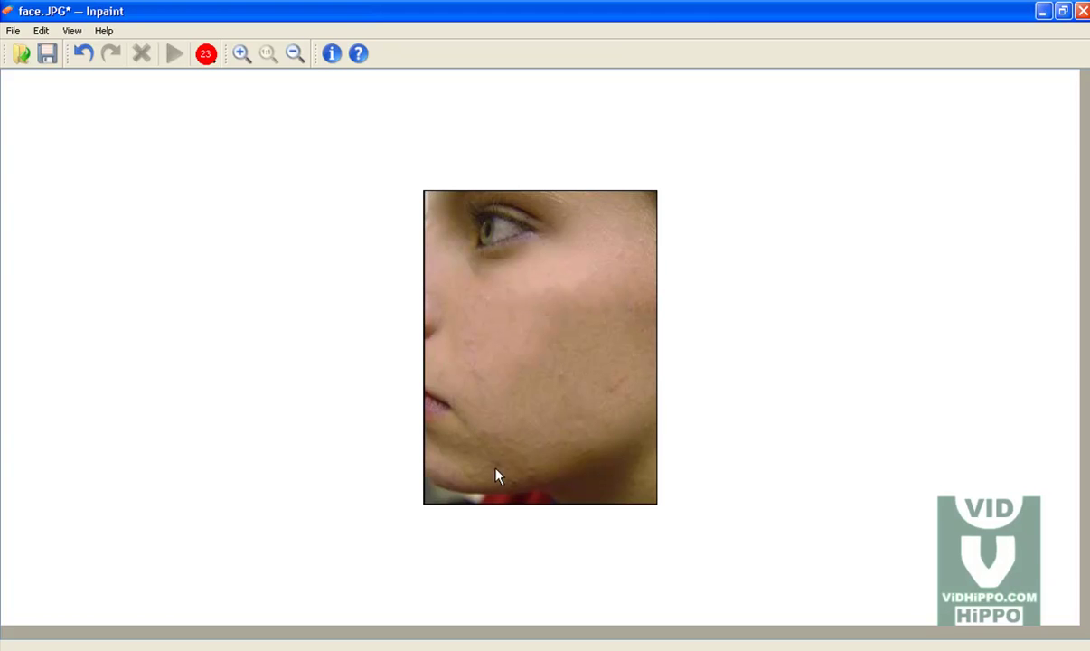
click(497, 462)
click(175, 55)
- Save the retouched picture as face in the watermark folder
click(49, 55)
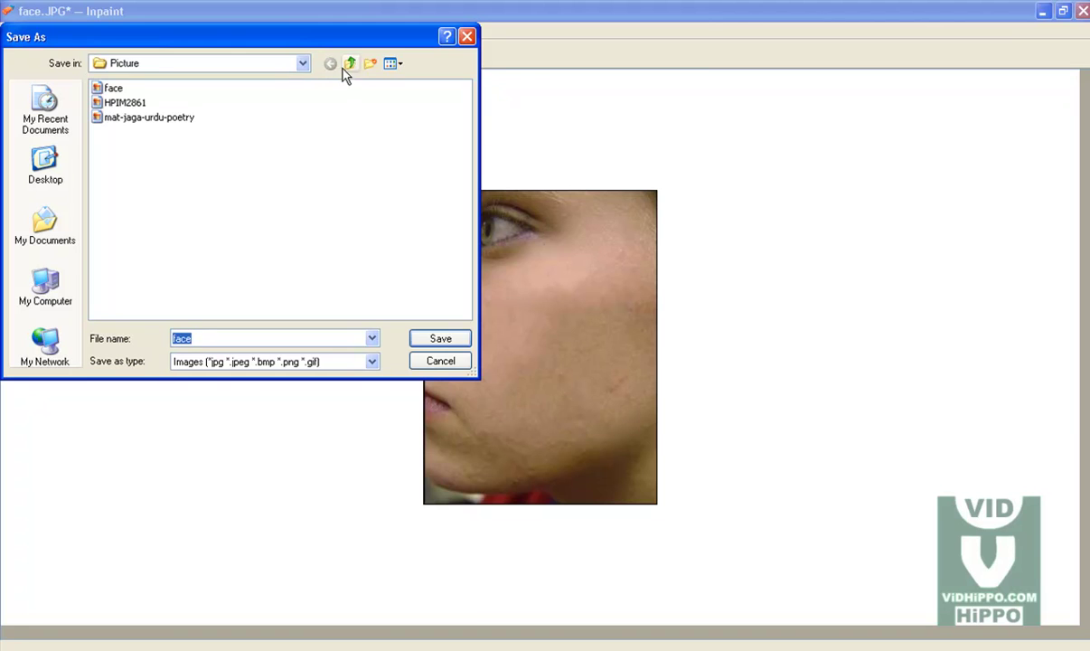
click(348, 65)
double_click(109, 106)
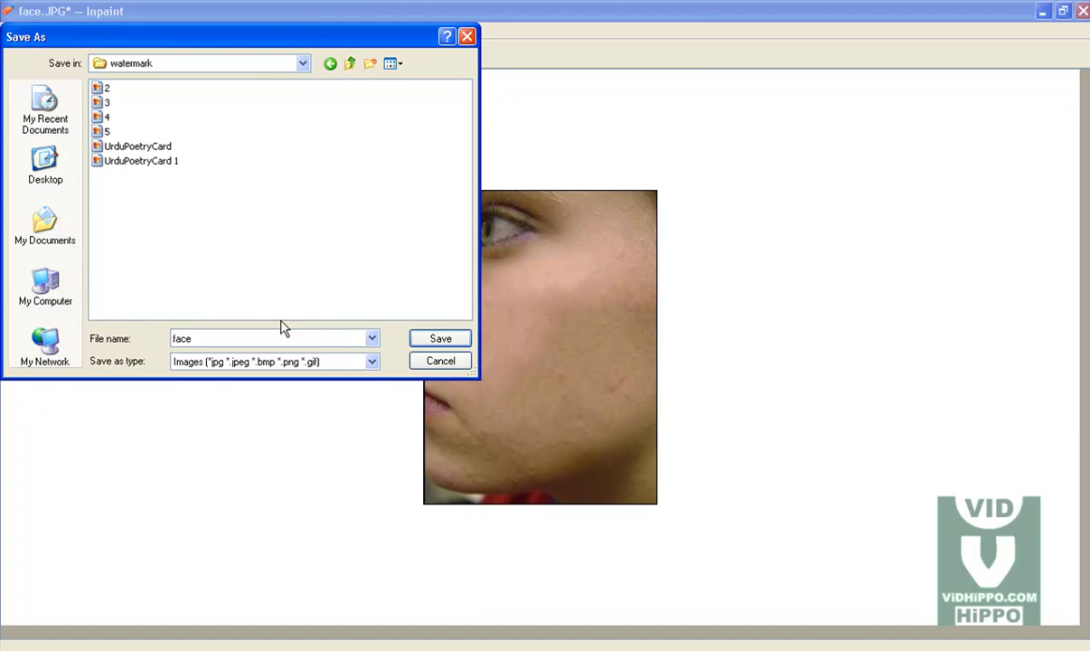
double_click(200, 338)
click(331, 339)
click(440, 341)
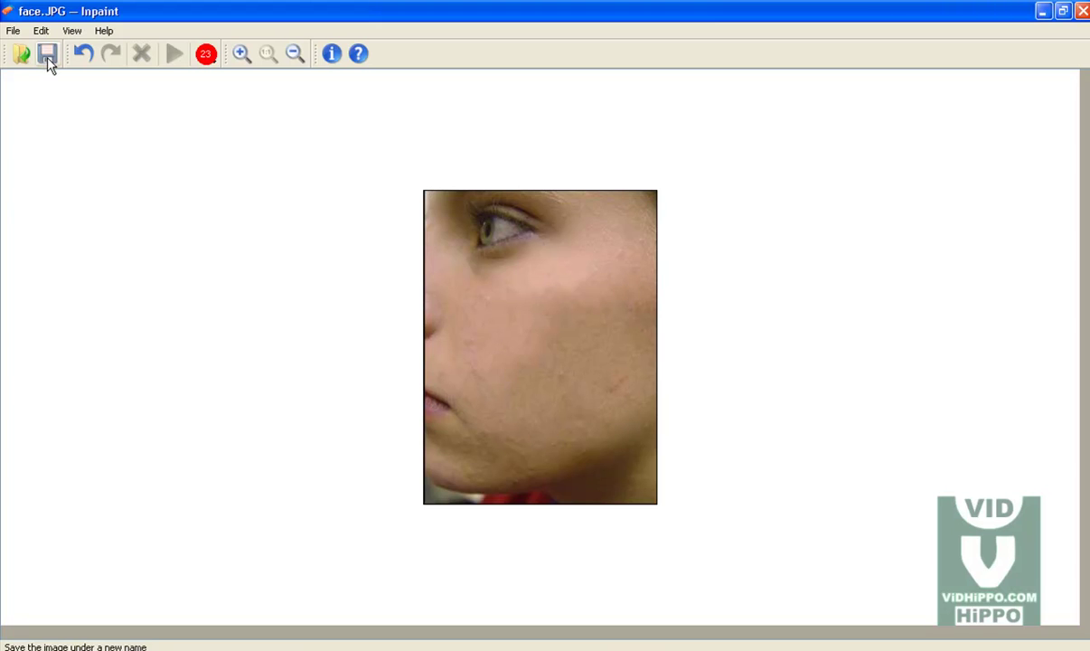
- Switch to the file explorer, rename the retouched picture in the watermark folder to face1 and bring the original face picture in beside it
key(alt+Tab)
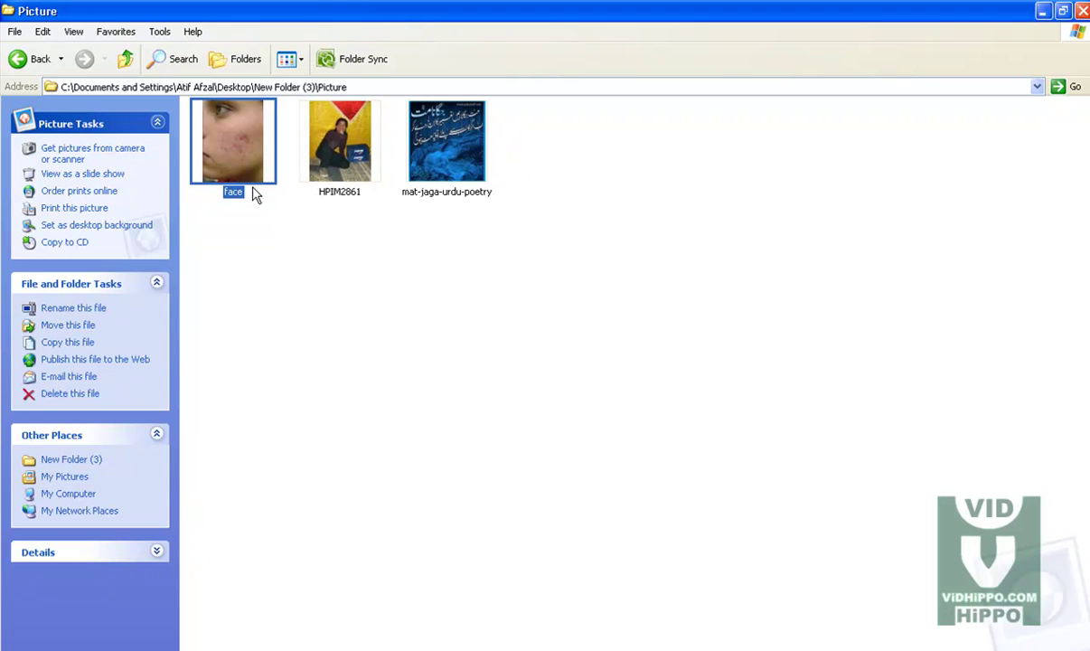
click(32, 59)
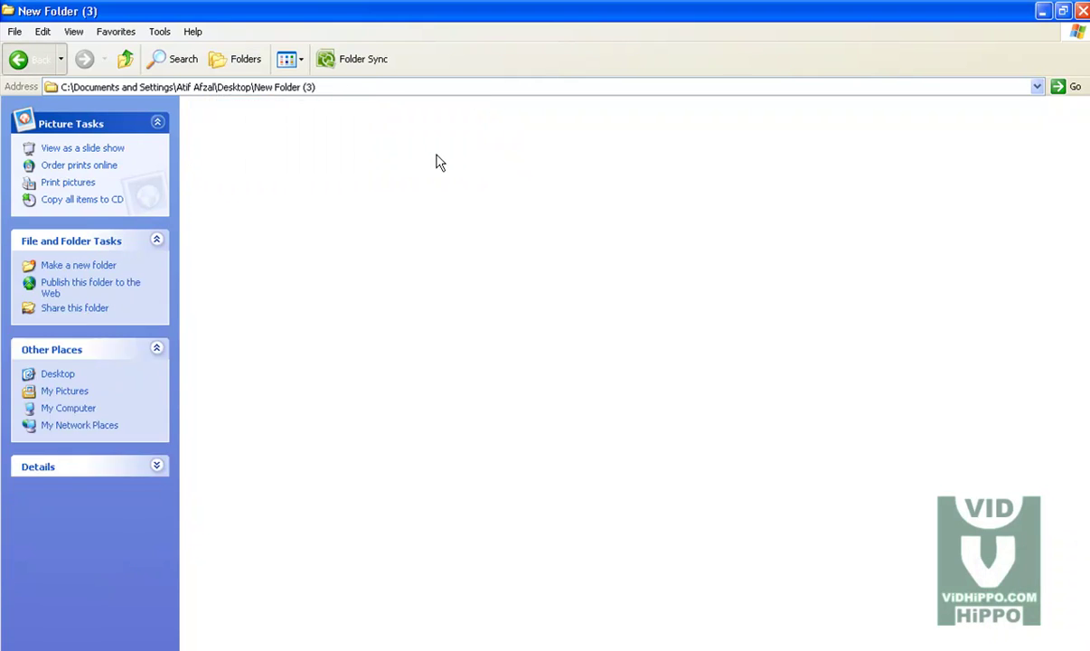
double_click(325, 149)
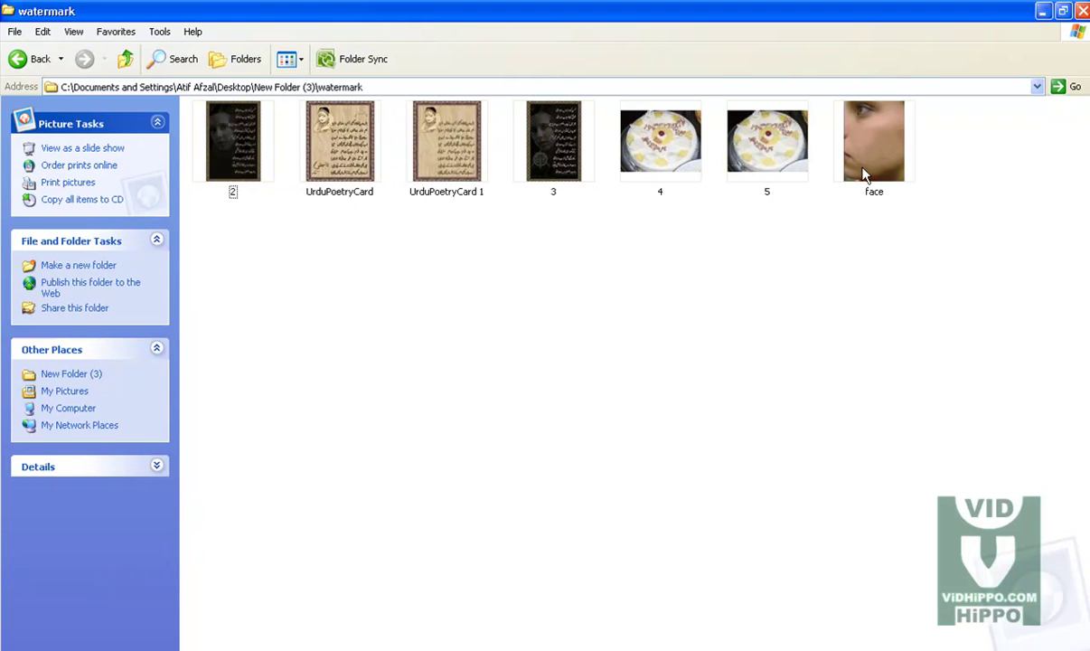
click(866, 168)
key(F2)
key(End)
text(1)
key(Return)
click(861, 331)
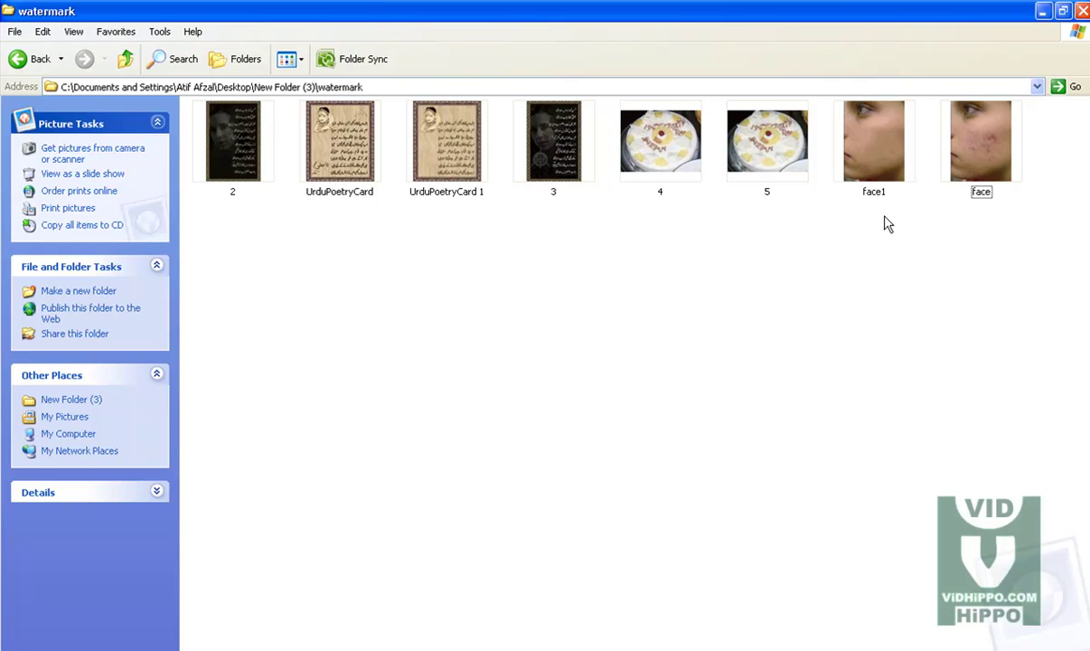
- Compare the original face picture with the retouched face1 by switching back and forth between them in the picture viewer
double_click(974, 108)
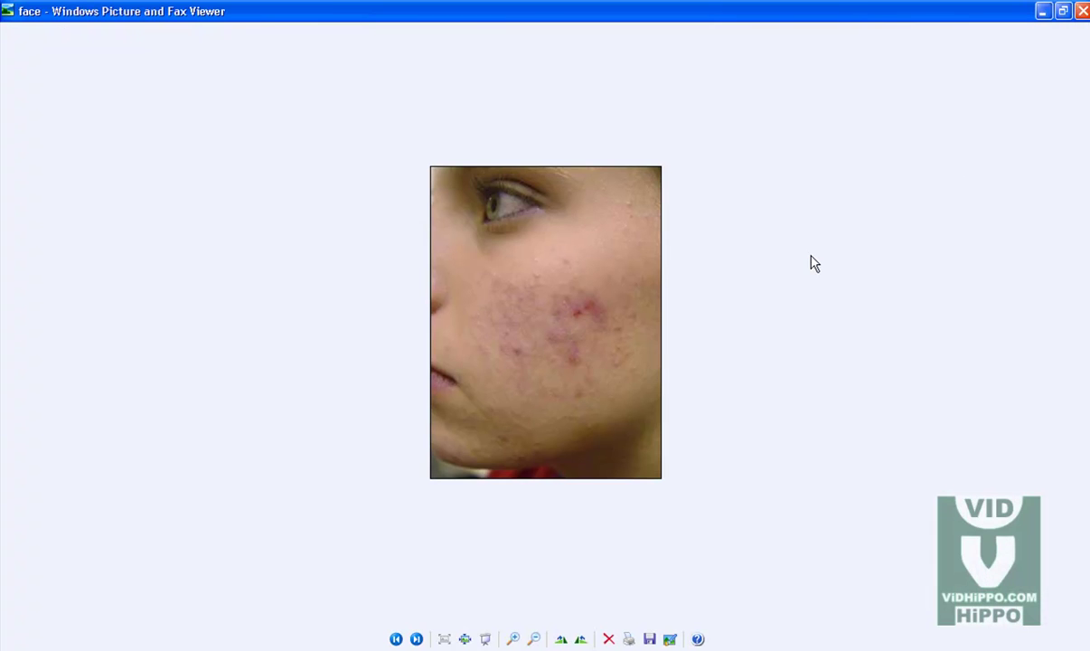
key(Right)
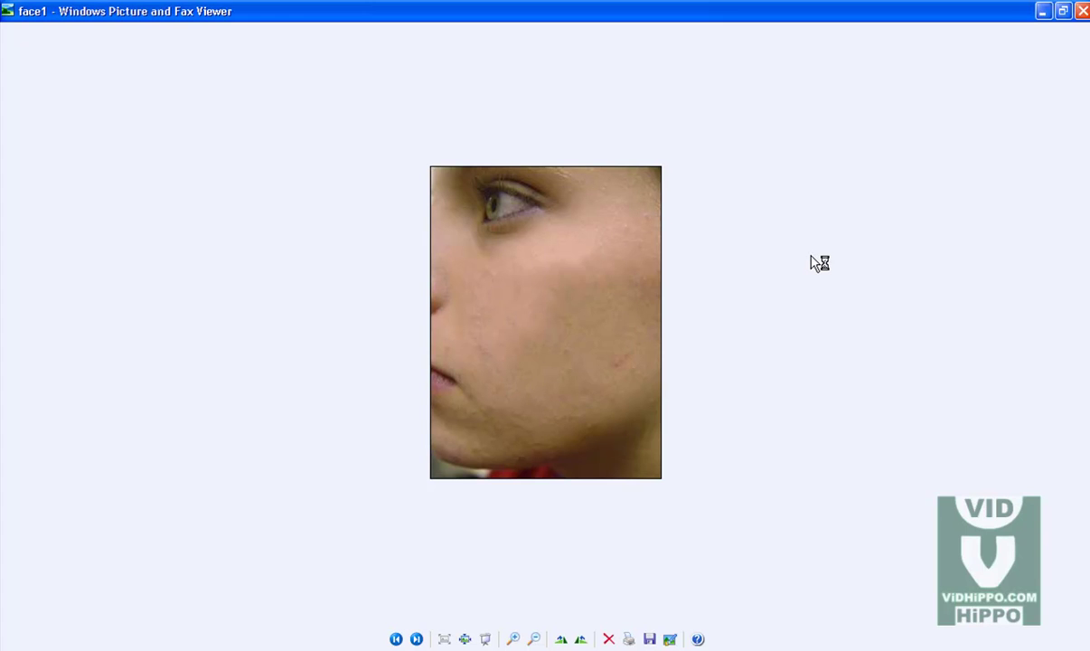
key(Left)
key(Right)
key(Left)
key(Right)
click(1082, 11)
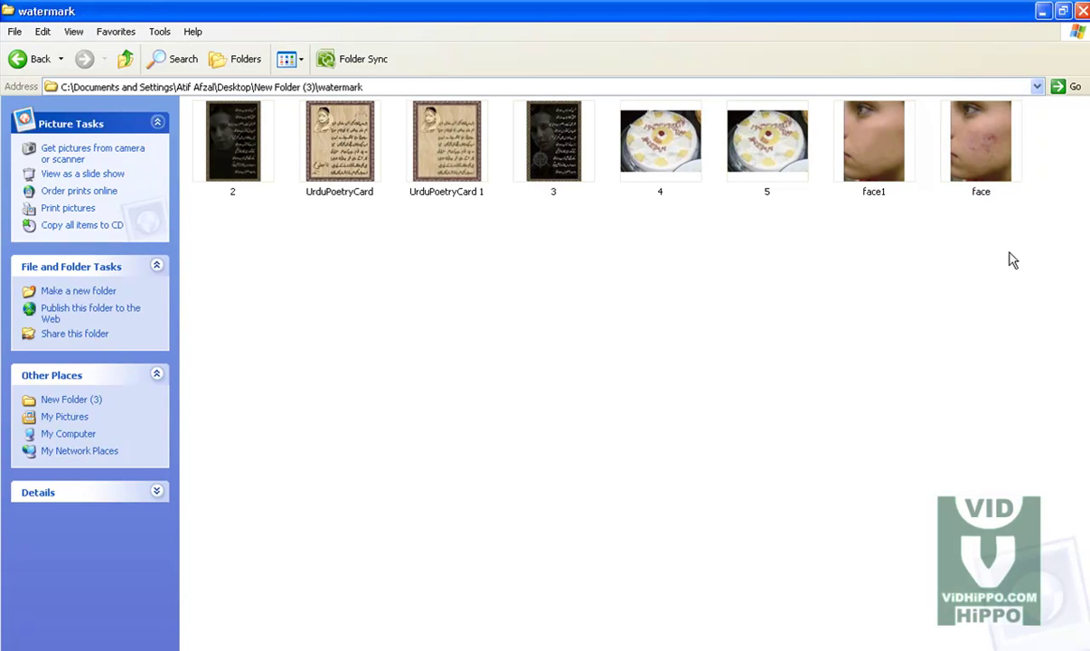
- Load HPIM2861 from the Picture folder into Inpaint and enlarge the area with the two Pepsi crates
click(34, 58)
double_click(244, 168)
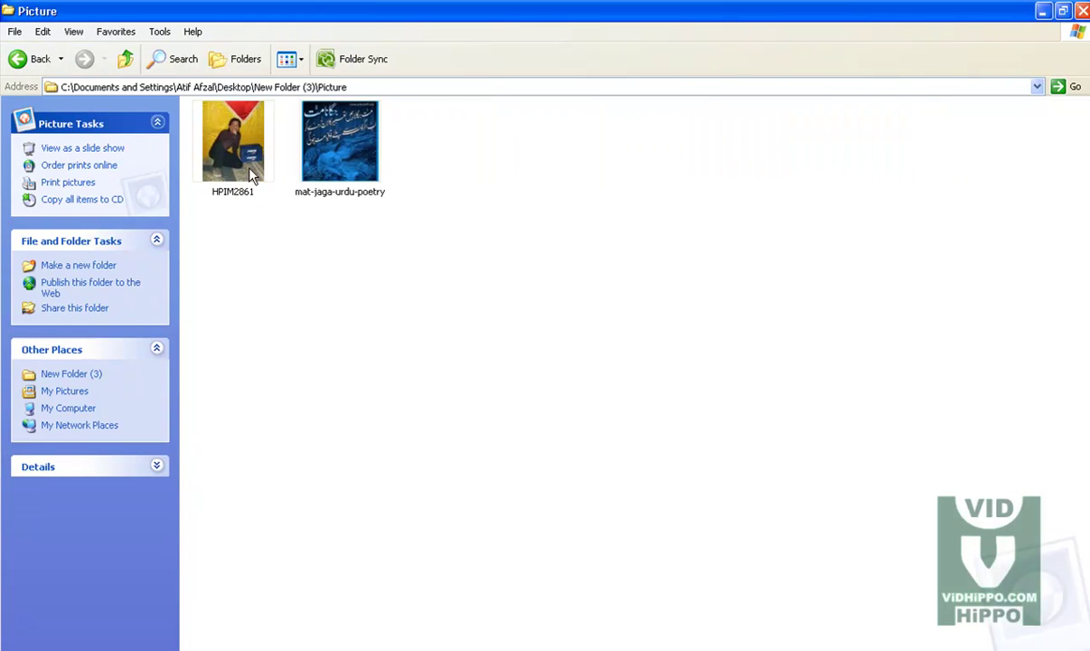
drag(250, 172, 531, 432)
drag(1084, 271, 1085, 516)
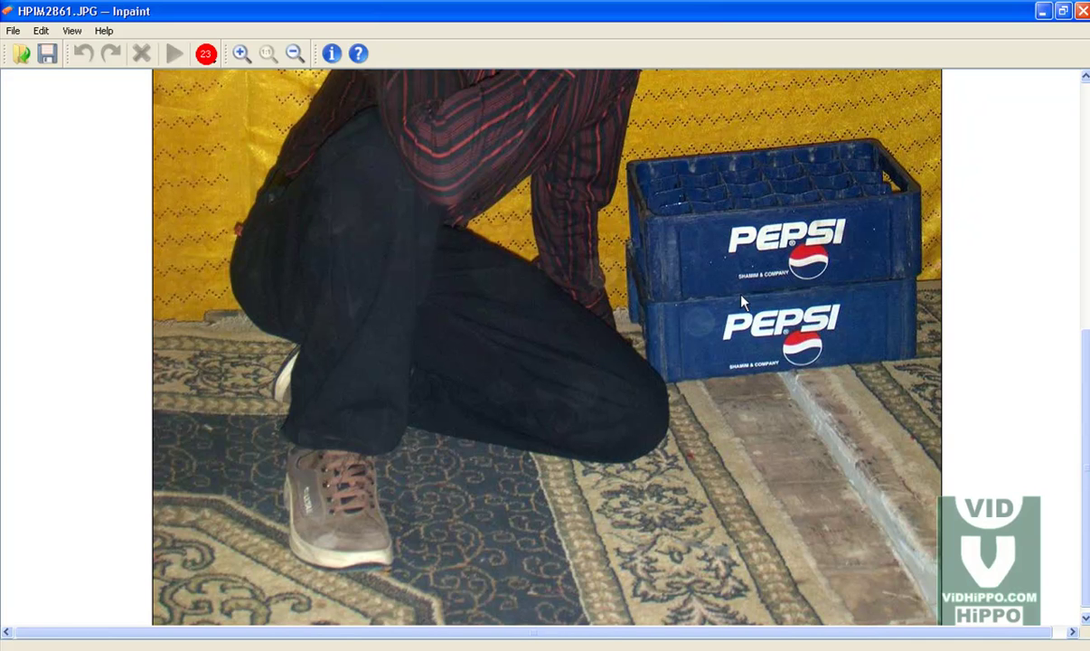
click(294, 53)
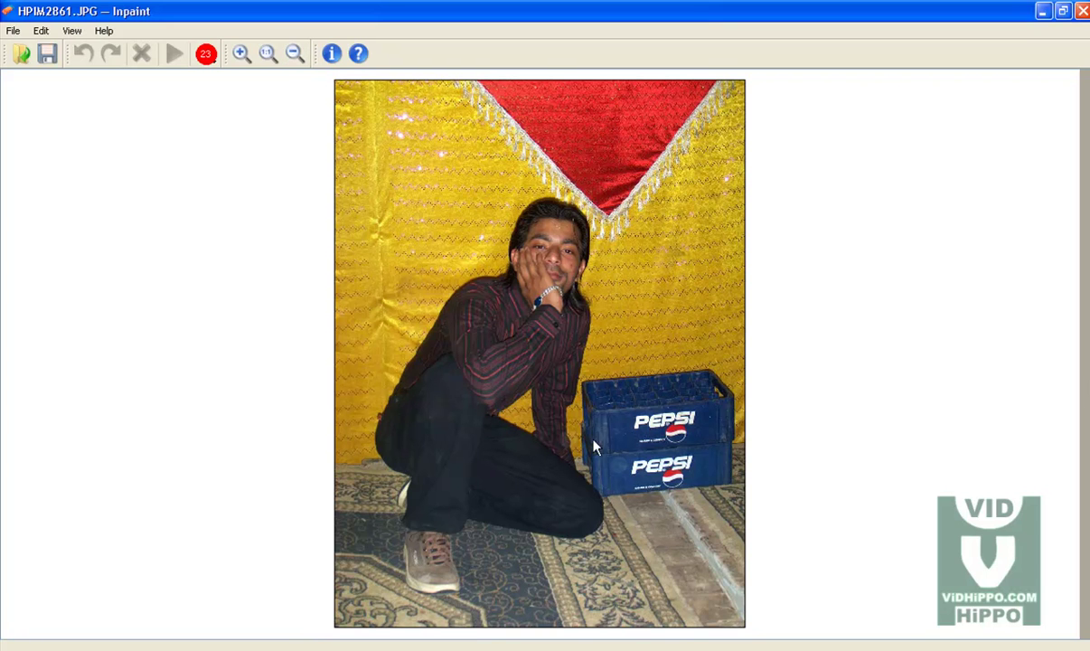
click(241, 54)
scroll(868, 455, down, 5)
click(242, 54)
scroll(966, 355, down, 3)
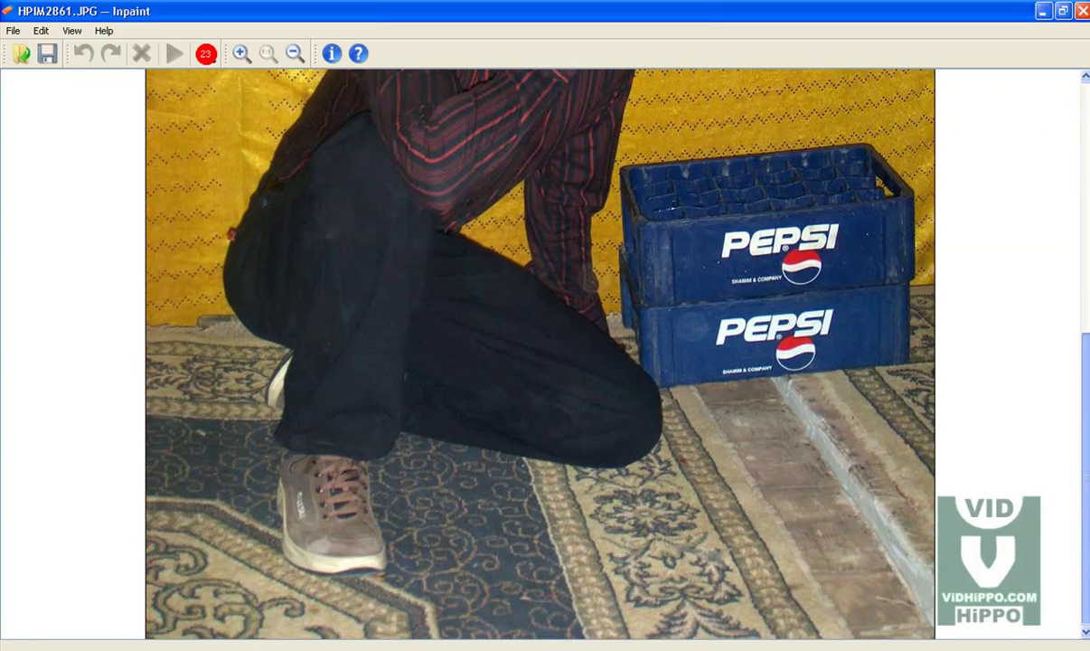
- Set the marker size to 45 and mask the whole upper Pepsi crate
click(206, 55)
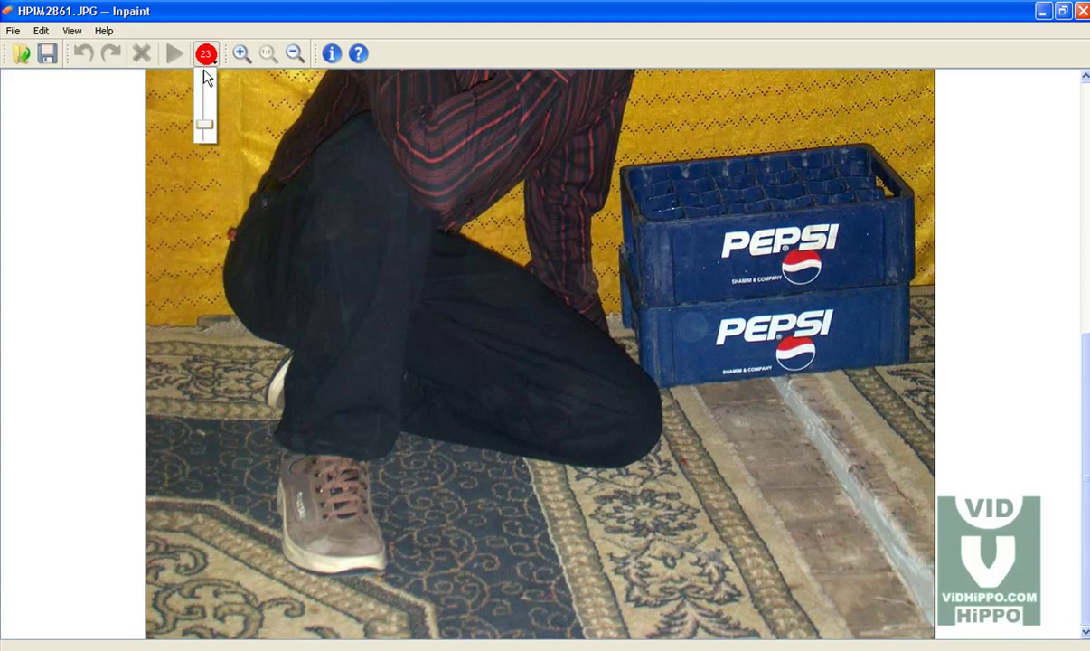
drag(204, 123, 204, 109)
drag(673, 230, 742, 233)
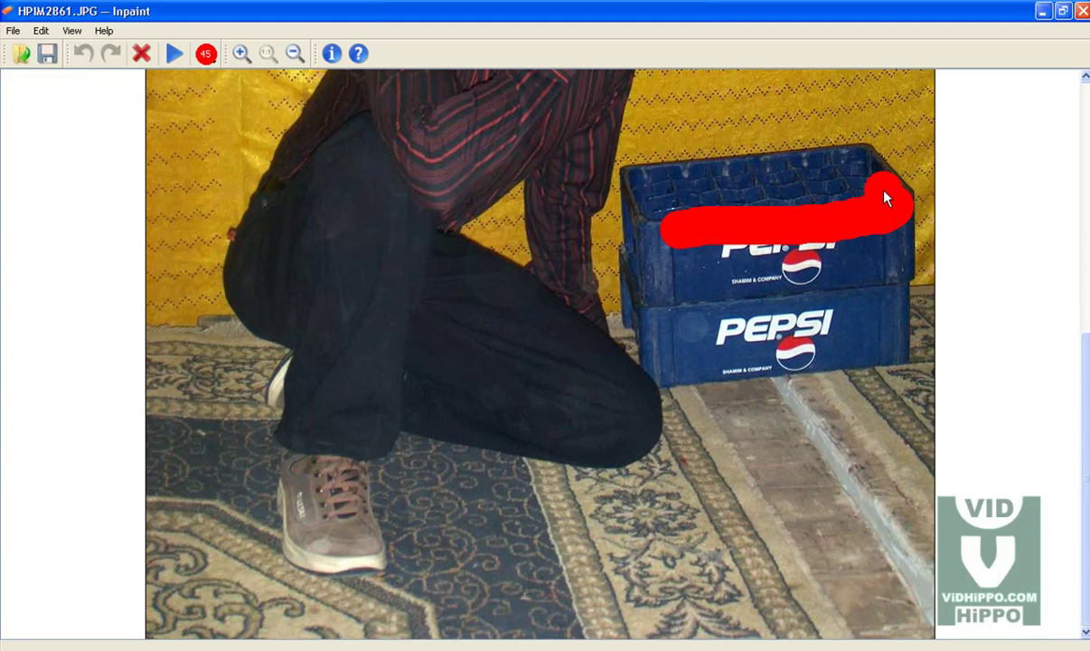
drag(872, 175, 872, 171)
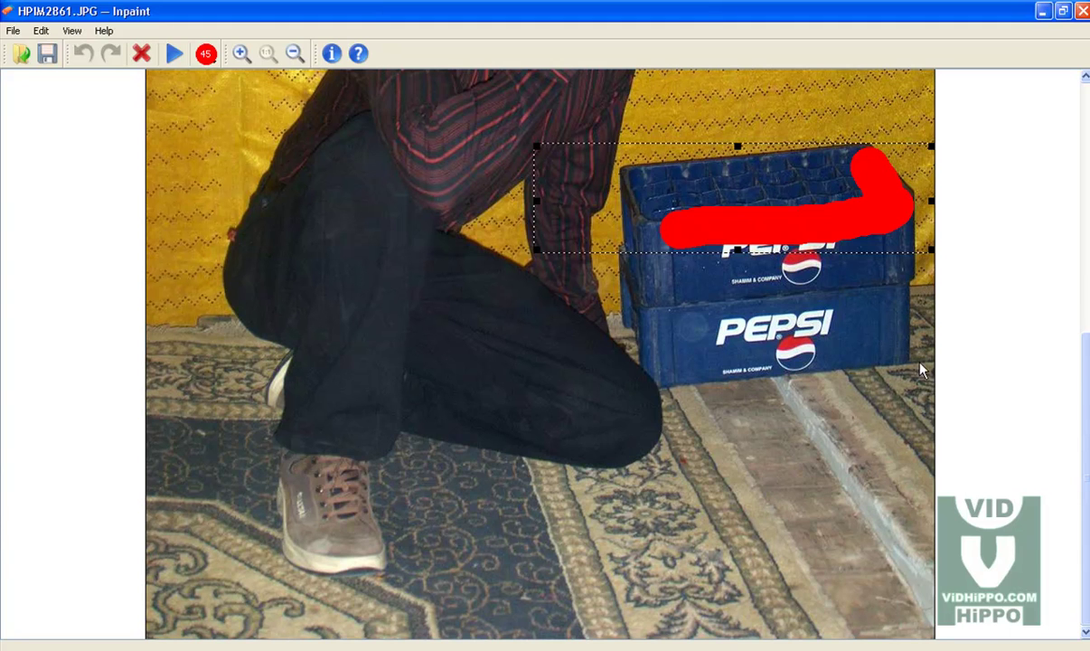
click(741, 205)
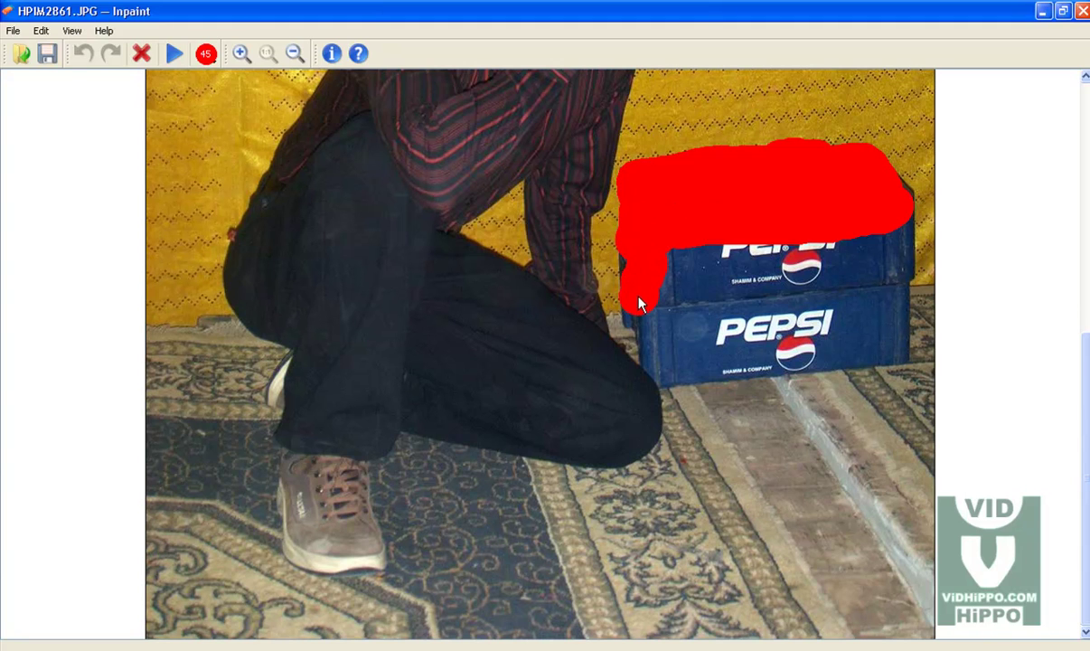
mouse_move(651, 292)
mouse_down()
mouse_move(686, 278)
mouse_move(695, 264)
mouse_move(678, 261)
mouse_move(850, 256)
mouse_up()
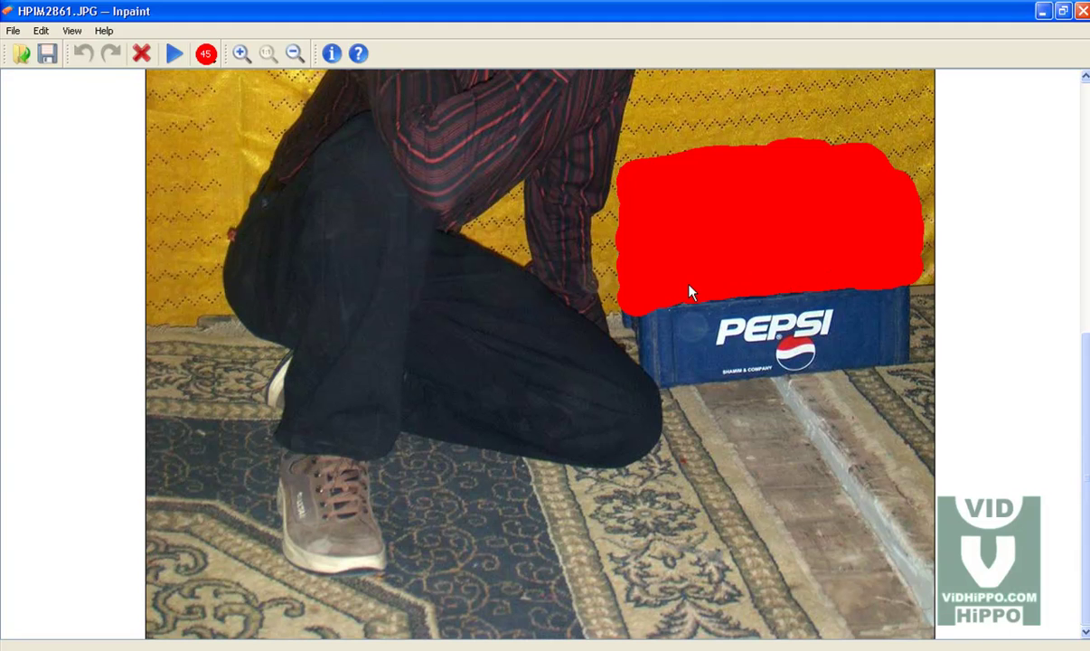
drag(682, 286, 682, 286)
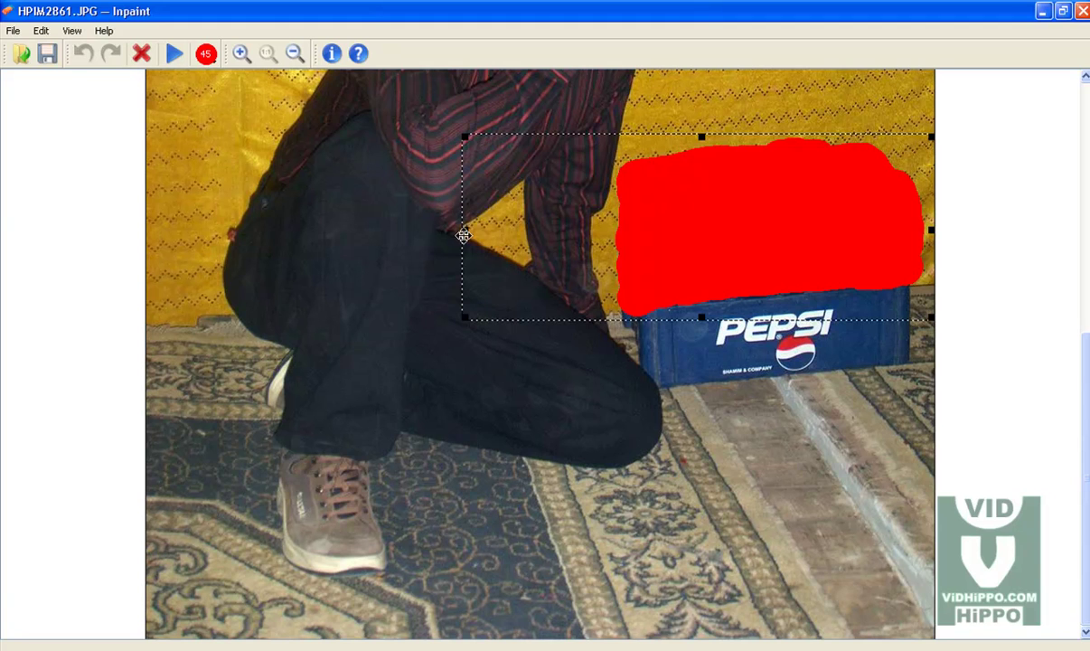
- Limit the source area to the yellow curtain beside the man, extending it above the crate mask, and run the inpainting
drag(464, 230, 670, 230)
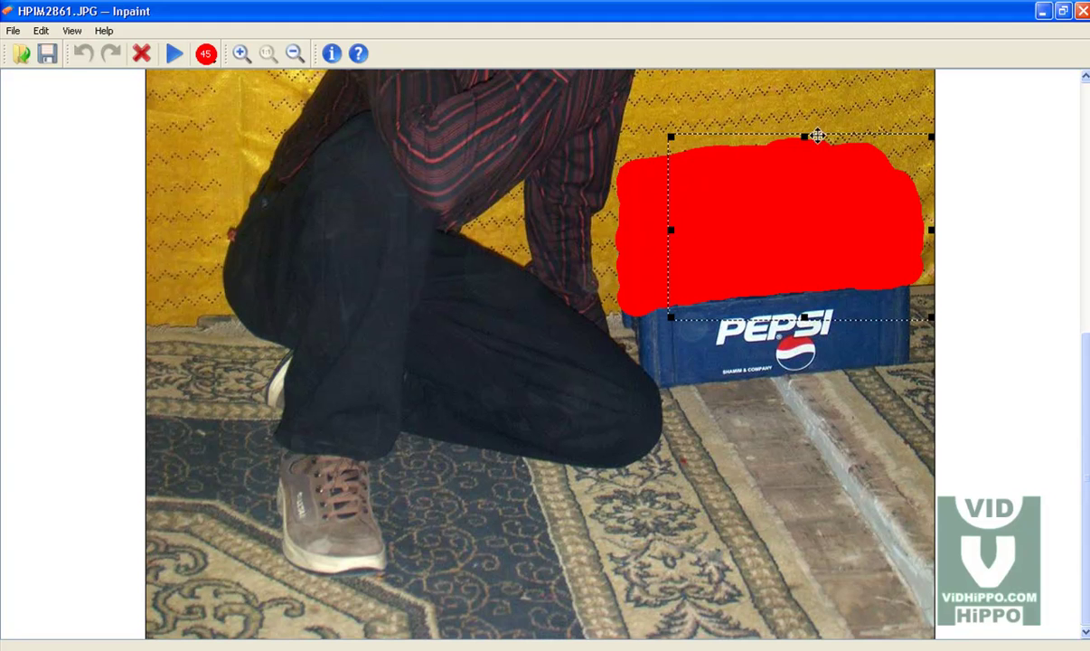
drag(804, 134, 803, 79)
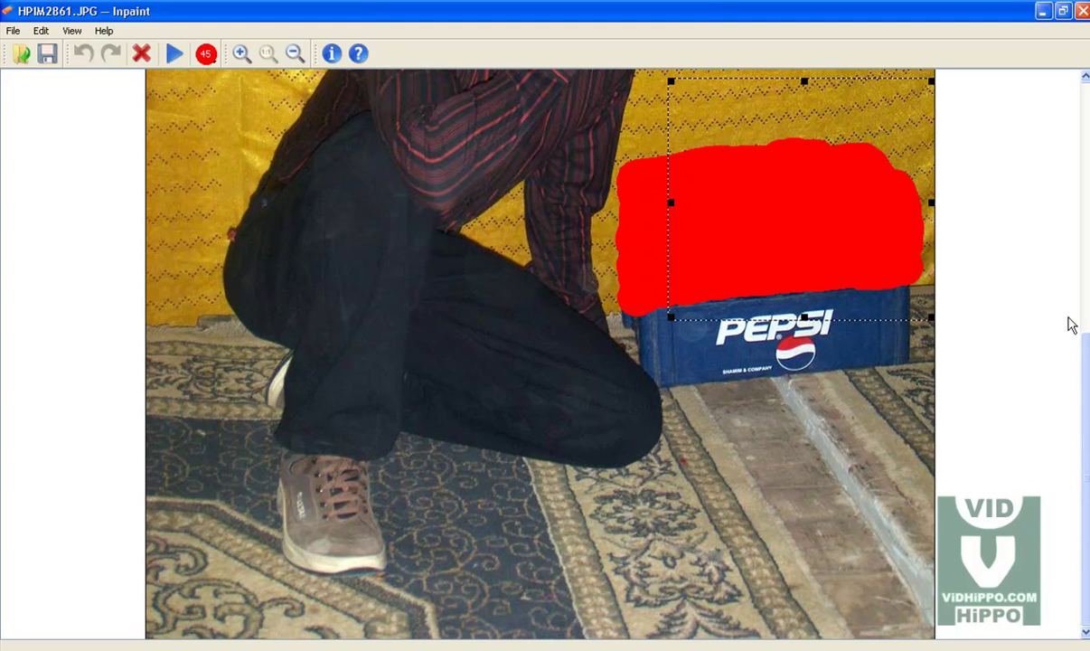
scroll(1041, 331, up, 2)
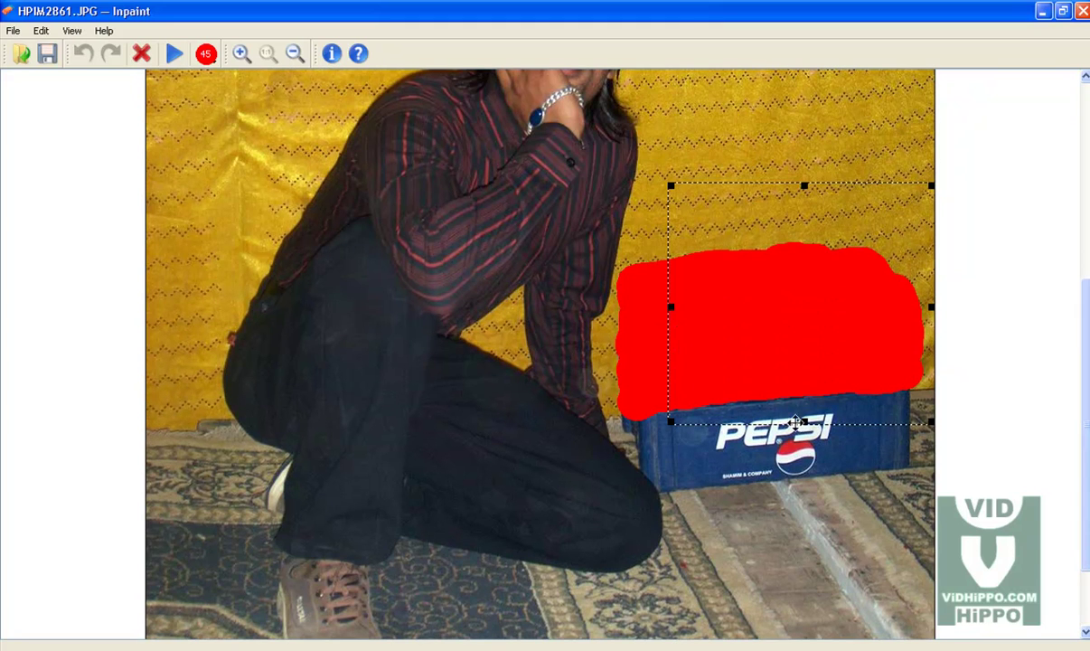
drag(803, 420, 804, 384)
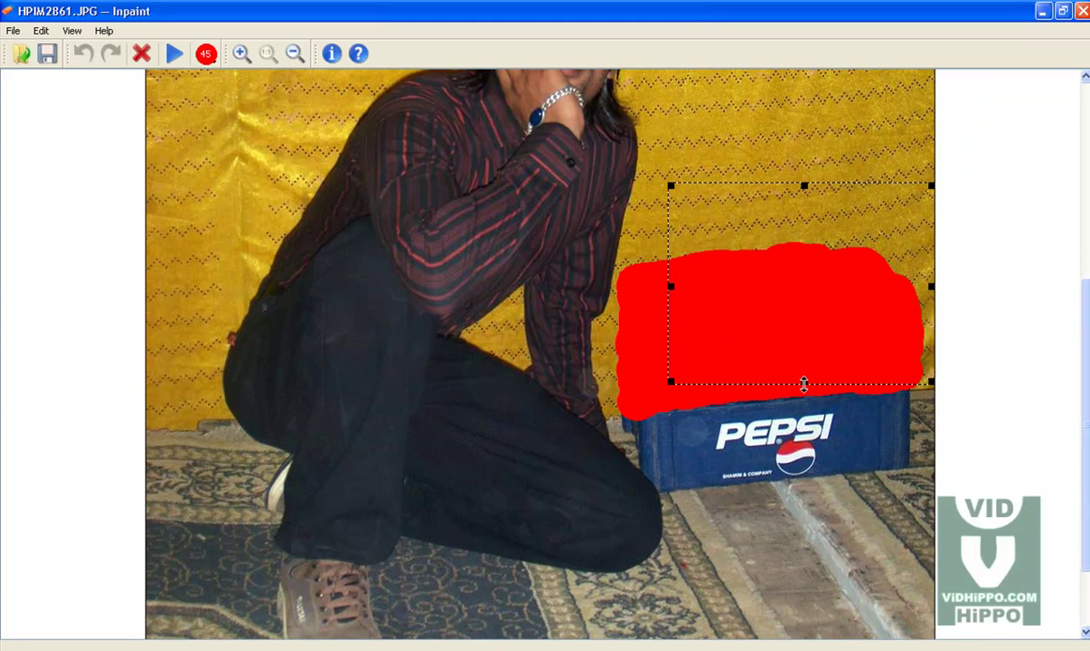
drag(803, 185, 803, 160)
drag(670, 273, 638, 273)
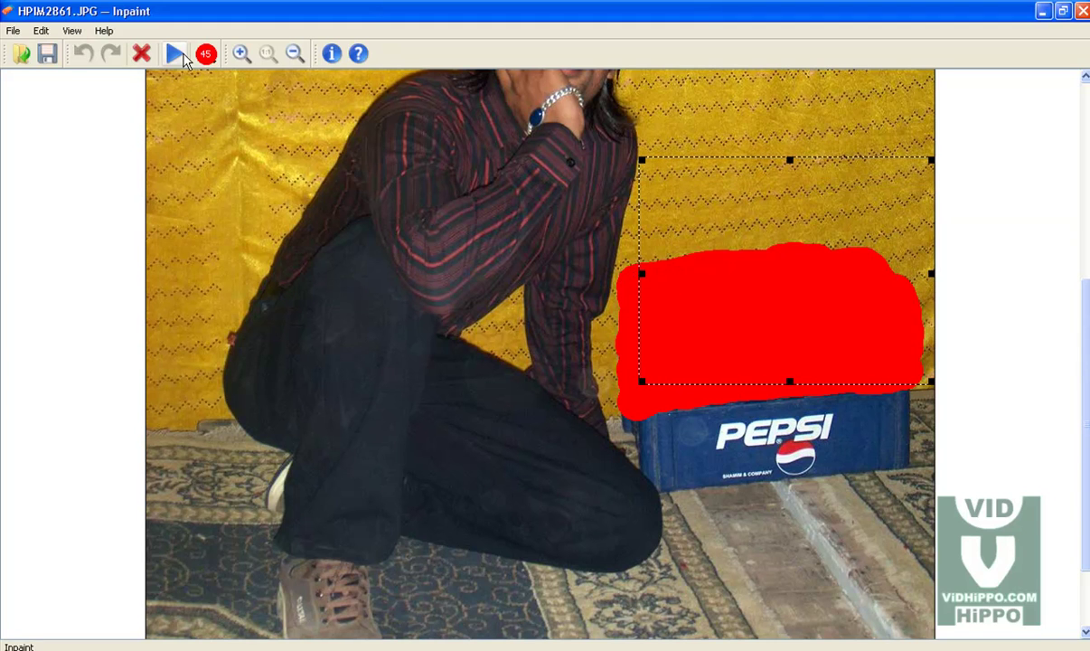
click(173, 56)
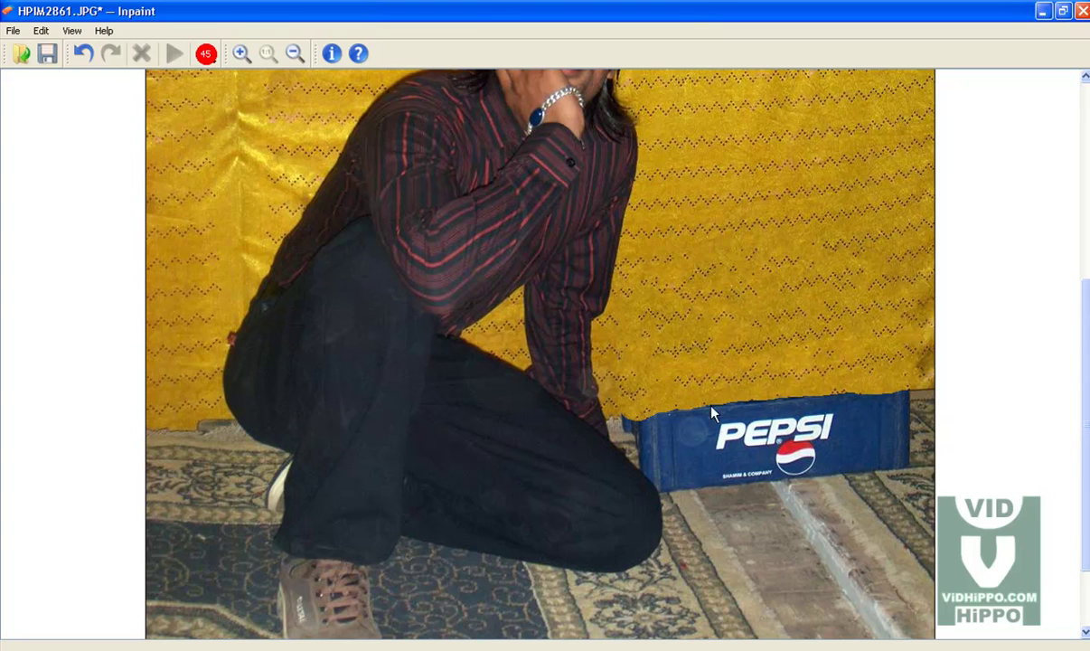
mouse_move(649, 436)
mouse_down()
mouse_move(661, 424)
mouse_move(840, 419)
mouse_move(909, 427)
mouse_move(897, 458)
mouse_up()
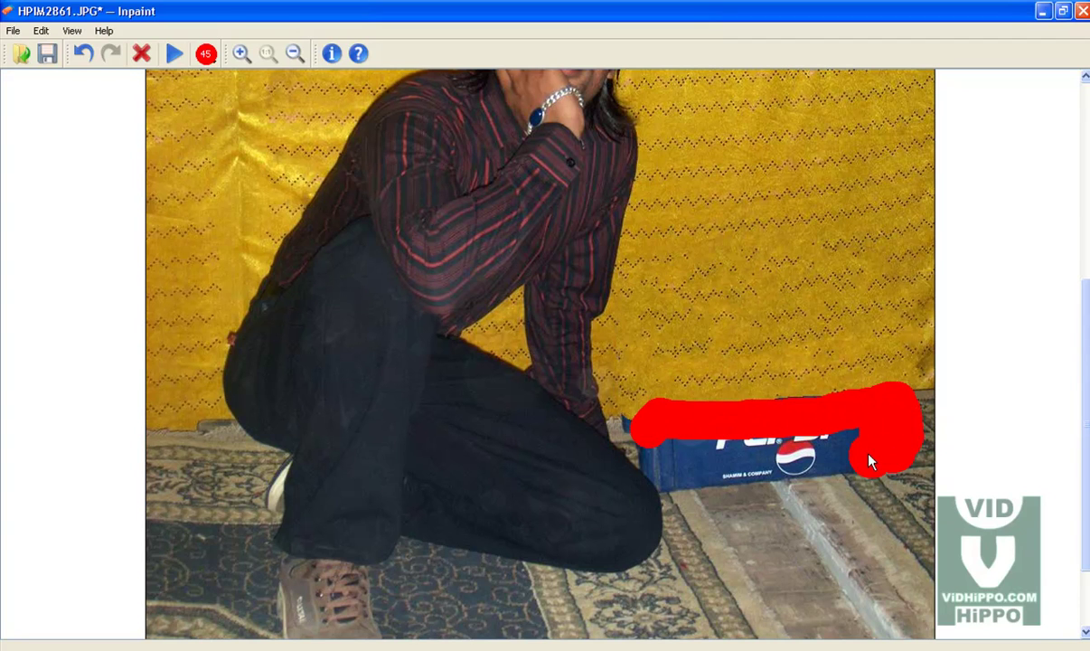
mouse_move(789, 411)
mouse_down()
mouse_move(775, 390)
mouse_move(832, 452)
mouse_up()
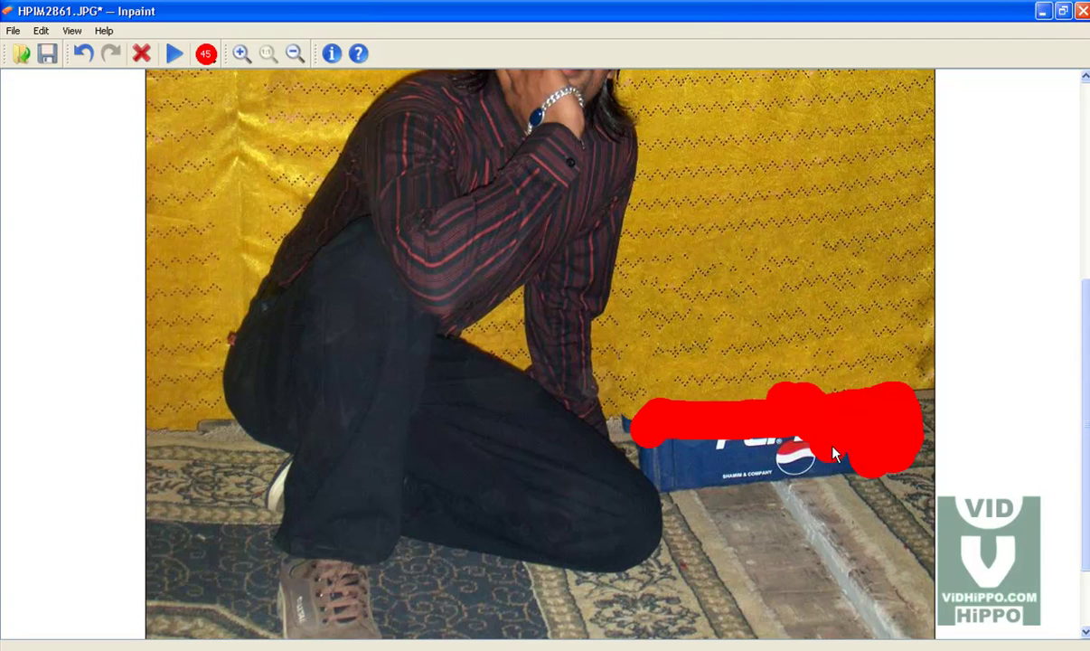
drag(721, 475, 702, 470)
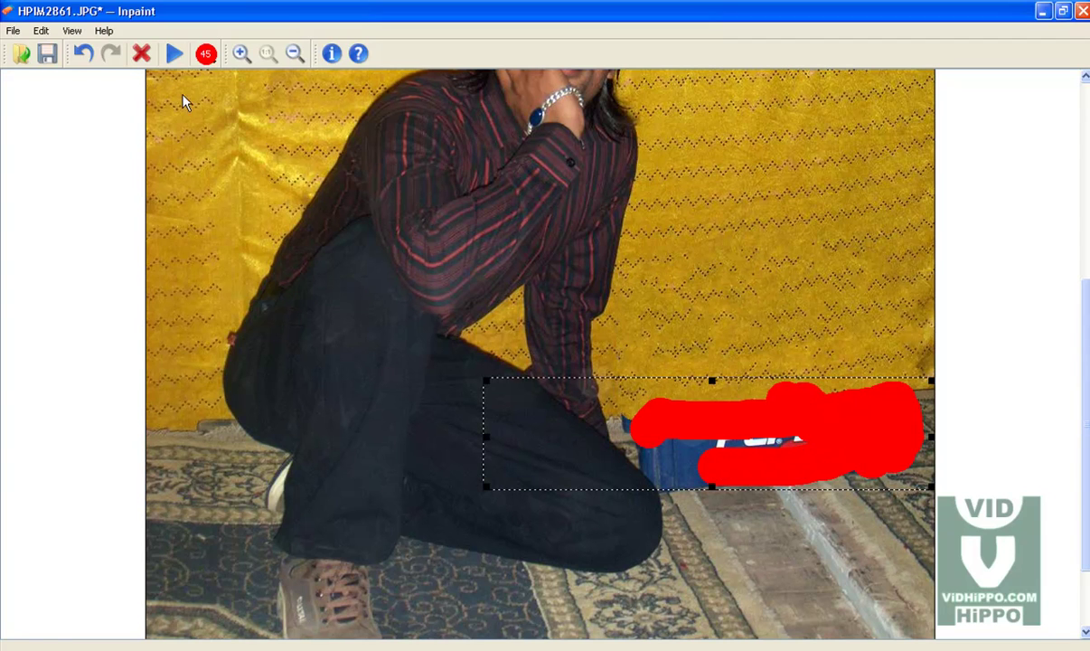
click(142, 59)
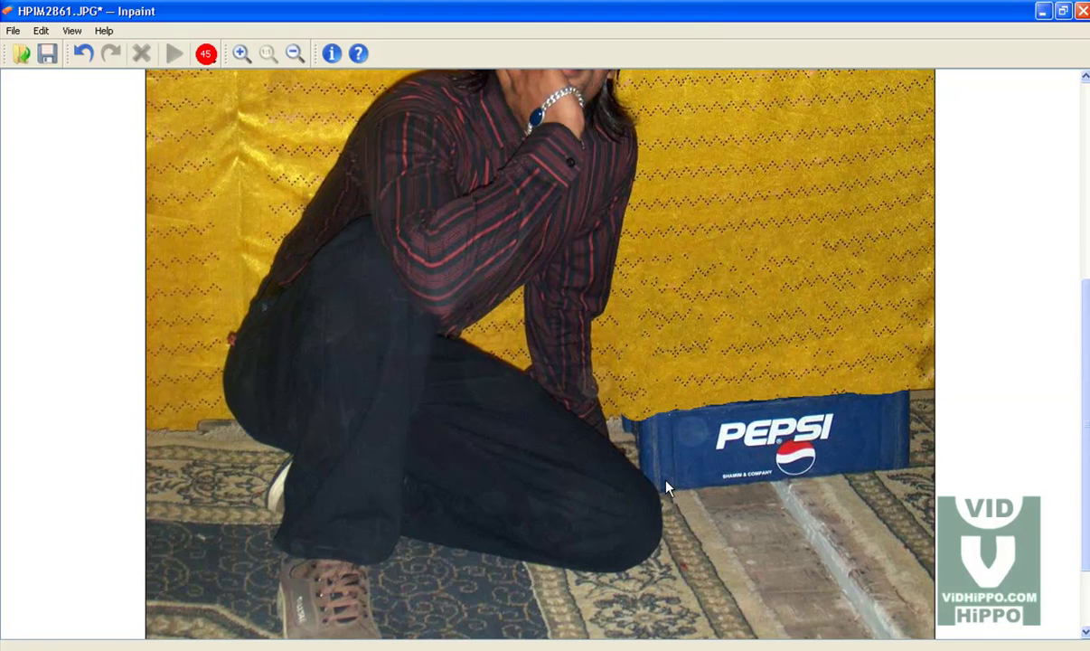
- Mask the remaining lower Pepsi crate from the man's knee to its far side
drag(666, 488, 670, 481)
drag(639, 437, 802, 431)
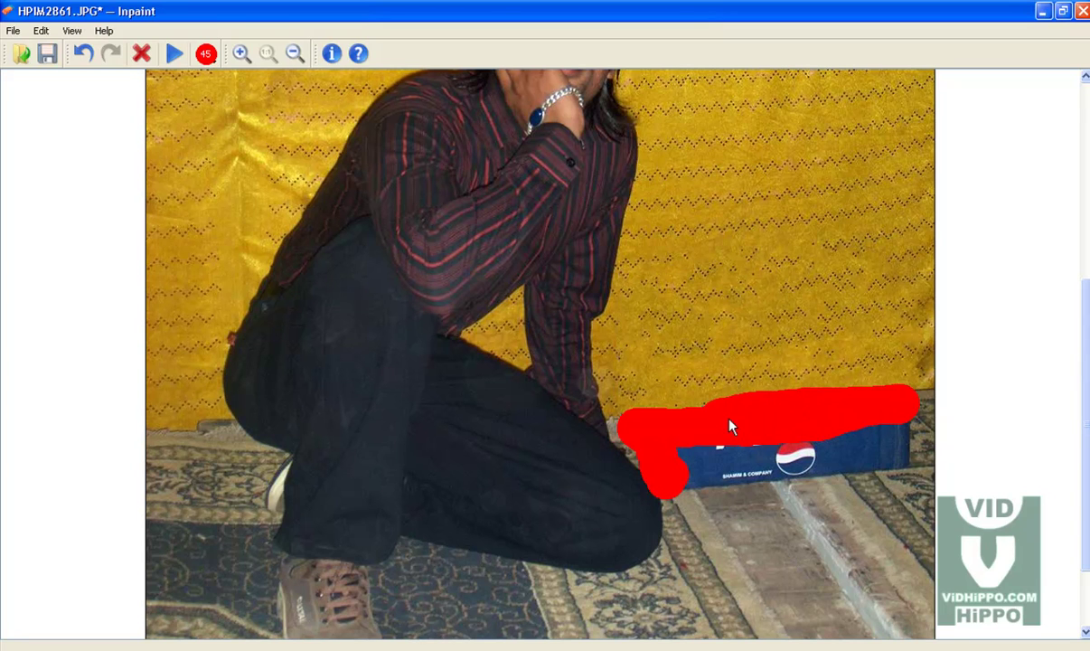
mouse_move(897, 445)
mouse_down()
mouse_move(888, 459)
mouse_move(723, 470)
mouse_up()
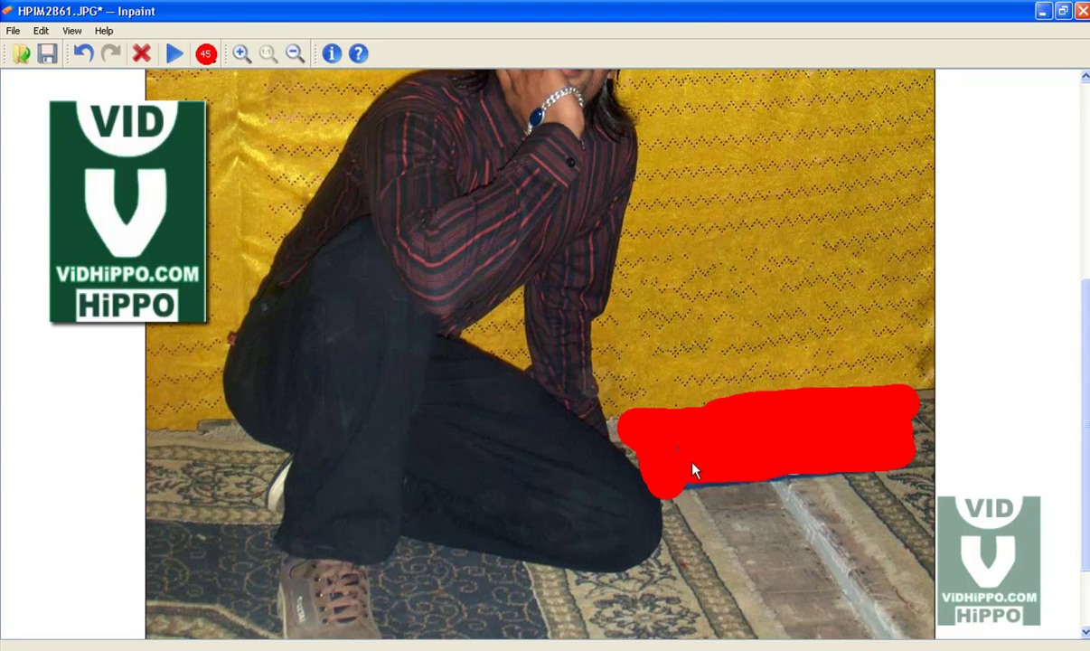
click(854, 462)
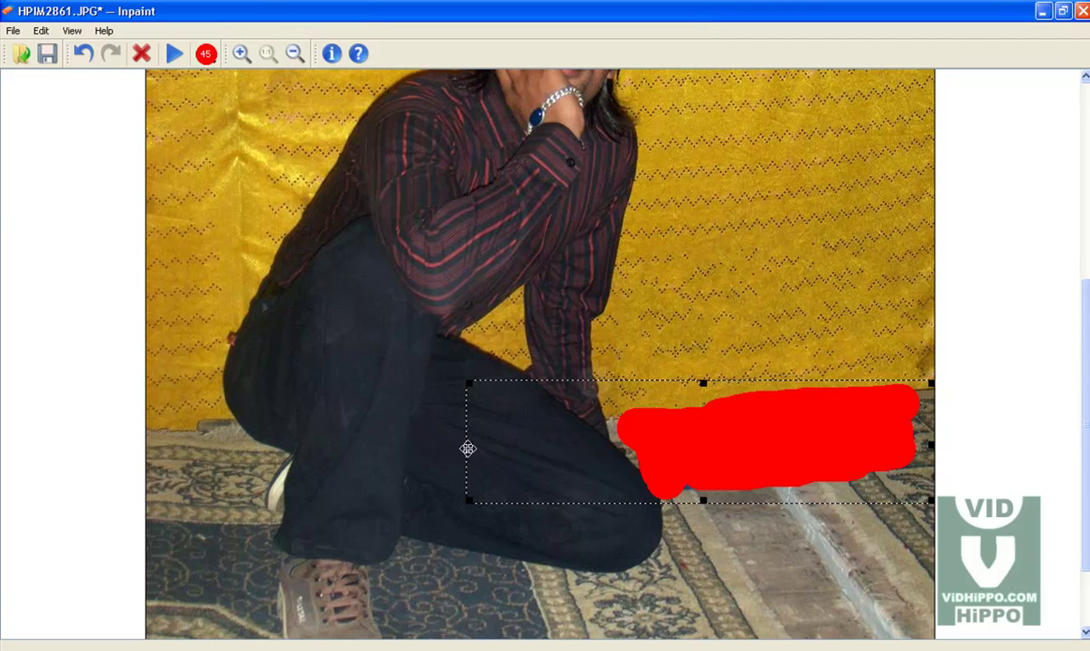
- Limit the source area to the floor beside the knee, below the curtain and extended downward, and run the inpainting
drag(467, 447, 664, 458)
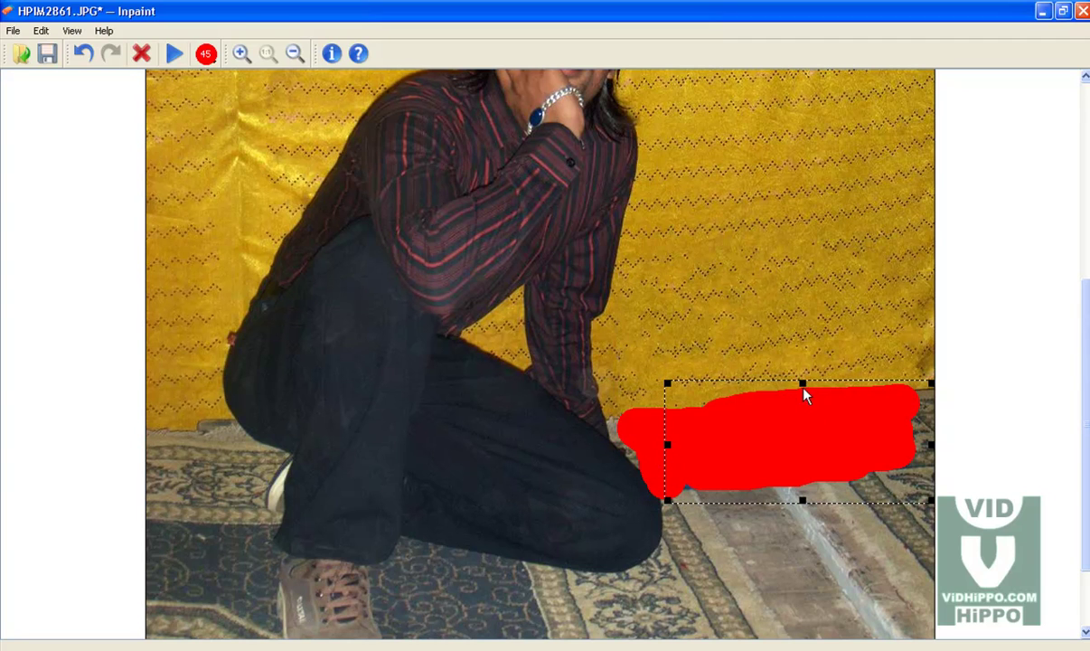
drag(802, 382, 803, 412)
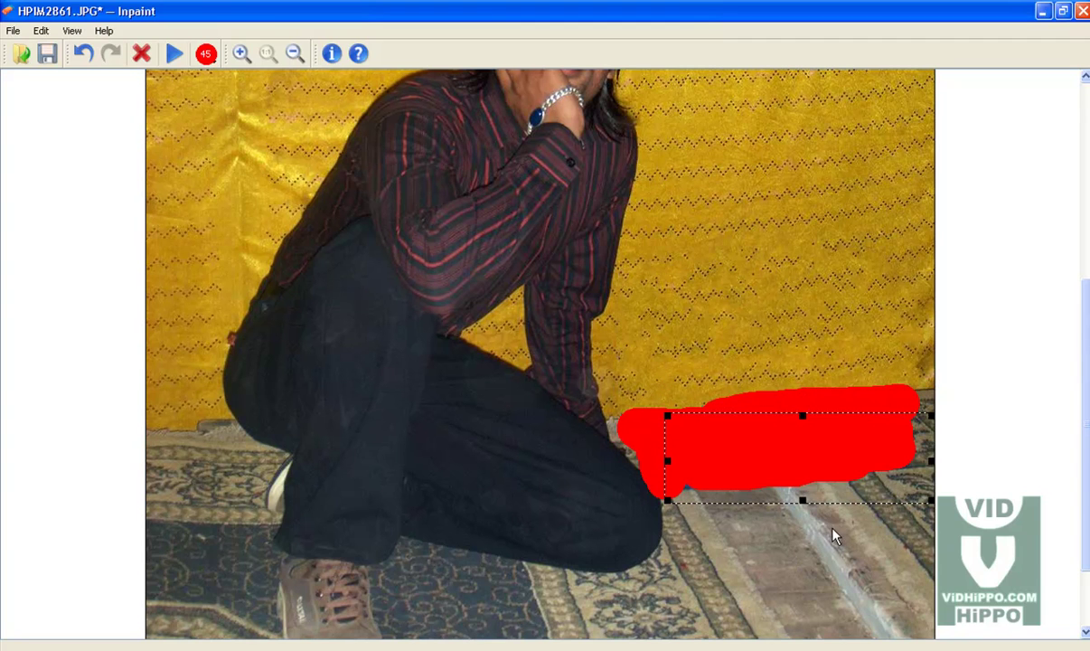
drag(801, 499, 804, 550)
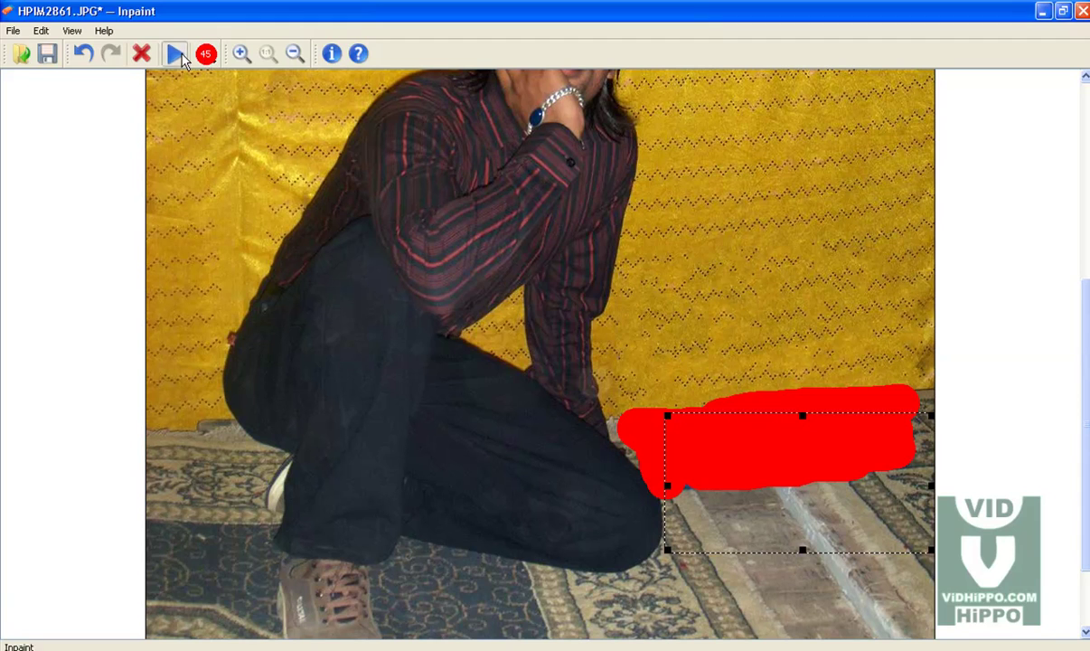
click(176, 55)
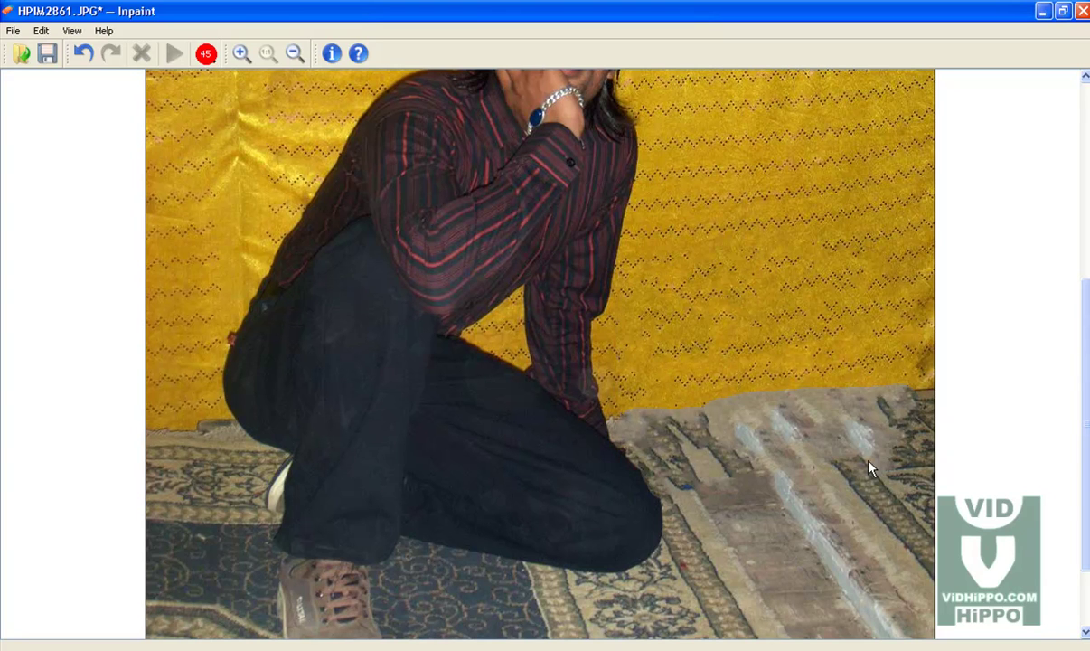
- Mask the smeared carpet patch near the picture's right edge, narrow its source area to the patterned carpet and inpaint it
click(905, 401)
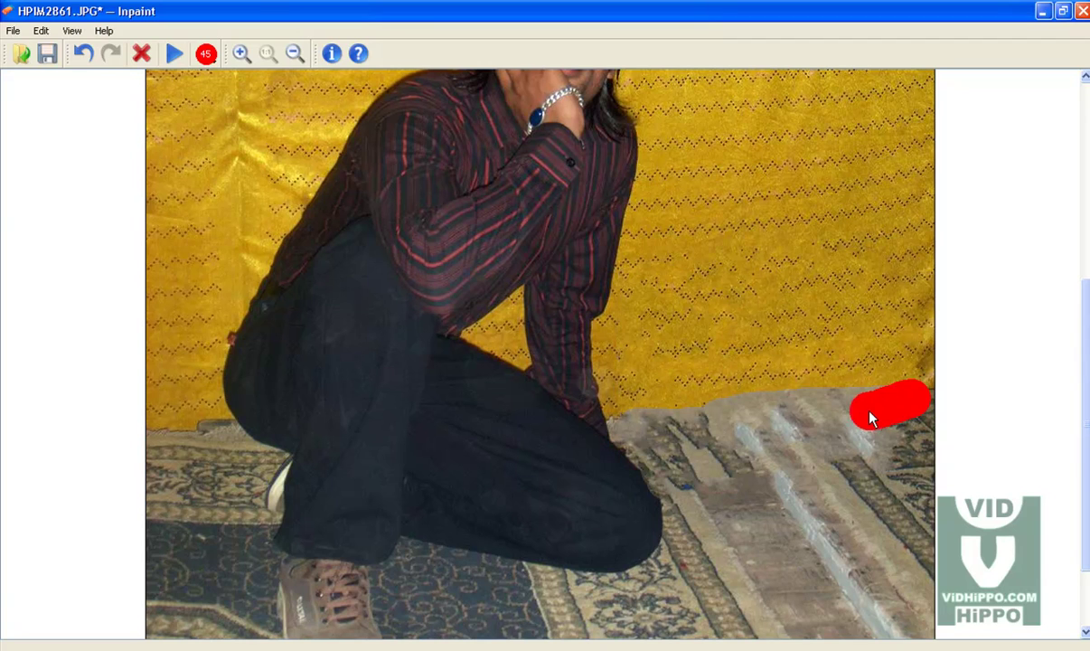
mouse_move(834, 441)
mouse_down()
mouse_move(891, 427)
mouse_move(864, 465)
mouse_up()
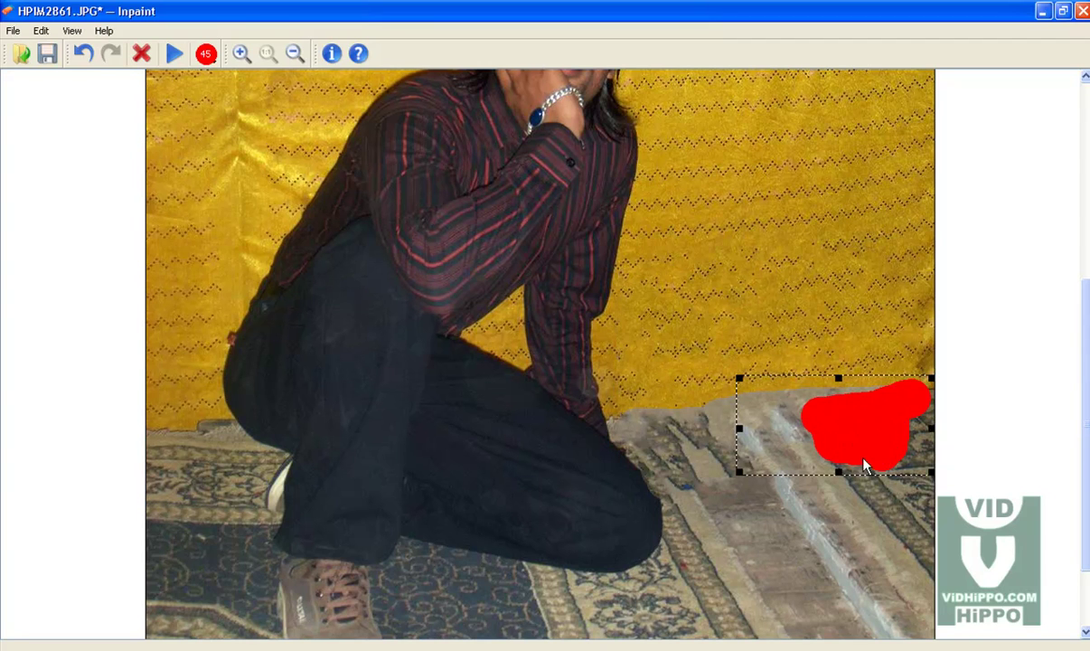
drag(739, 432, 864, 429)
drag(915, 479, 919, 499)
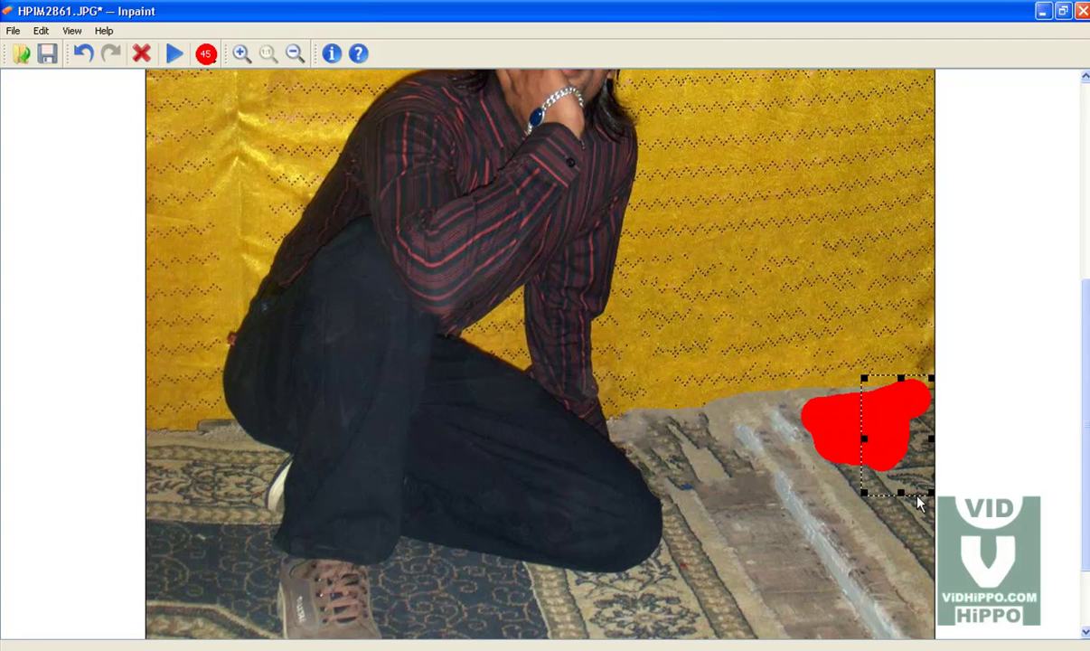
click(174, 54)
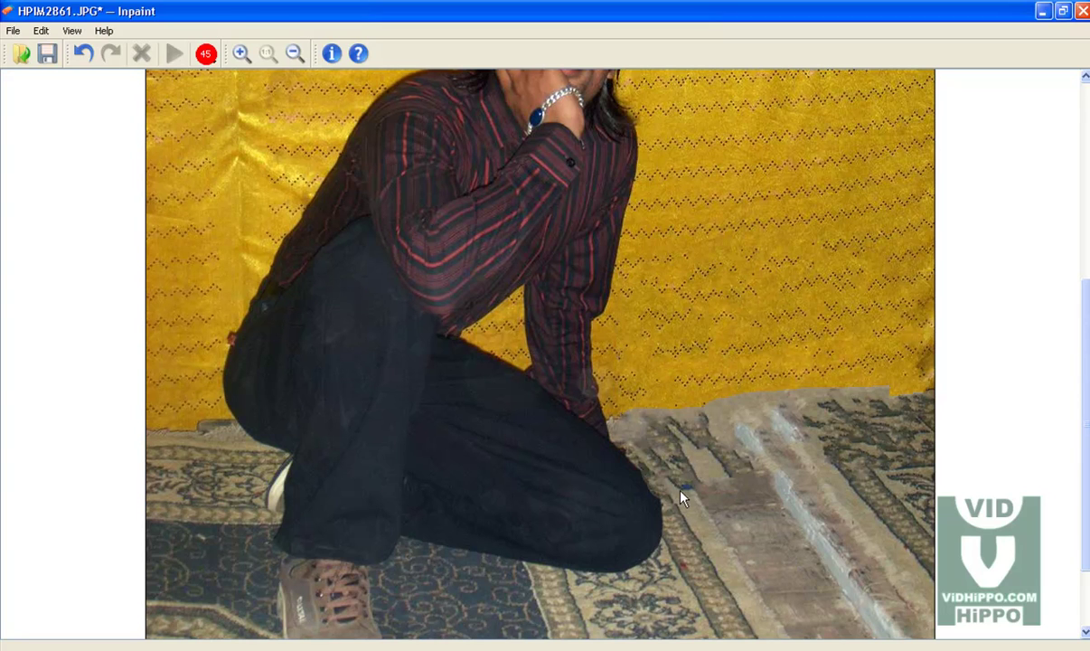
- Try masking the carpet border beside the knee, drop that mask and undo the last inpainting near the picture's right edge
drag(682, 497, 662, 466)
drag(674, 505, 701, 578)
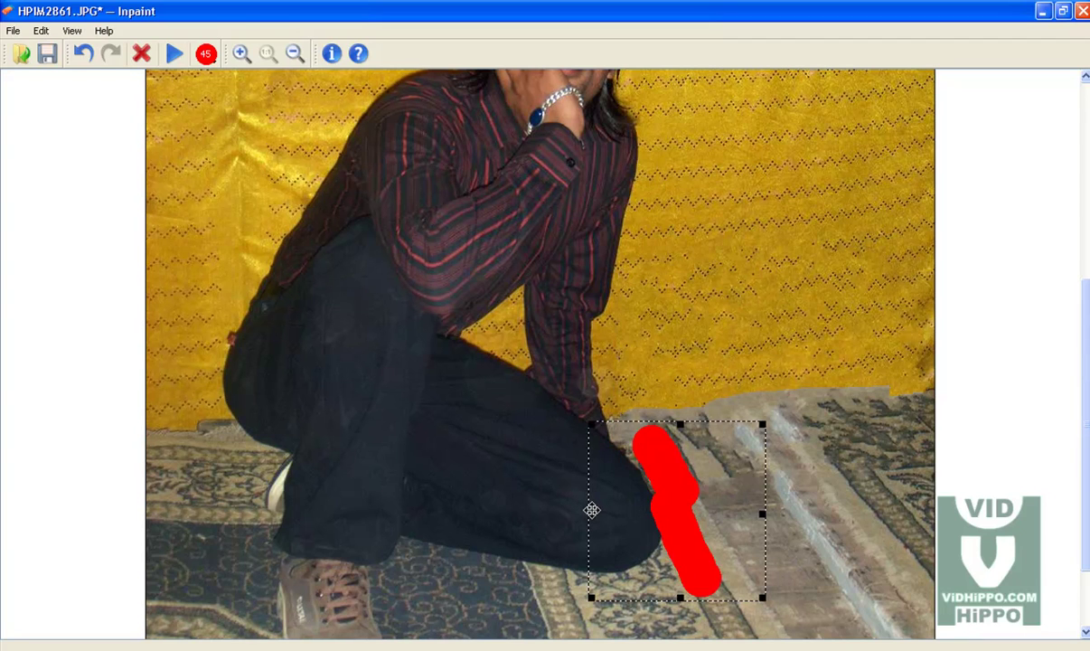
key(ctrl+r)
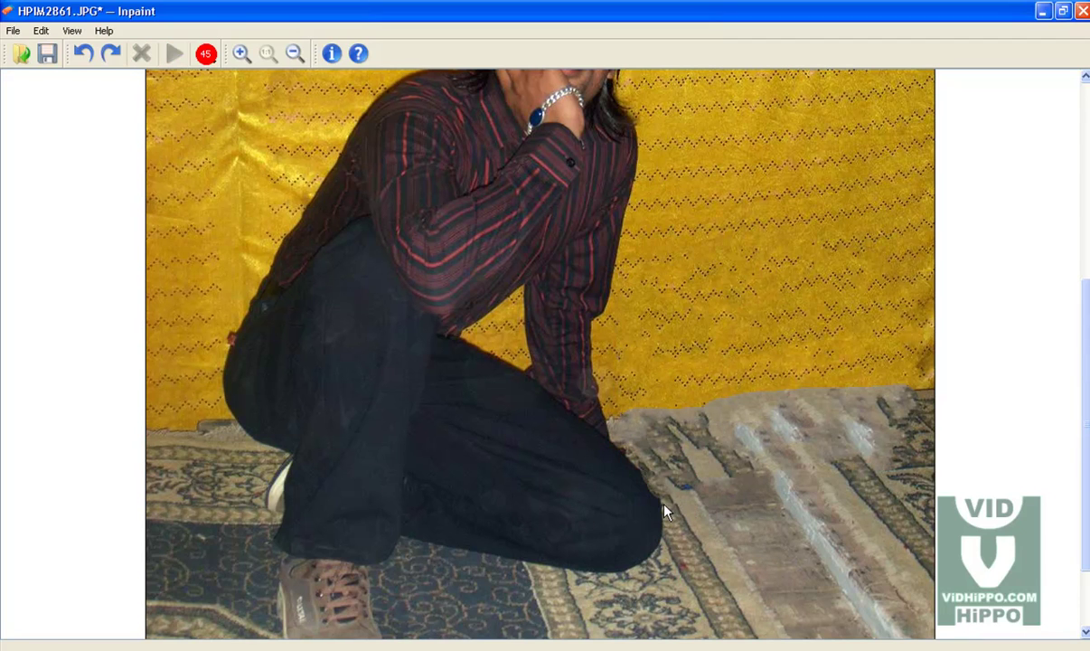
- Reduce the marker size to 27 and mask the diagonal dark strip on the carpet border beside the man's knee
click(206, 53)
drag(204, 94, 205, 121)
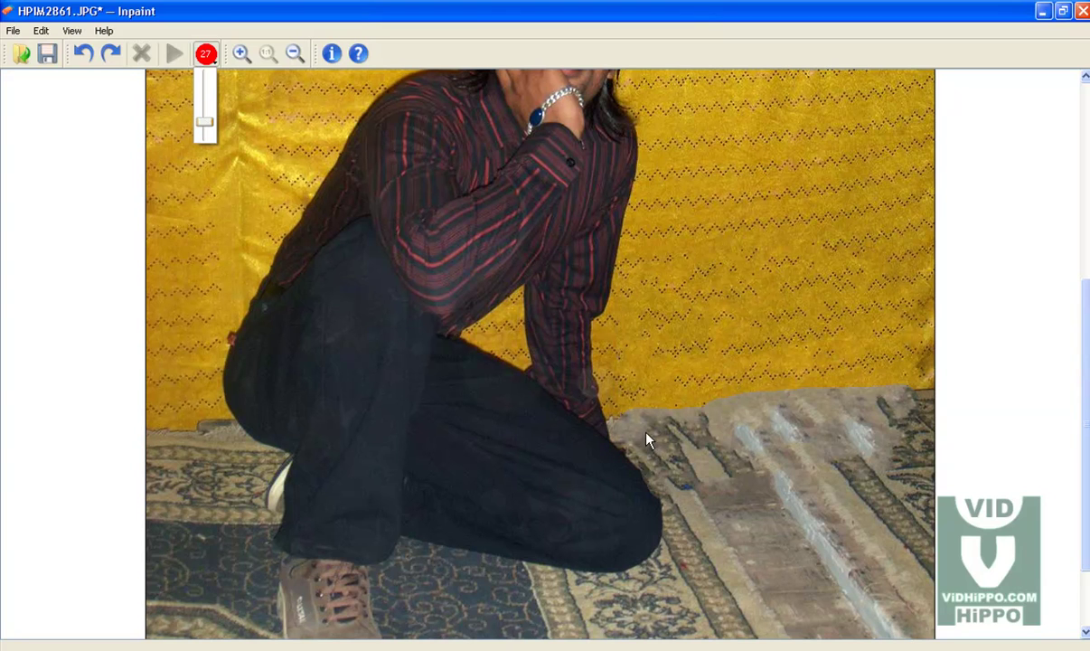
drag(646, 438, 660, 462)
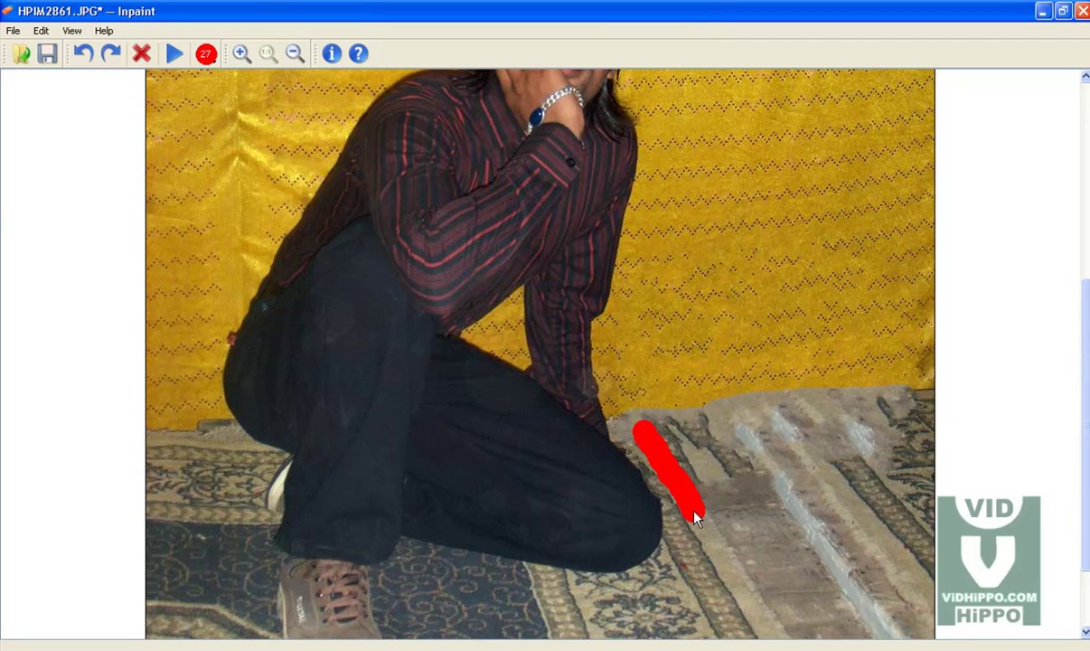
- Add a mask spot lower on the carpet border, limit the source area to the carpet and floor beyond the knee, and inpaint
drag(591, 484, 668, 484)
mouse_move(760, 482)
mouse_down()
mouse_move(704, 483)
mouse_move(689, 555)
mouse_move(716, 589)
mouse_up()
click(714, 589)
drag(686, 533, 666, 533)
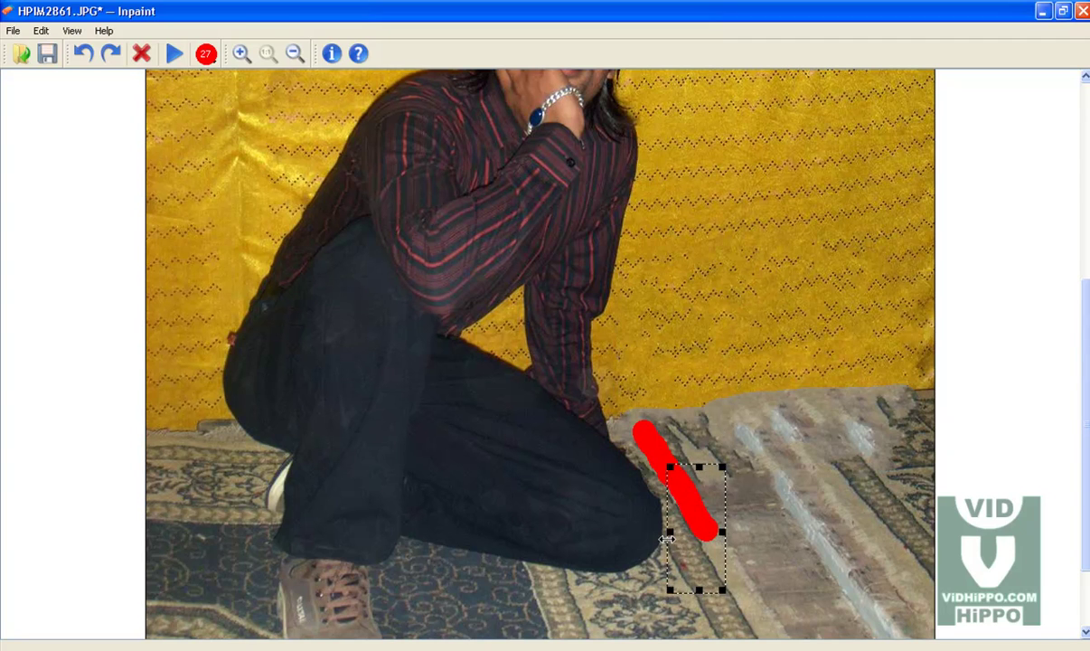
drag(696, 463, 697, 420)
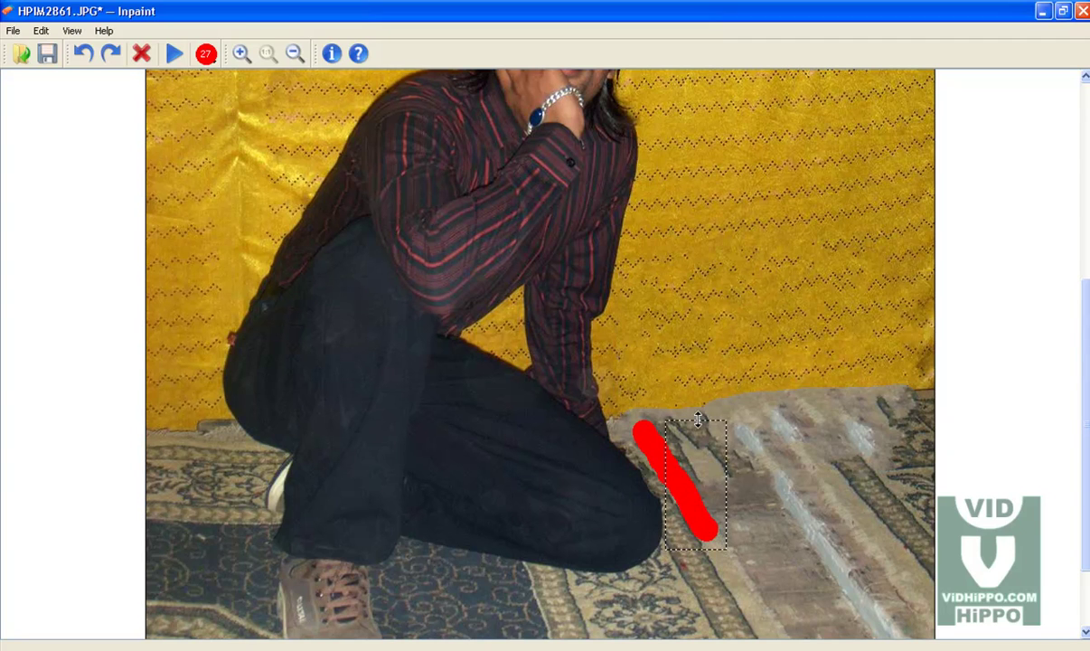
drag(694, 546, 696, 597)
click(707, 594)
click(710, 591)
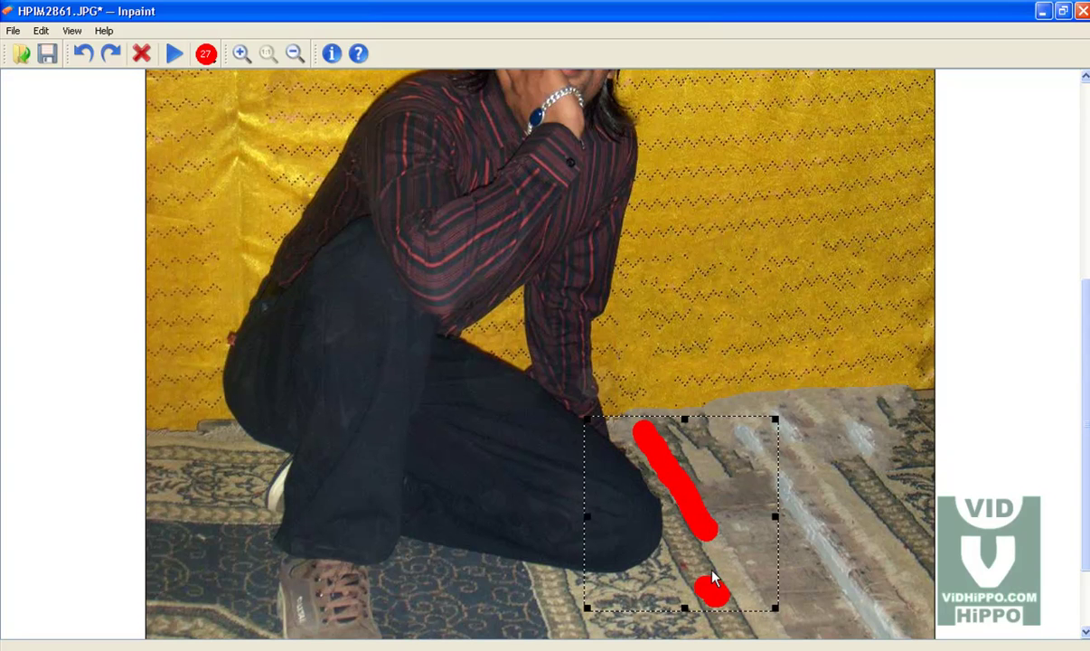
drag(587, 516, 669, 551)
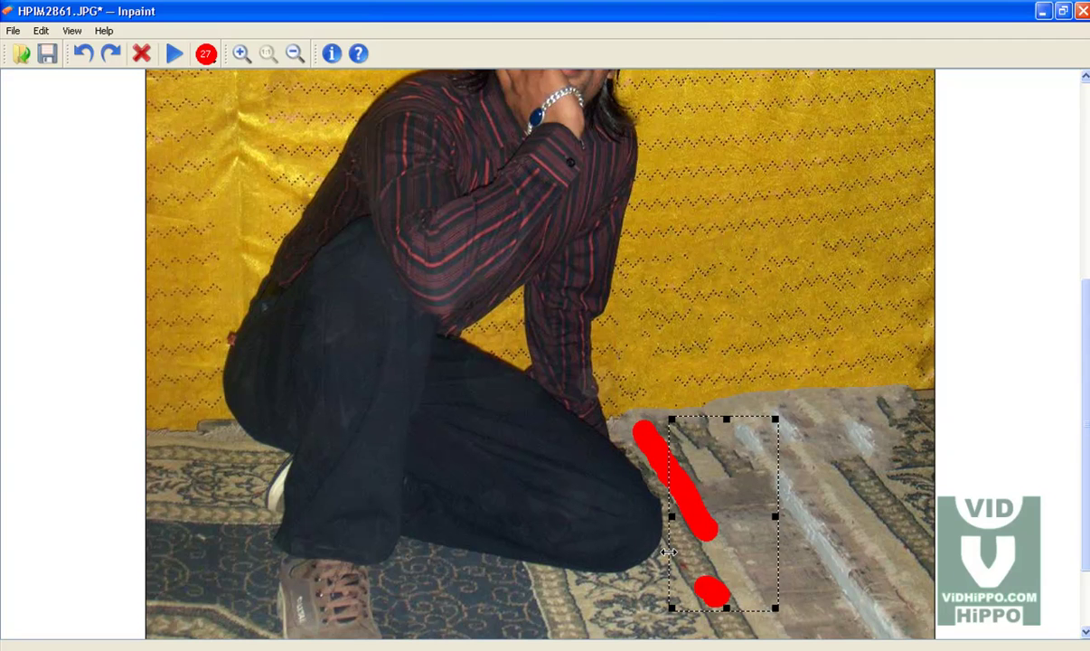
click(174, 54)
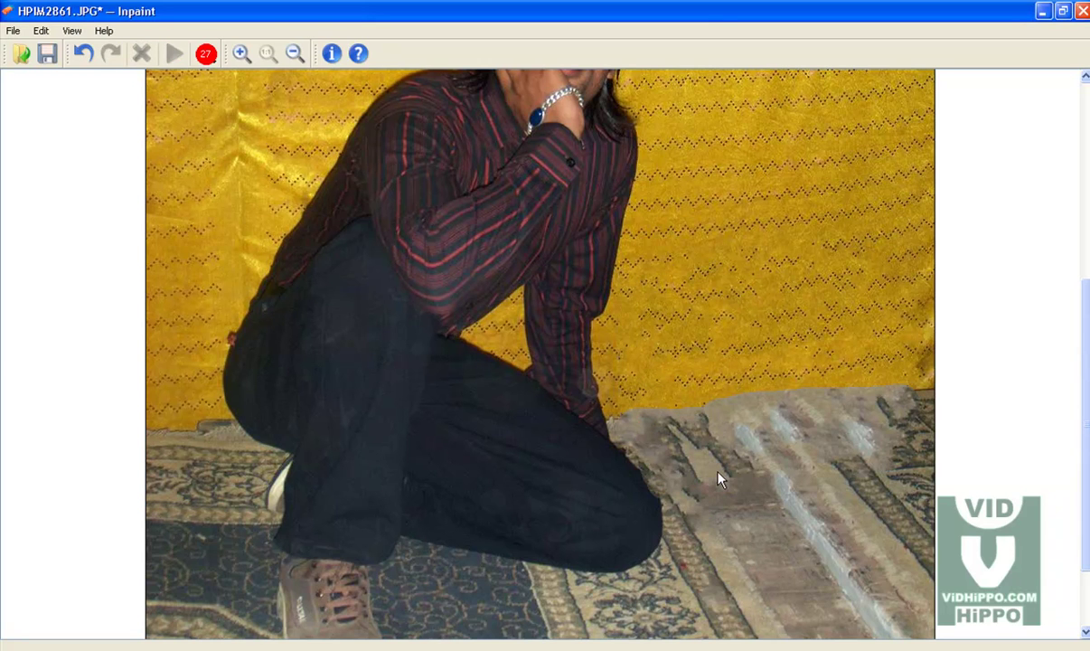
- Mask the leftover patterned patch above the knee, place a narrow source area over the grey floor beside it, and inpaint
mouse_move(698, 486)
mouse_down()
mouse_move(668, 430)
mouse_move(678, 423)
mouse_move(712, 424)
mouse_move(696, 438)
mouse_move(732, 445)
mouse_move(720, 463)
mouse_move(703, 446)
mouse_move(721, 477)
mouse_up()
drag(614, 454, 687, 454)
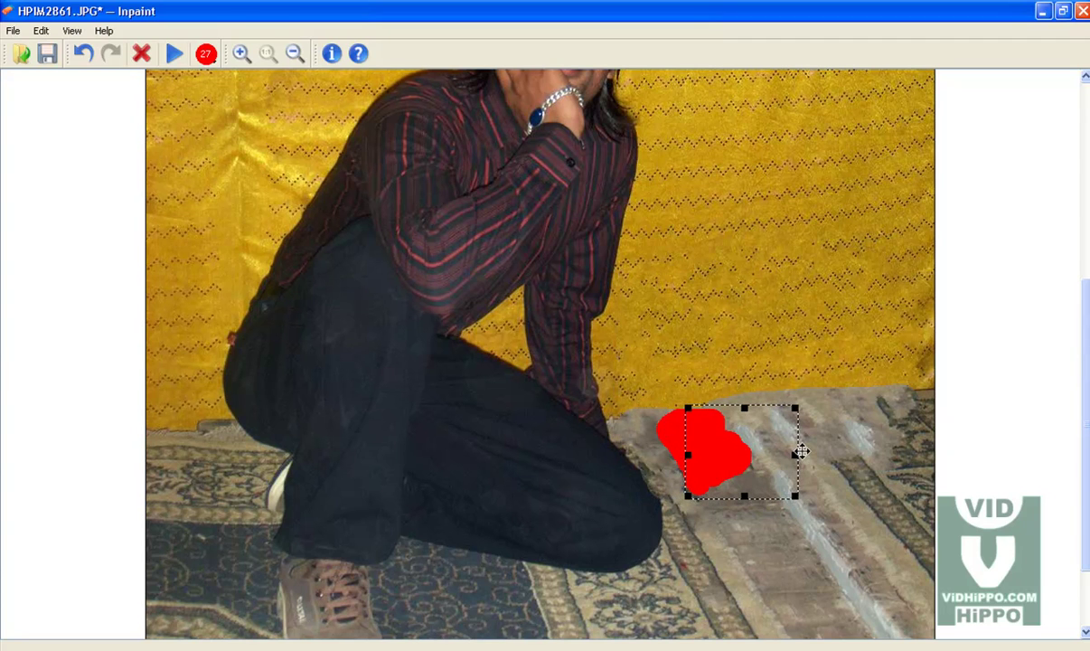
drag(800, 452, 746, 454)
drag(718, 495, 718, 531)
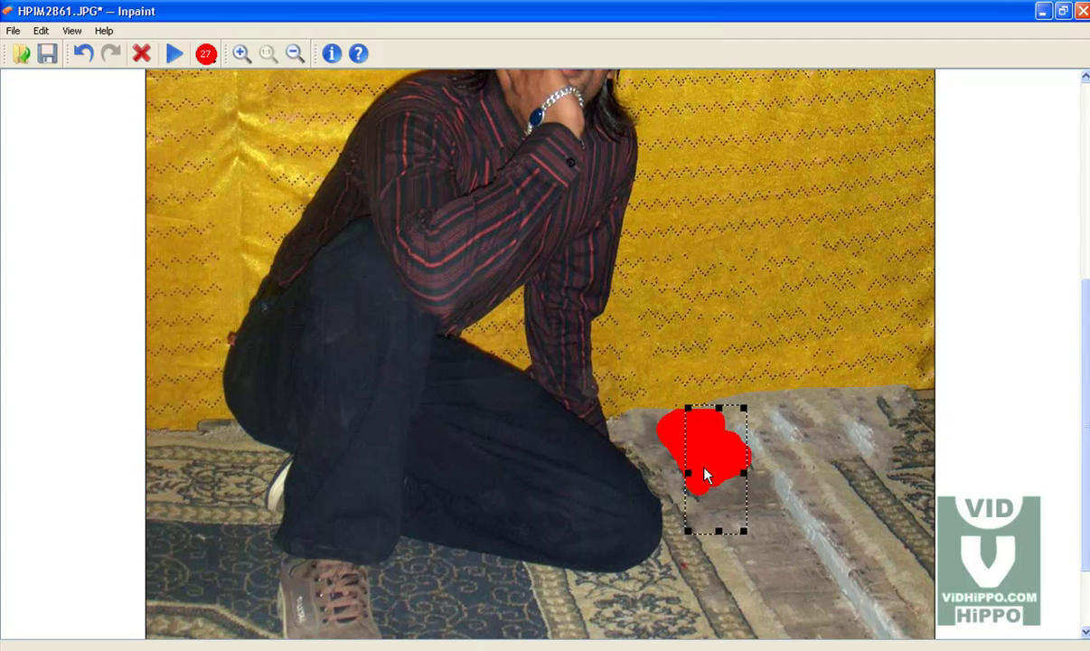
drag(690, 498, 734, 514)
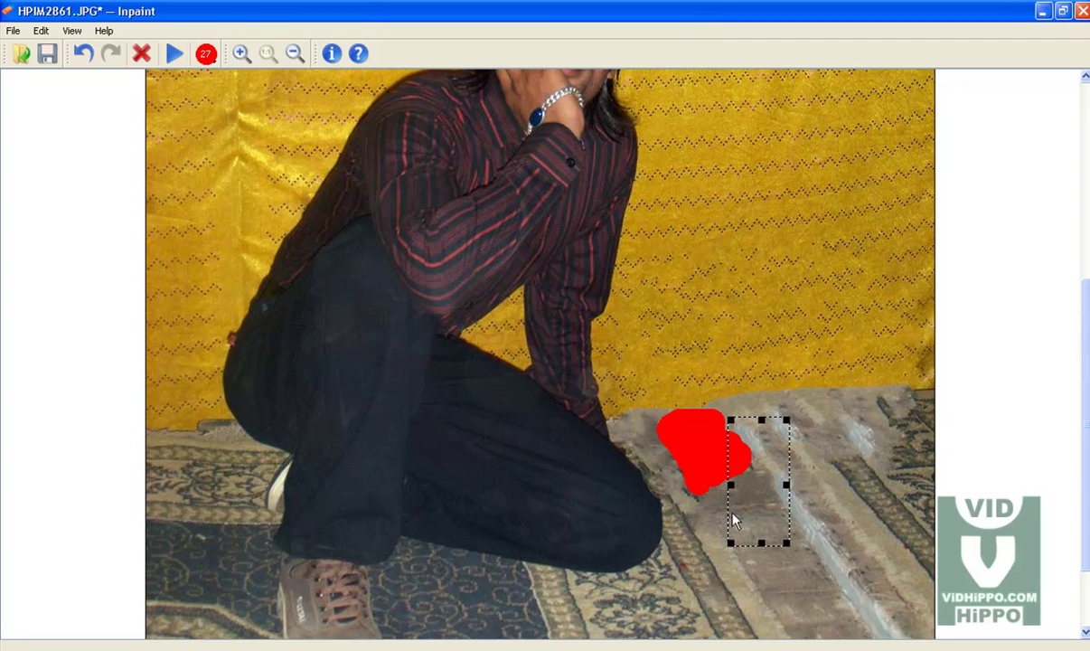
drag(760, 418, 759, 409)
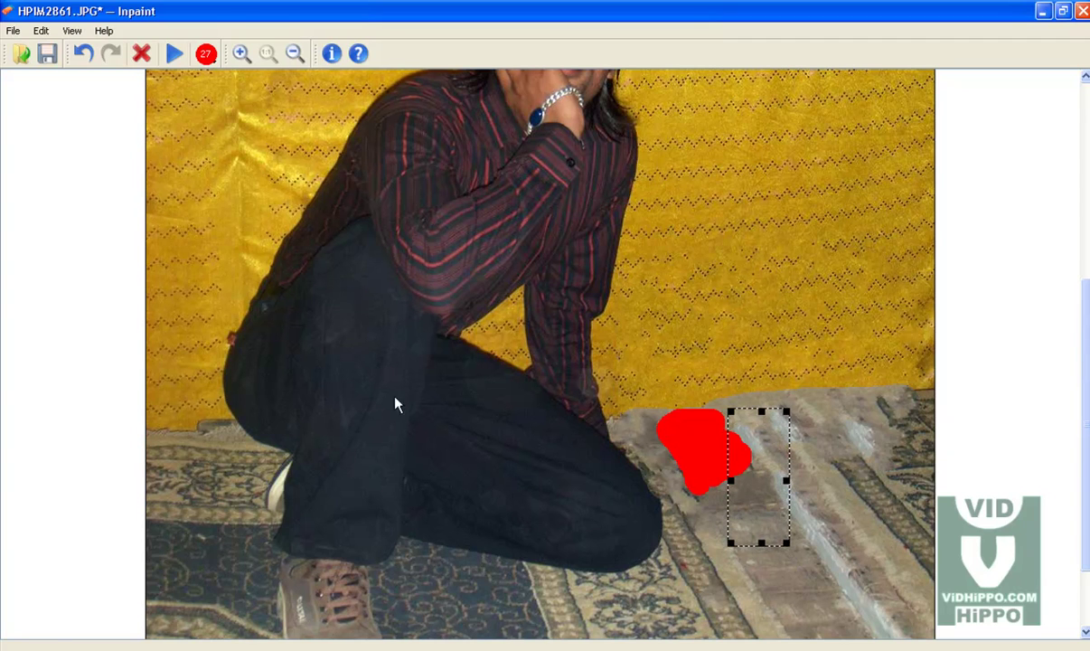
click(169, 53)
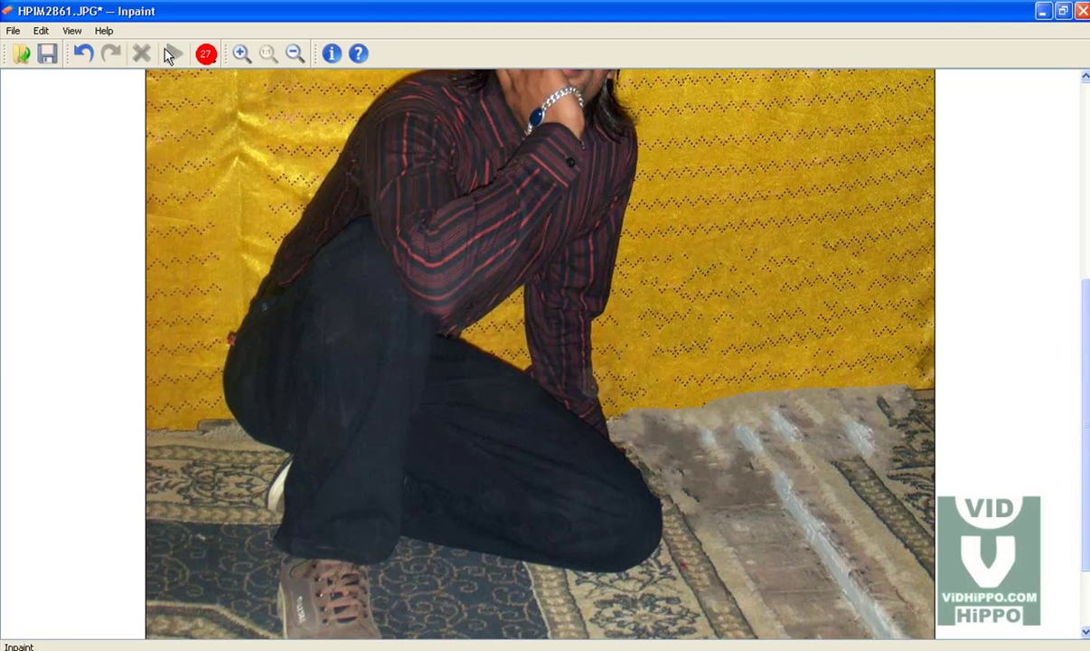
- Mask the short smeared edge of the patterned carpet just below the curtain near the picture's right edge and inpaint it
mouse_move(1084, 424)
mouse_down()
mouse_move(1085, 235)
mouse_move(1085, 416)
mouse_up()
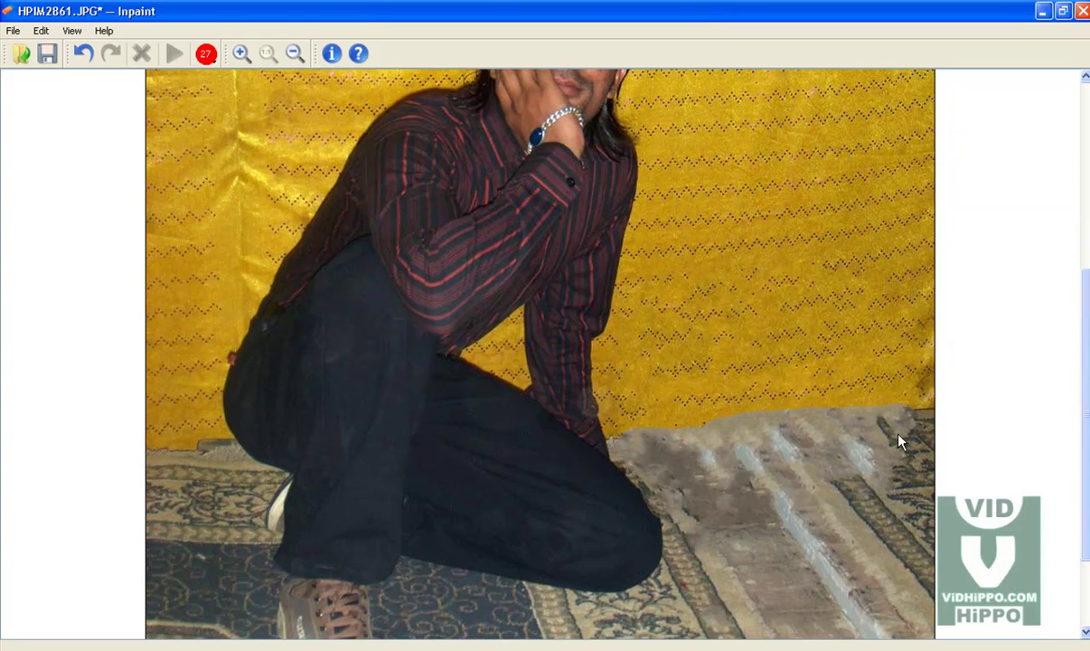
drag(902, 421, 884, 457)
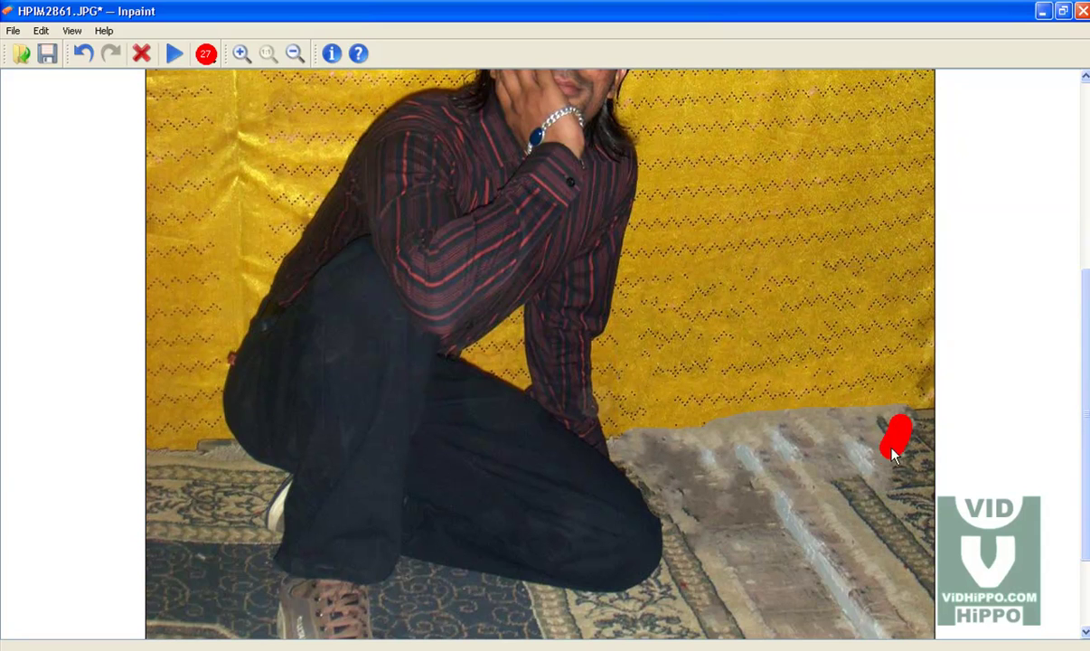
click(176, 54)
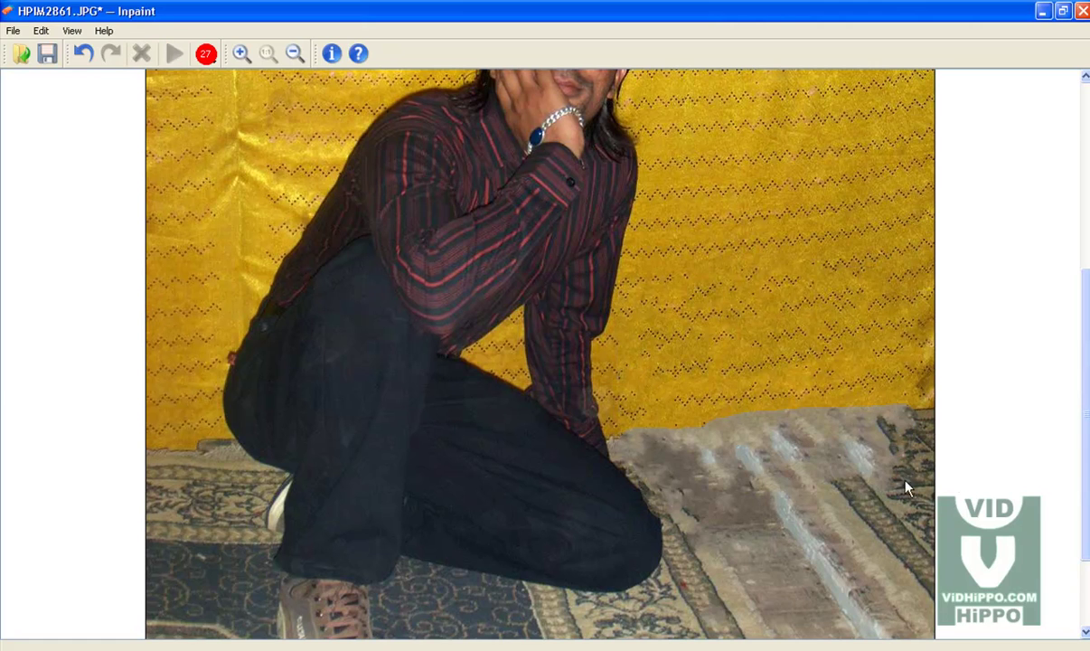
- Mask the strip beside the white smudge, limit the source area to the patterned carpet at the picture's right edge, and inpaint
drag(887, 492, 869, 454)
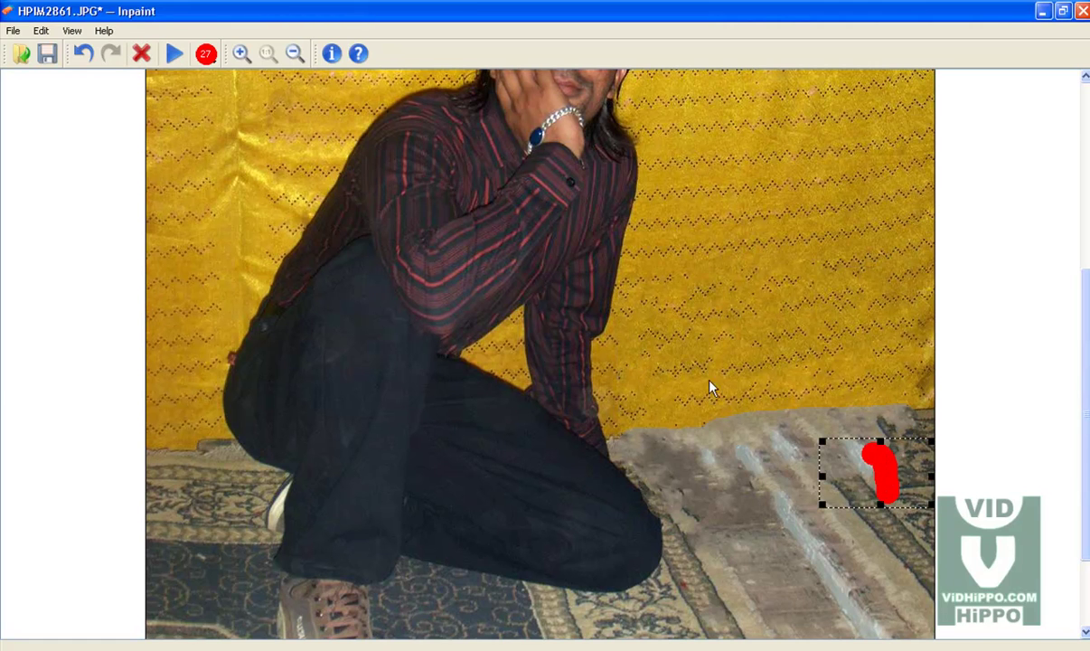
drag(829, 489, 895, 475)
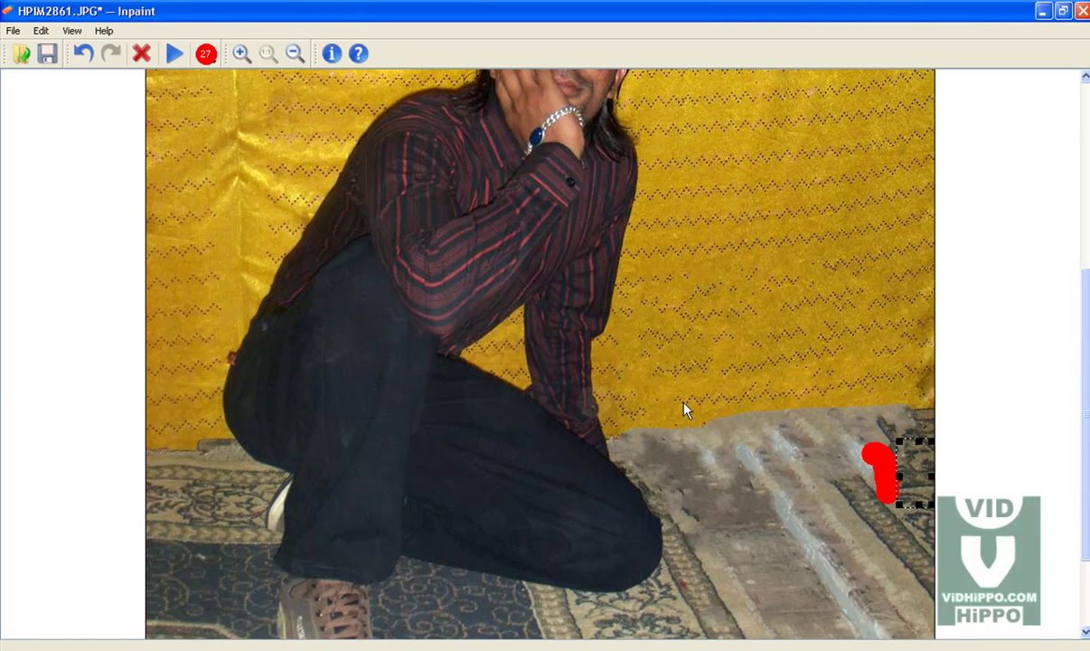
click(179, 52)
click(174, 55)
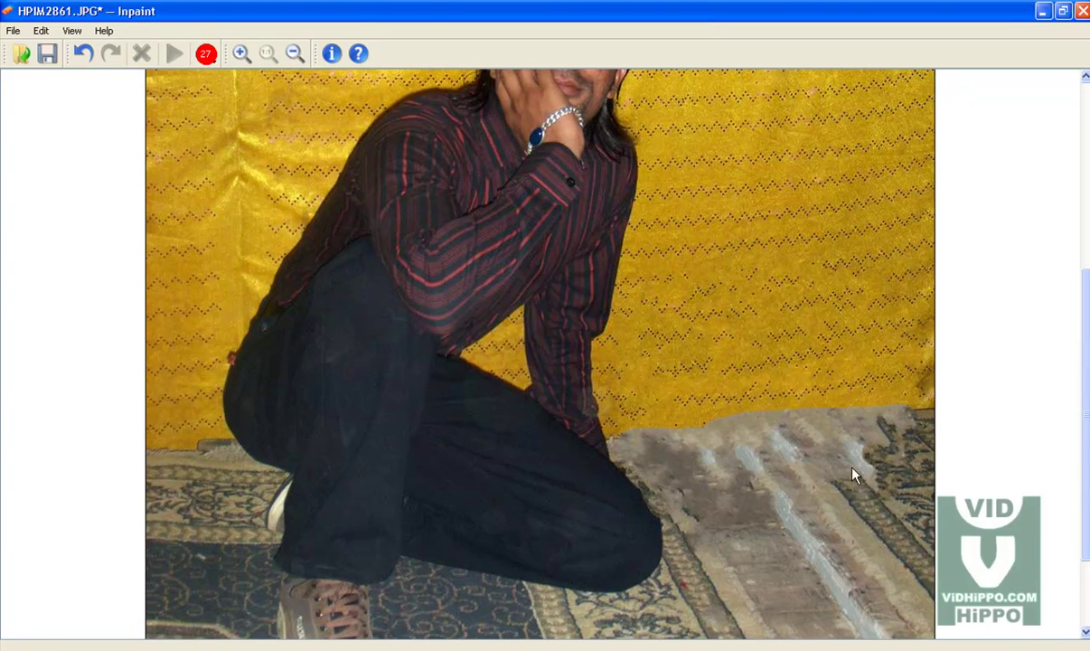
- Mask and inpaint the remaining white smudge, then the bare patch above it, using the patterned carpet at the right edge as source
mouse_move(874, 495)
mouse_down()
mouse_move(863, 459)
mouse_move(816, 469)
mouse_move(855, 471)
mouse_up()
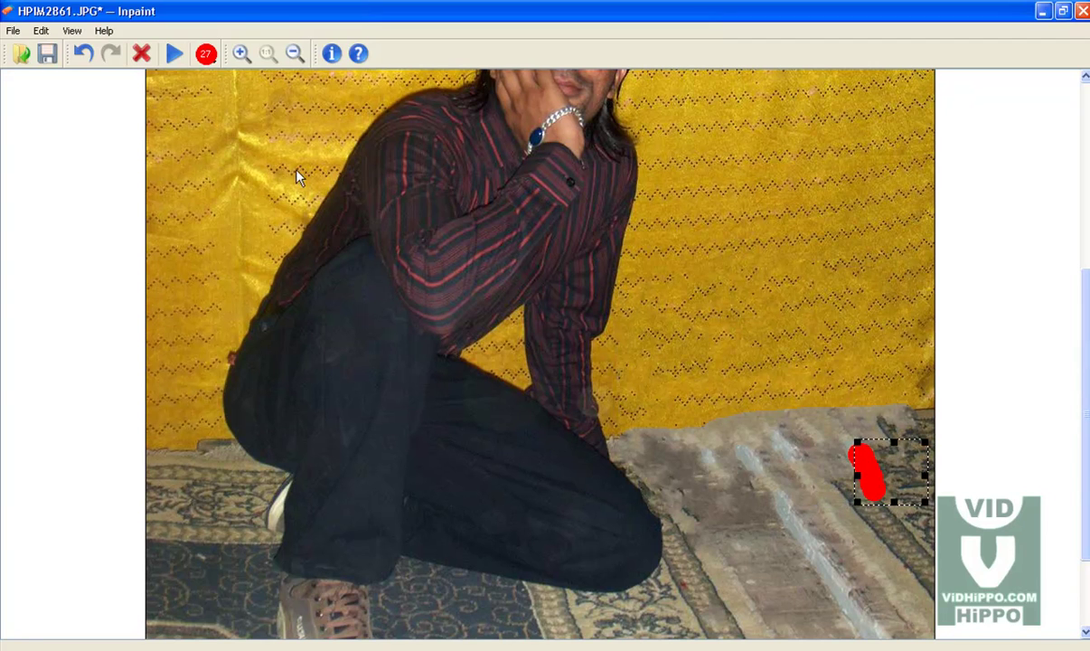
click(172, 54)
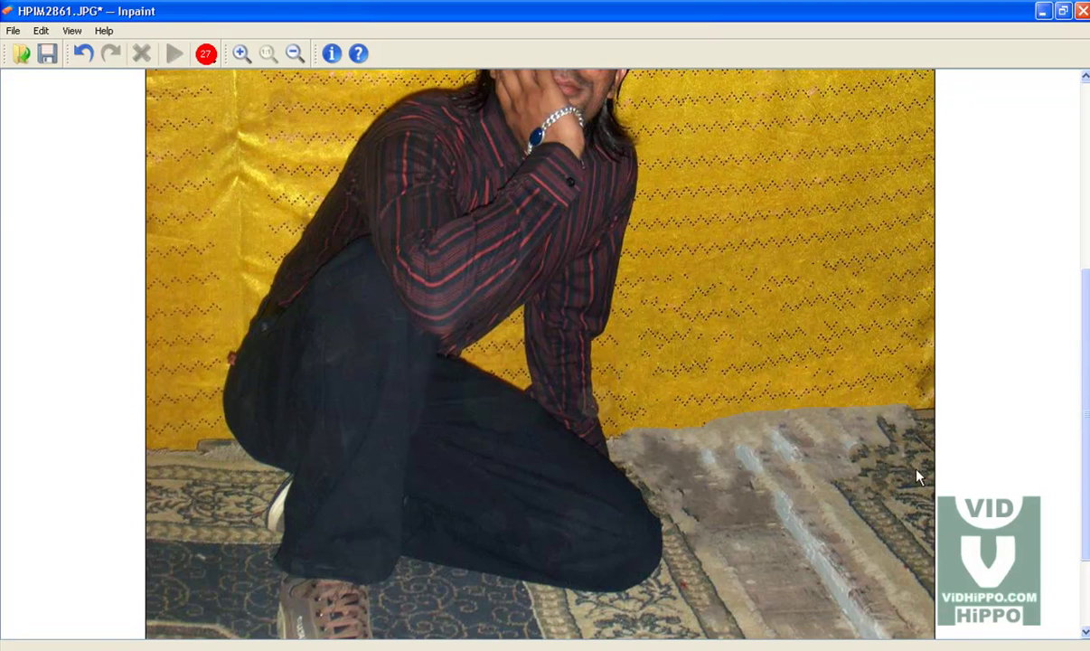
mouse_move(866, 452)
mouse_down()
mouse_move(902, 422)
mouse_move(865, 431)
mouse_up()
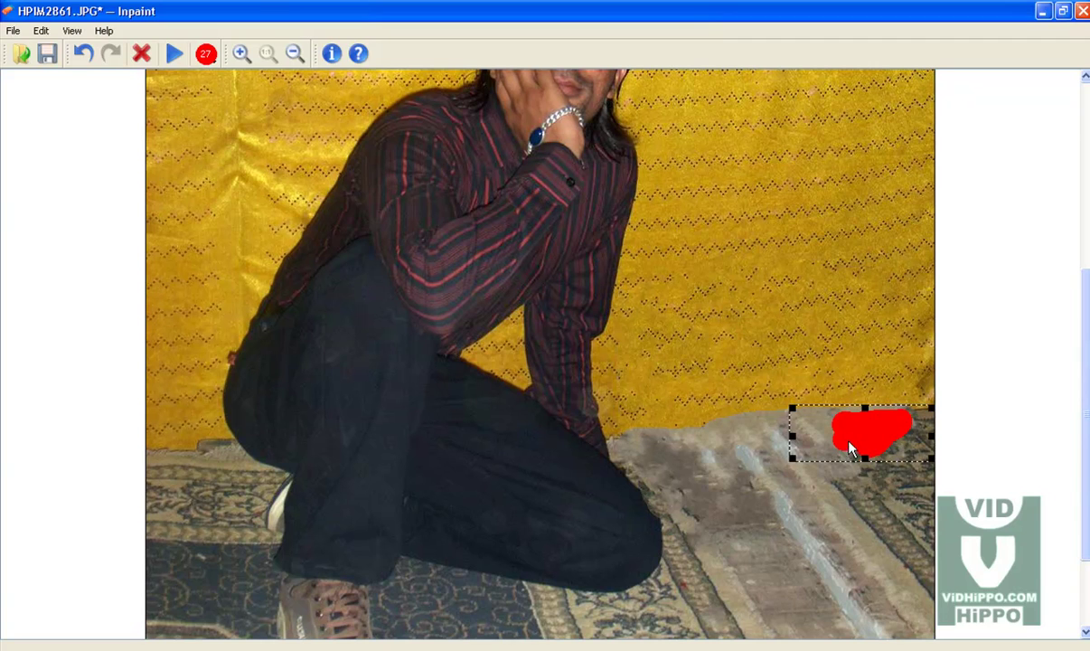
drag(790, 452, 895, 454)
click(170, 52)
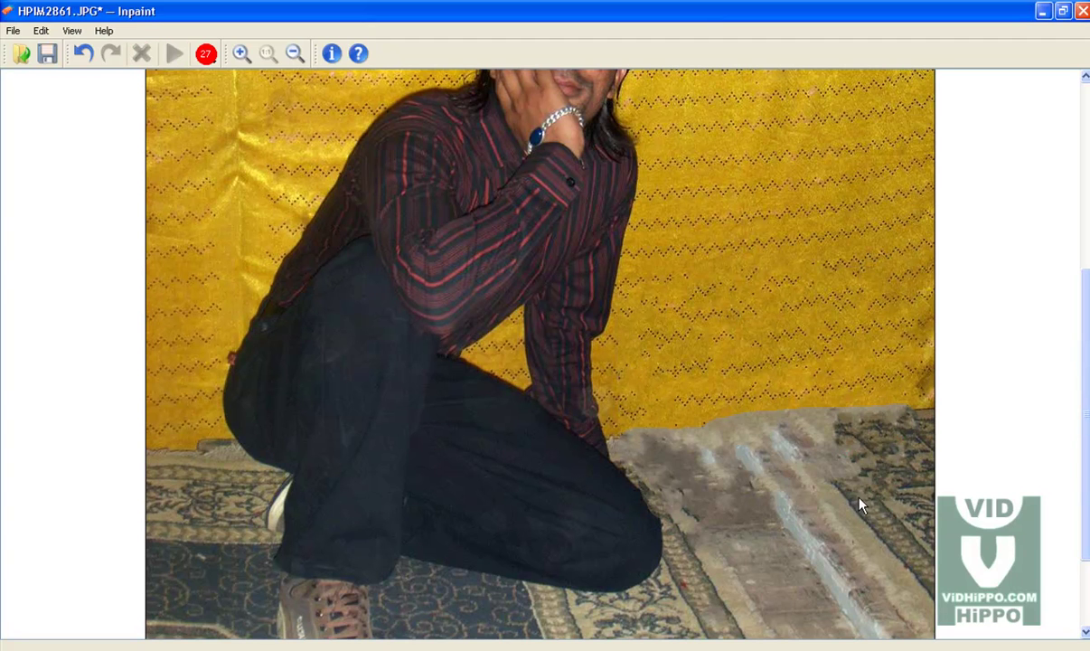
drag(863, 495, 832, 453)
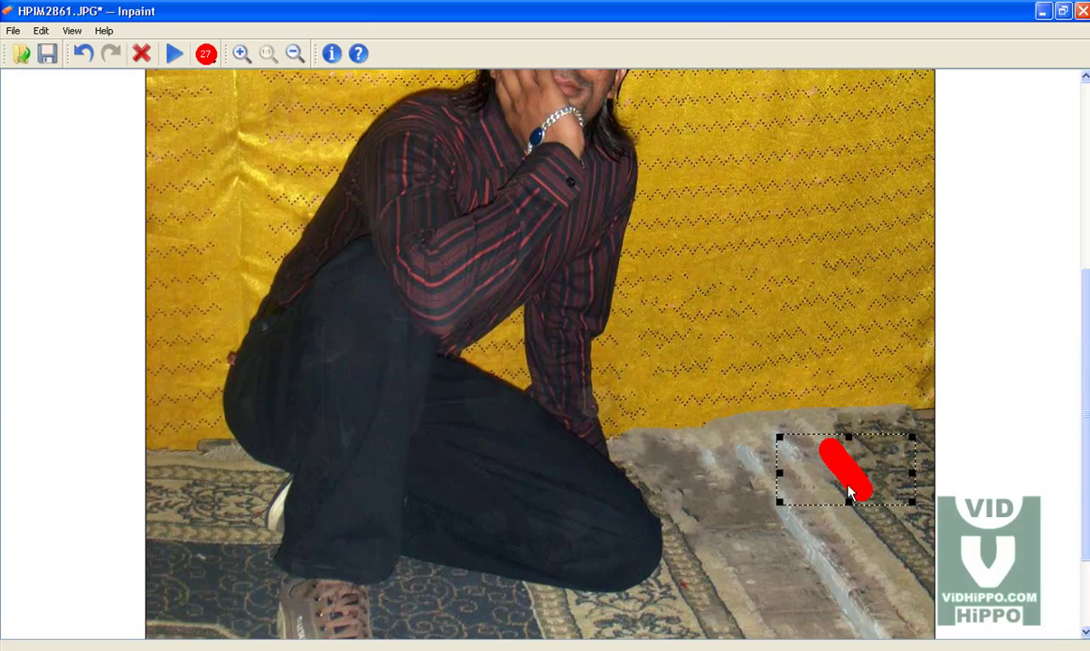
mouse_move(914, 471)
mouse_down()
mouse_move(809, 470)
mouse_move(827, 444)
mouse_up()
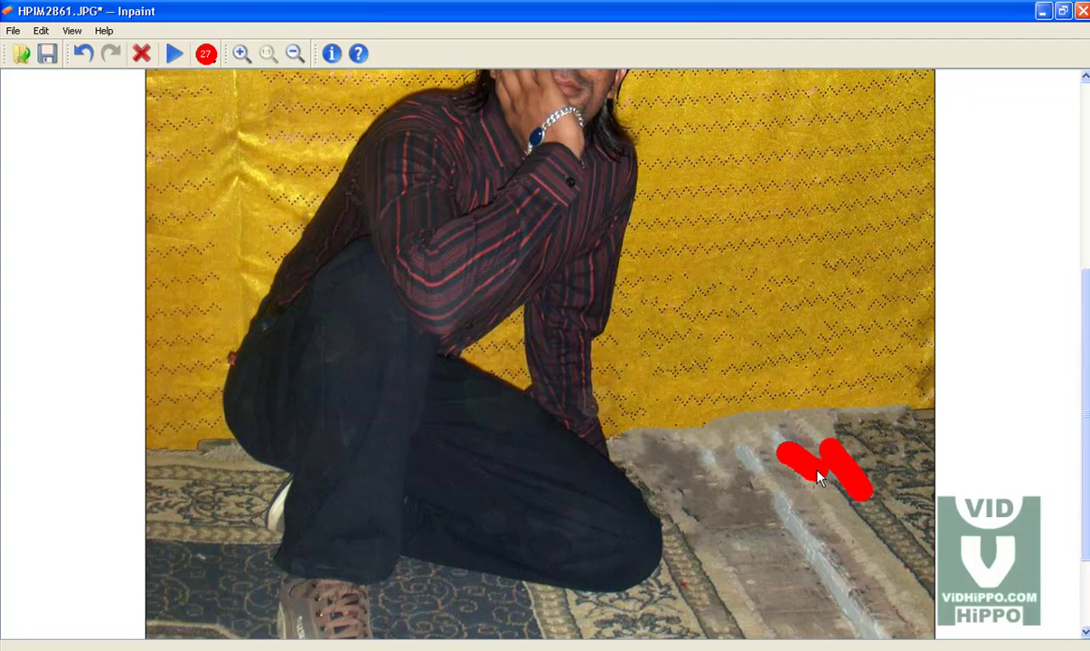
click(141, 53)
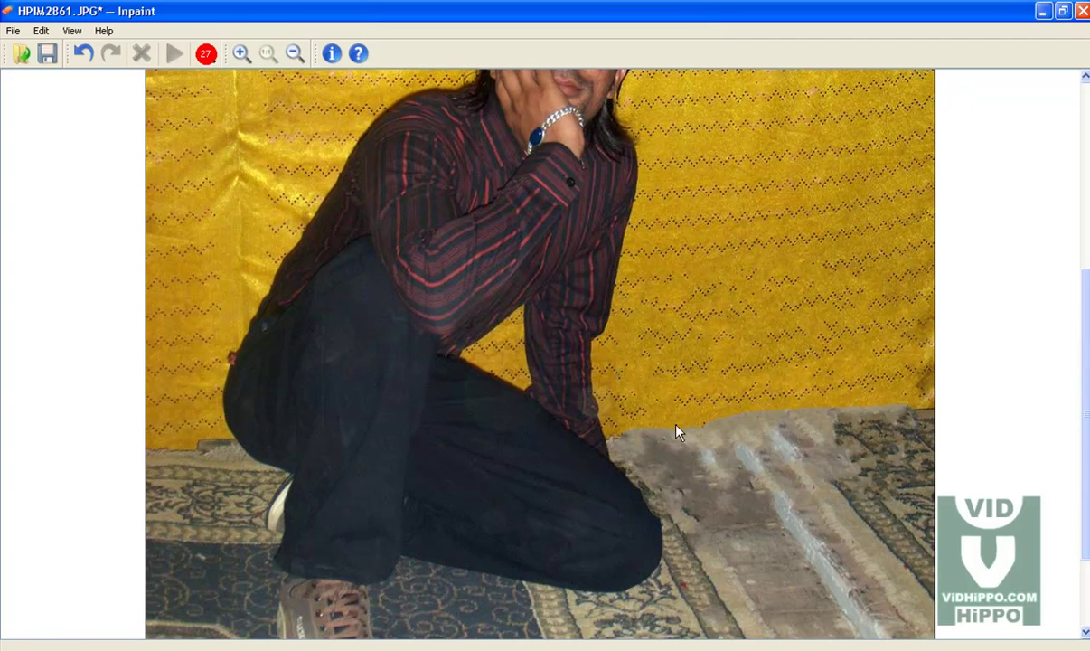
- Mask the diagonal strip along the patterned carpet's inner edge, place a small source area on the carpet border below, and inpaint
drag(851, 495, 839, 476)
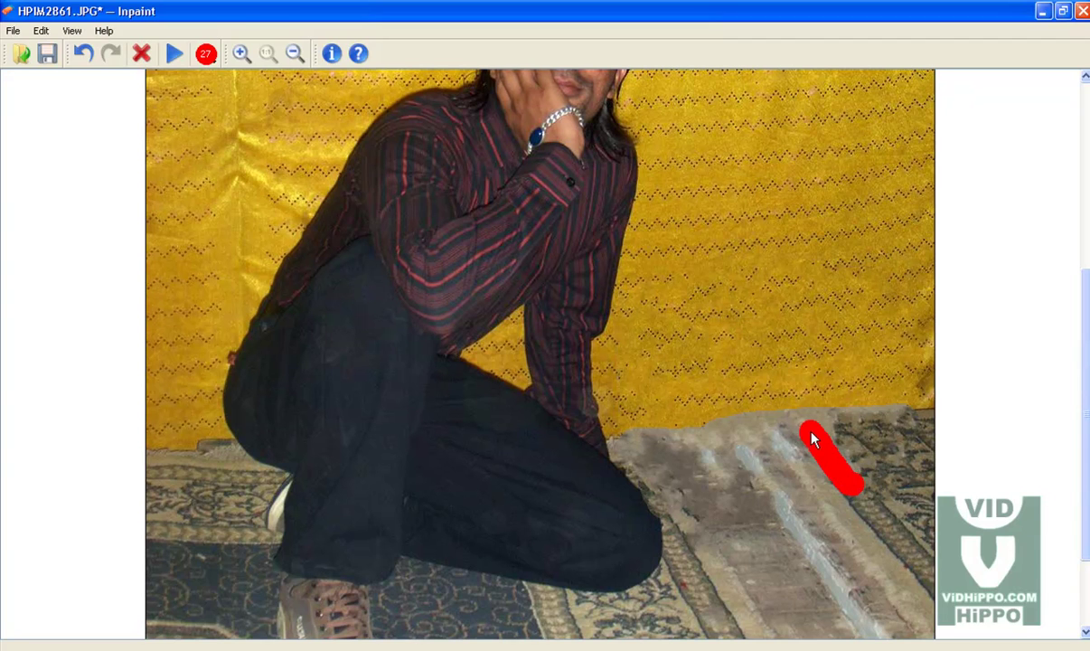
drag(811, 440, 801, 426)
drag(903, 416, 881, 524)
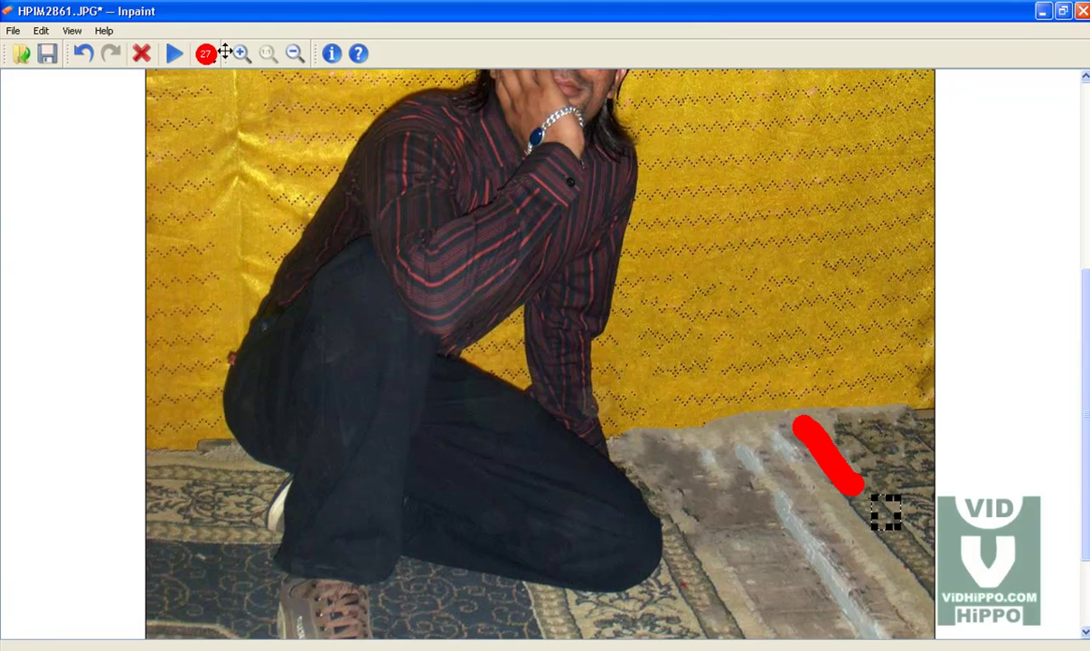
click(174, 54)
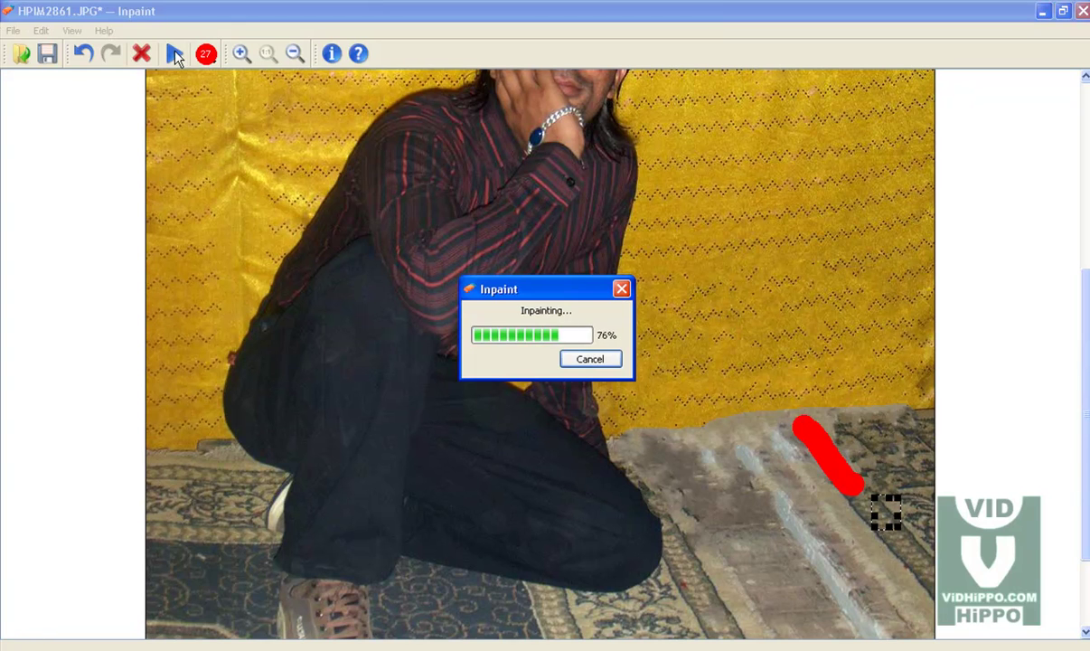
- Mask the diagonal border strip and a spot on the patterned carpet, narrow the source area to that carpet, and inpaint
mouse_move(881, 493)
mouse_down()
mouse_move(830, 437)
mouse_move(817, 462)
mouse_move(853, 464)
mouse_up()
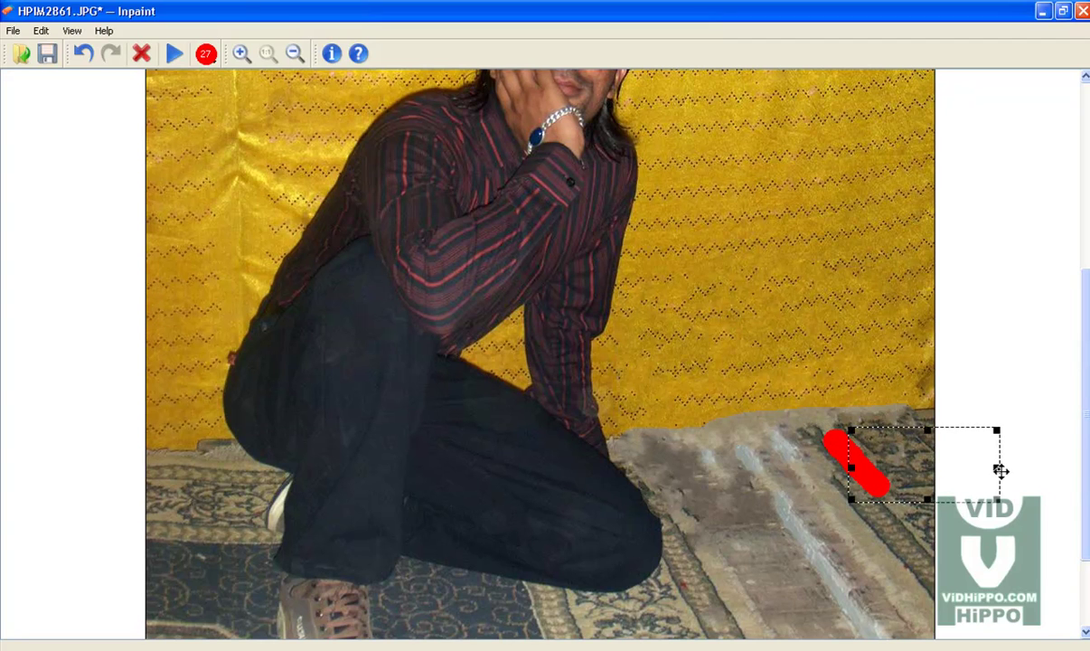
drag(1000, 470, 907, 450)
click(899, 462)
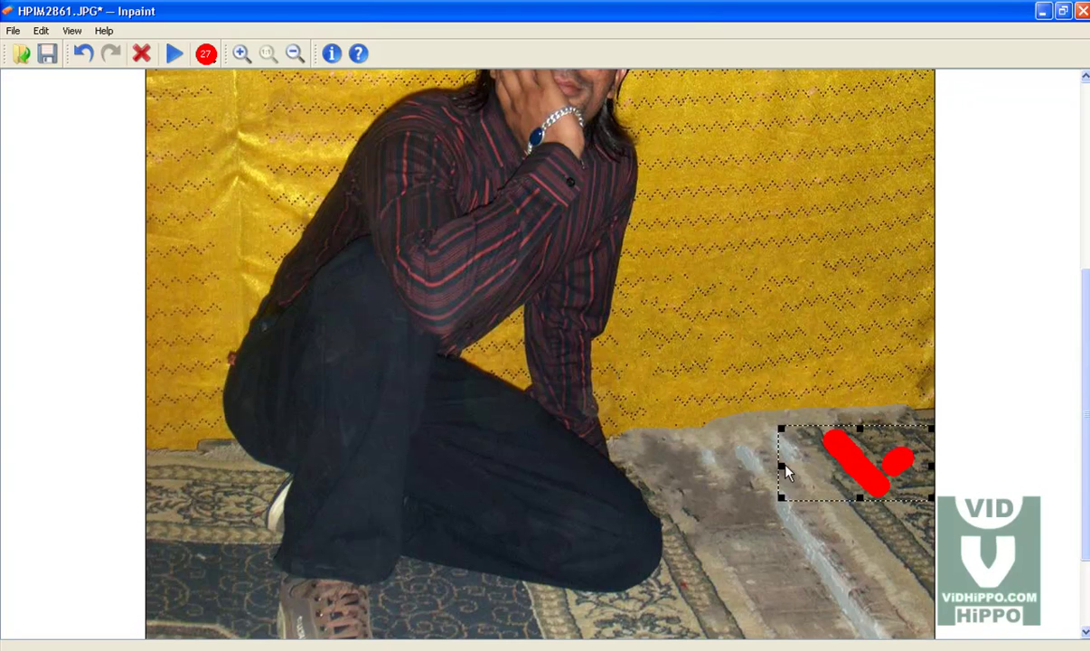
drag(781, 465, 854, 466)
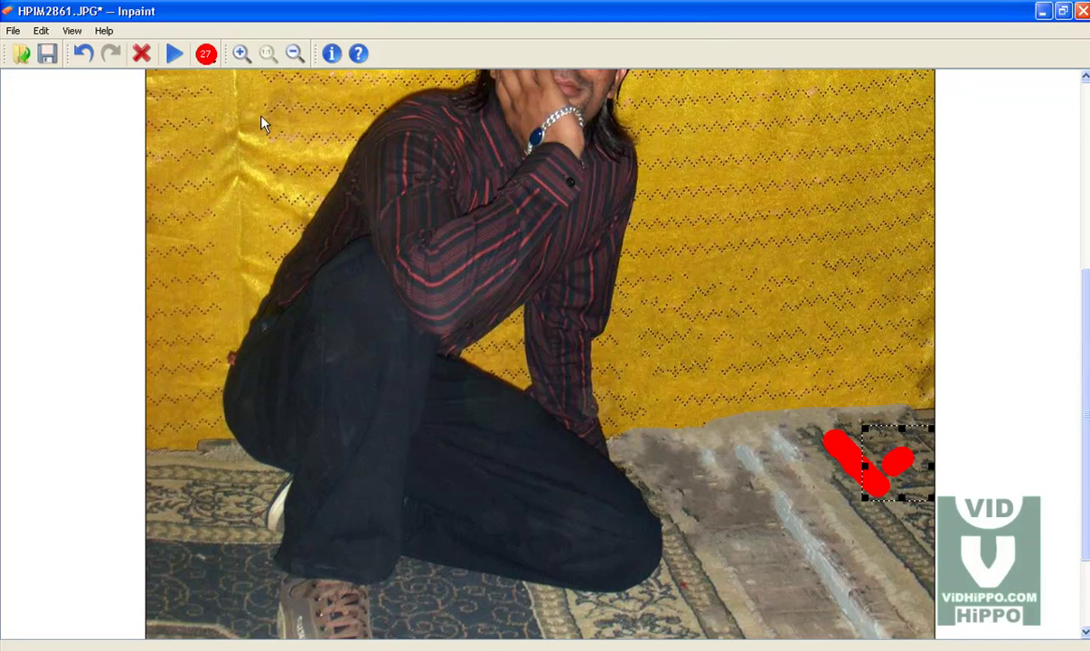
click(174, 53)
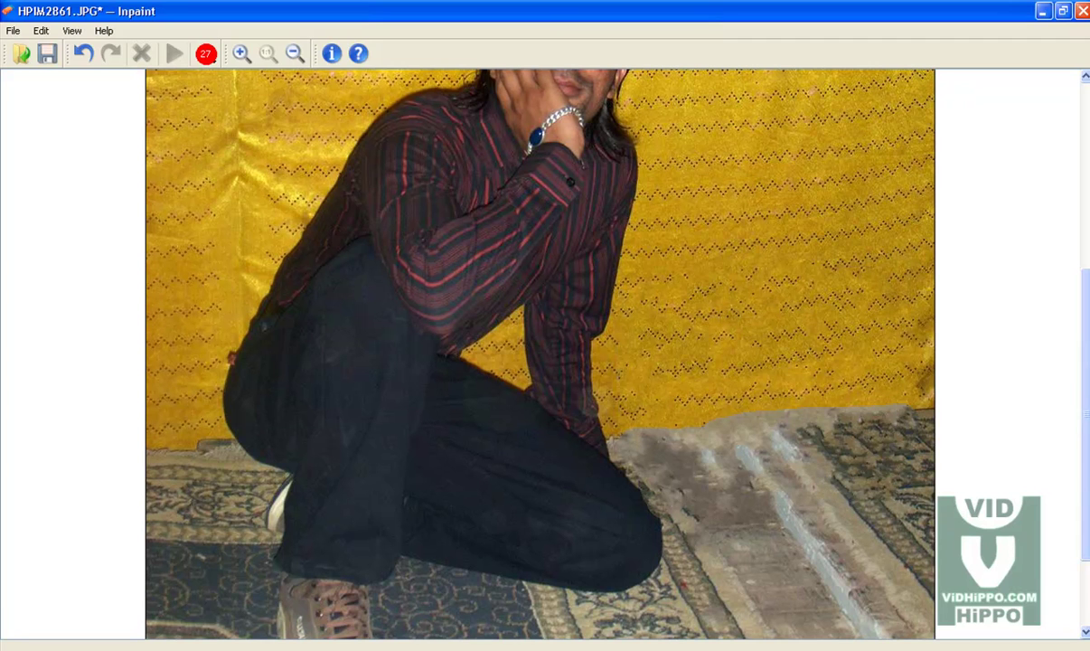
scroll(540, 352, up, 5)
scroll(539, 353, down, 6)
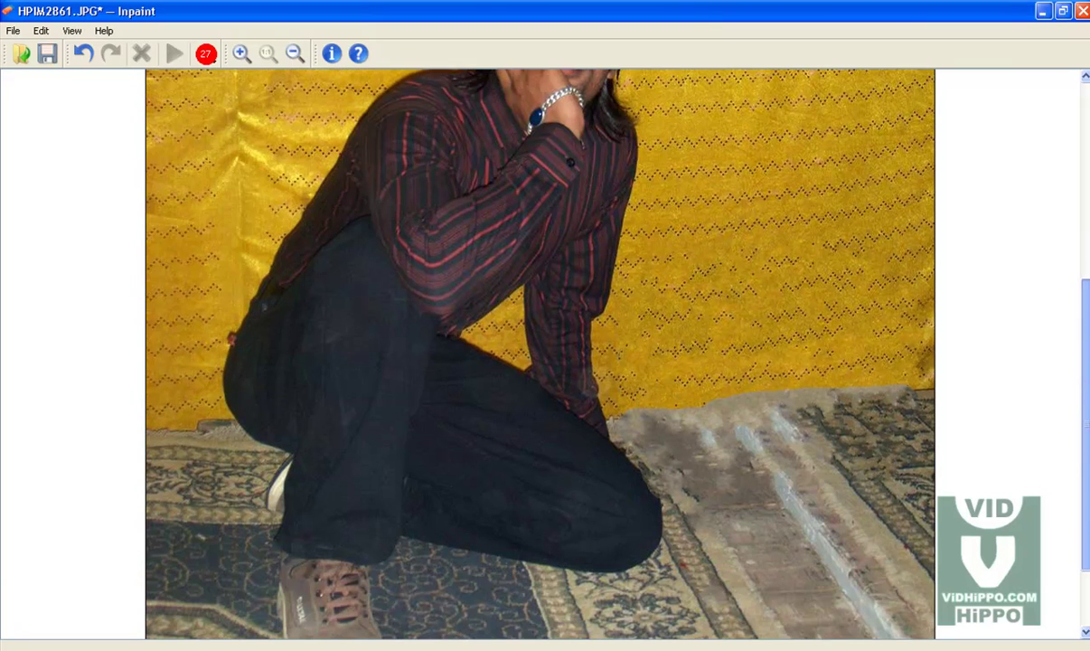
- Save the retouched photo as a new file in the watermark folder, named with the person's first name followed by 1
click(52, 53)
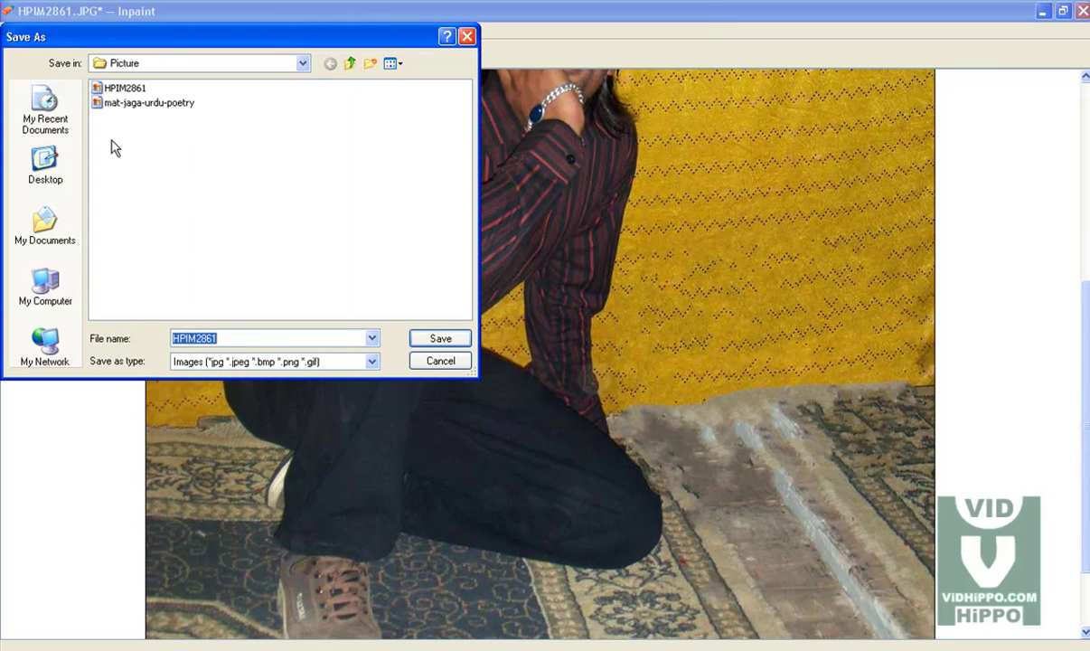
click(349, 64)
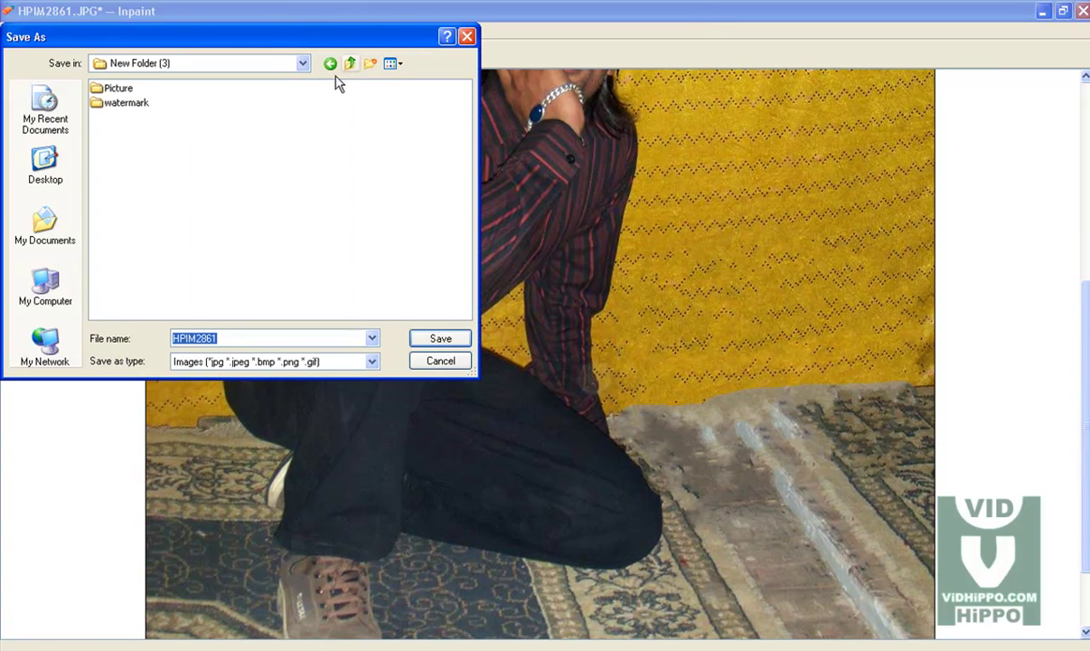
double_click(126, 104)
double_click(226, 340)
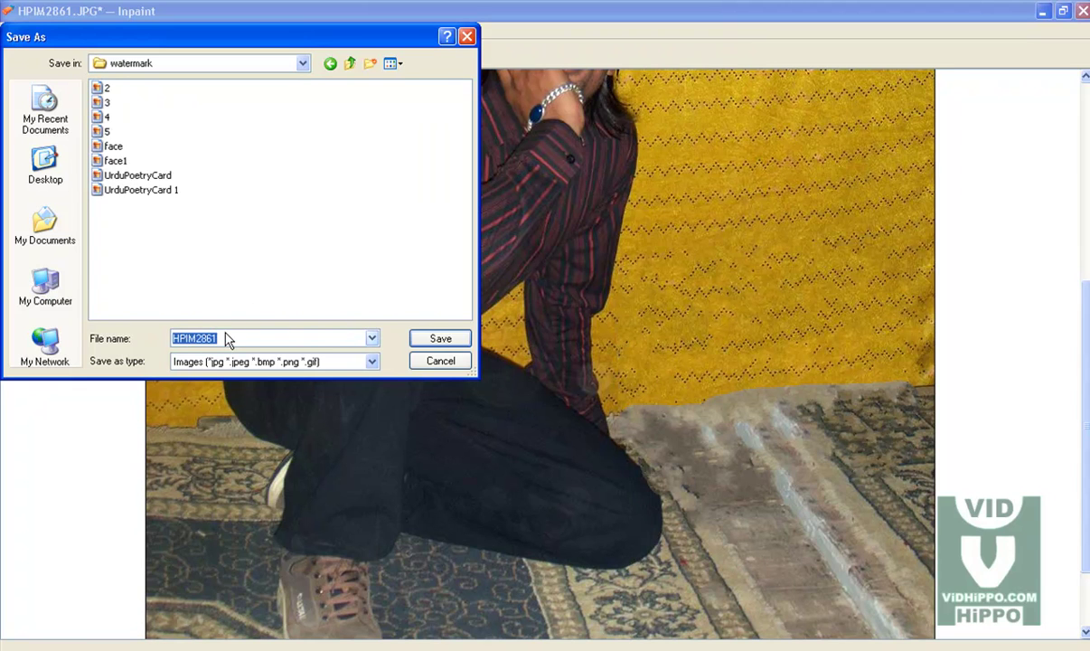
text(atif1)
click(452, 339)
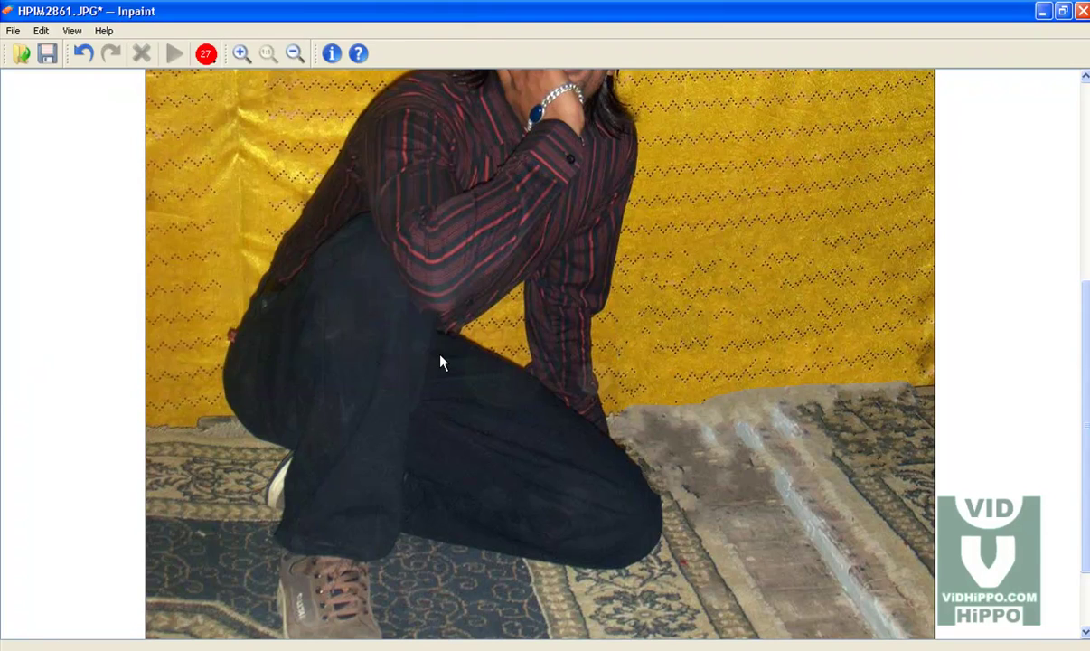
- Switch to the file explorer and copy the original HPIM2861 photo from the Picture folder into the watermark folder
key(alt+Tab)
click(29, 70)
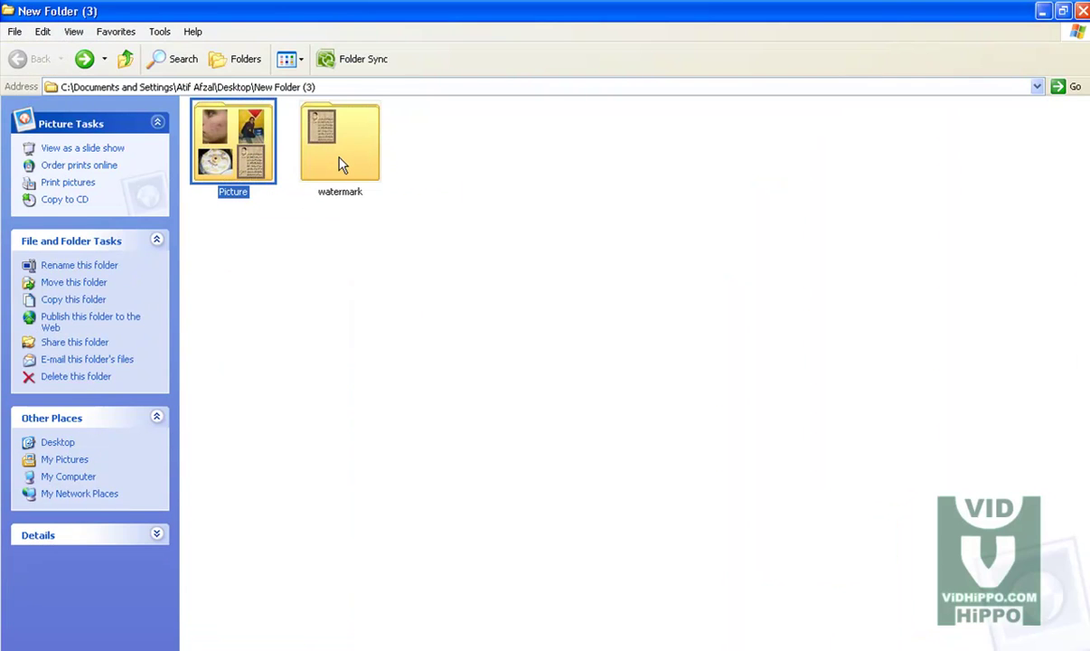
double_click(341, 164)
click(16, 63)
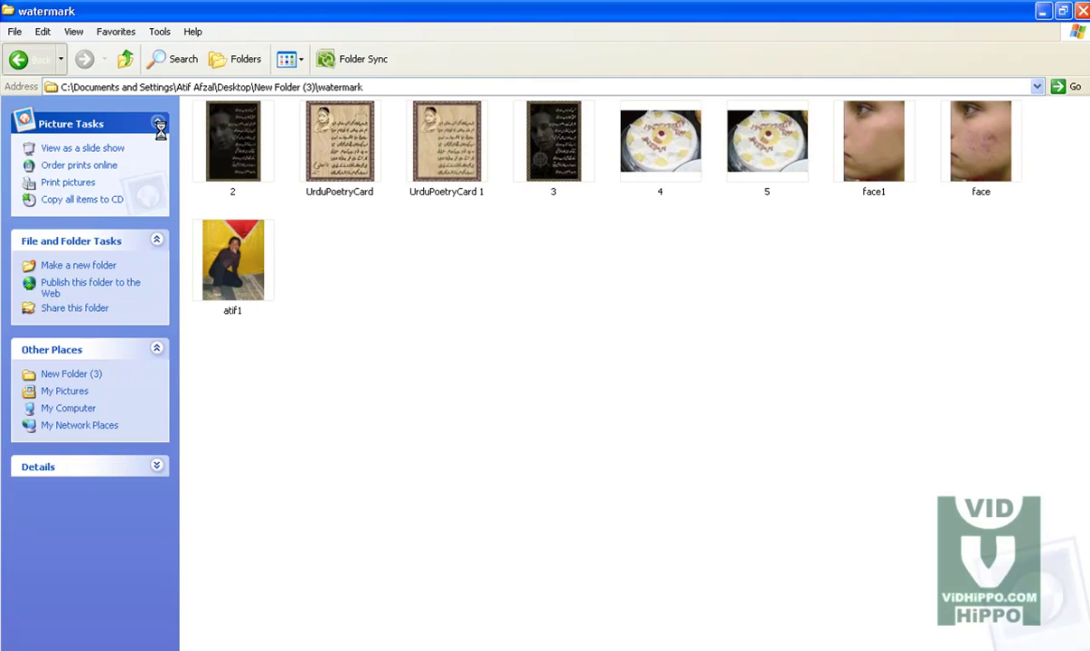
double_click(231, 162)
click(236, 169)
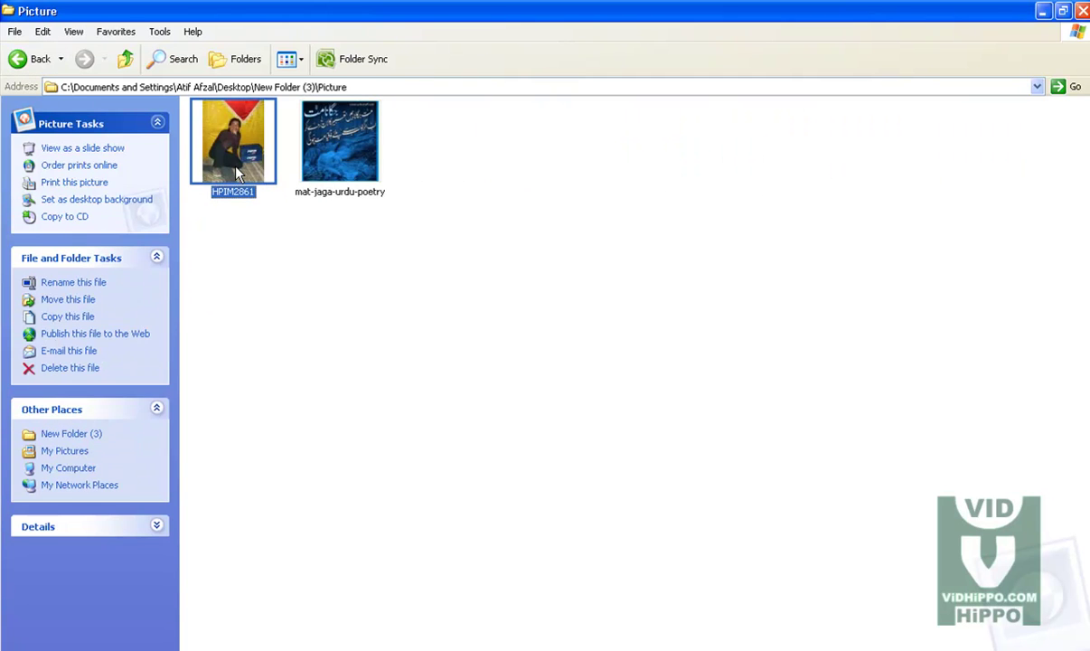
click(18, 59)
double_click(321, 166)
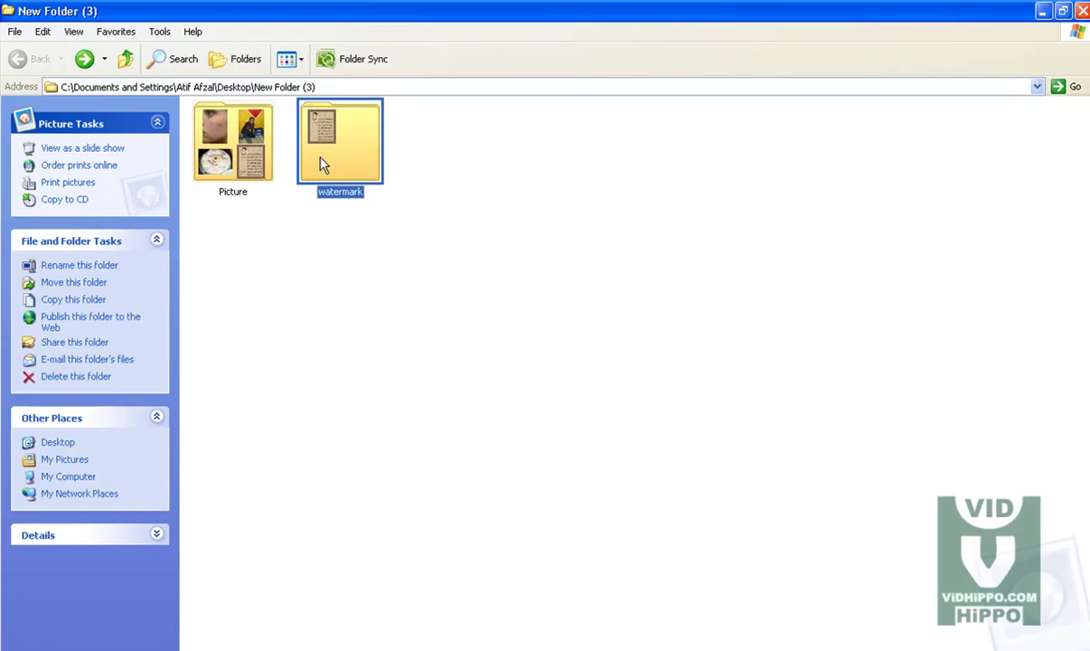
key(ctrl+v)
- Open HPIM2861 from the watermark folder in the picture viewer, compare it repeatedly with the retouched version, and close the viewer
click(378, 338)
double_click(331, 289)
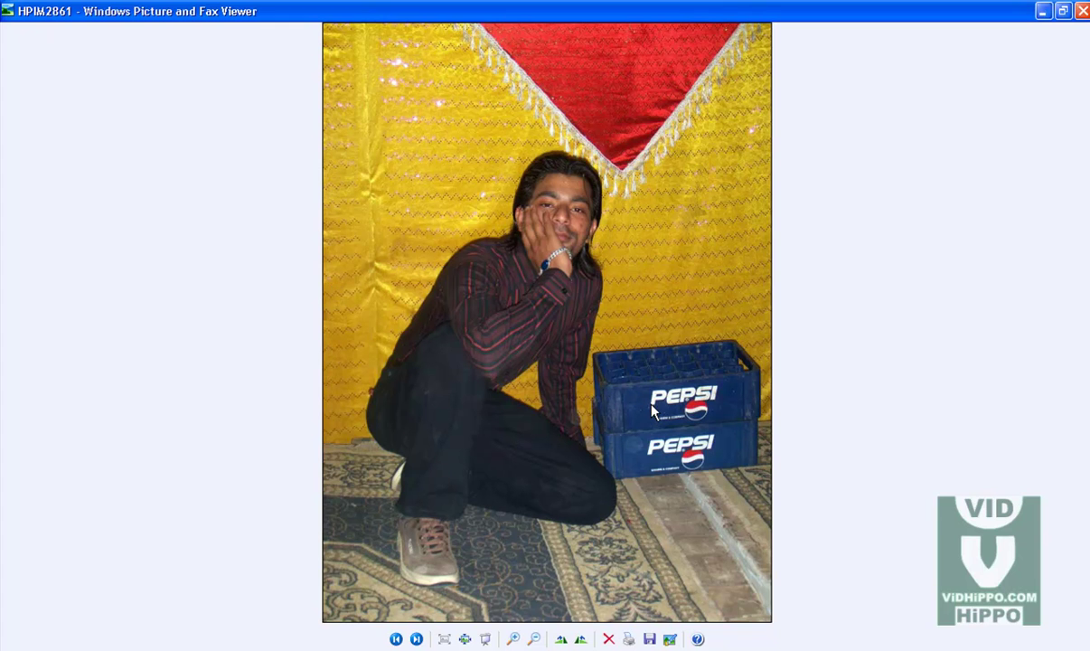
key(Right)
key(Left)
key(Right)
key(Left)
key(Right)
key(Left)
key(Right)
key(Left)
click(1082, 11)
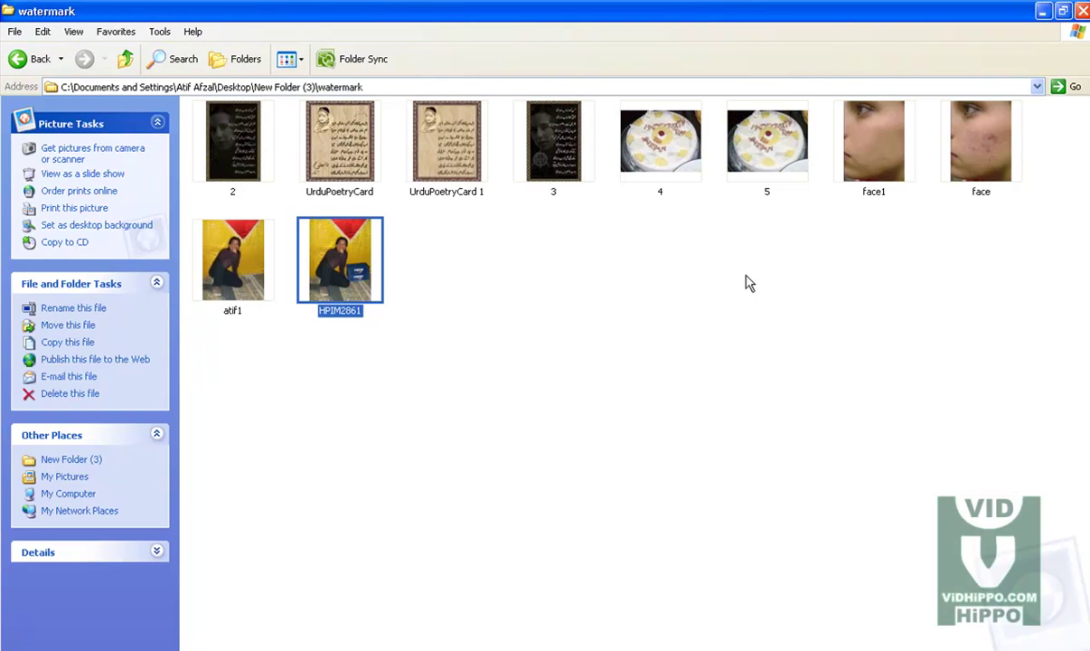
- Open mat-jaga-urdu-poetry.jpg from the Picture folder in Inpaint
click(443, 407)
click(20, 60)
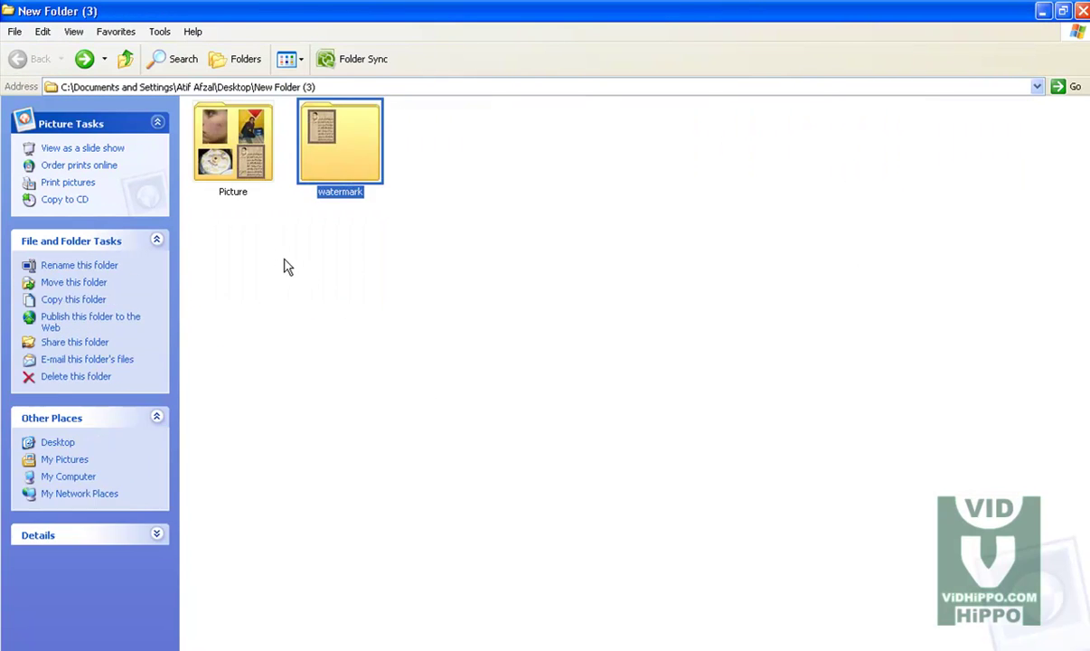
double_click(242, 170)
drag(218, 141, 584, 401)
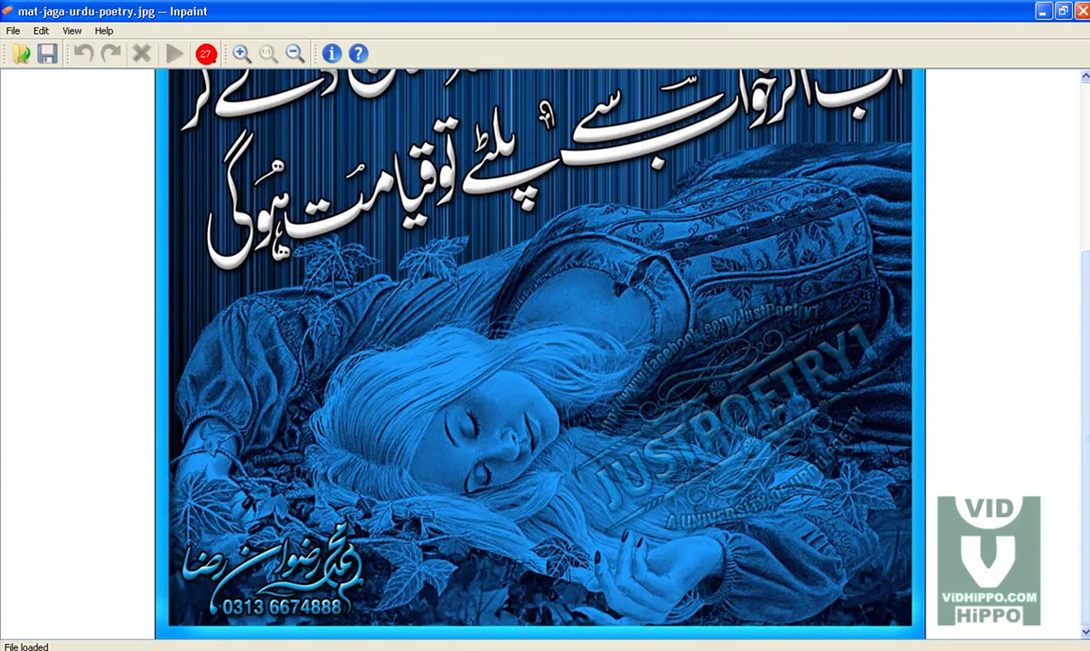
scroll(1046, 309, up, 3)
scroll(678, 431, down, 5)
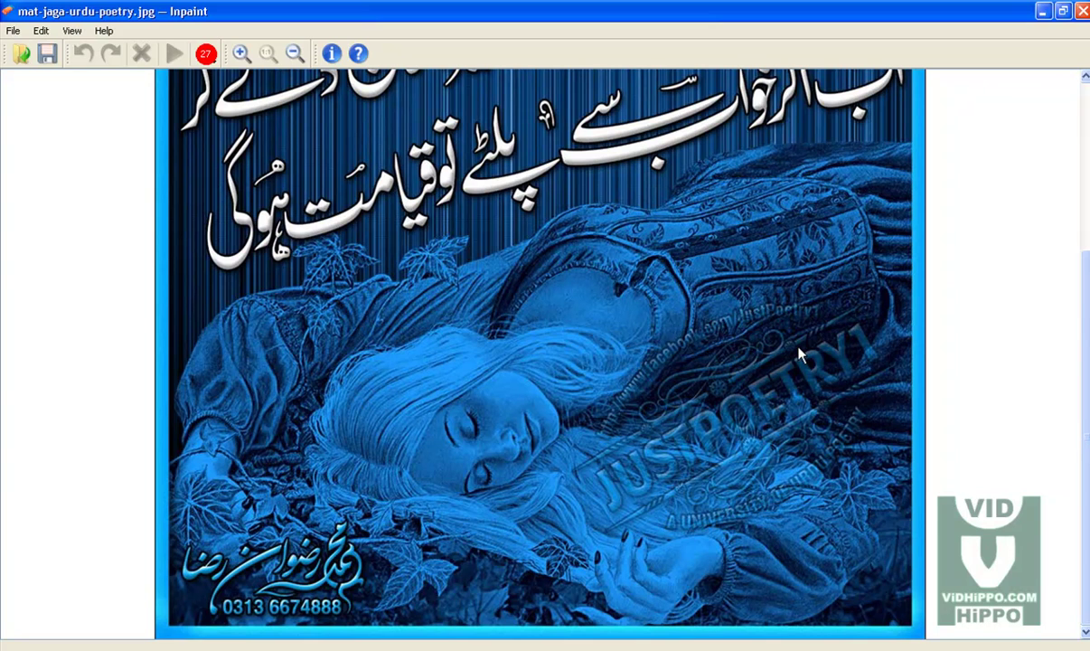
mouse_move(1087, 368)
mouse_down()
mouse_move(1087, 314)
mouse_move(1087, 369)
mouse_up()
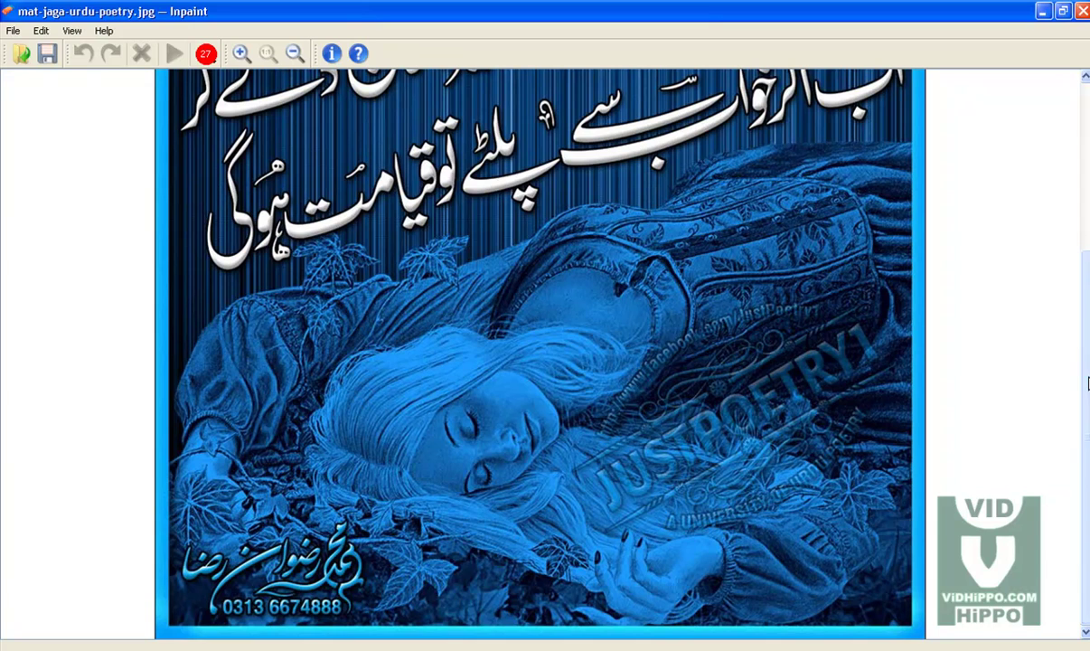
mouse_move(1086, 372)
mouse_down()
mouse_move(1087, 206)
mouse_move(1087, 387)
mouse_up()
drag(1087, 387, 1087, 215)
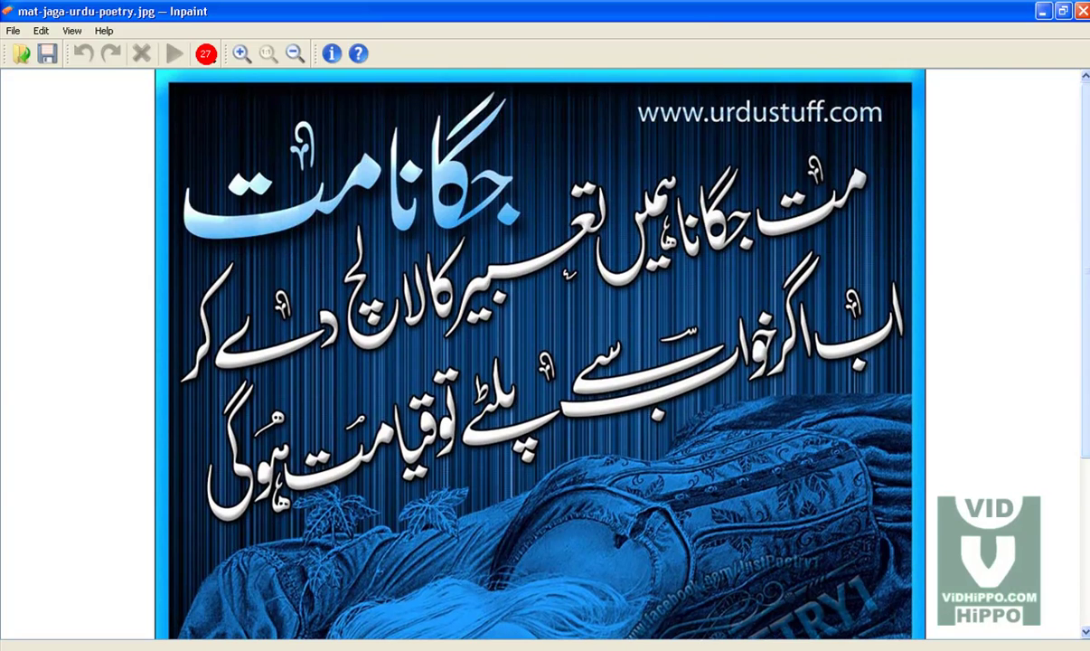
click(206, 56)
drag(204, 124, 202, 135)
mouse_move(621, 112)
mouse_down()
mouse_move(856, 115)
mouse_move(833, 126)
mouse_move(705, 112)
mouse_move(643, 128)
mouse_move(732, 106)
mouse_move(786, 116)
mouse_move(764, 131)
mouse_move(737, 110)
mouse_up()
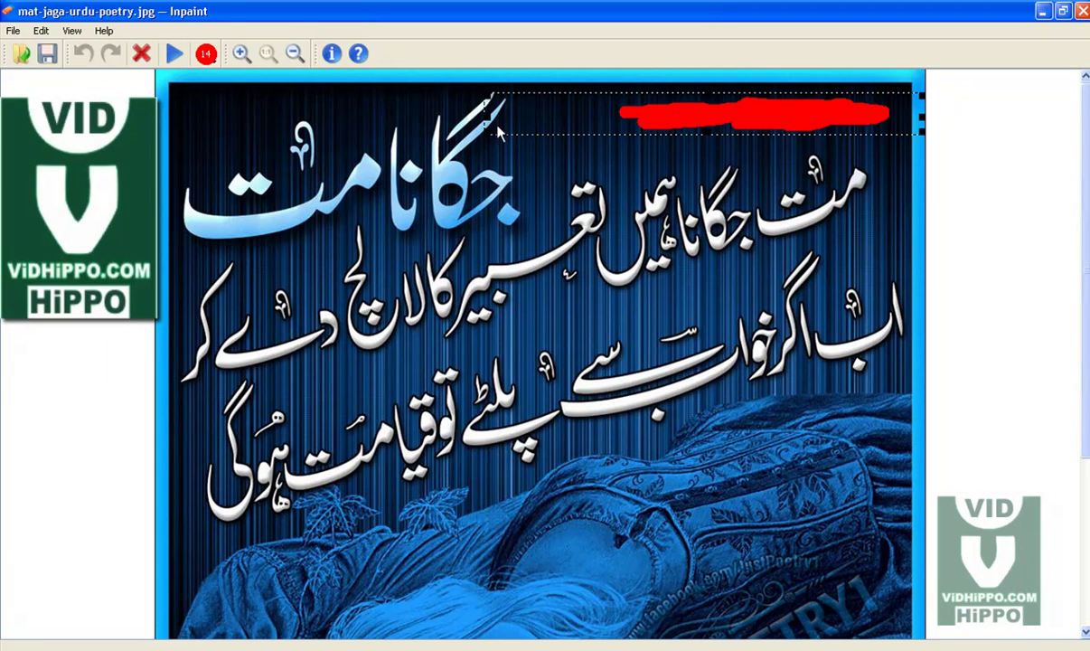
- Narrow the source area around the masked website text to exclude the heading and blue frame, adjust its lower edge, and inpaint
mouse_move(493, 112)
mouse_down()
mouse_move(547, 107)
mouse_move(513, 114)
mouse_up()
drag(951, 115, 900, 121)
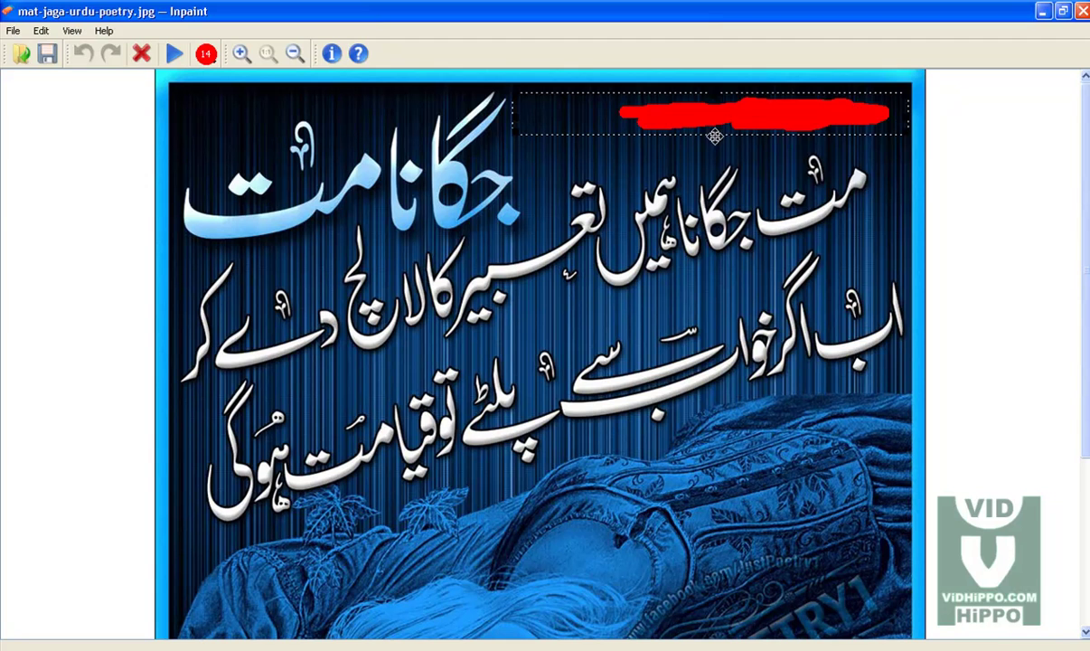
drag(714, 129, 709, 153)
click(175, 54)
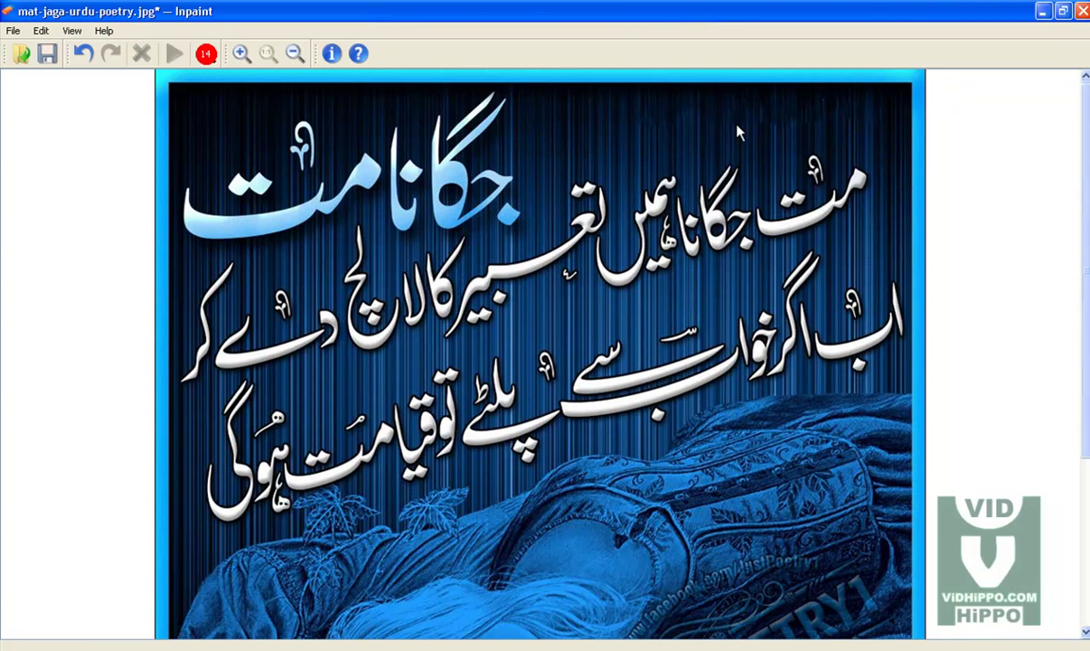
- Mask the signature and phone number in the picture's lower-left corner, enlarging the marker to 26, keep the source area inside the frame, and inpaint
scroll(1087, 401, down, 3)
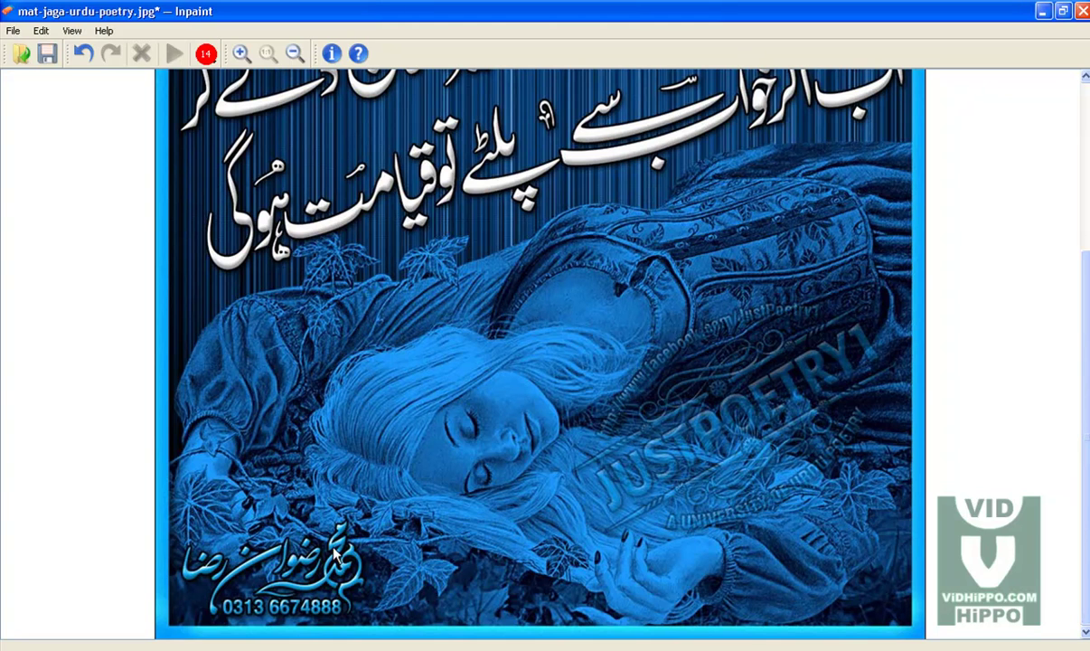
mouse_move(346, 529)
mouse_down()
mouse_move(340, 516)
mouse_move(332, 552)
mouse_move(318, 531)
mouse_move(329, 523)
mouse_move(356, 568)
mouse_move(349, 600)
mouse_move(321, 547)
mouse_move(325, 532)
mouse_move(327, 585)
mouse_up()
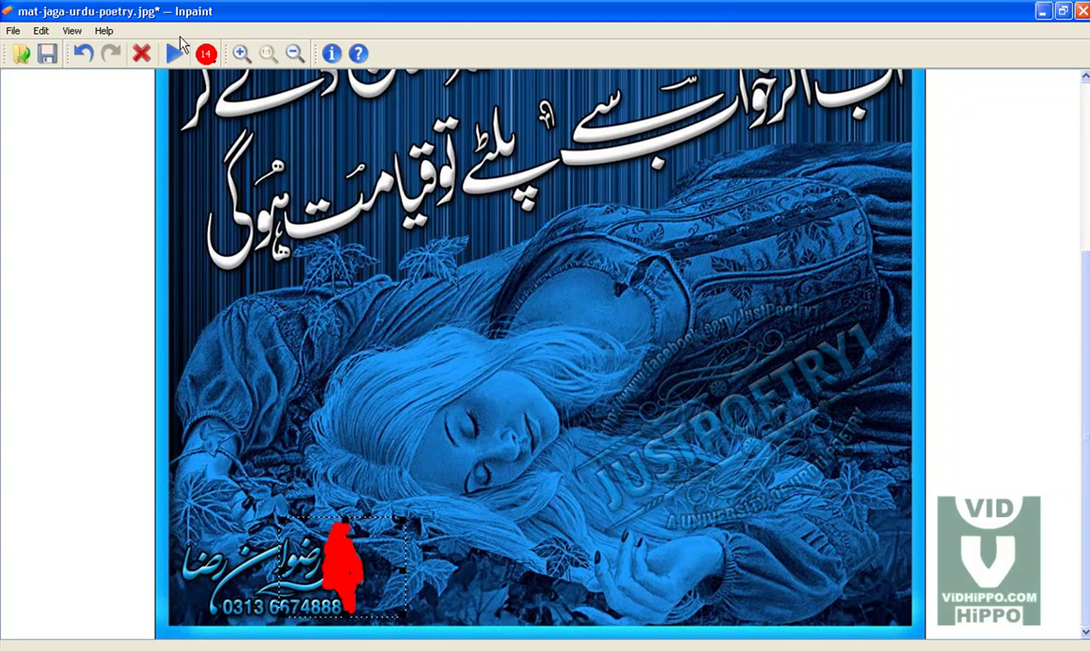
click(206, 54)
drag(199, 131, 199, 127)
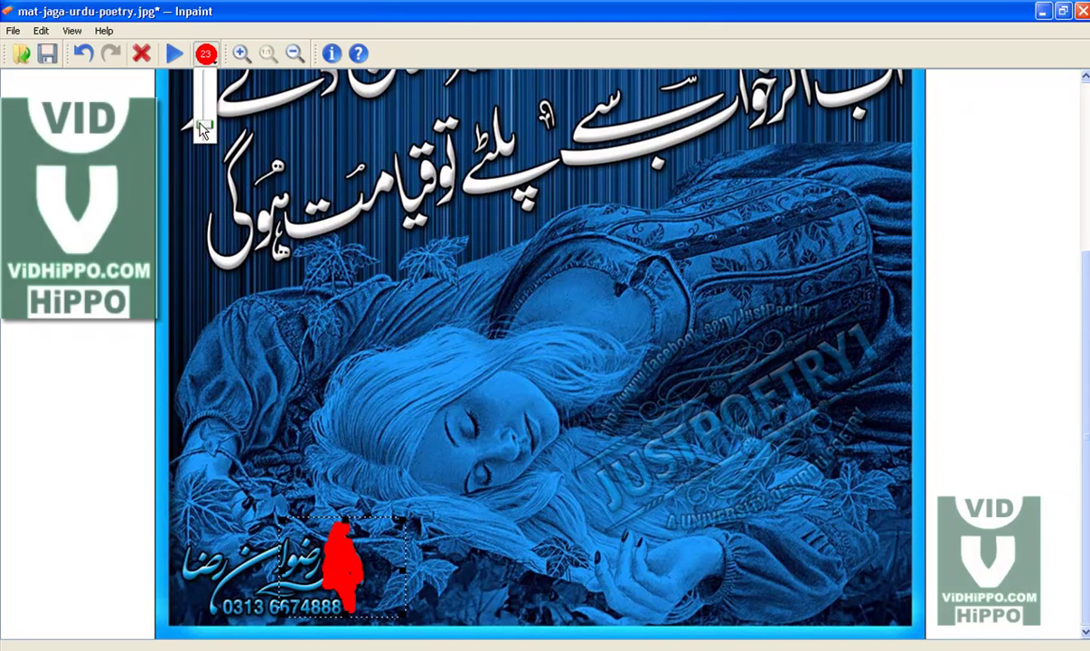
click(293, 555)
mouse_move(303, 554)
mouse_down()
mouse_move(251, 571)
mouse_move(206, 562)
mouse_move(200, 578)
mouse_move(202, 531)
mouse_move(205, 577)
mouse_move(186, 533)
mouse_move(221, 528)
mouse_move(289, 571)
mouse_move(311, 547)
mouse_move(244, 553)
mouse_move(321, 562)
mouse_move(279, 597)
mouse_move(226, 578)
mouse_move(221, 587)
mouse_move(337, 617)
mouse_up()
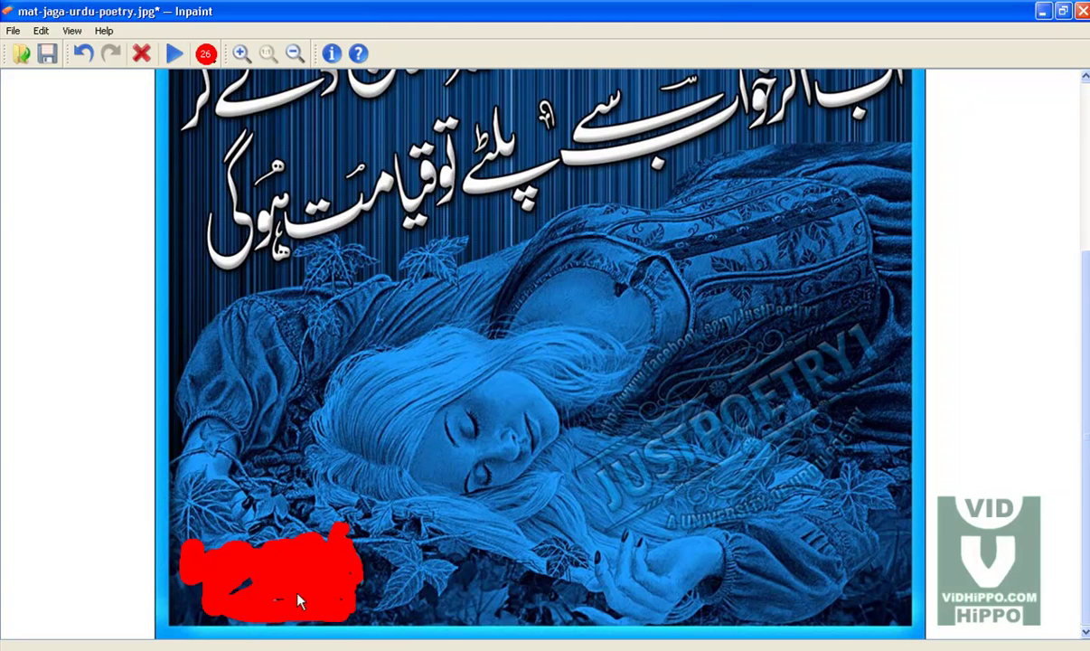
drag(278, 600, 287, 576)
drag(158, 574, 175, 576)
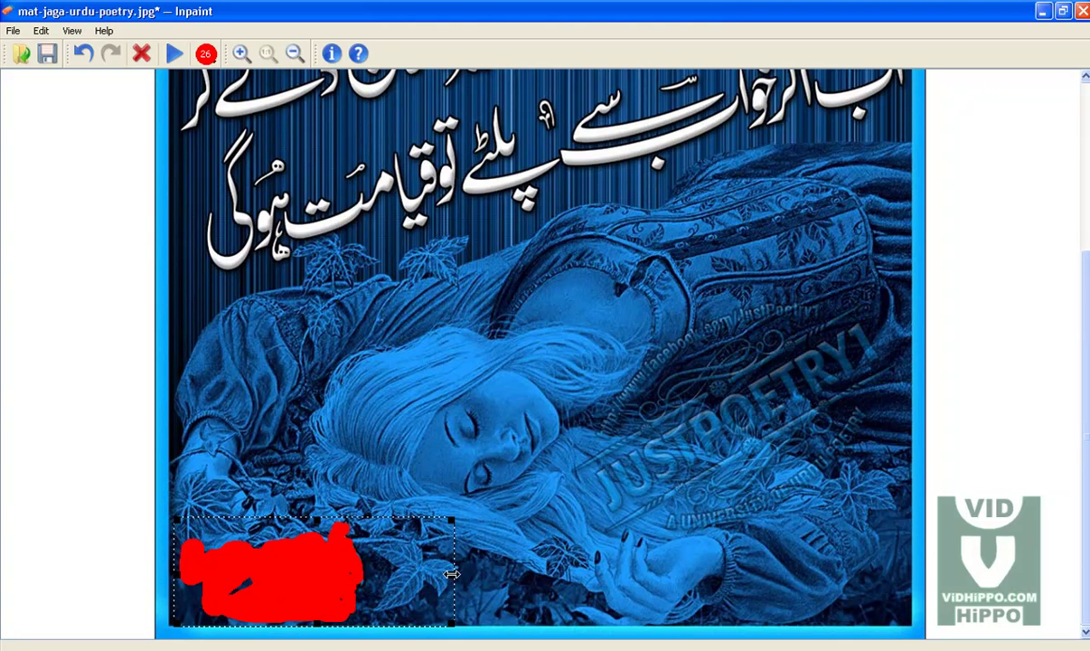
click(174, 58)
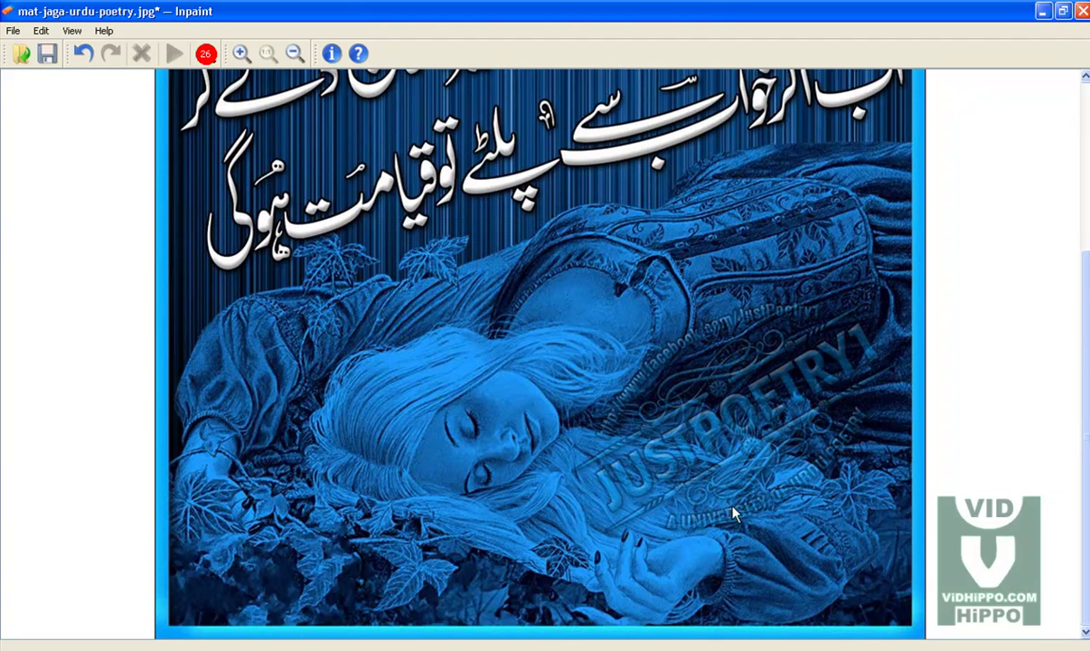
- Mask the curved tagline below the JUSTPOETRY1 watermark, pull the source area in from the right frame, and inpaint
mouse_move(858, 422)
mouse_down()
mouse_move(808, 474)
mouse_move(762, 499)
mouse_move(684, 529)
mouse_move(669, 522)
mouse_up()
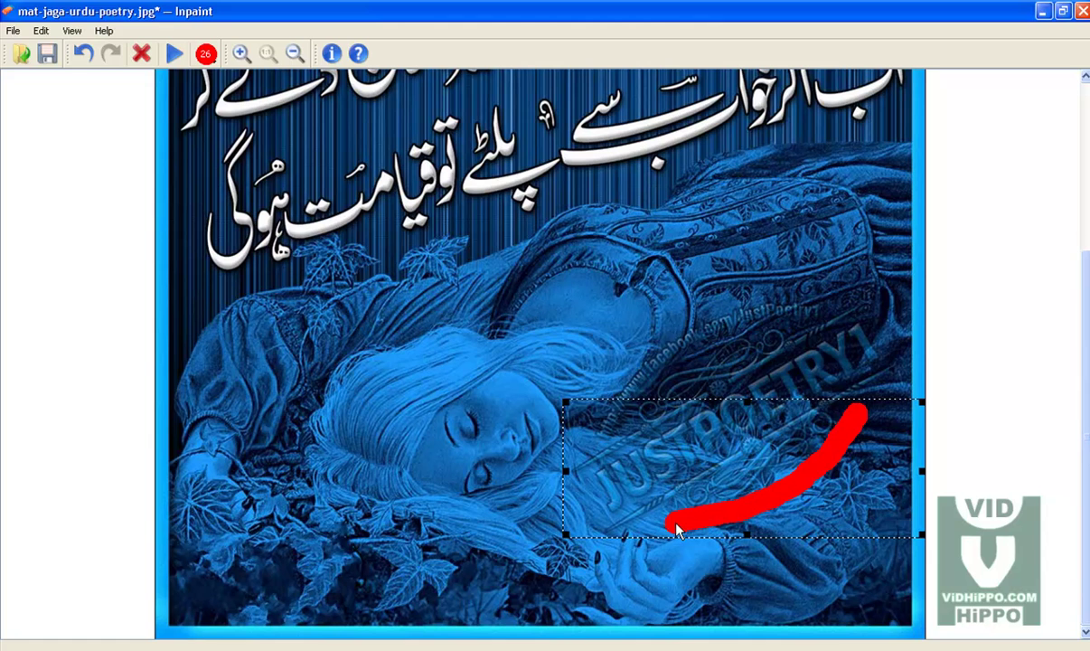
click(172, 54)
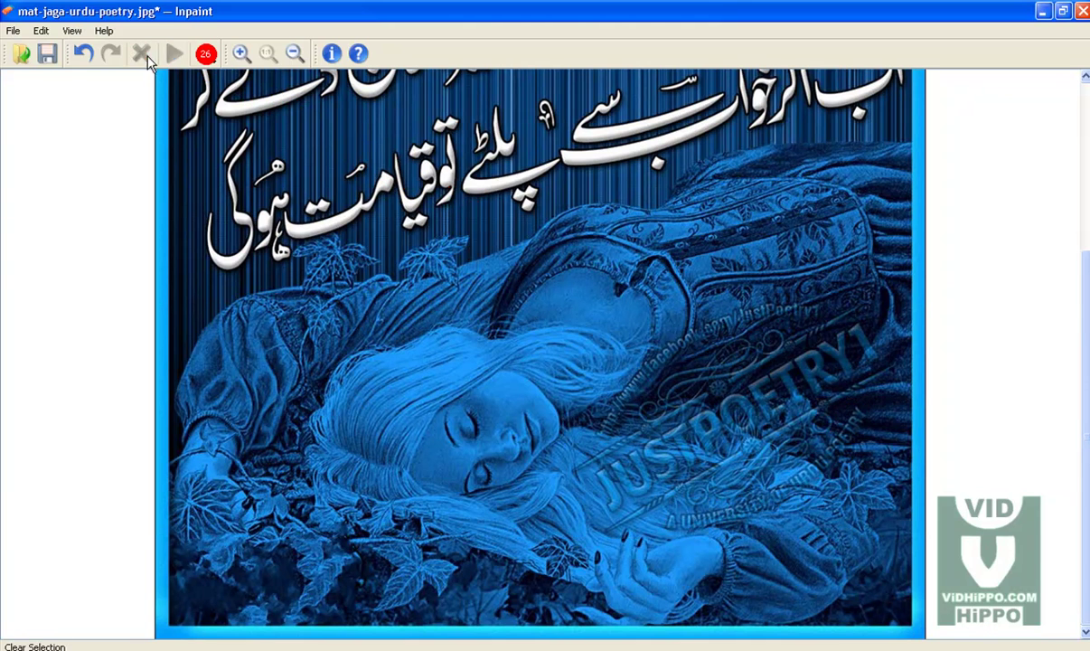
drag(861, 417, 800, 481)
drag(694, 530, 669, 522)
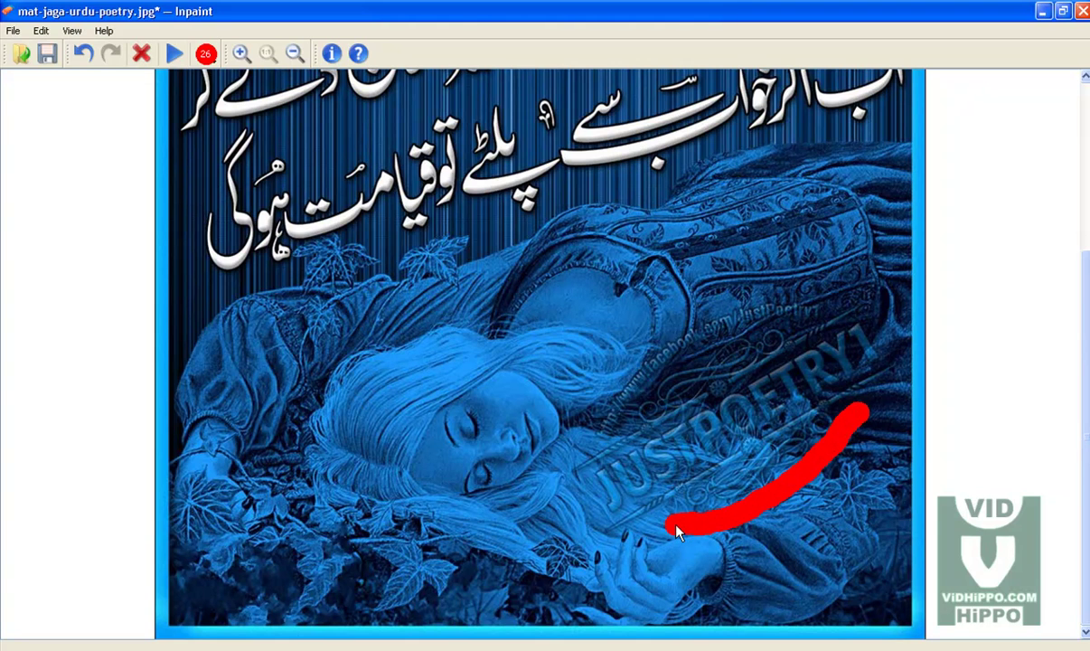
drag(922, 471, 886, 481)
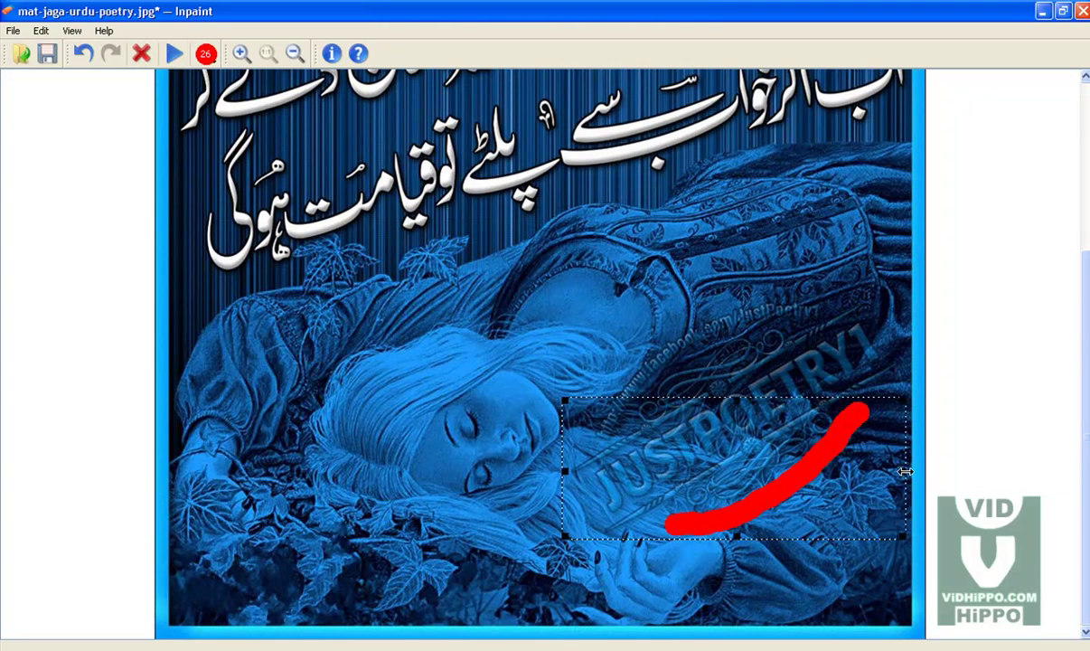
click(174, 53)
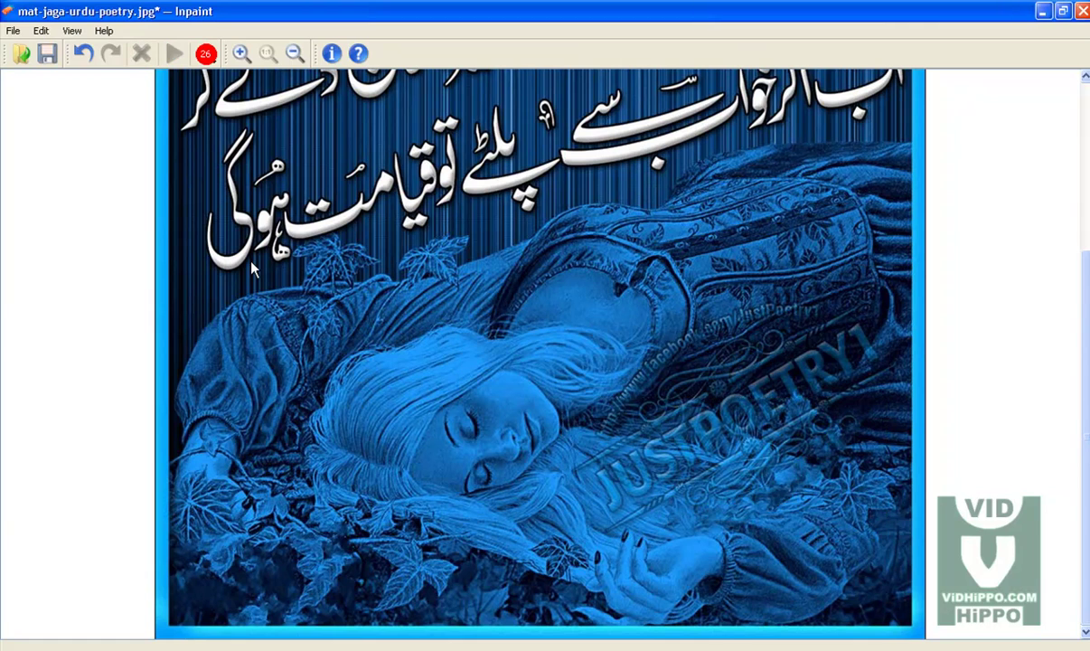
- Mask the curved Facebook address above the JUSTPOETRY1 watermark in two strips, inpainting after each one
mouse_move(597, 438)
mouse_down()
mouse_move(669, 347)
mouse_move(708, 323)
mouse_up()
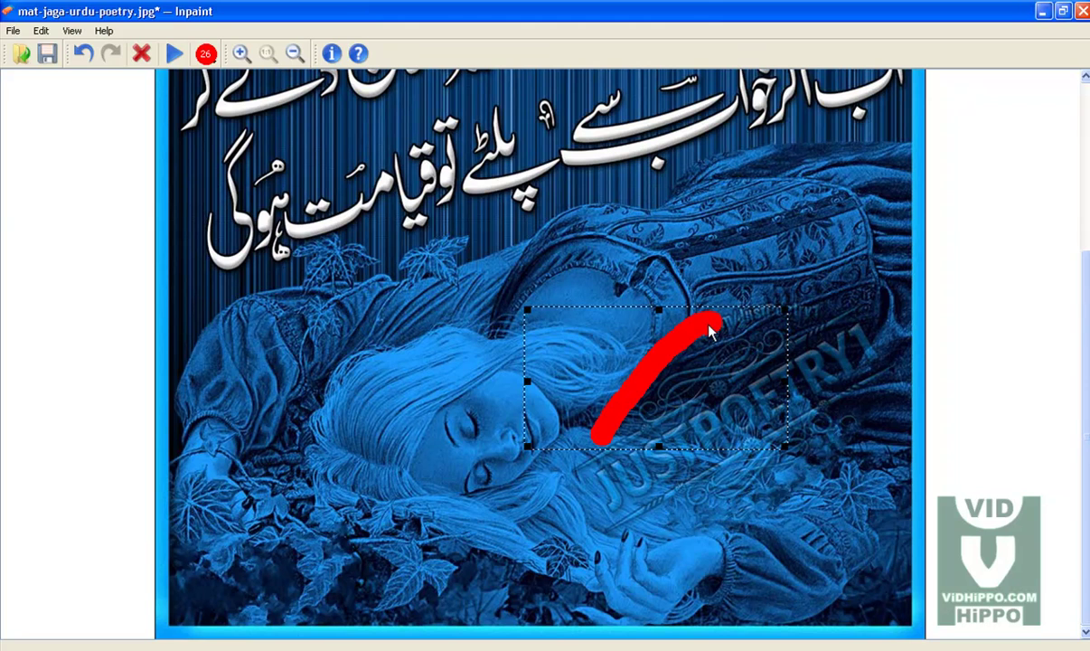
click(175, 54)
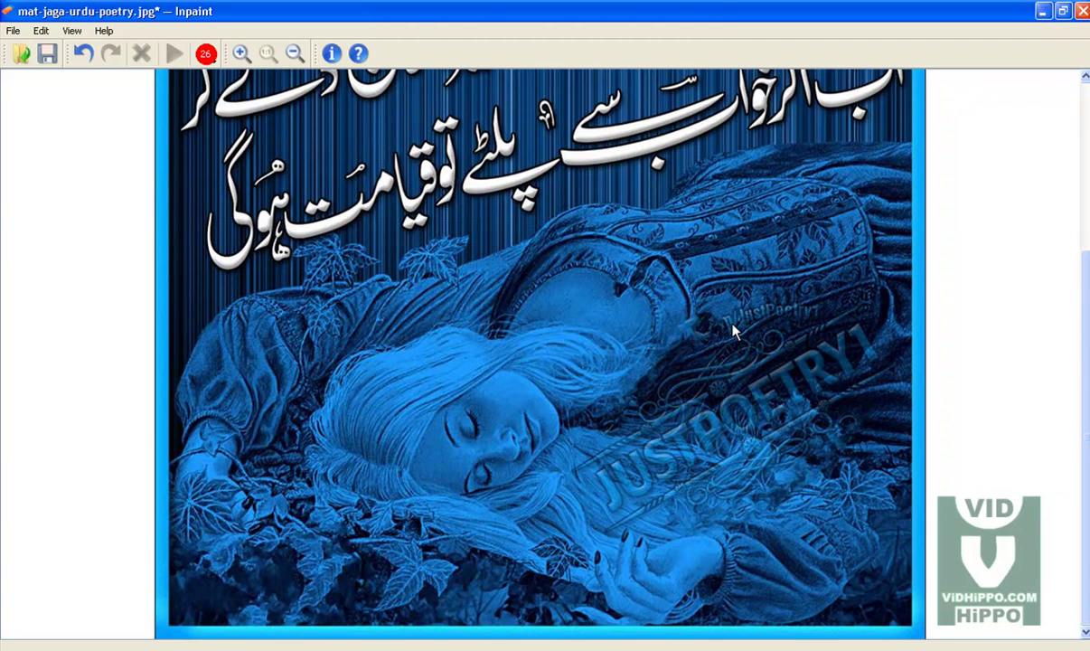
mouse_move(718, 317)
mouse_down()
mouse_move(809, 316)
mouse_move(796, 321)
mouse_up()
click(175, 54)
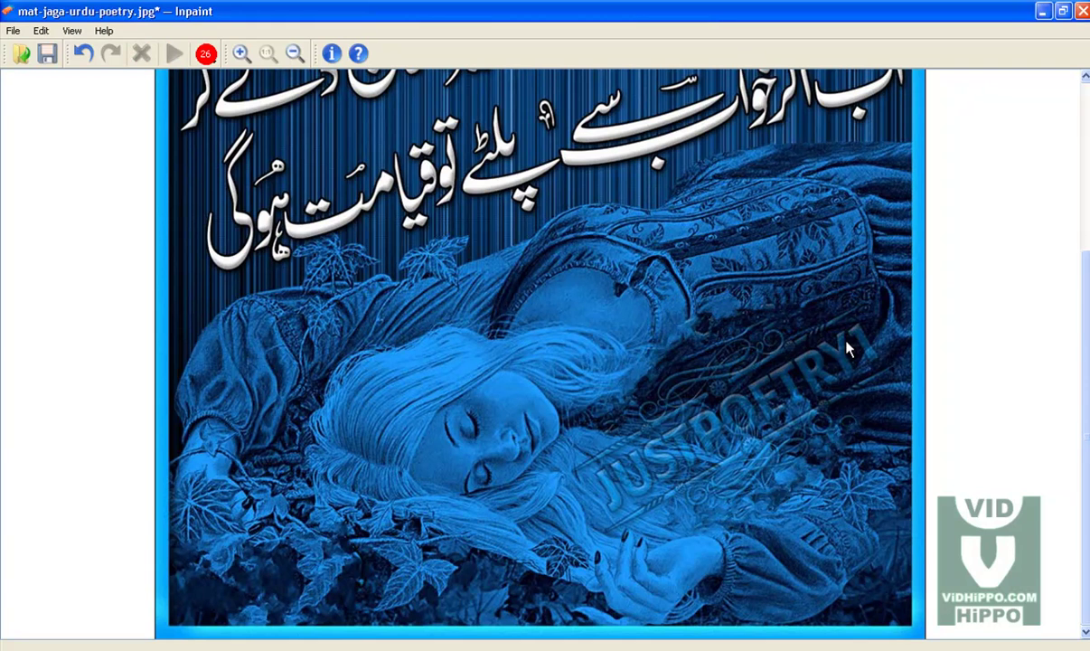
- Mask the whole diagonal JUSTPOETRY1 watermark with the marker and inpaint it
drag(863, 334, 845, 350)
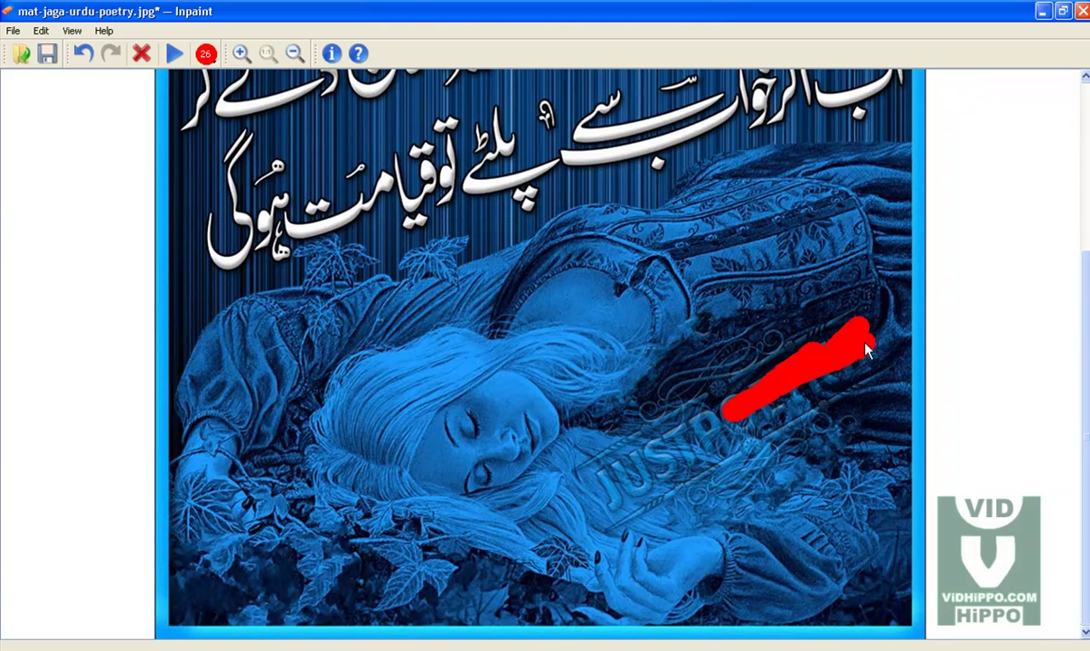
mouse_move(806, 415)
mouse_down()
mouse_move(828, 374)
mouse_move(749, 401)
mouse_move(601, 478)
mouse_move(751, 407)
mouse_move(632, 477)
mouse_move(615, 501)
mouse_move(796, 404)
mouse_move(798, 415)
mouse_move(619, 532)
mouse_move(689, 474)
mouse_up()
drag(586, 471, 638, 443)
drag(783, 358, 855, 306)
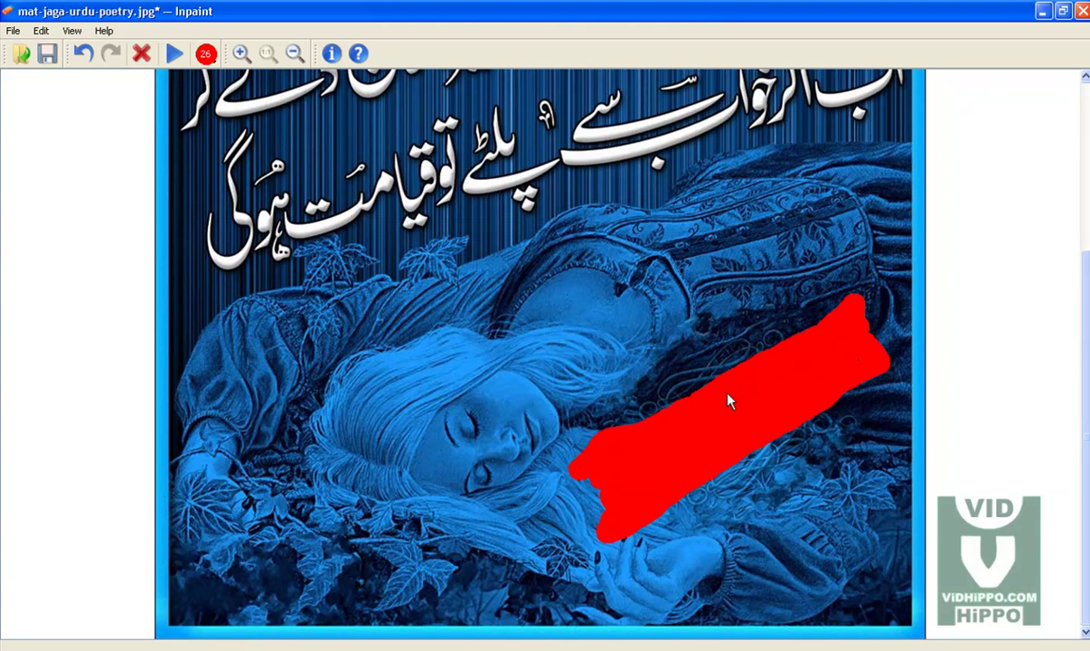
drag(728, 392, 729, 395)
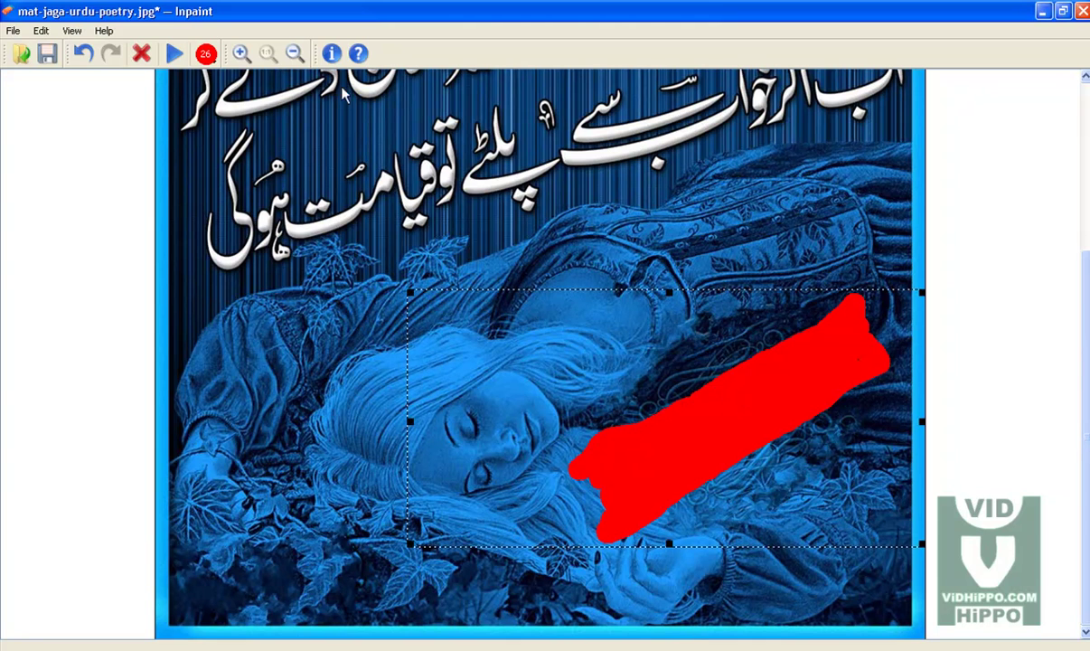
click(175, 53)
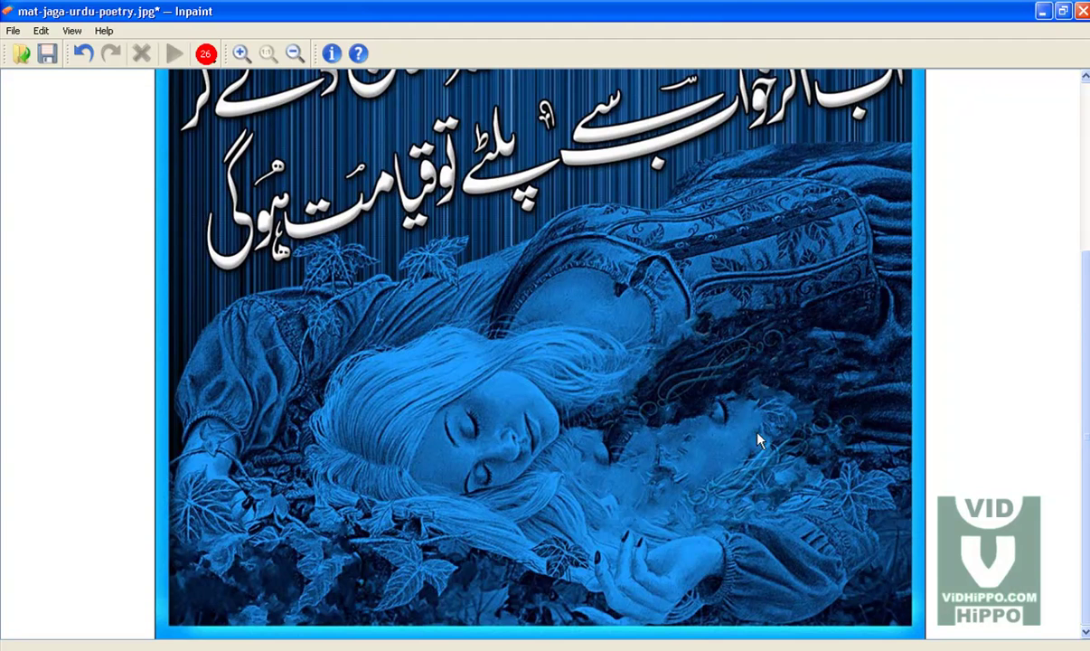
- Mask the face-like artifact beside the woman and inpaint it using the foliage as source area, then retouch the strip above it
mouse_move(705, 482)
mouse_down()
mouse_move(754, 434)
mouse_move(757, 413)
mouse_move(721, 438)
mouse_up()
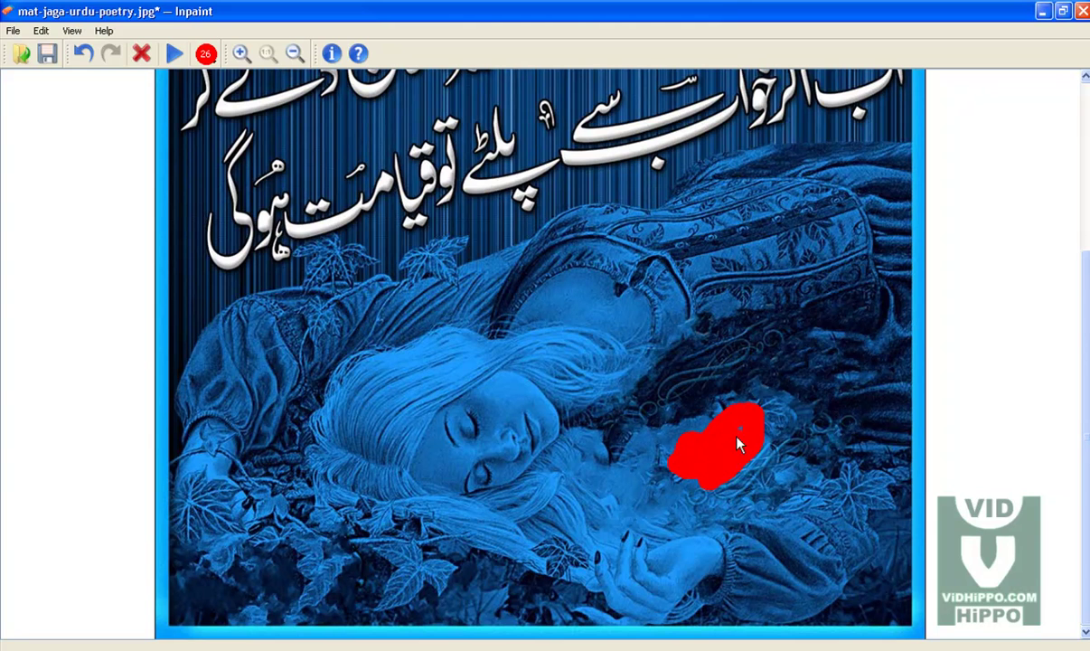
drag(622, 448, 715, 451)
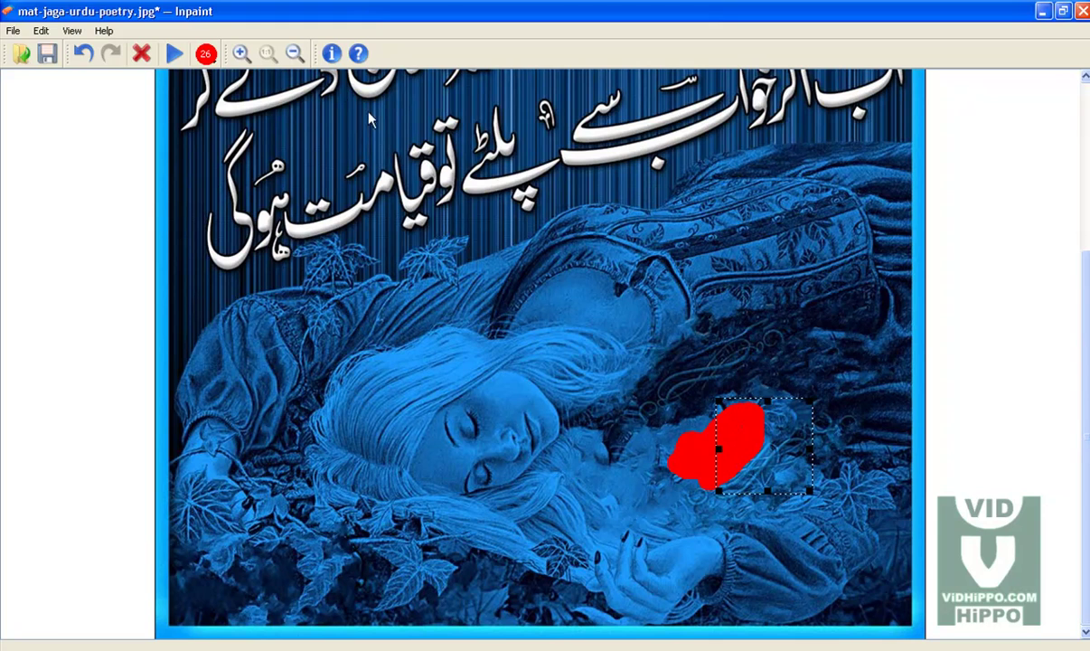
click(174, 54)
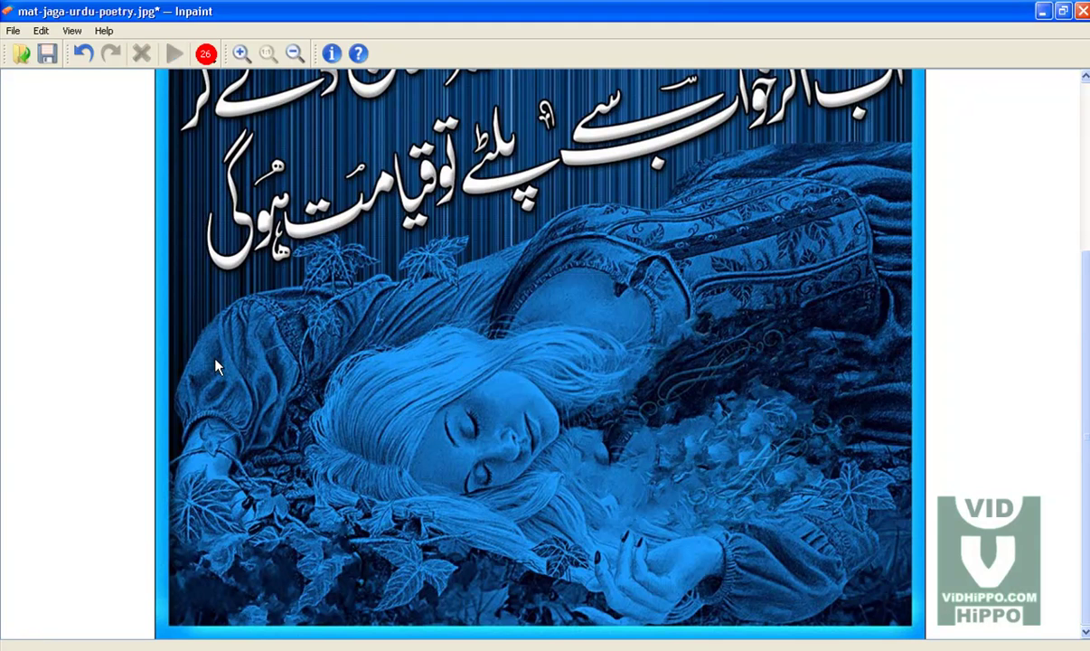
drag(706, 420, 628, 456)
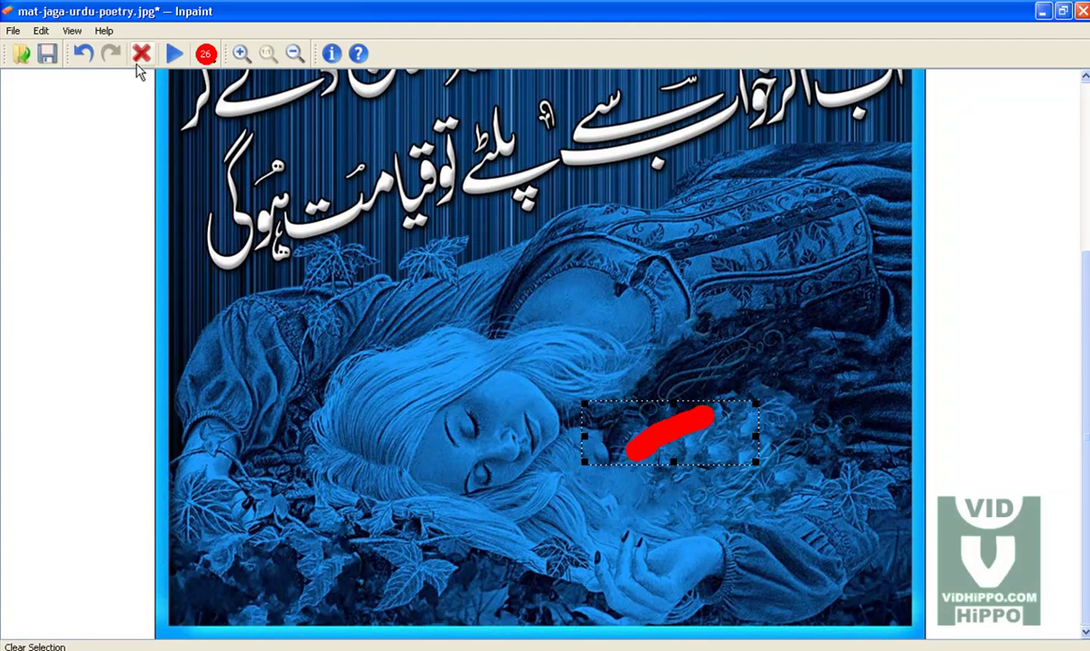
click(174, 55)
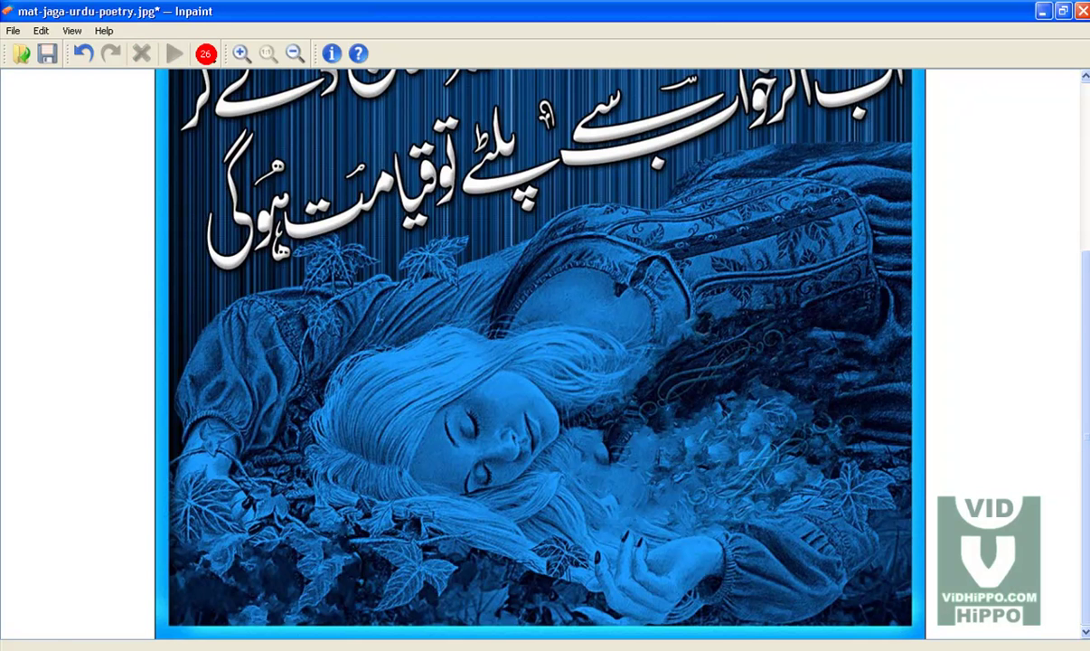
- Mask the remaining smudge between the woman's face and her hand and inpaint it
click(291, 61)
click(291, 62)
click(291, 64)
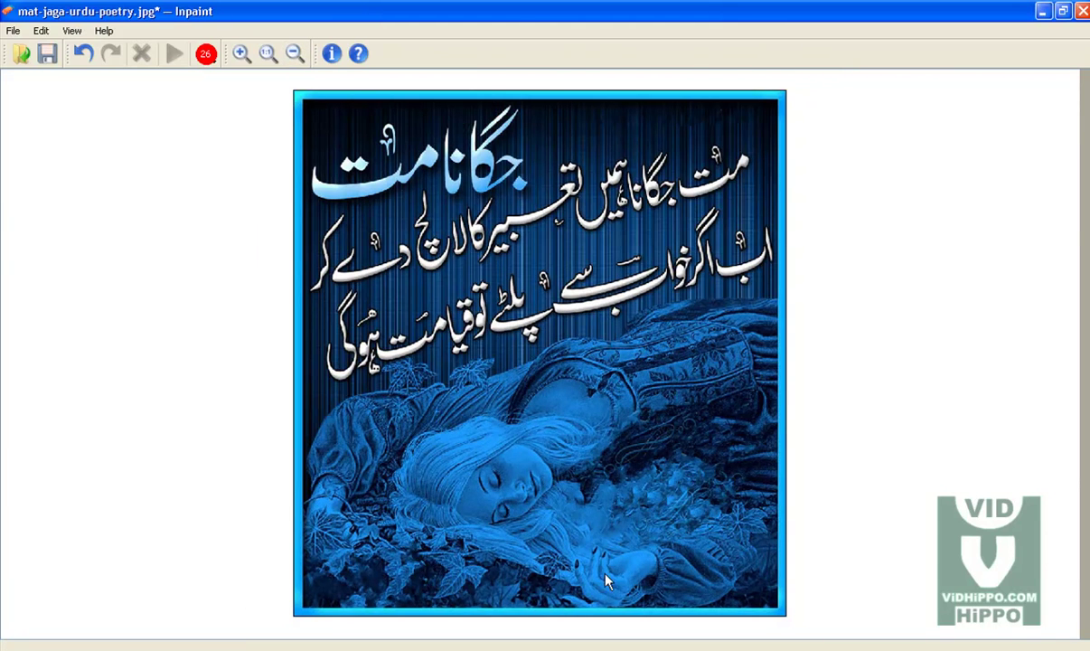
mouse_move(593, 527)
mouse_down()
mouse_move(607, 497)
mouse_move(551, 493)
mouse_move(578, 533)
mouse_up()
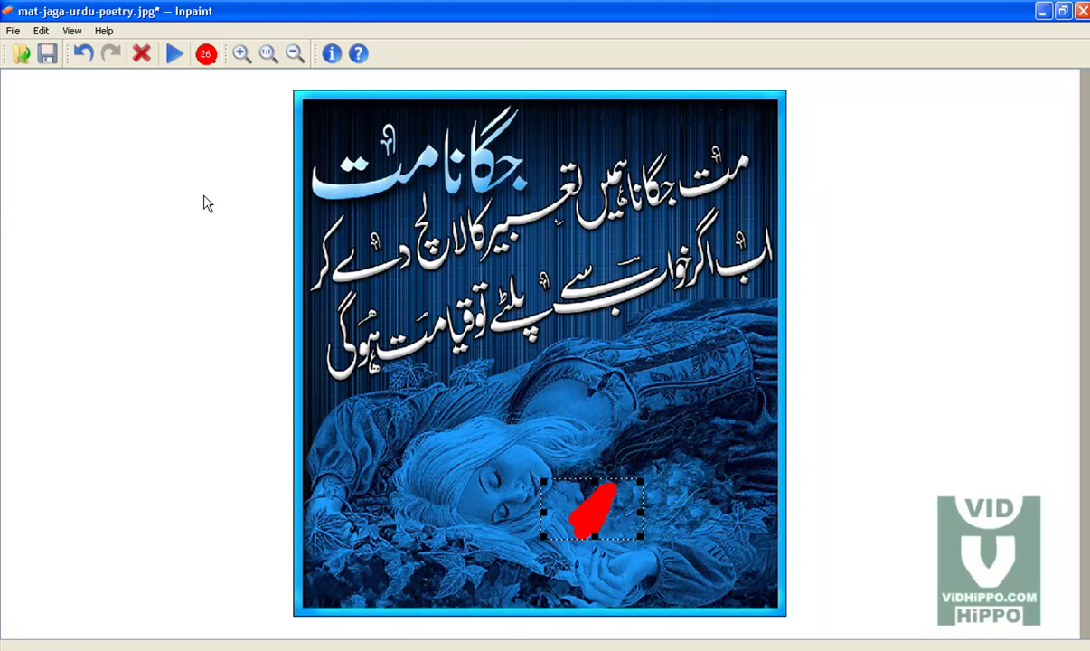
click(173, 53)
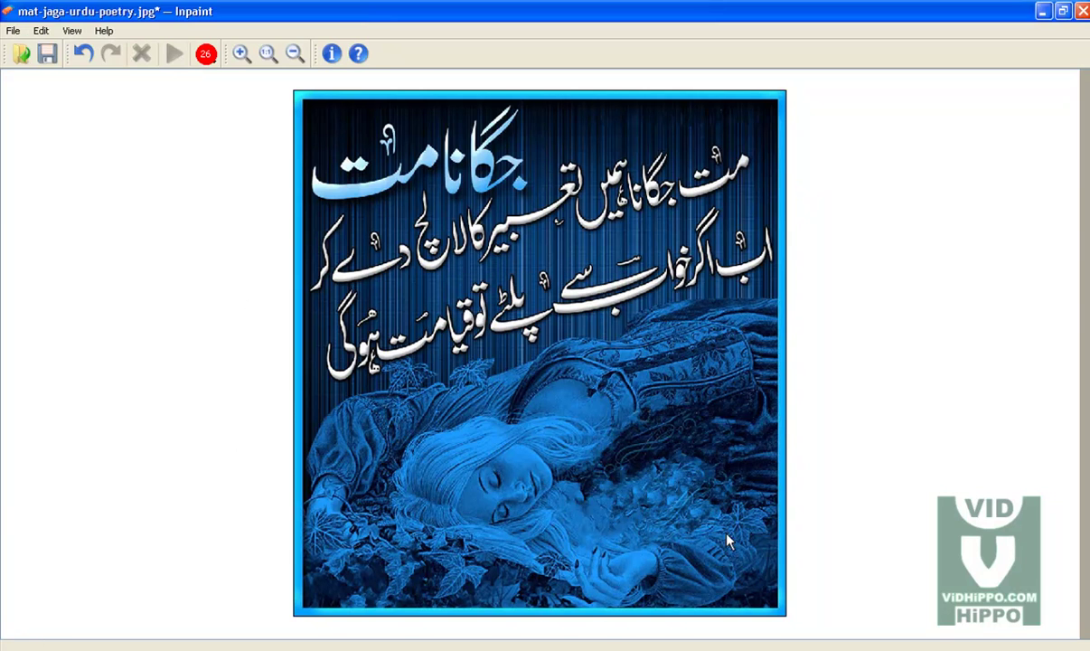
- Save the cleaned picture in the watermark folder as mat-jaga-urdu-poetry1
click(47, 54)
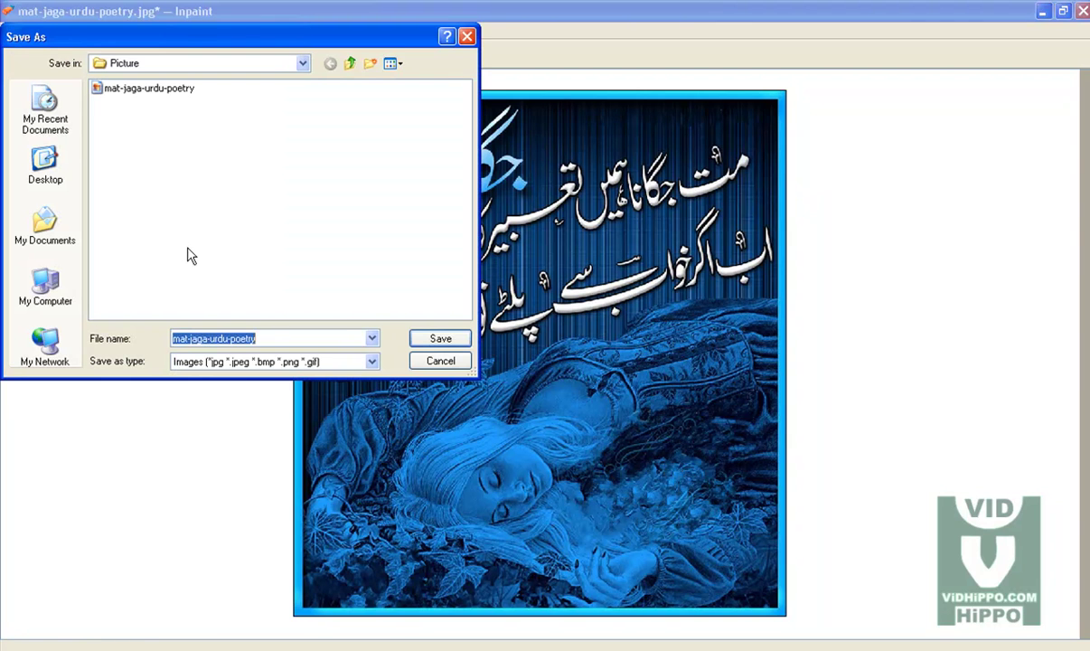
click(291, 66)
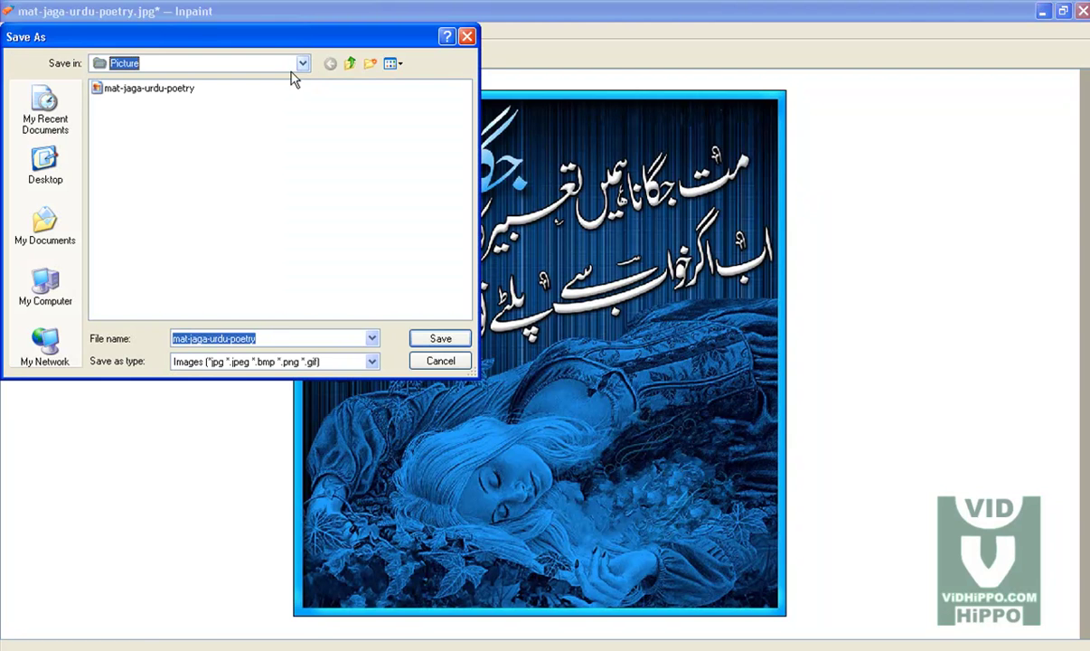
click(298, 65)
click(389, 172)
click(352, 67)
double_click(127, 105)
double_click(272, 338)
click(273, 338)
text(1)
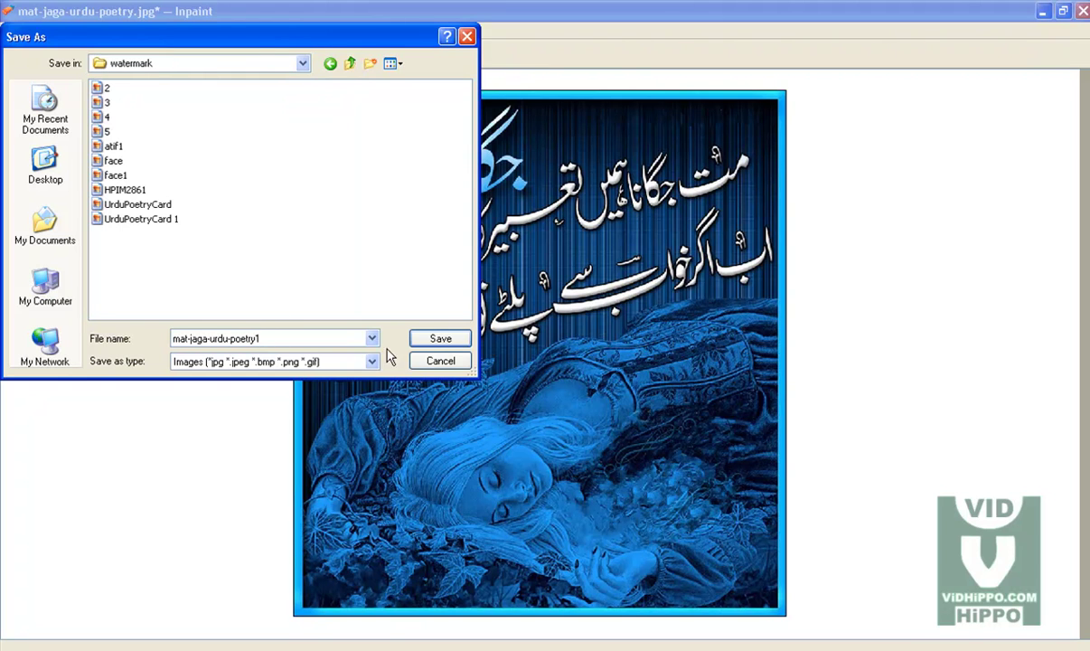
click(440, 338)
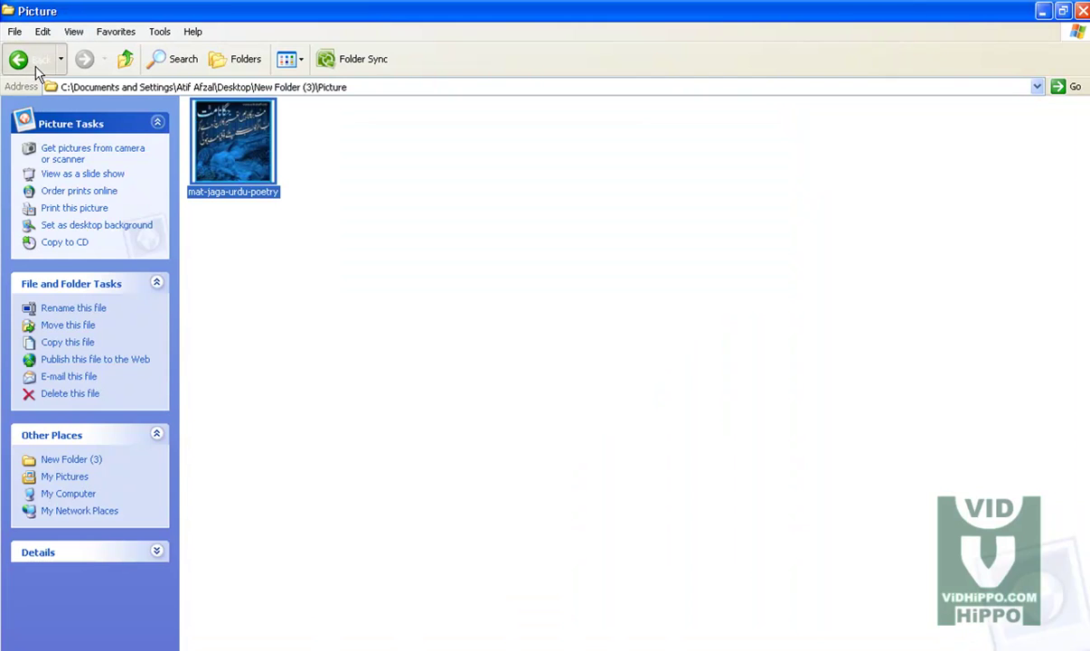
- Move the original mat-jaga-urdu-poetry picture from the Picture folder into the watermark folder in Windows Explorer
click(27, 59)
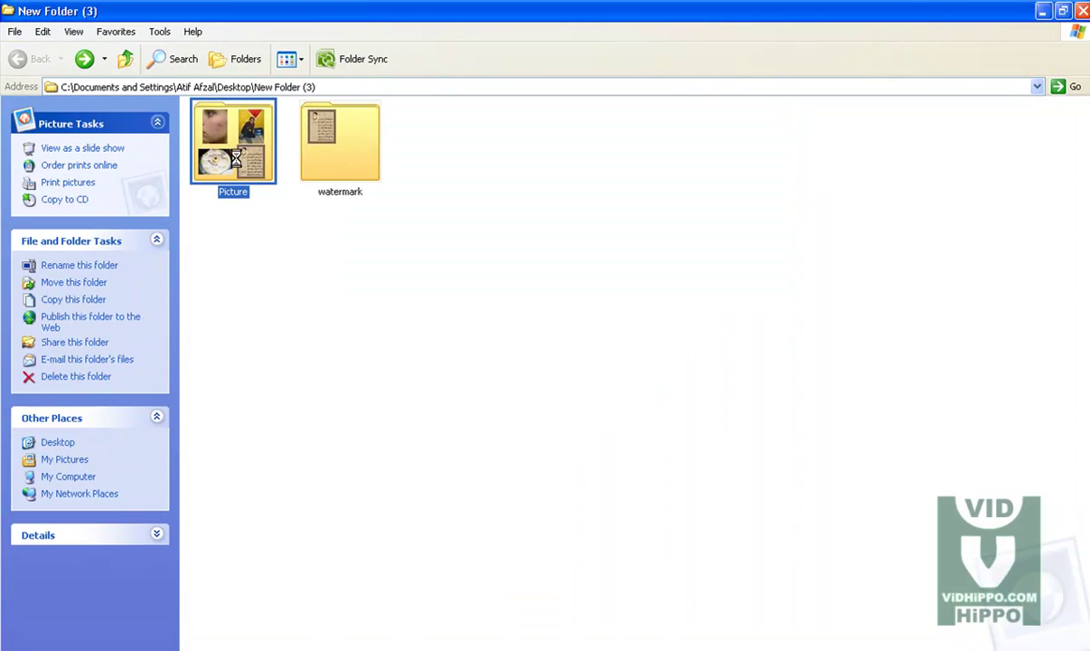
double_click(233, 145)
right_click(226, 150)
click(233, 405)
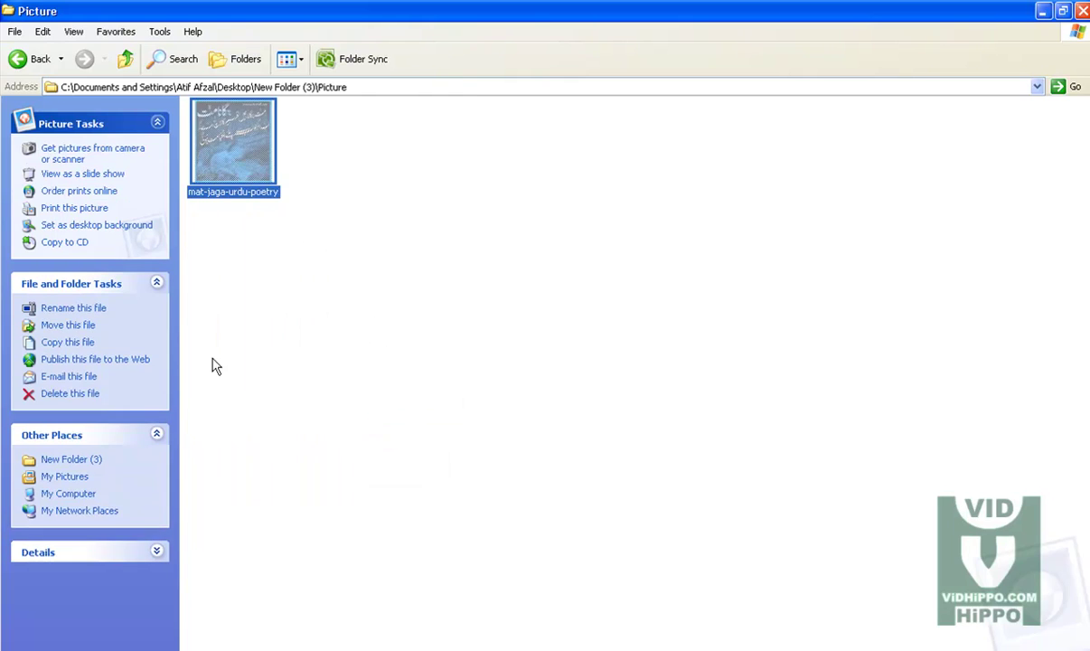
click(32, 59)
double_click(365, 156)
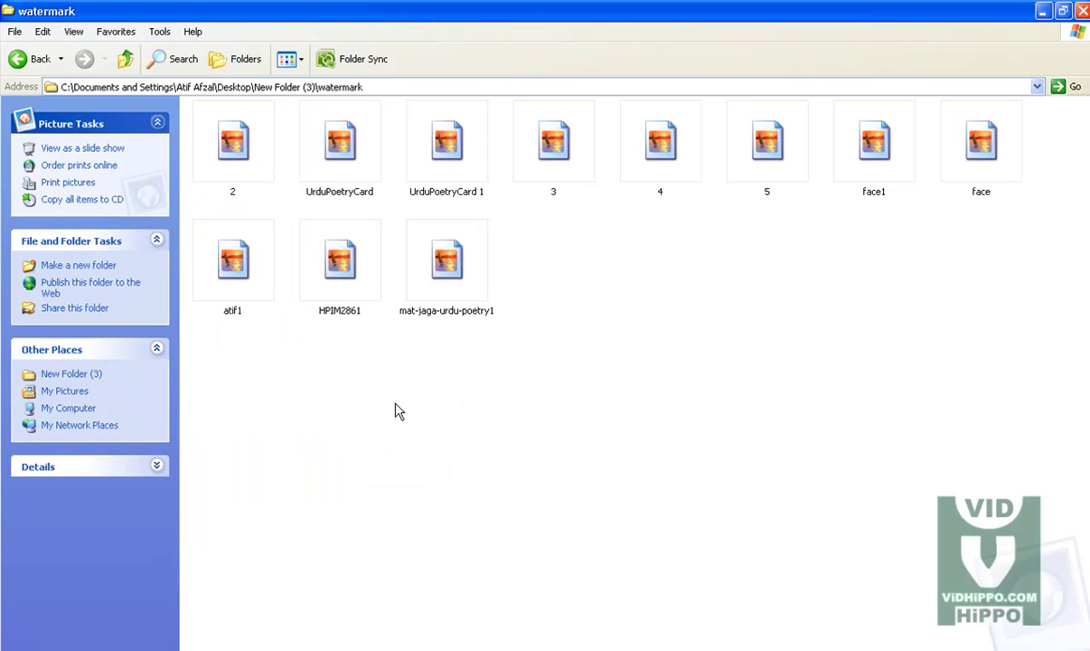
key(ctrl+v)
click(560, 411)
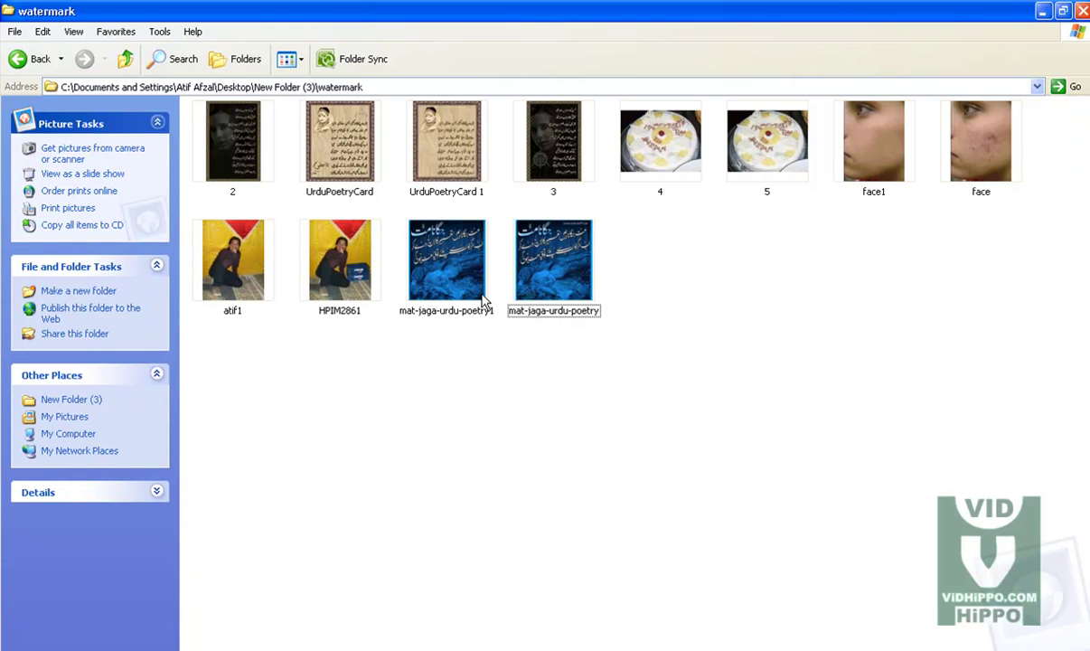
- Compare the original mat-jaga-urdu-poetry picture with the cleaned mat-jaga-urdu-poetry1 version in the picture viewer
double_click(543, 296)
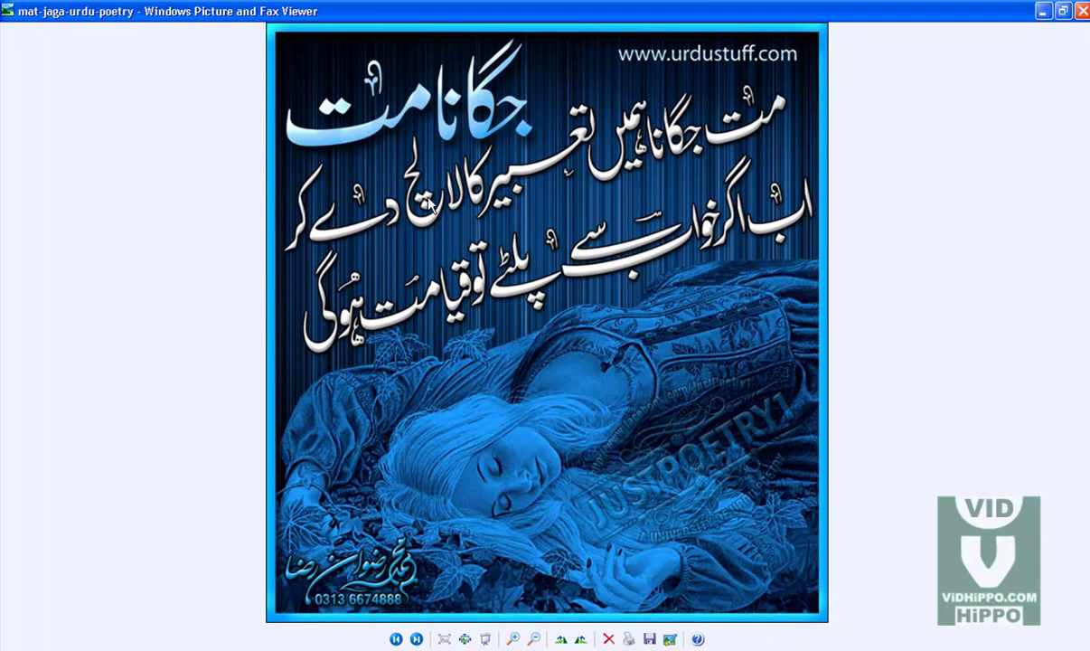
key(Right)
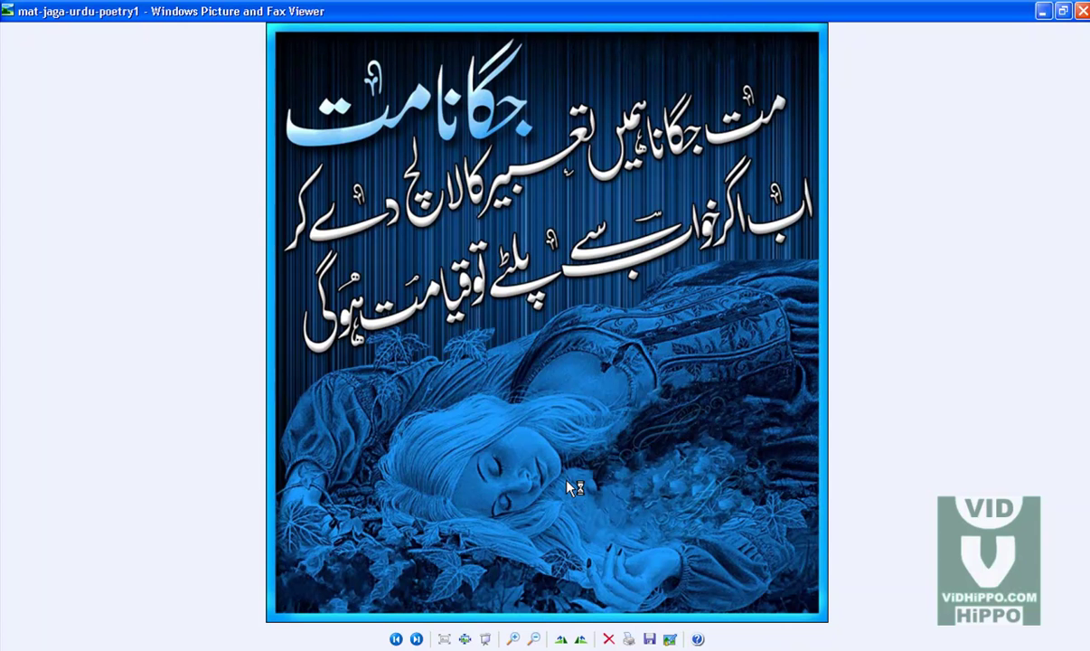
key(Left)
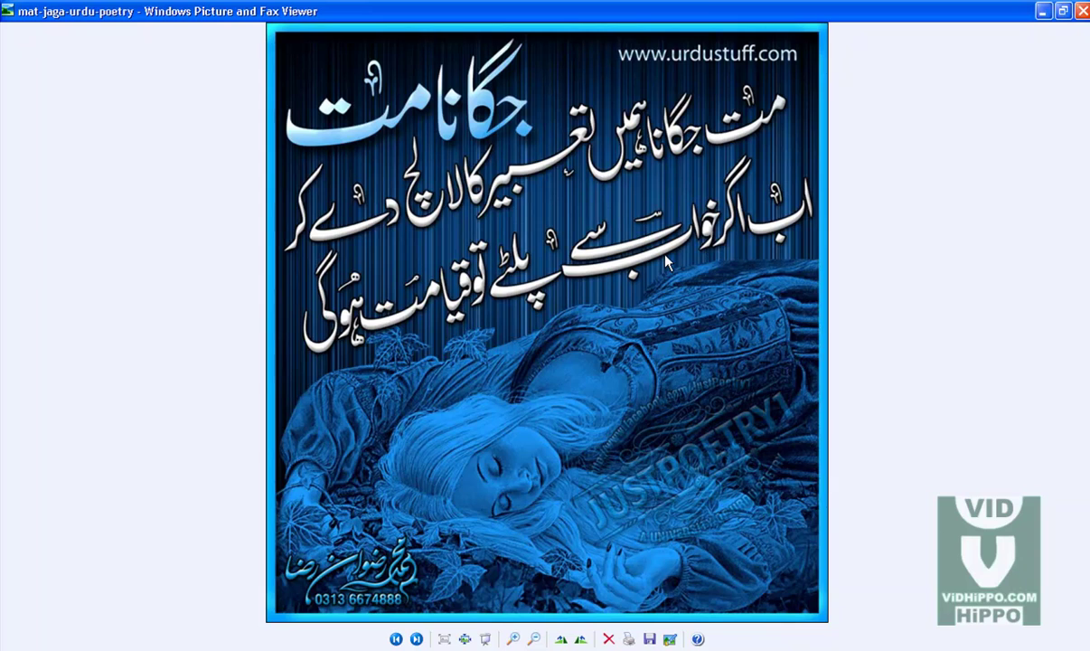
key(Right)
key(Left)
key(Right)
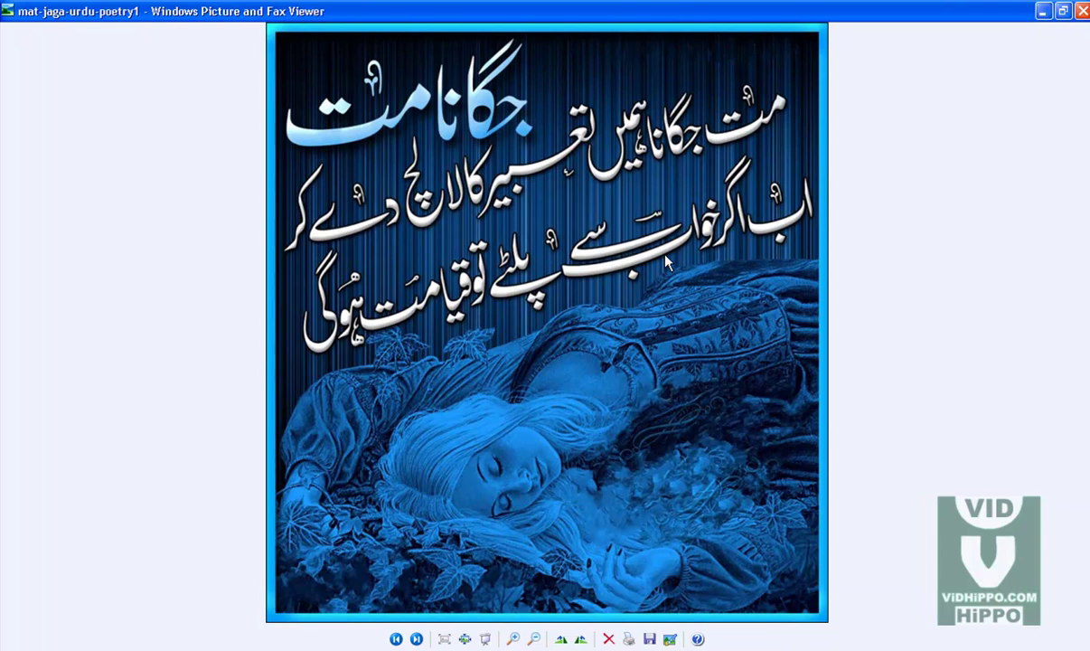
key(Left)
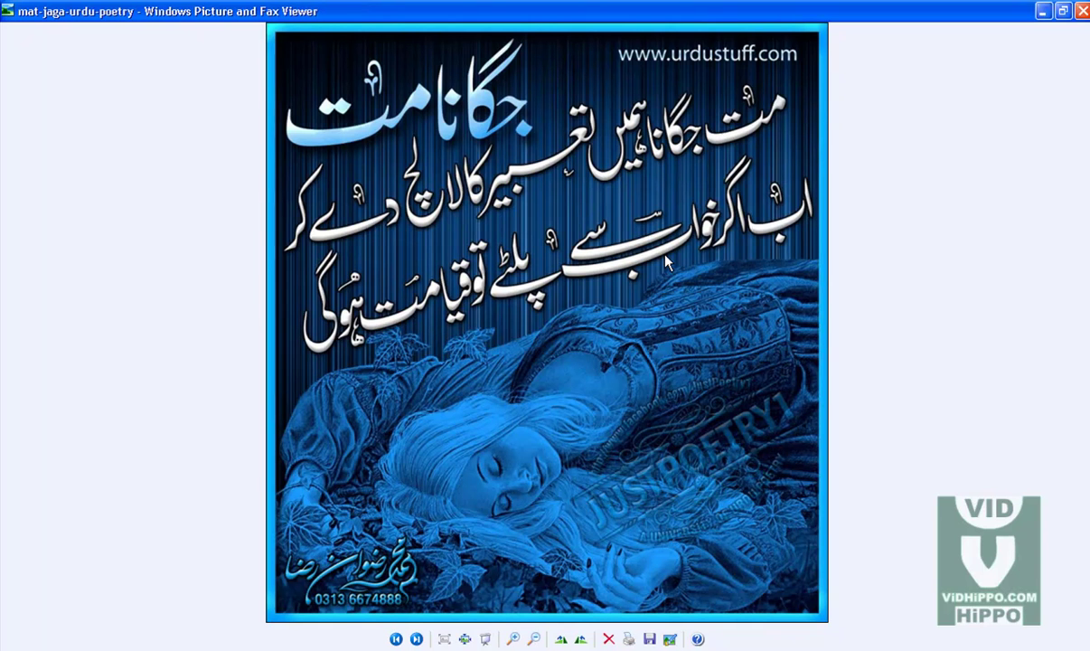
click(1081, 11)
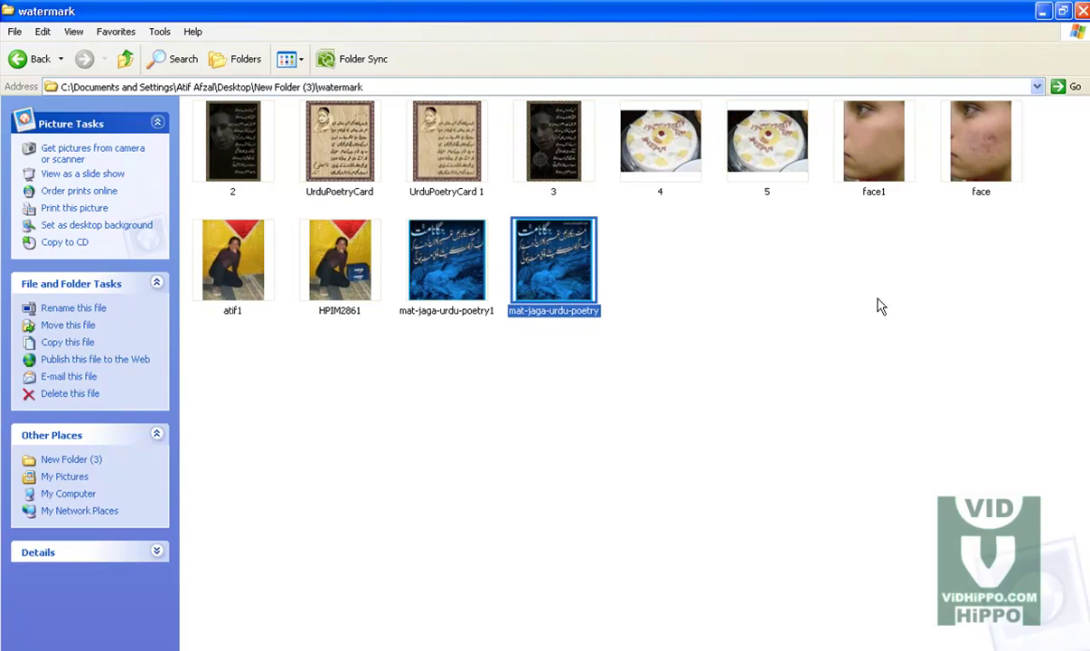
click(831, 289)
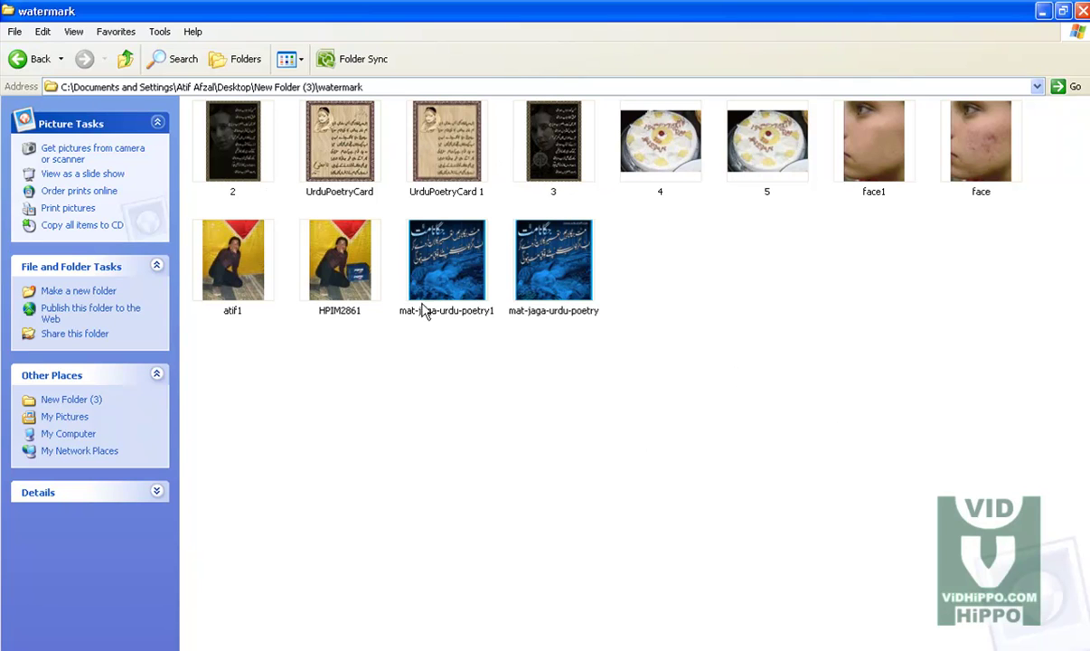
- View the HPIM2861 photo with the Pepsi crates, browse through the pictures that follow it, and close the viewer
double_click(347, 269)
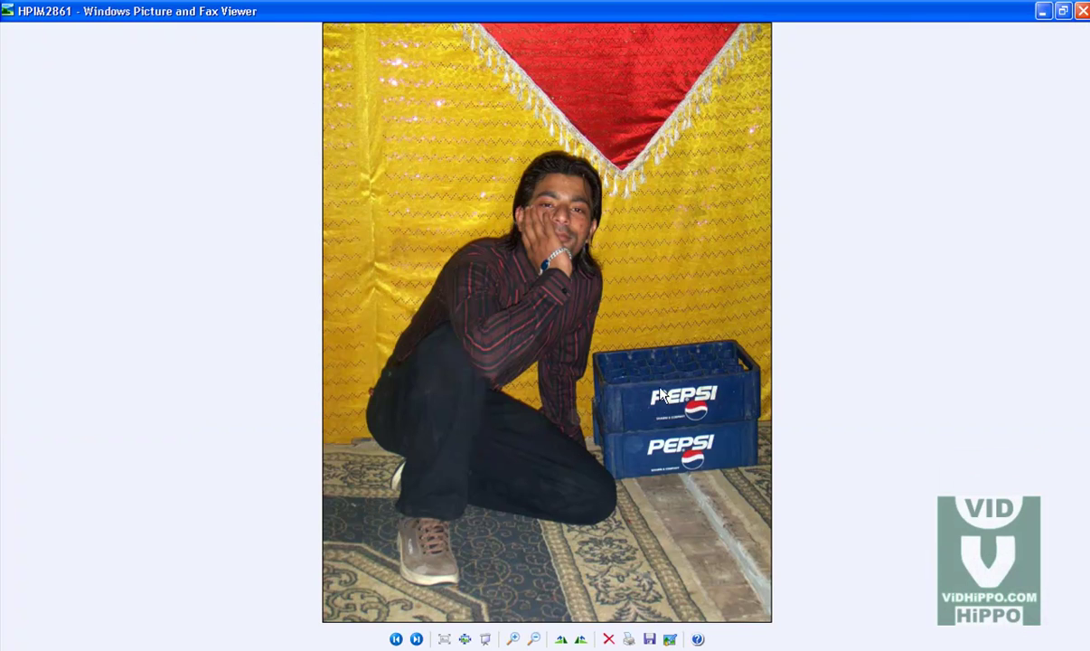
key(Right)
key(Right)
key(Right)
key(Right)
click(1082, 10)
click(851, 389)
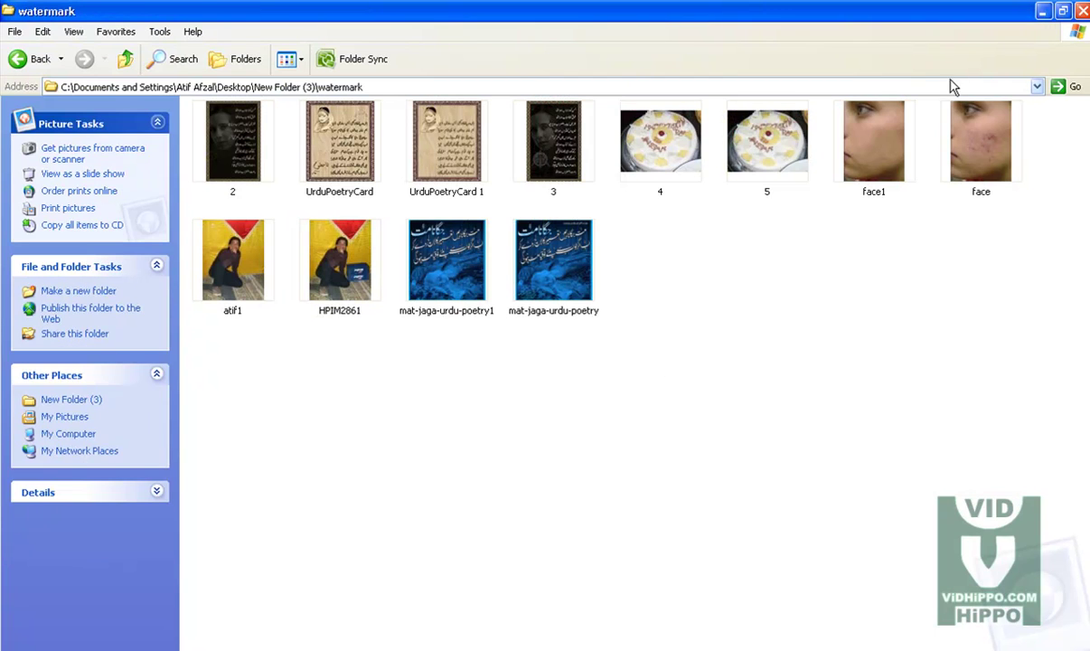
- Compare the original face picture with the retouched face1 version in the picture viewer
double_click(1003, 148)
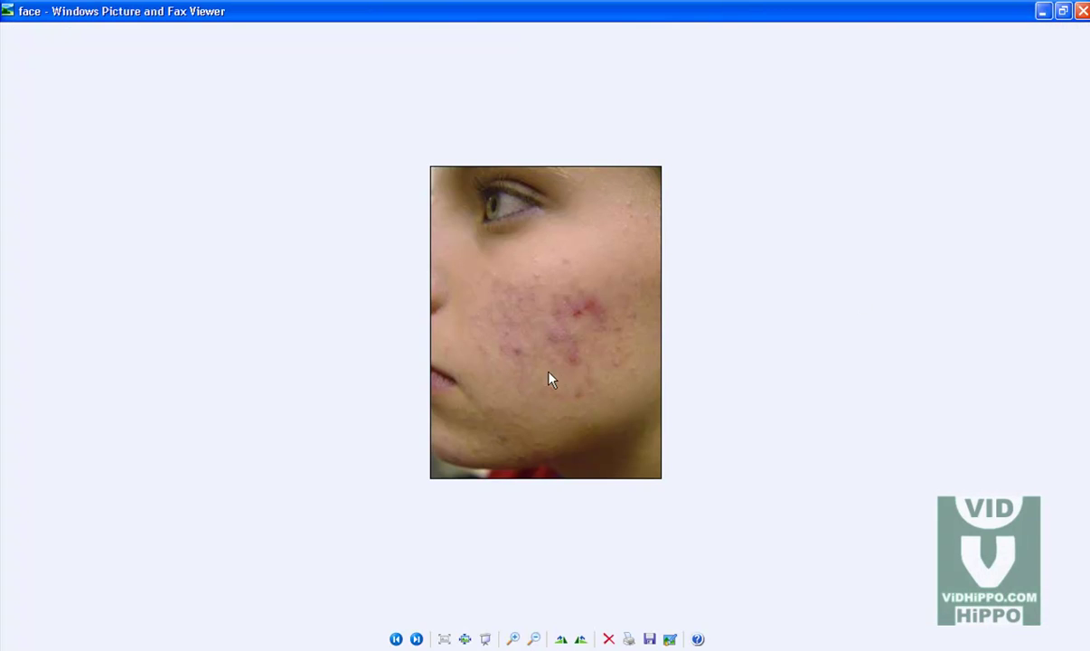
key(Right)
key(Left)
key(Right)
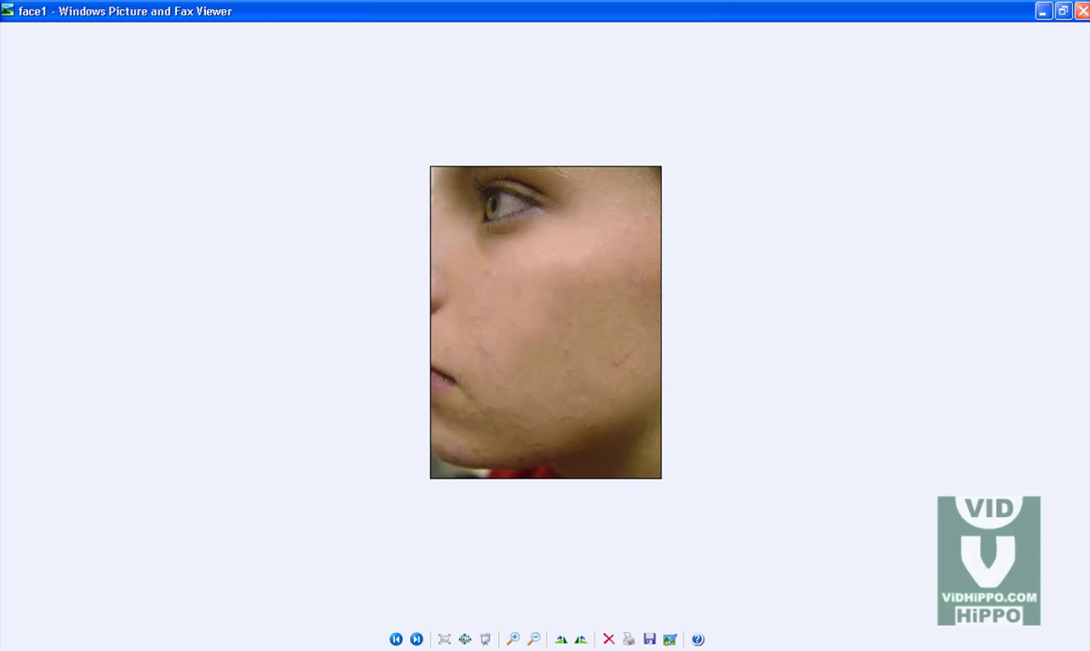
click(1082, 11)
- Compare cake pictures 5 and 4 in the picture viewer to check the date stamp removal
double_click(764, 152)
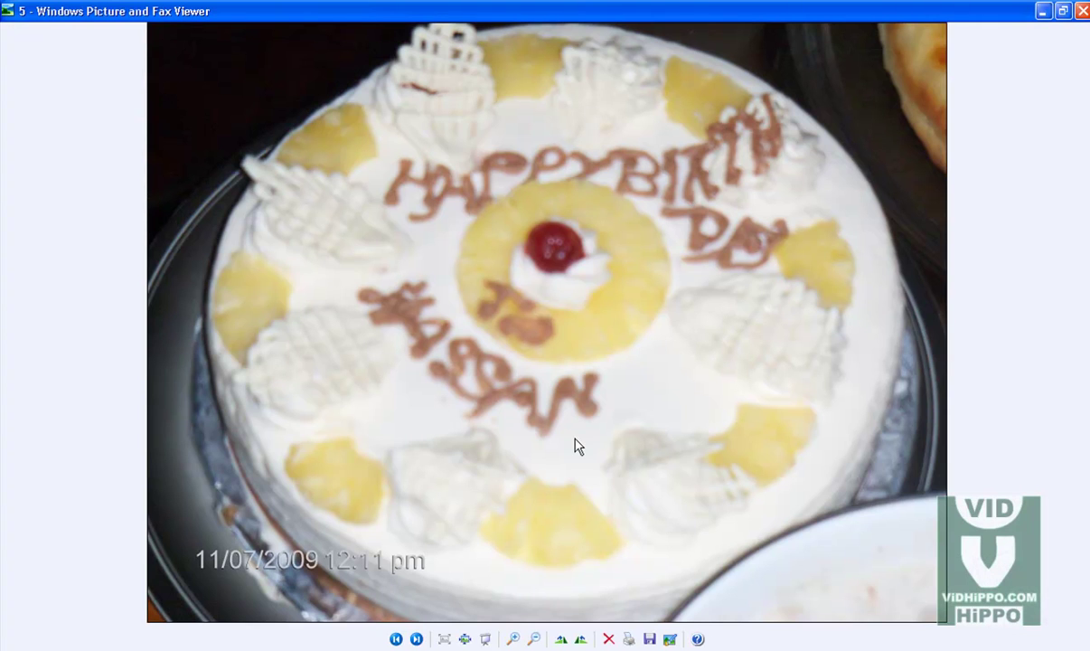
key(Left)
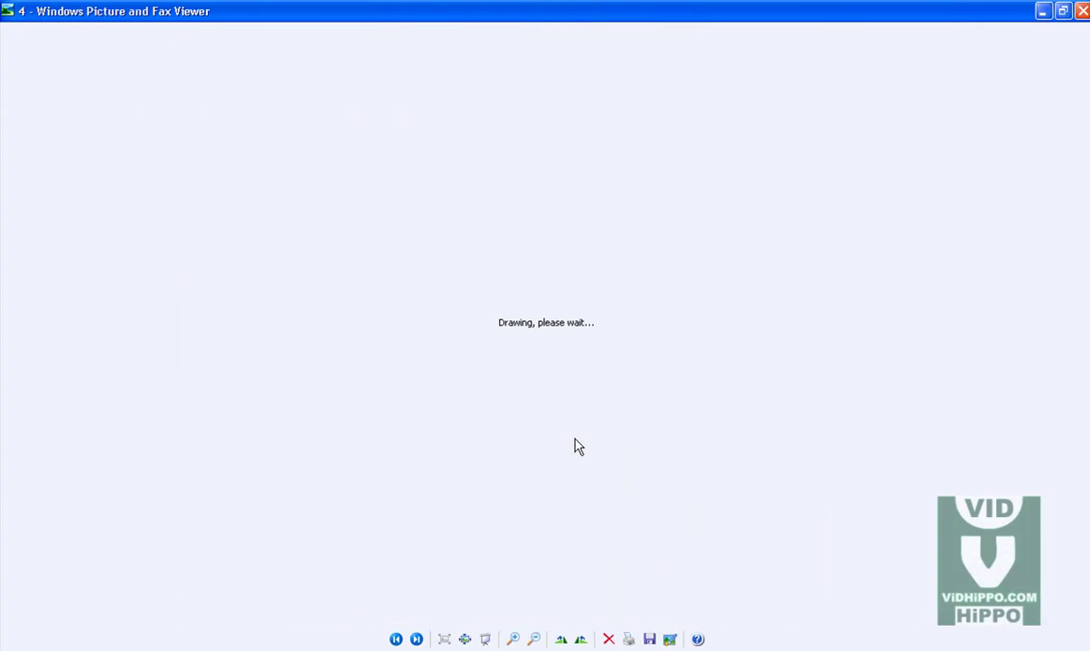
key(Right)
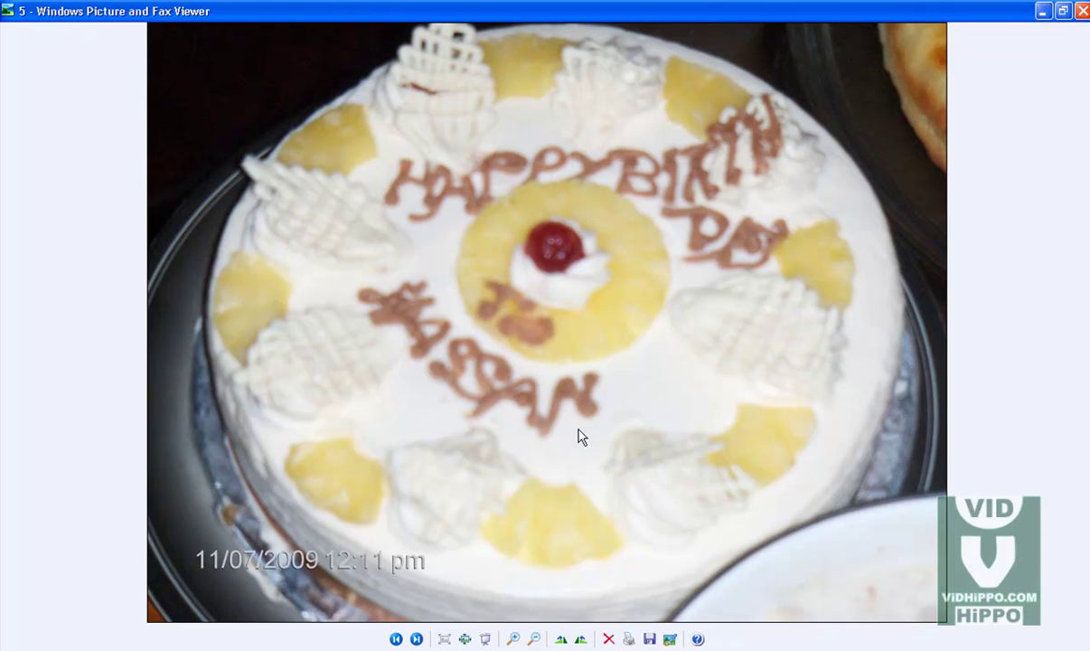
click(1082, 10)
click(605, 240)
- Compare the original UrduPoetryCard picture with the cleaned UrduPoetryCard 1 version in the picture viewer, and close the viewer
double_click(465, 159)
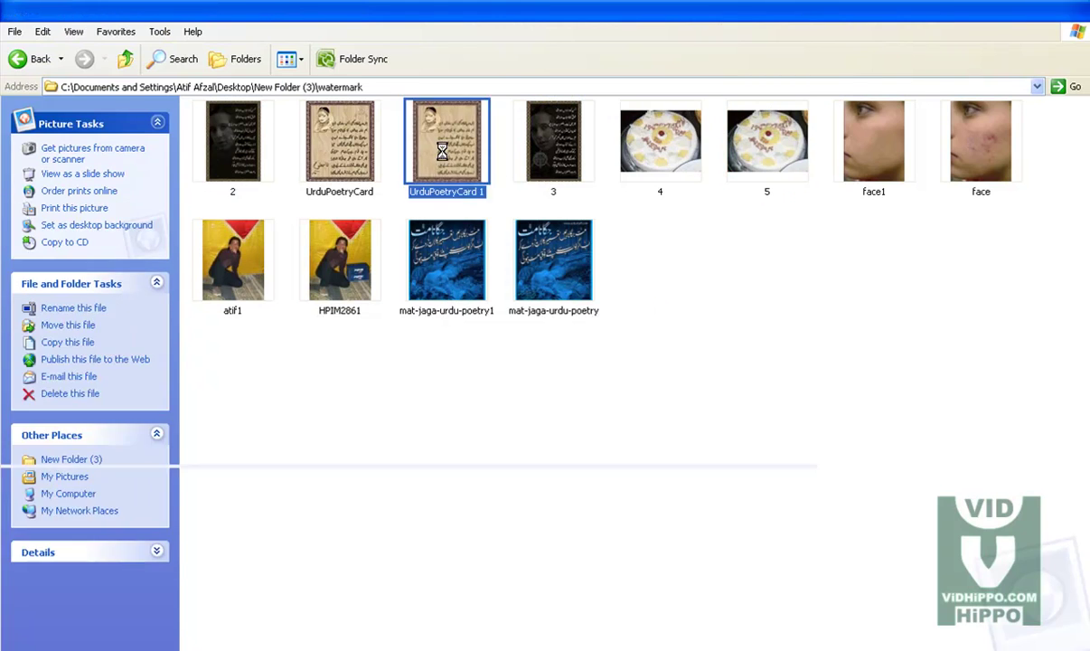
click(1081, 11)
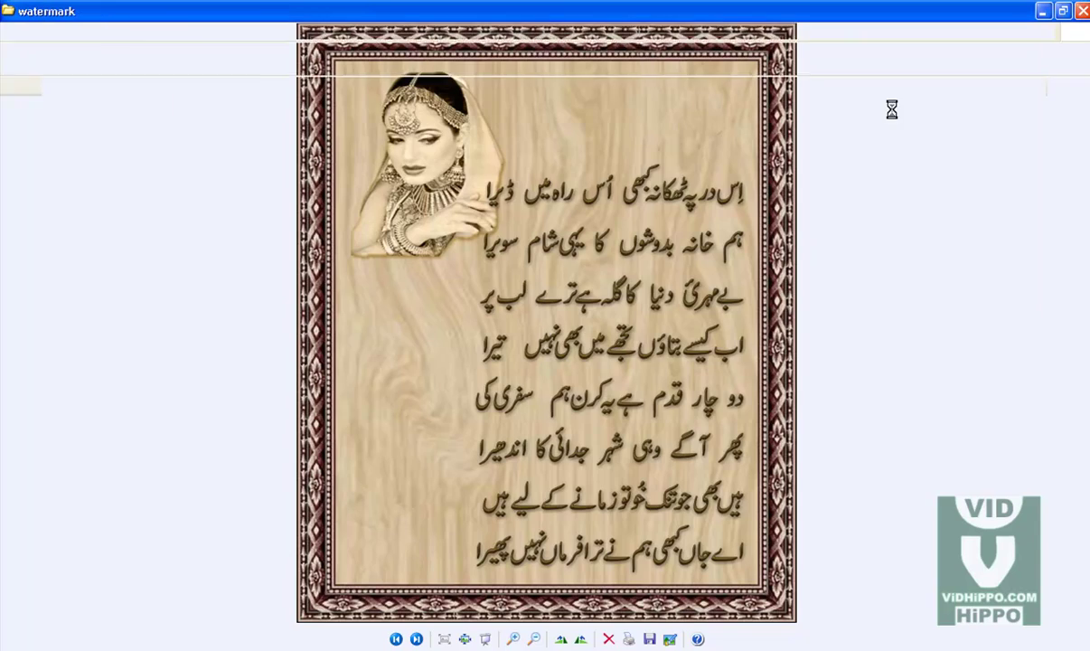
double_click(311, 179)
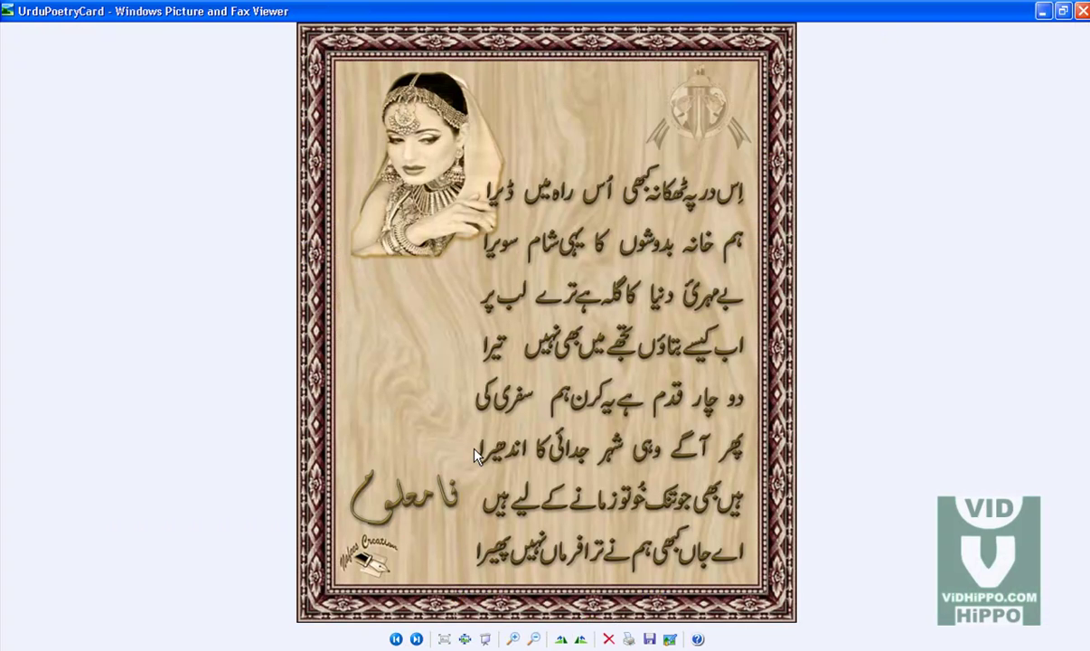
key(Right)
key(Left)
key(Right)
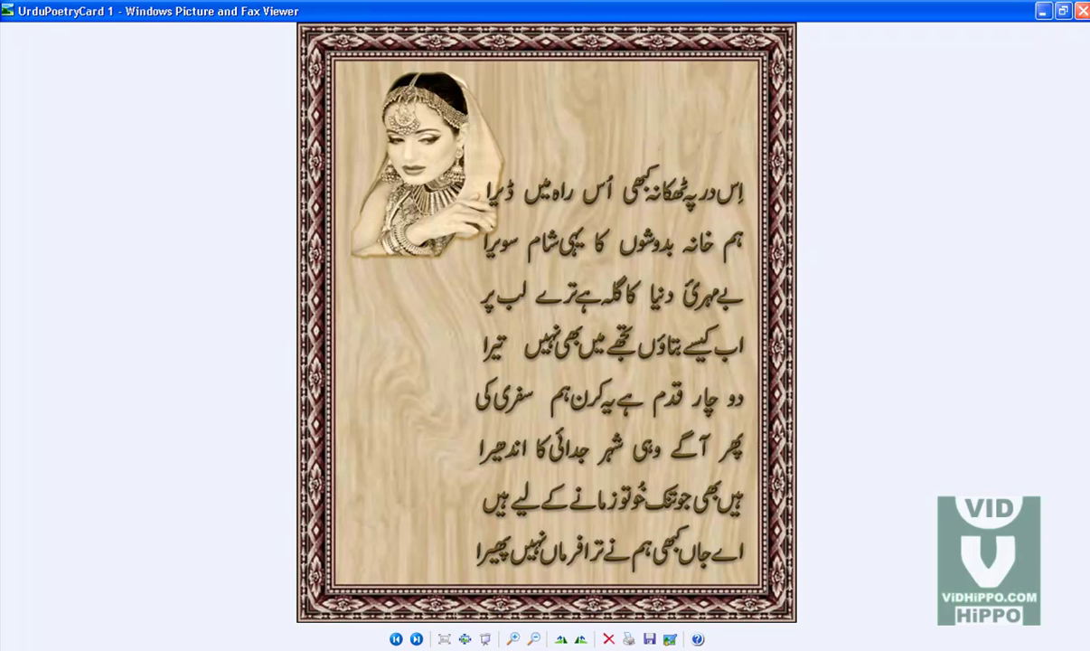
key(alt+F4)
- Compare dark poetry pictures 2 and 3 in the picture viewer to check the watermark removal, and close the viewer
drag(533, 142, 291, 163)
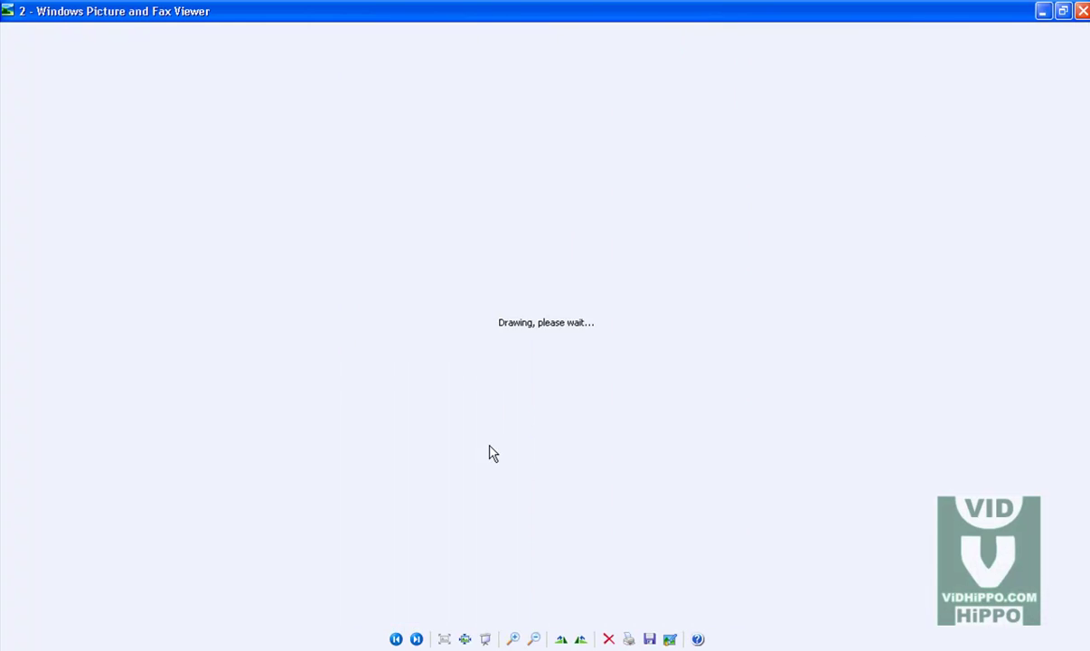
key(Left)
key(Right)
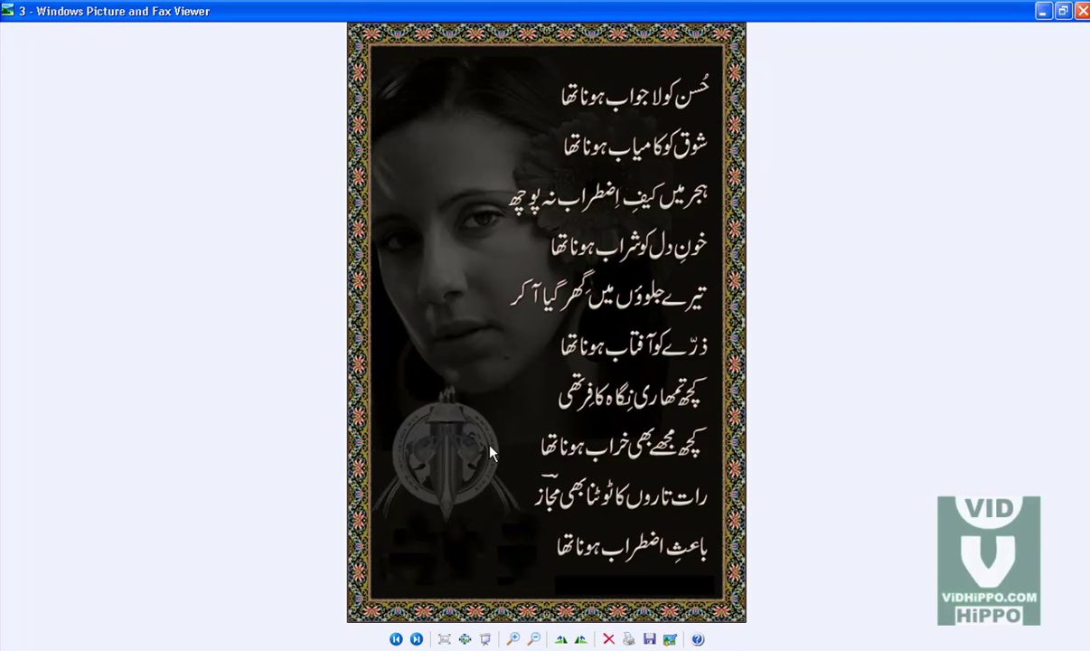
click(1082, 11)
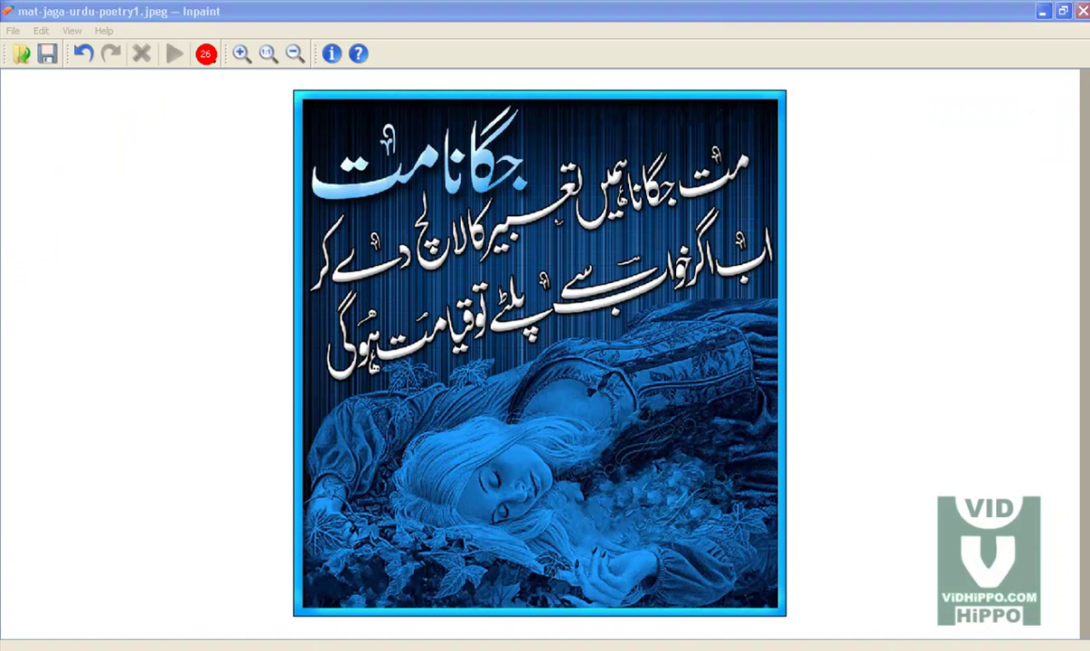
- Minimize the Inpaint window and open the ViDHIPPO picture from the desktop to show the website's contact details
click(1044, 11)
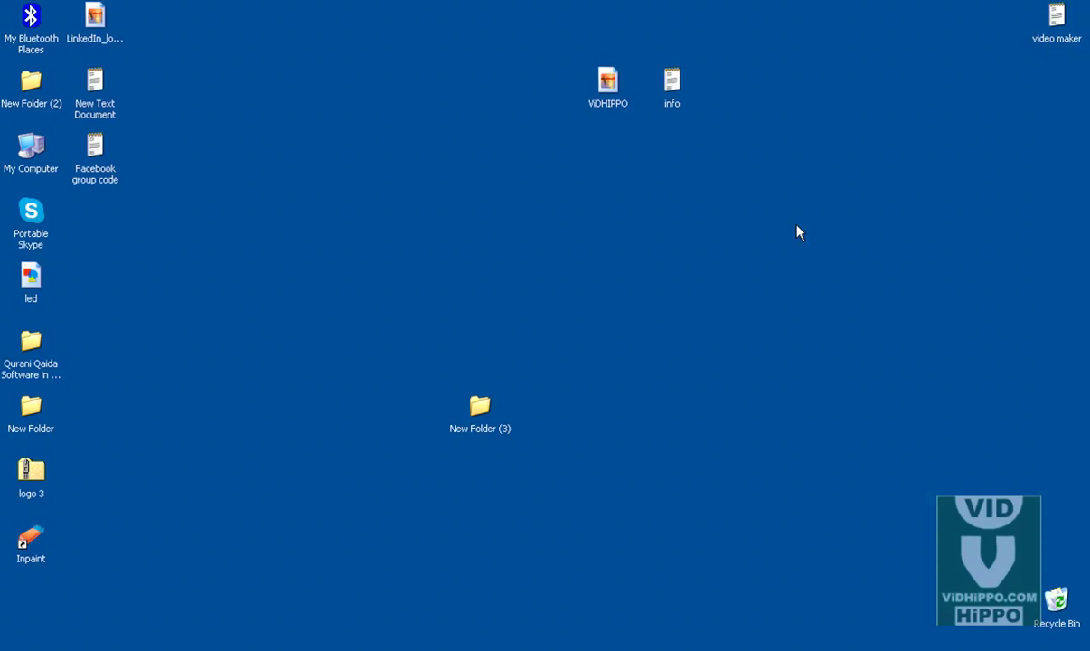
double_click(607, 99)
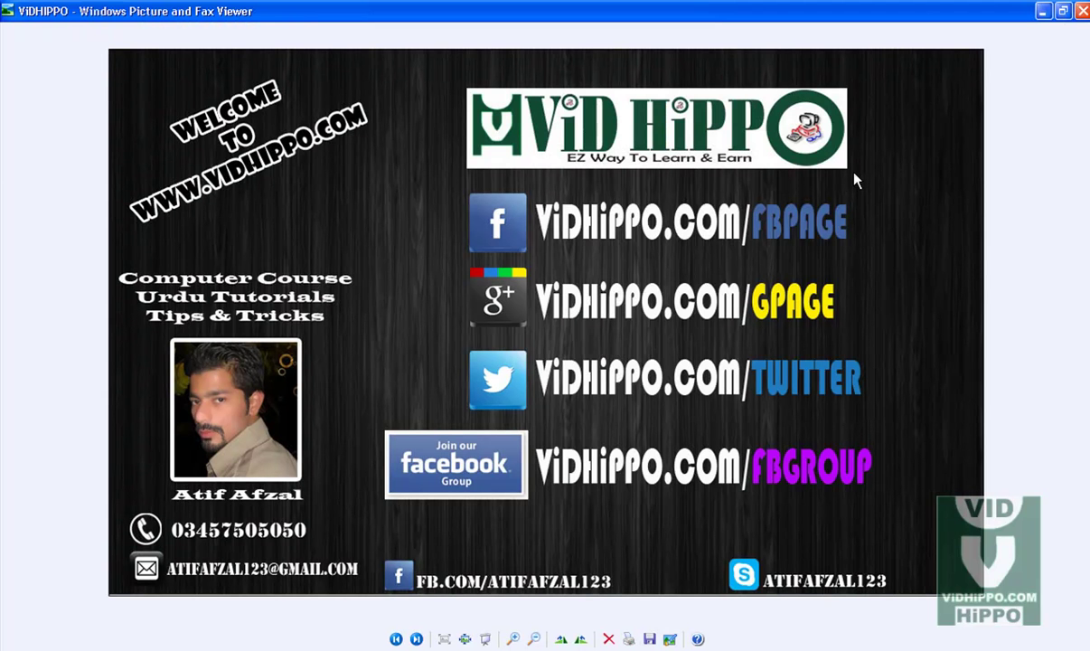